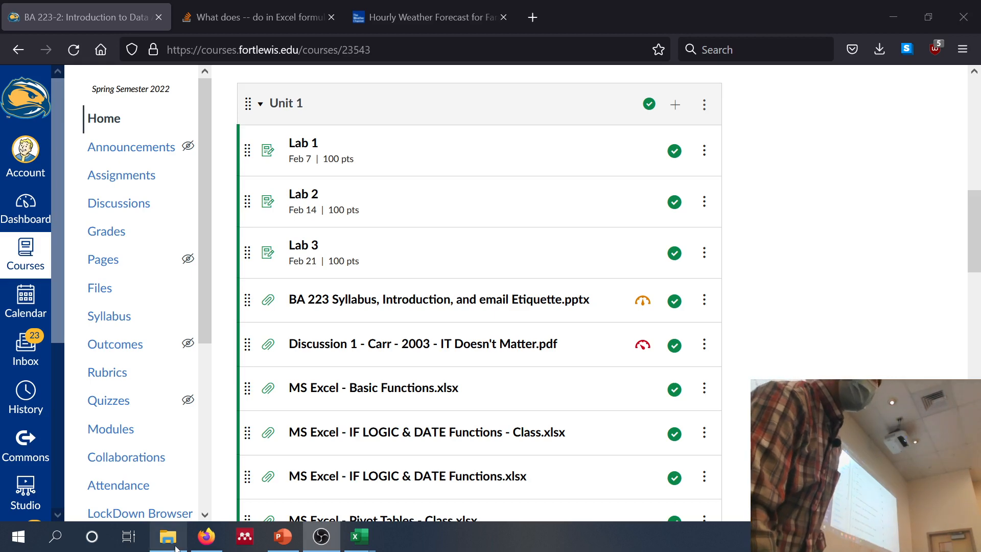
Switch to the IF LOGIC & DATE Functions workbook in Excel and list the operators >, < and = in cells A30 to A32
mouse_move(360, 536)
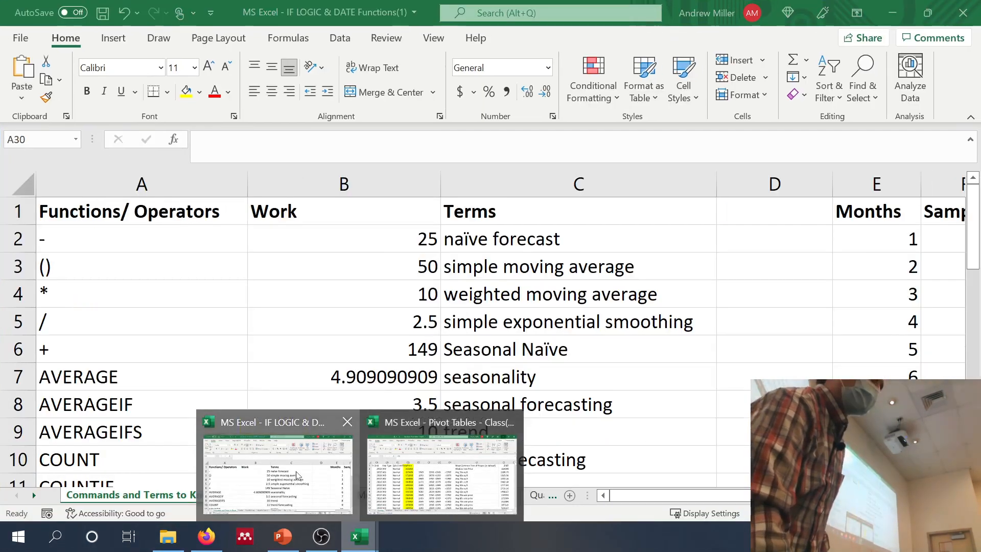
click(295, 472)
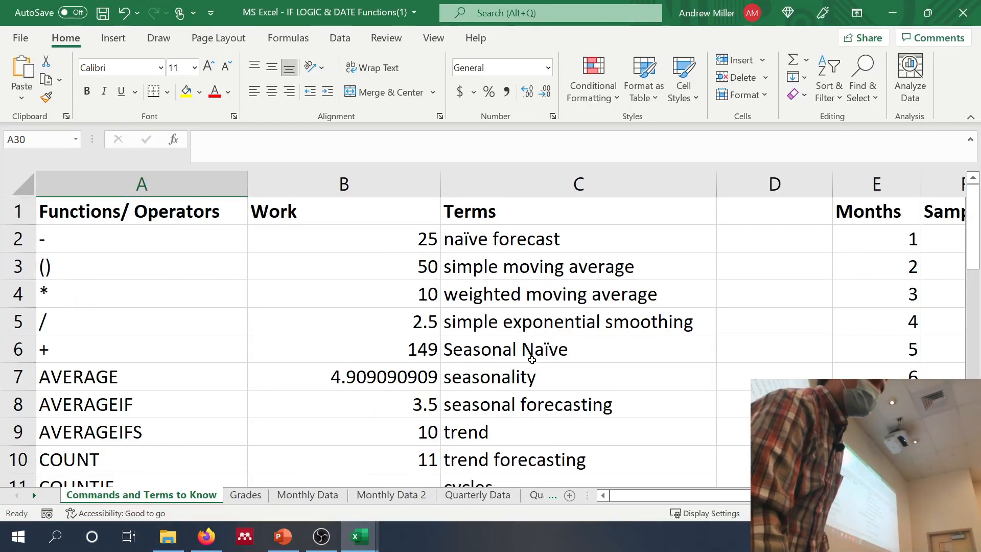
scroll(518, 353, down, 1)
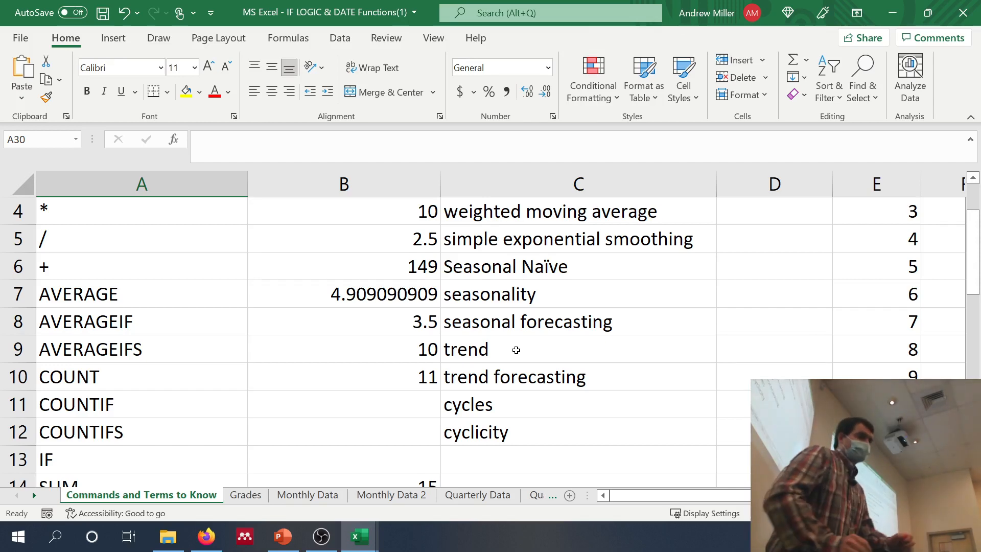
scroll(297, 369, down, 5)
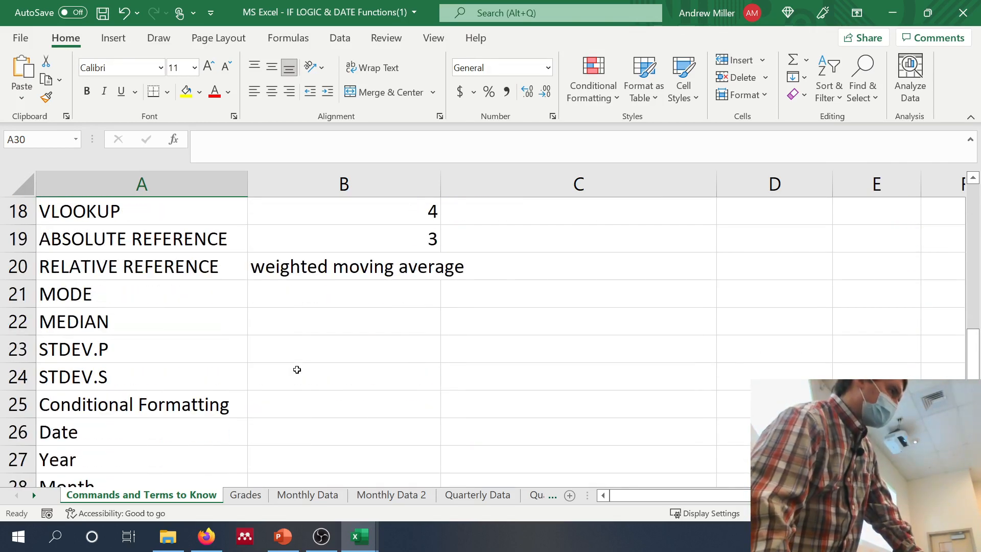
scroll(297, 370, down, 3)
click(186, 302)
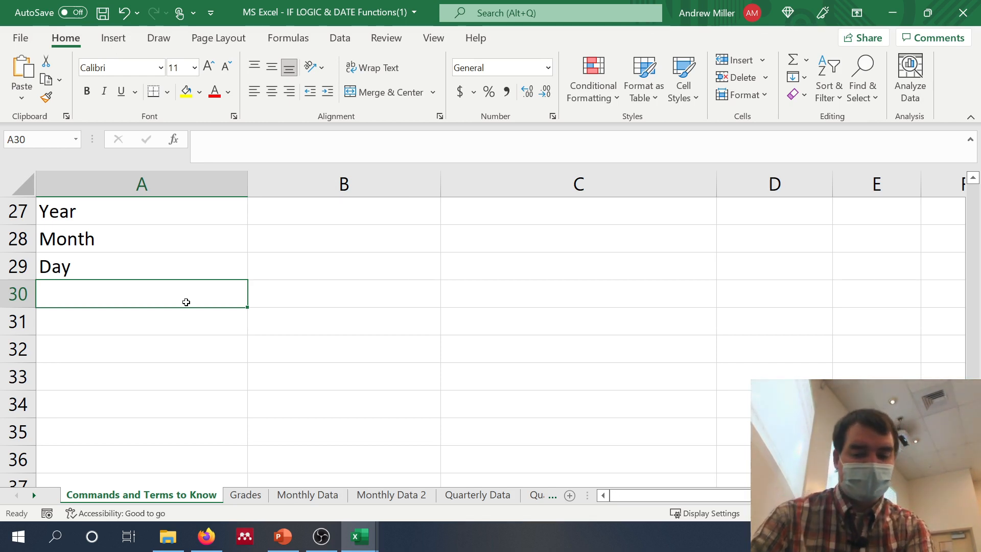
double_click(186, 302)
text(>)
key(Return)
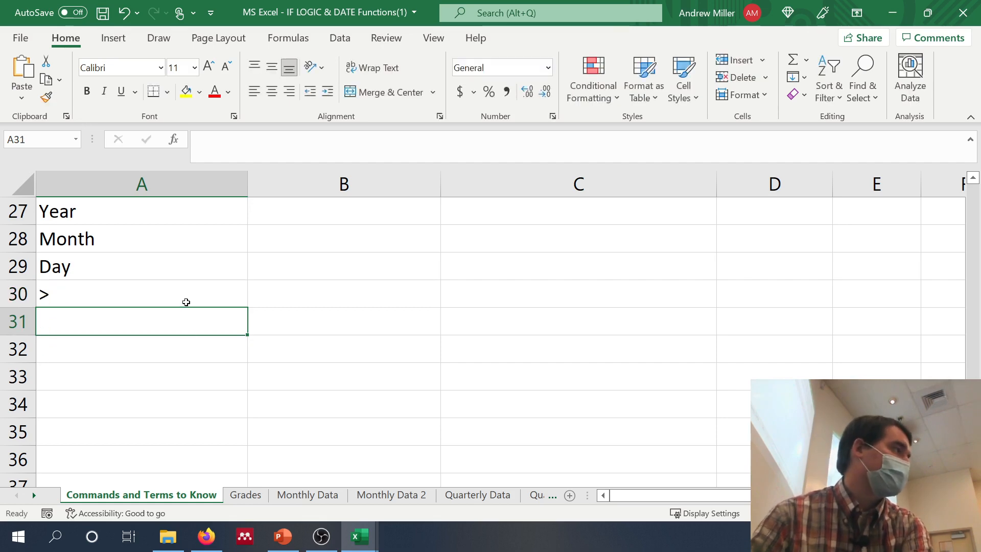
text(<)
key(Return)
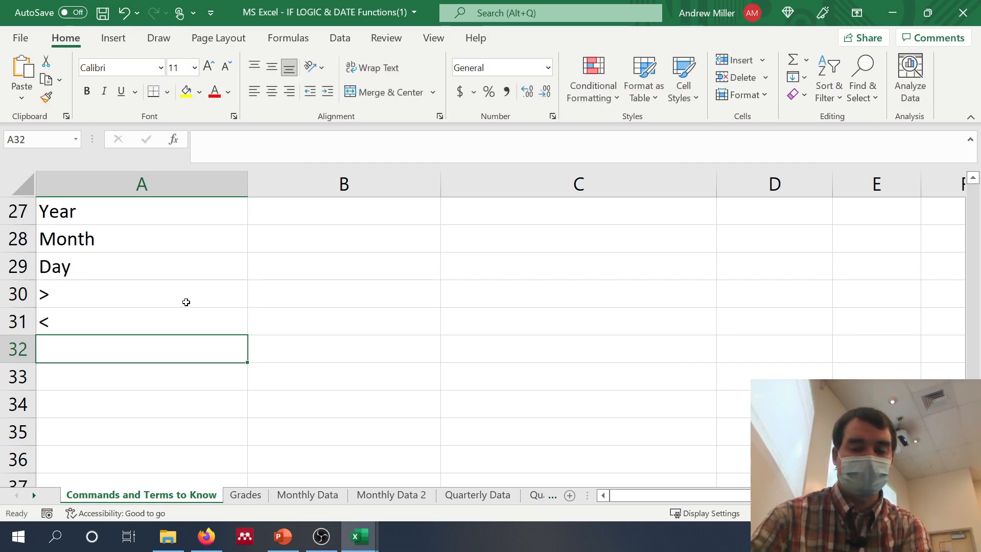
text(=)
key(Return)
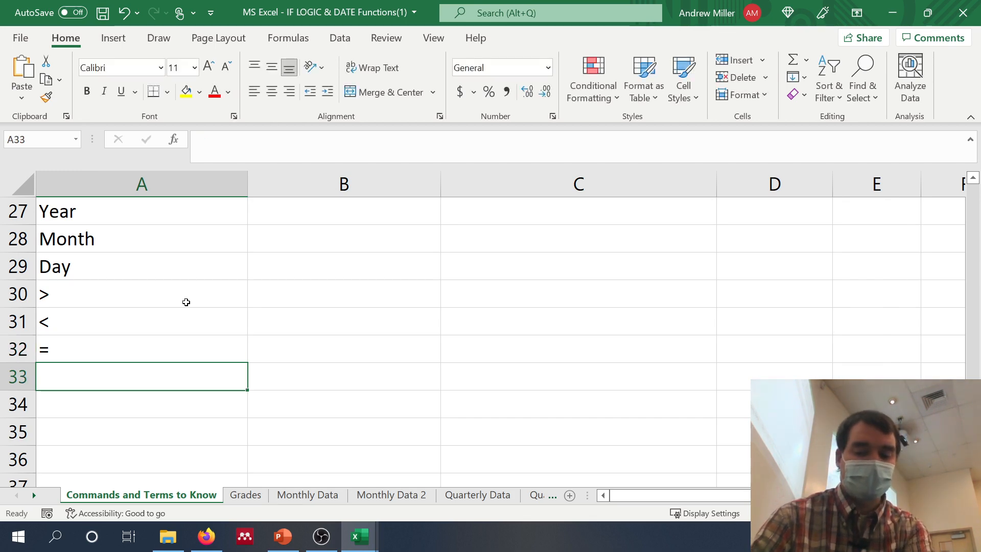
Add the operators >=, <= and <> to the list in cells A33 to A35
text(>=)
key(Return)
text(<=)
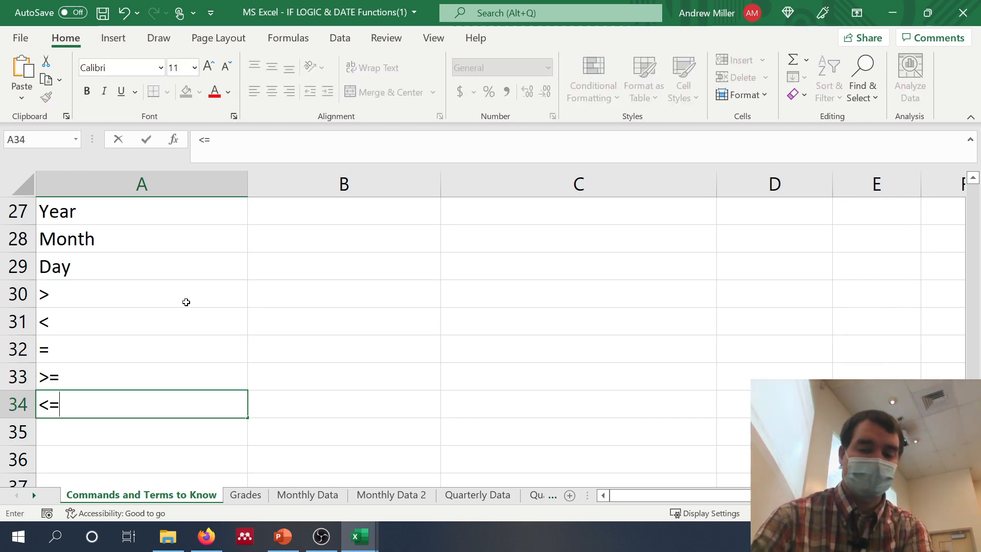
key(Return)
text(<>)
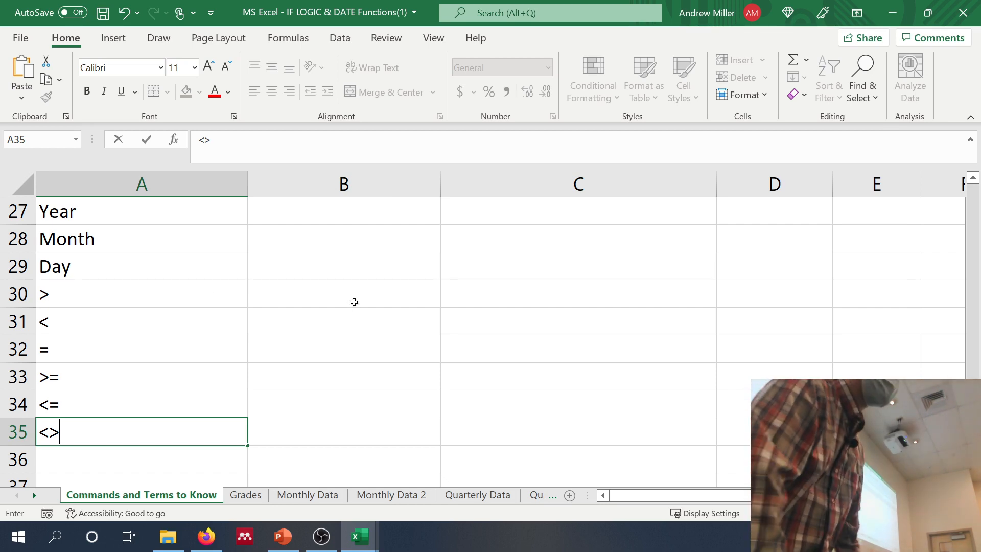
Enter the formula =IF(12>6,"dog","cellar door") in cell B13 beside the IF label
scroll(354, 302, up, 3)
scroll(354, 302, up, 5)
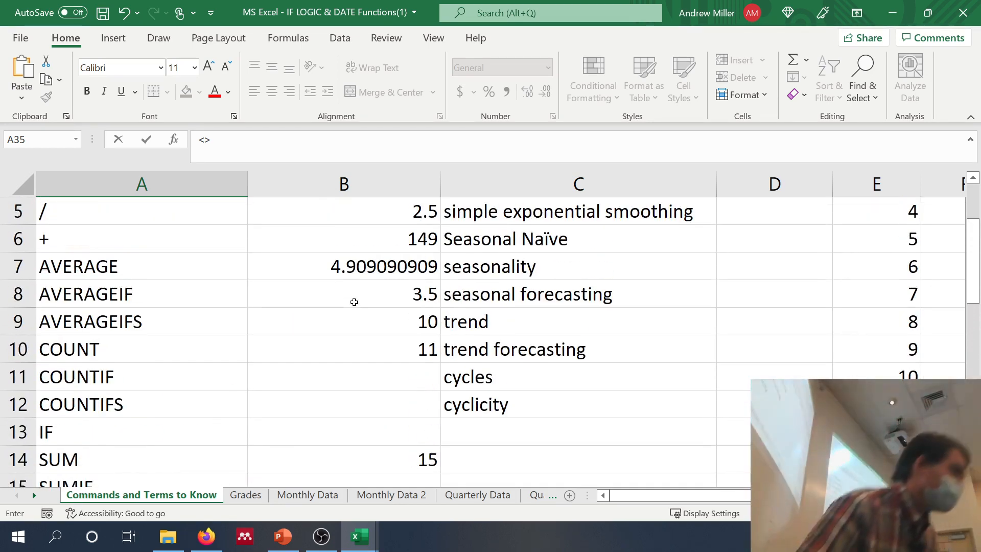
click(313, 441)
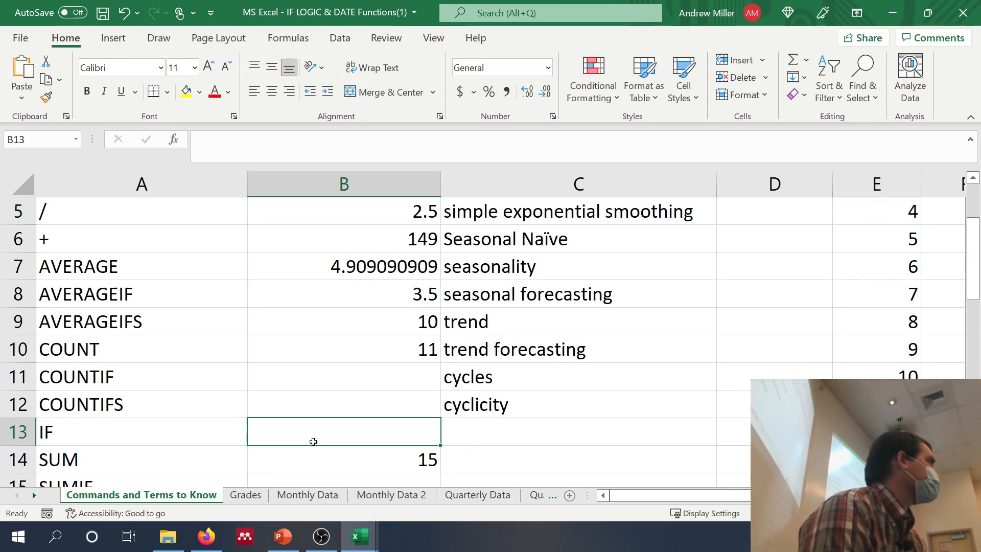
text(=)
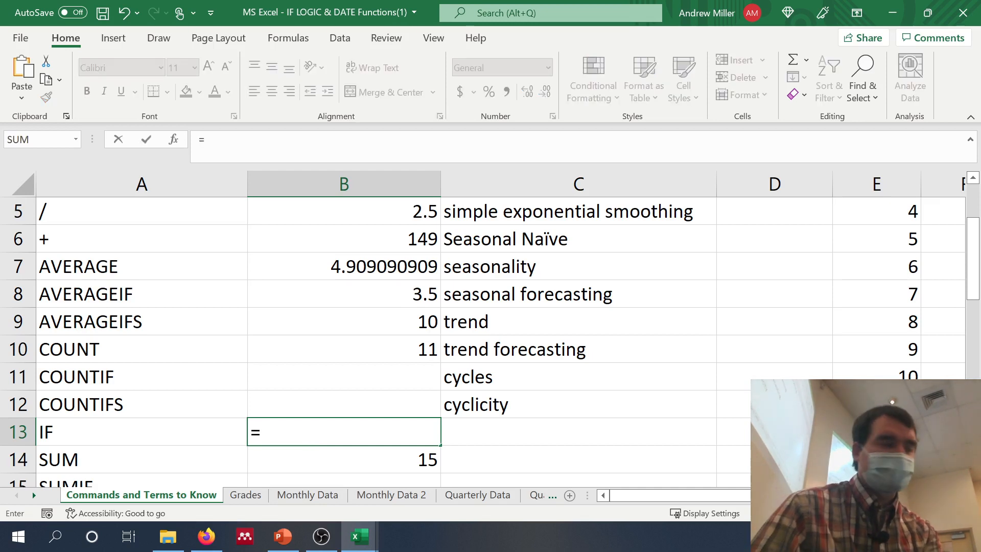
text(if)
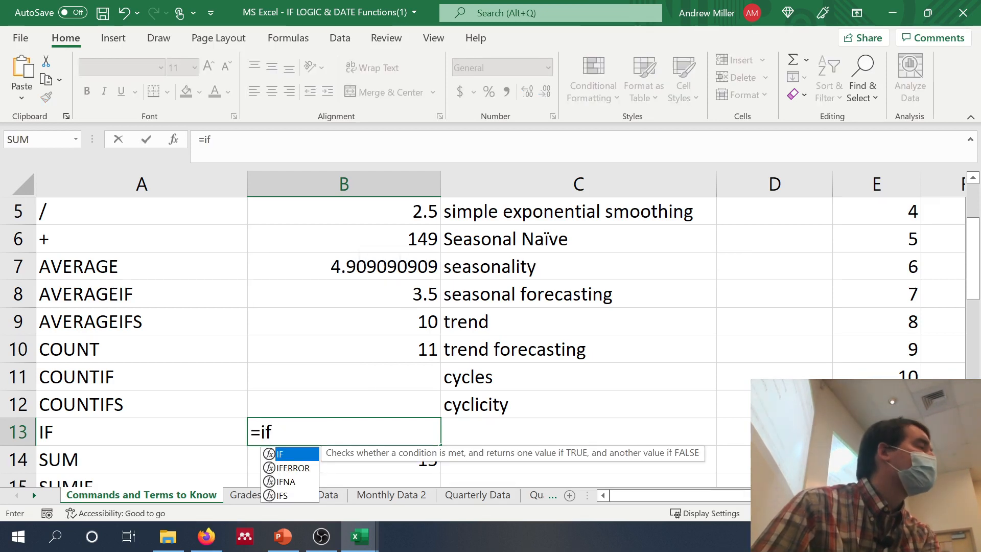
text(()
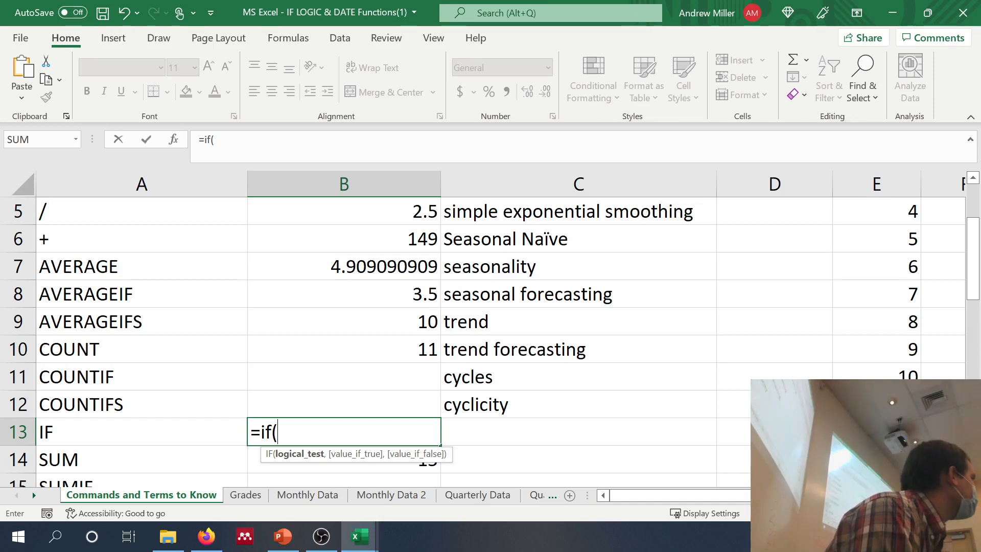
text(12)
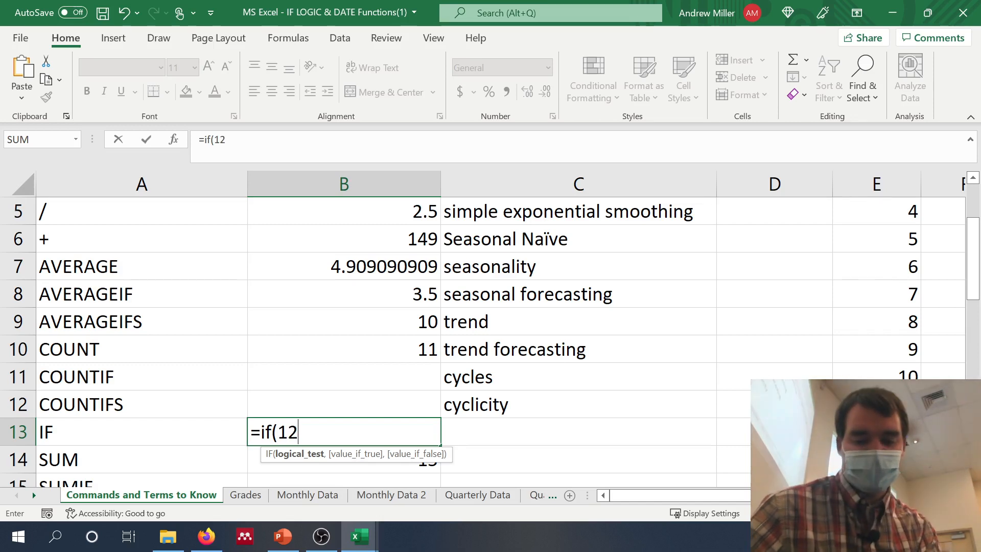
text(>6)
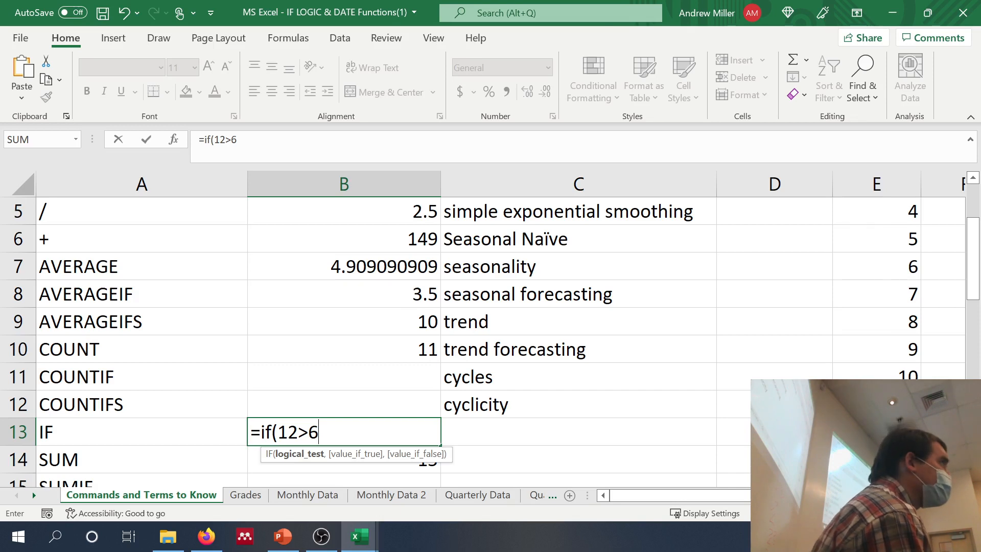
text(,)
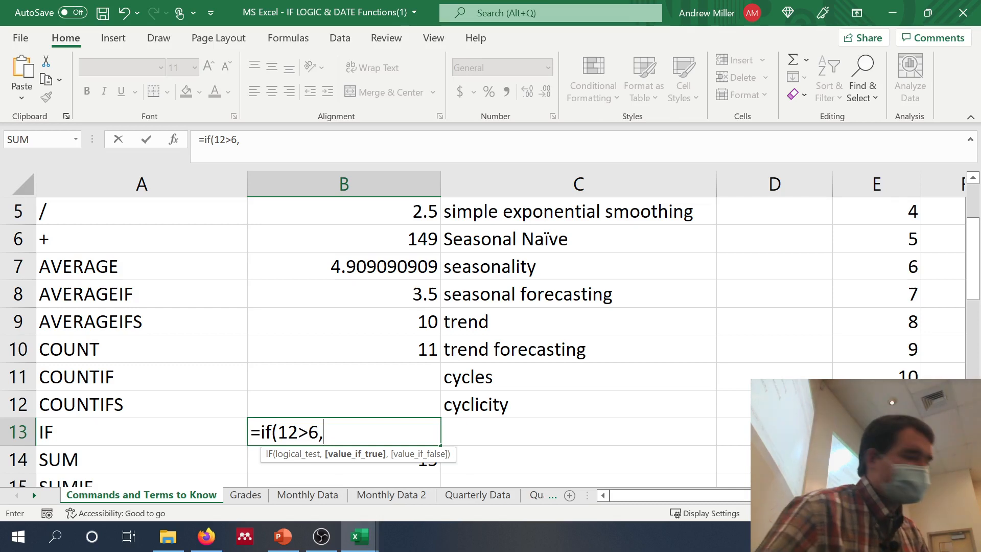
text(")
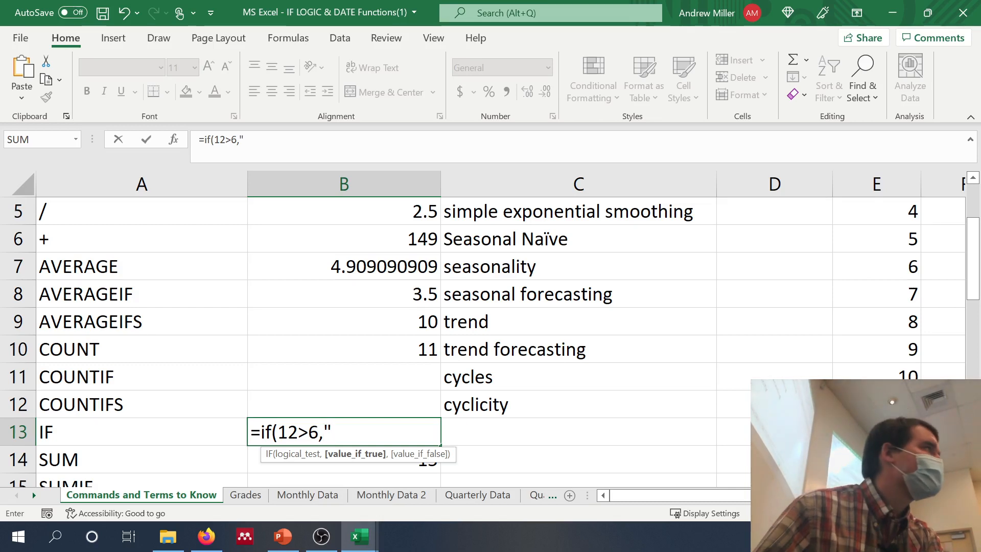
text(dog",)
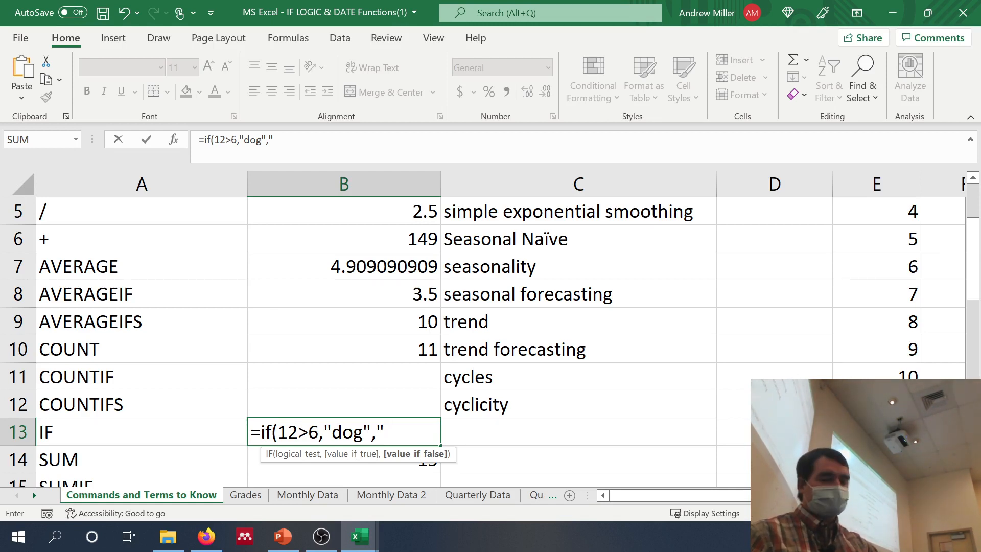
text(cellar)
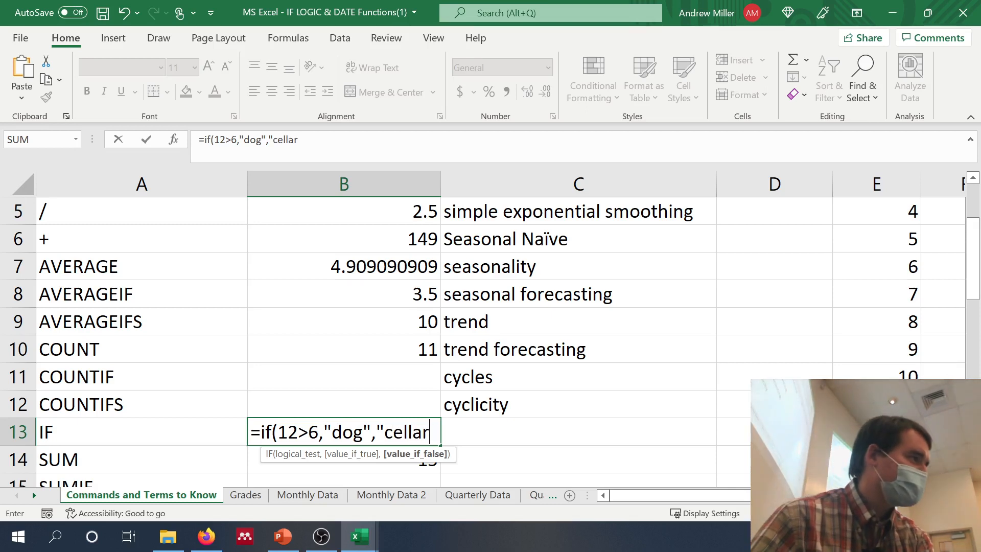
text( door"))
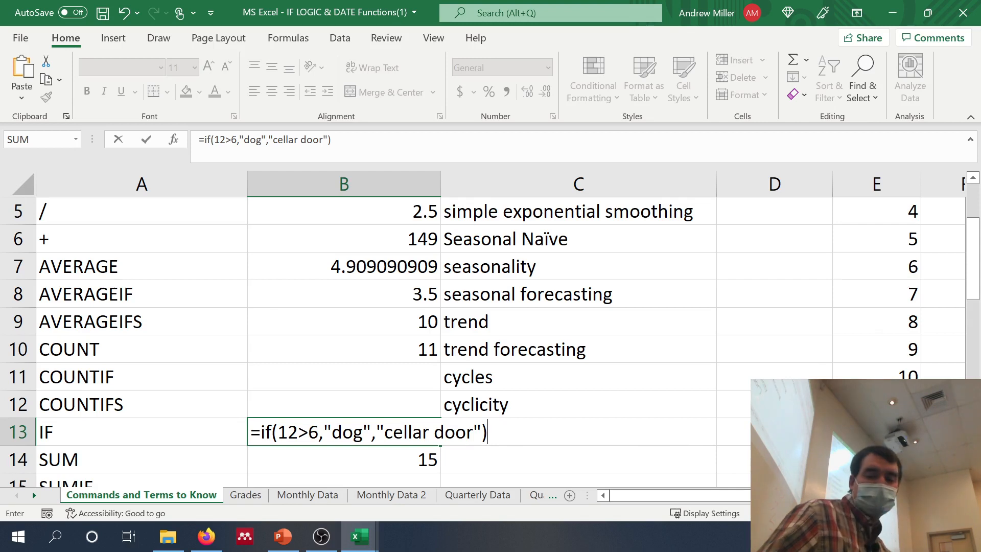
key(Return)
Change the logical test of the IF formula in B13 to 12<6
click(346, 428)
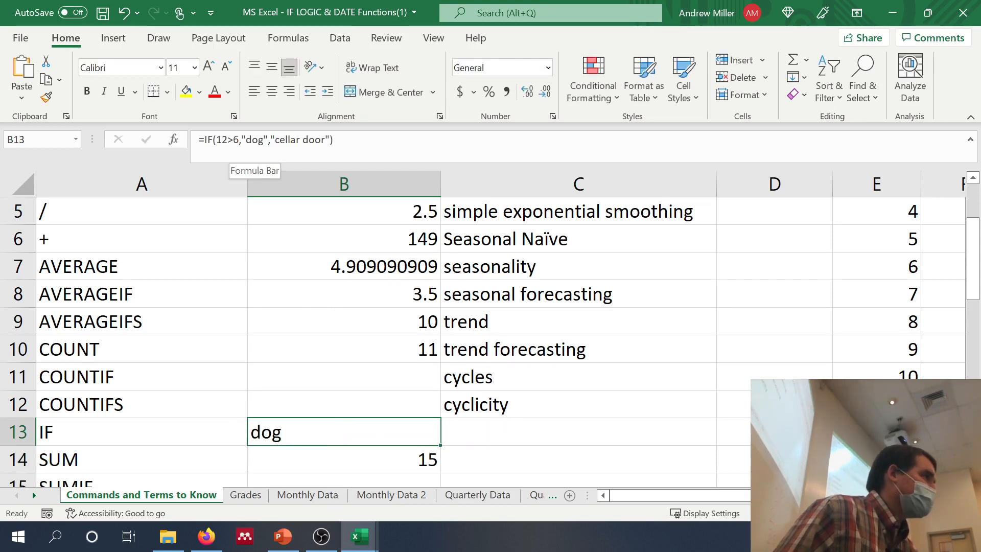
click(234, 153)
key(BackSpace)
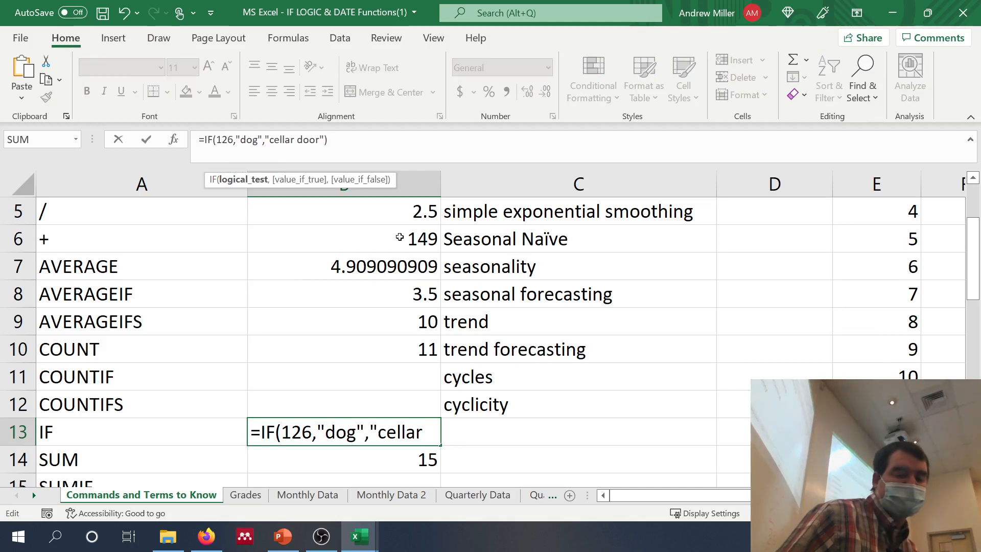
text(<)
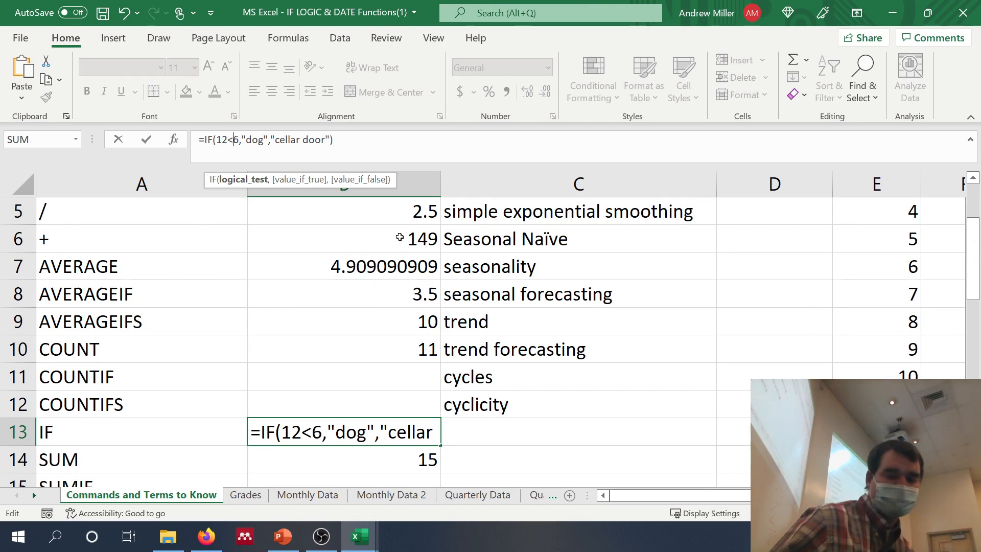
key(Return)
Set the logical test of the IF formula in B13 back to 12>6
scroll(414, 411, down, 1)
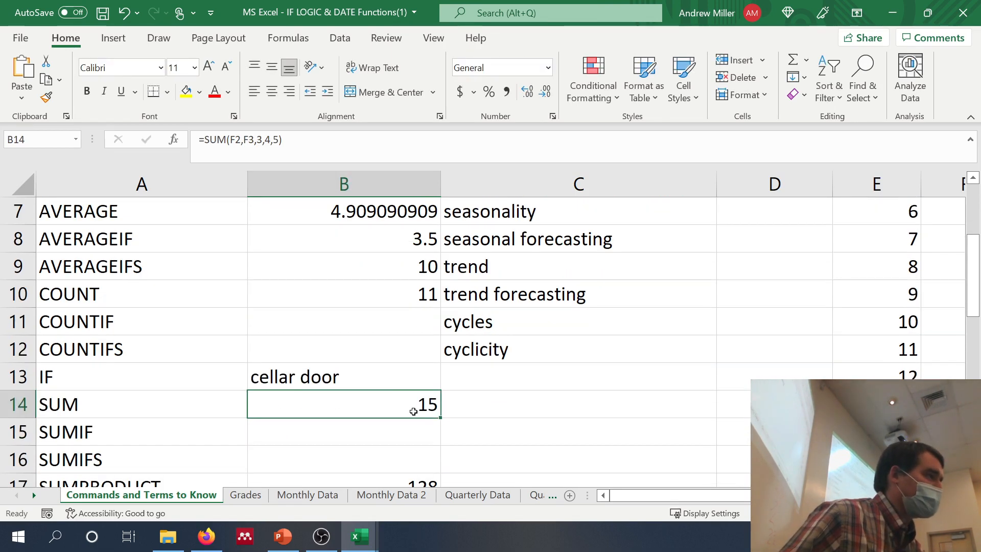
click(394, 381)
click(228, 141)
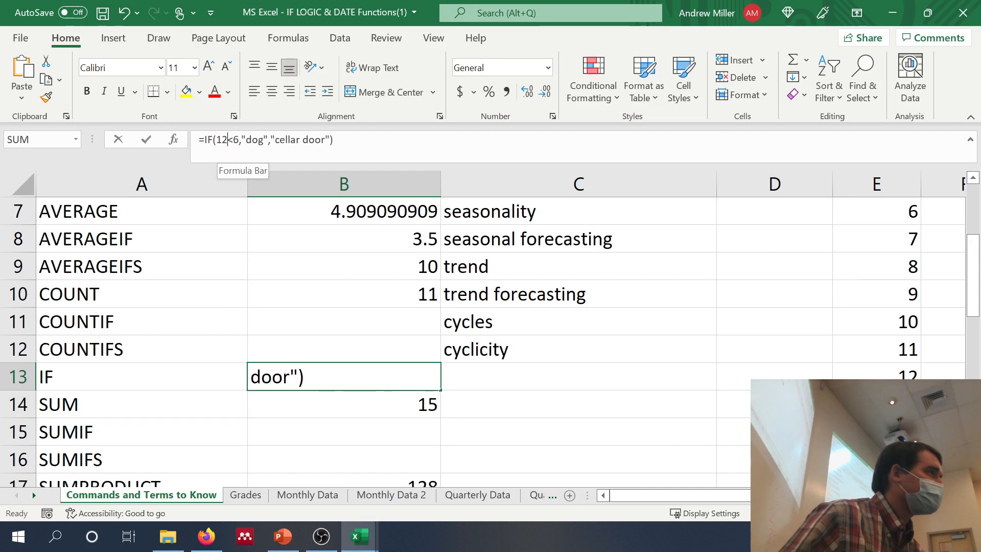
key(Delete)
text(<)
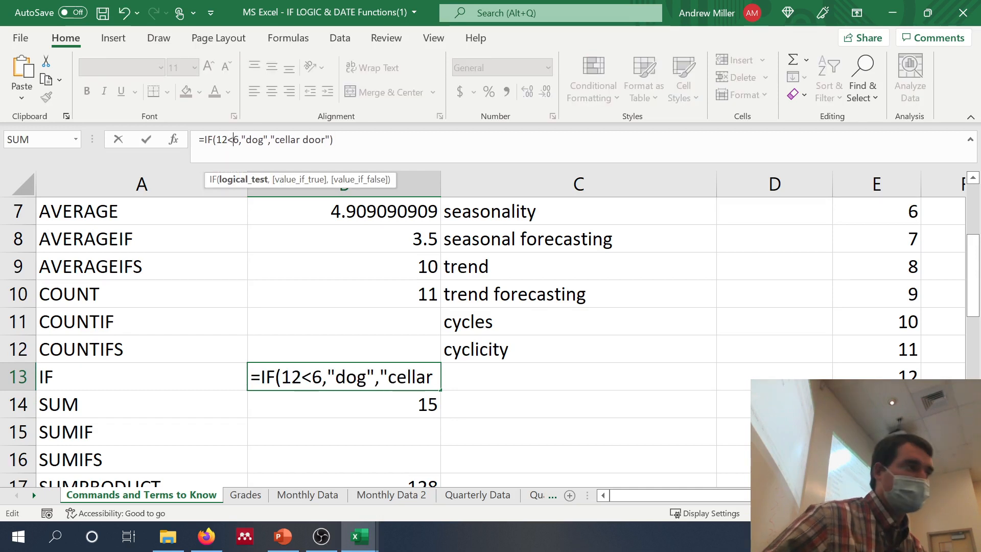
key(BackSpace)
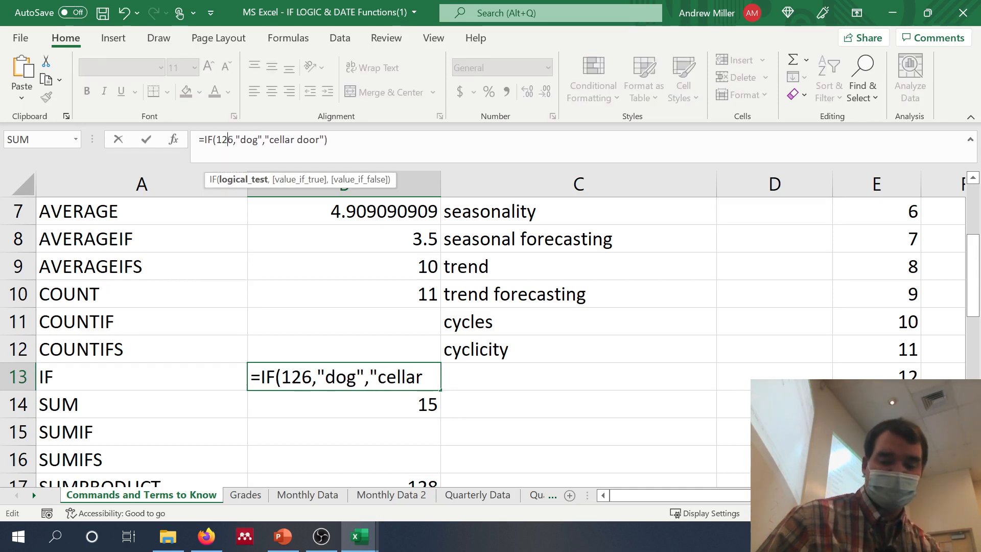
text(>)
key(Return)
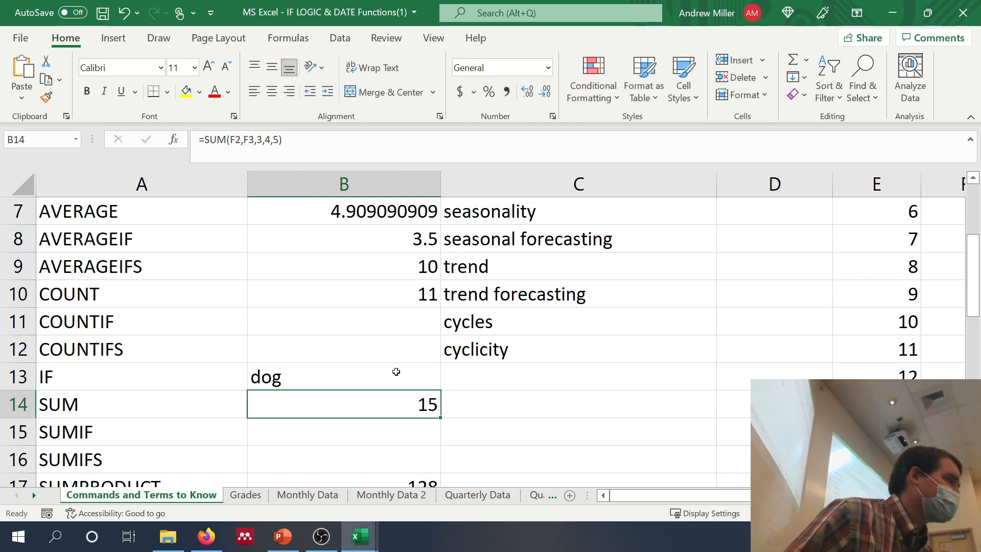
Enter the formula =COUNTIF(E:E,">4") in cell B11 beside the COUNTIF label, using the whole Months column as the range
scroll(397, 373, down, 1)
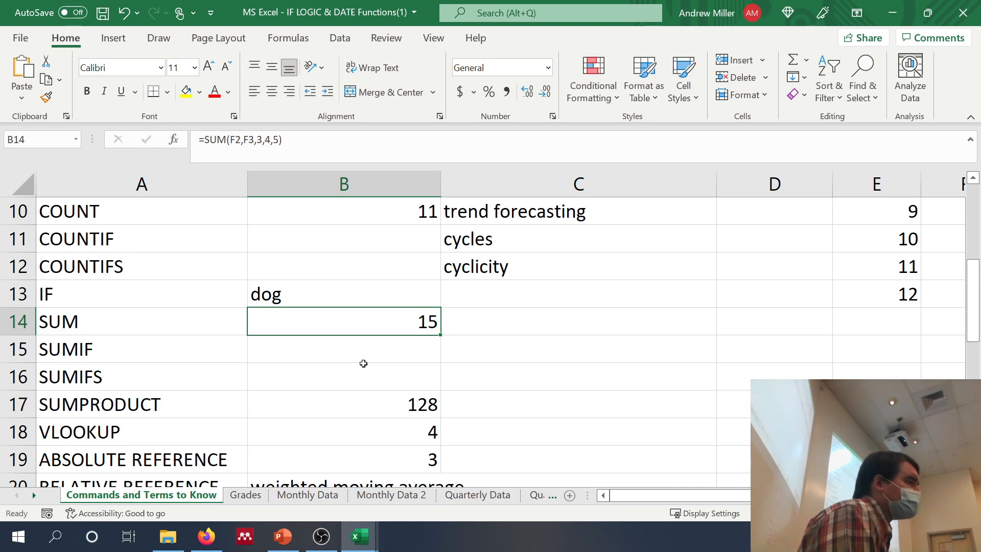
click(363, 360)
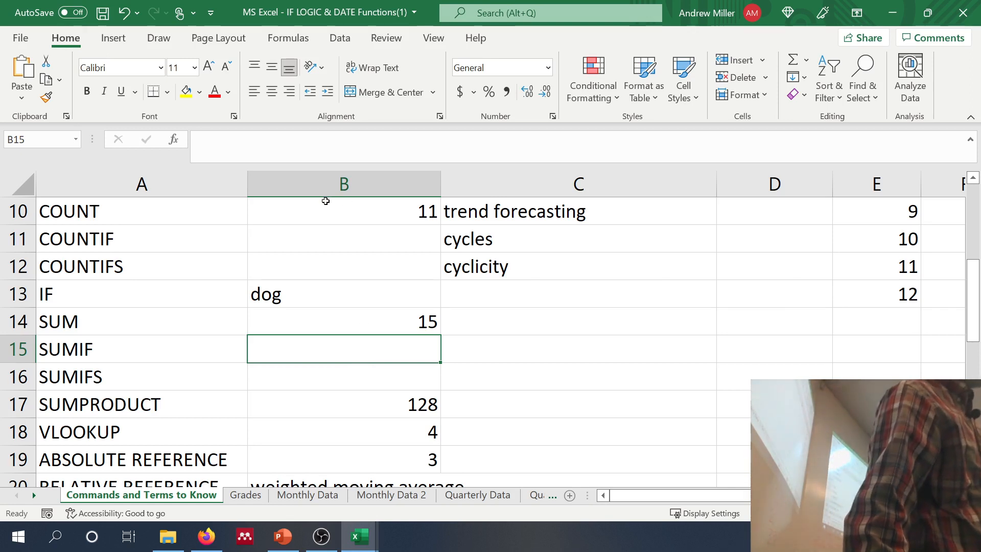
click(326, 237)
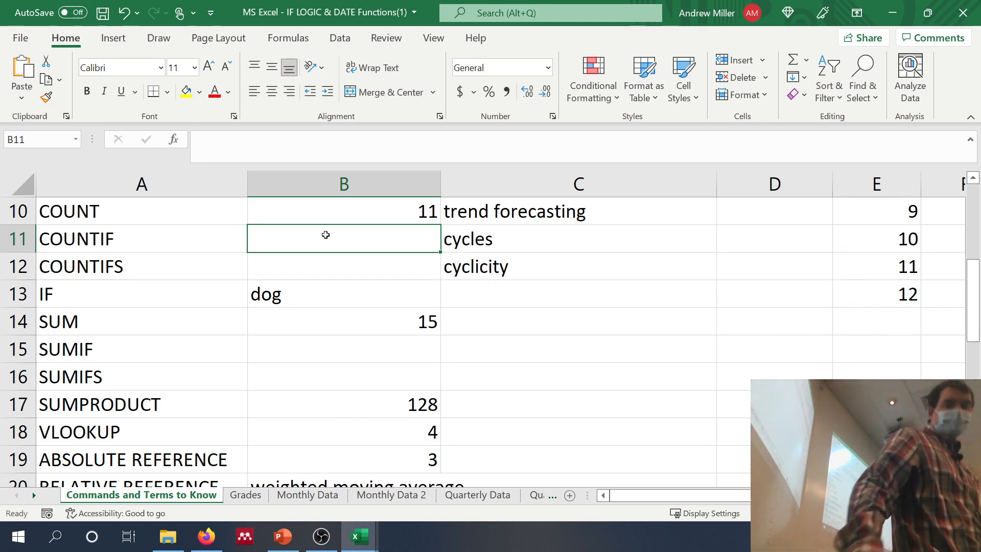
text(=c)
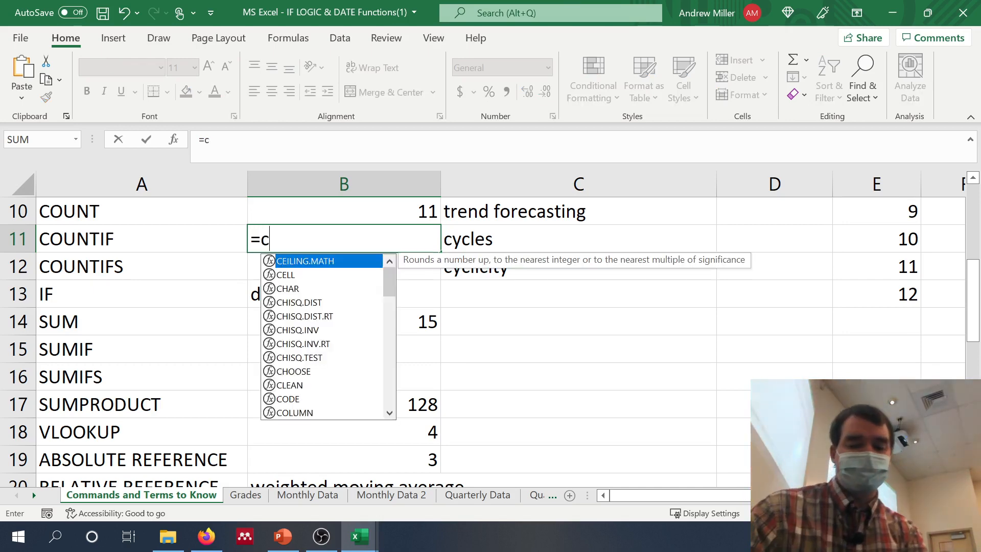
text(ountif()
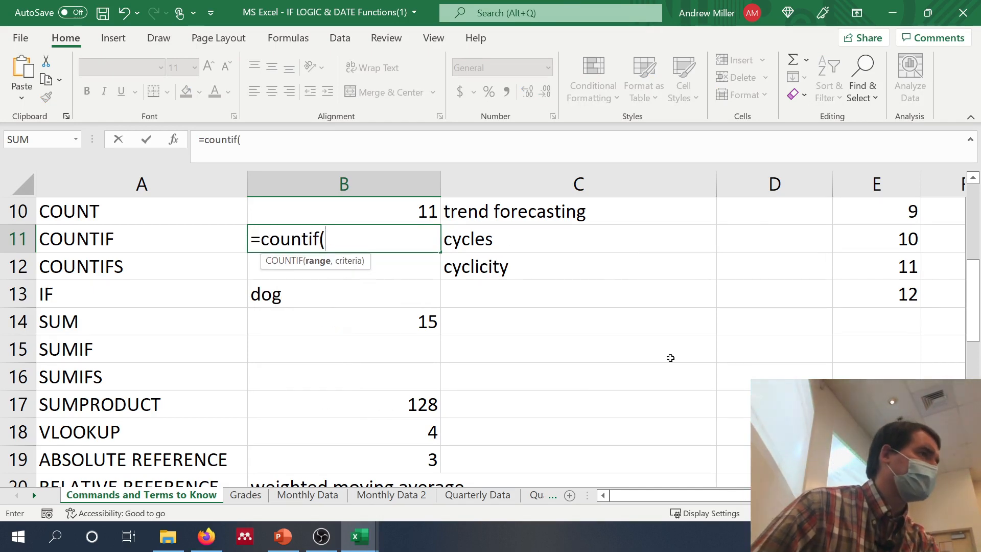
scroll(671, 358, up, 3)
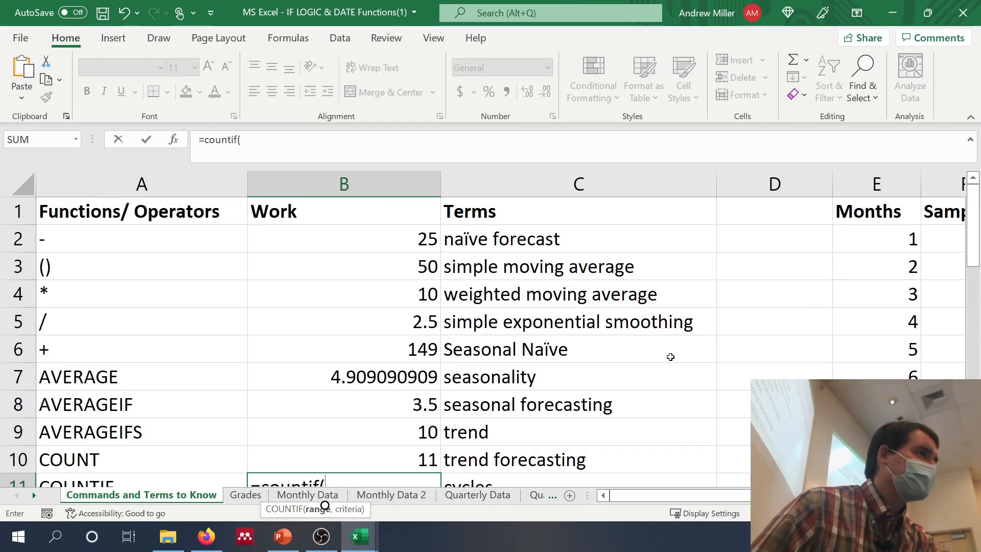
click(870, 187)
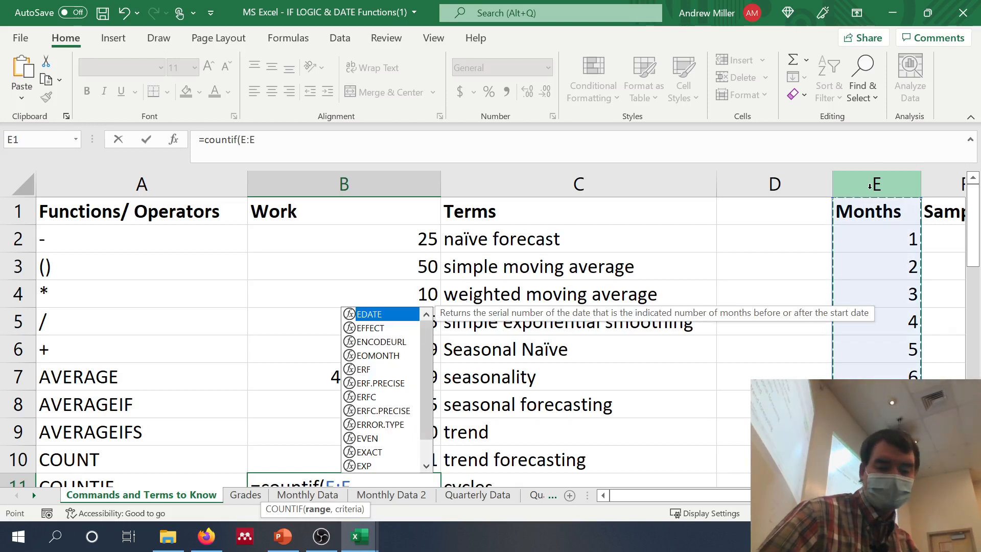
text(,)
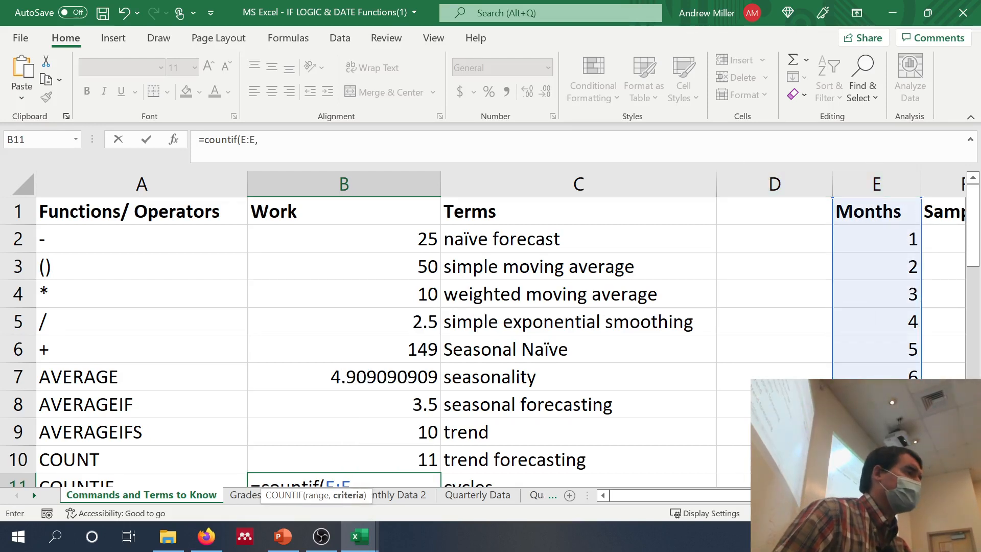
click(258, 139)
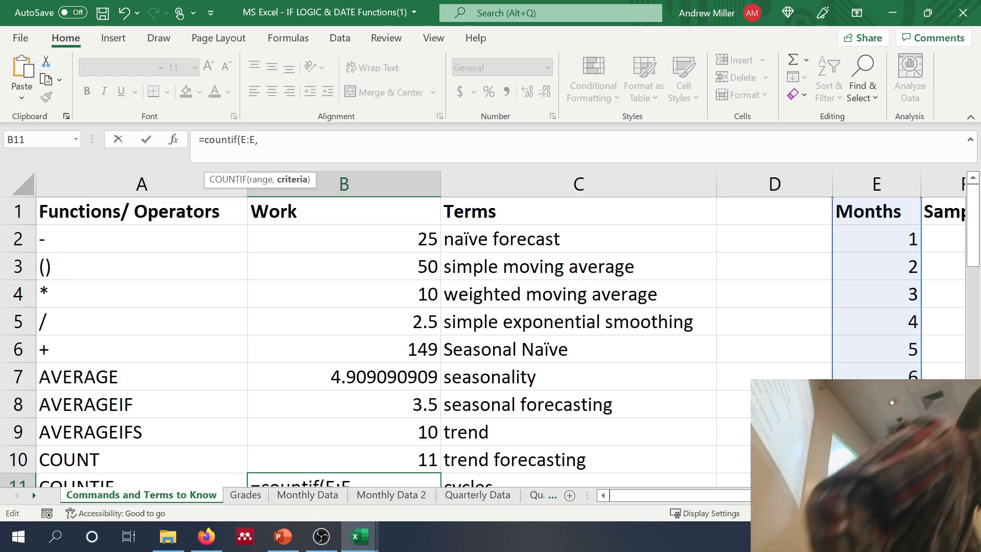
text(")
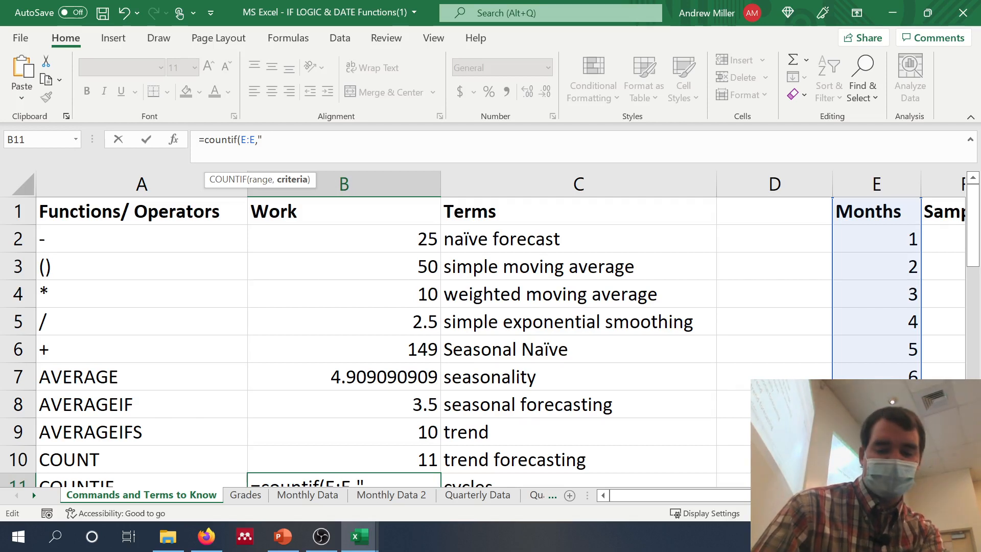
text(> )
text("))
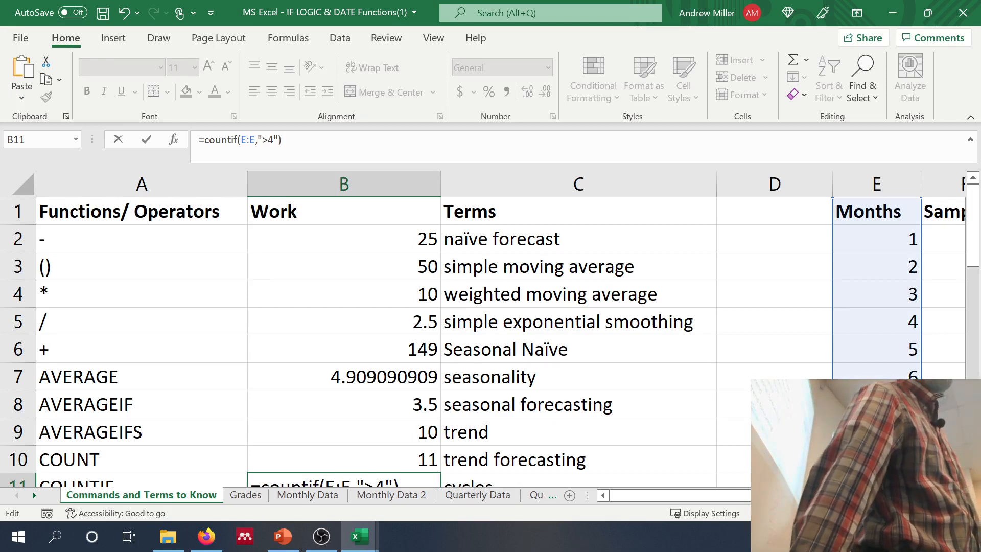
key(Return)
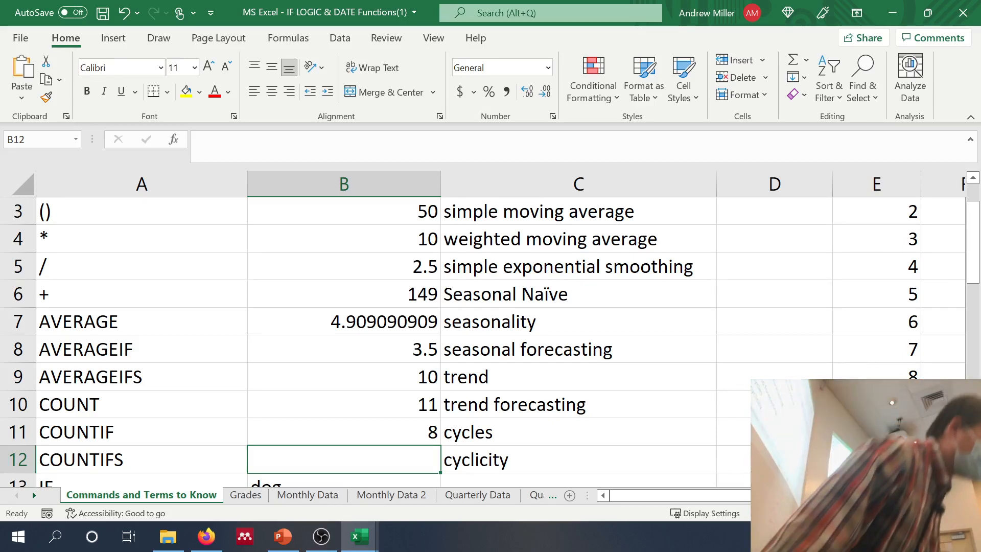
Change the criteria of the COUNTIF formula in B11 to "<7"
click(344, 432)
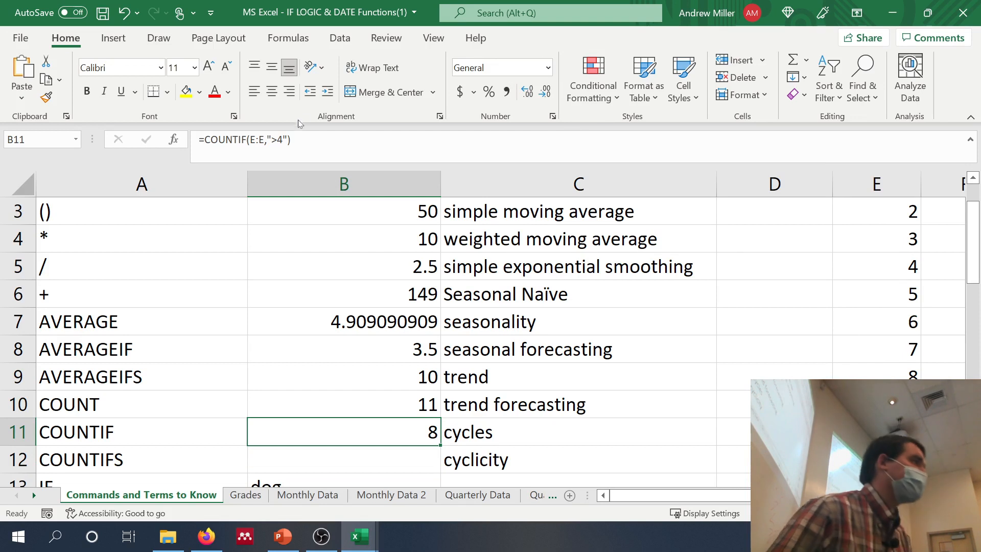
click(277, 139)
key(BackSpace)
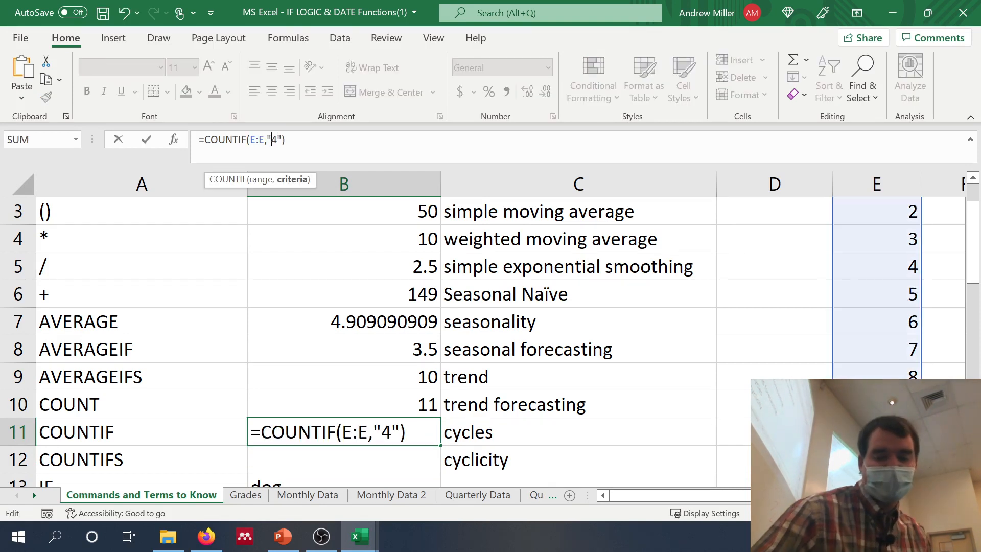
text(<7)
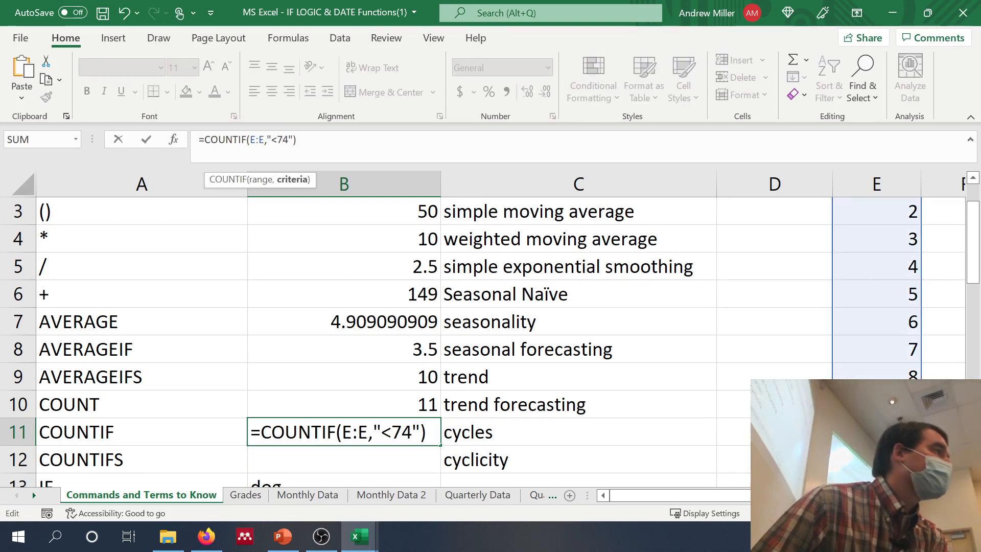
key(Delete)
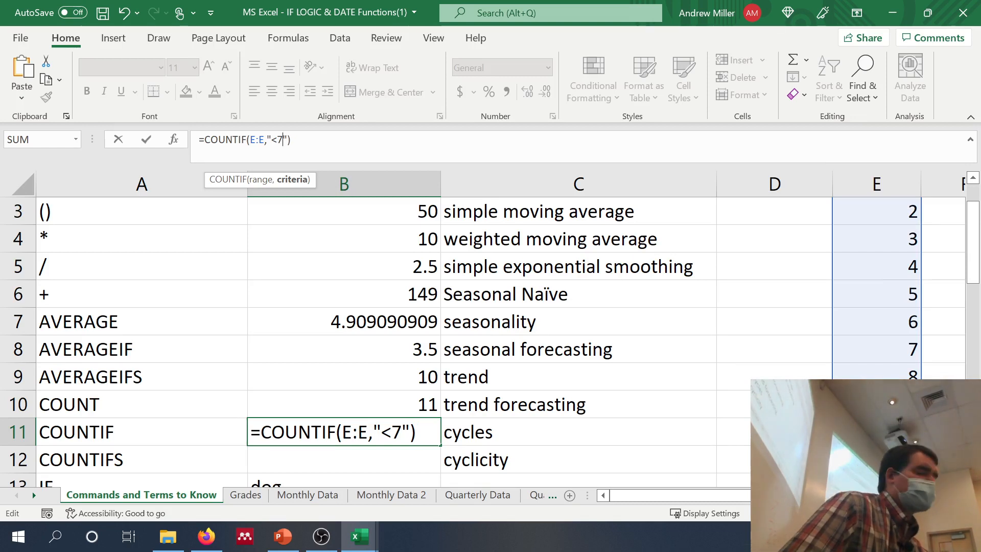
key(Return)
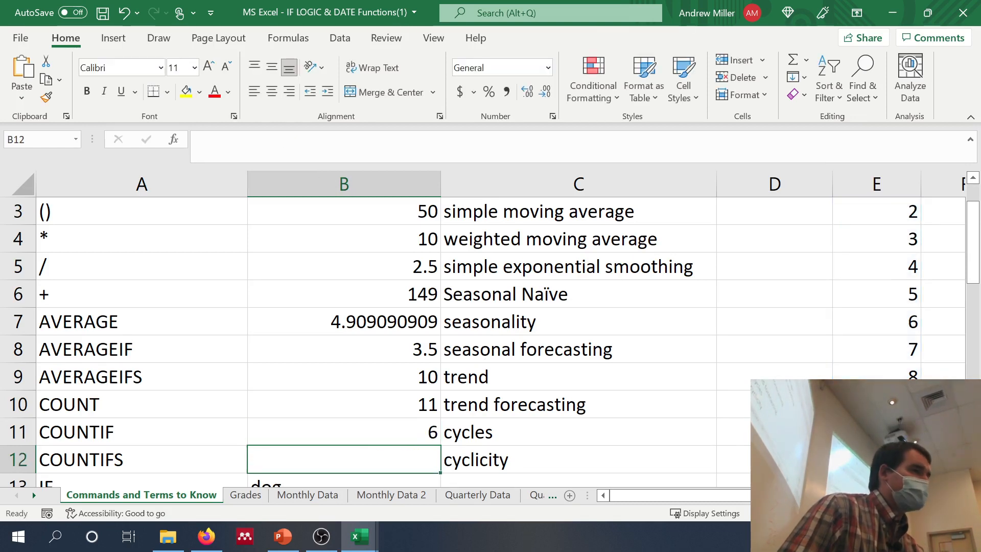
Select months 1 to 6 in E2:E7 to check them against the COUNTIF formula in B11
drag(901, 320, 895, 246)
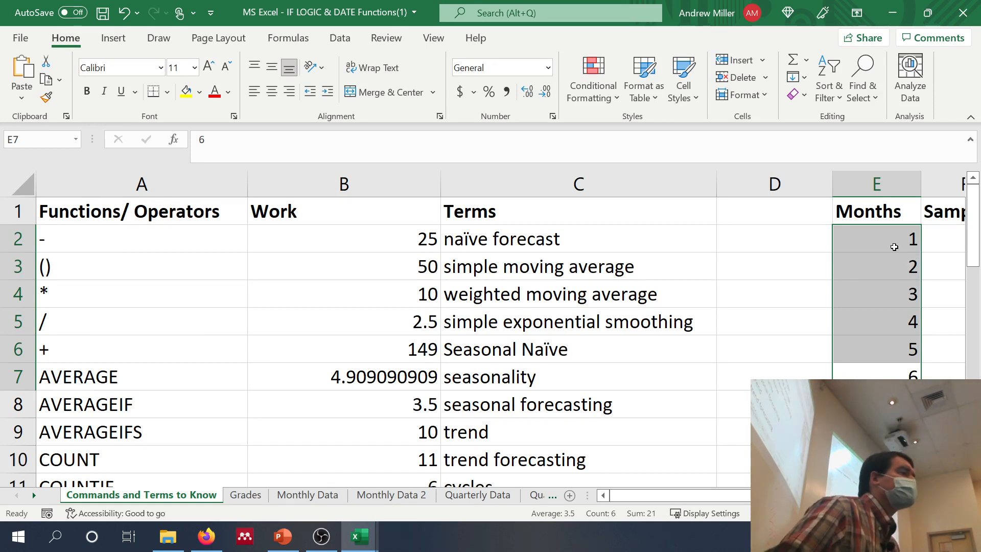
scroll(765, 324, down, 2)
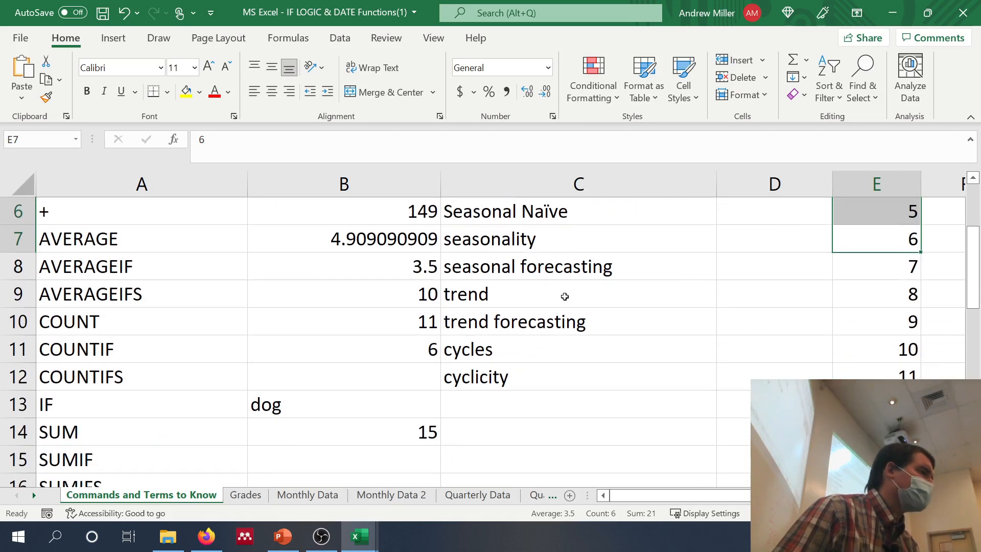
click(399, 349)
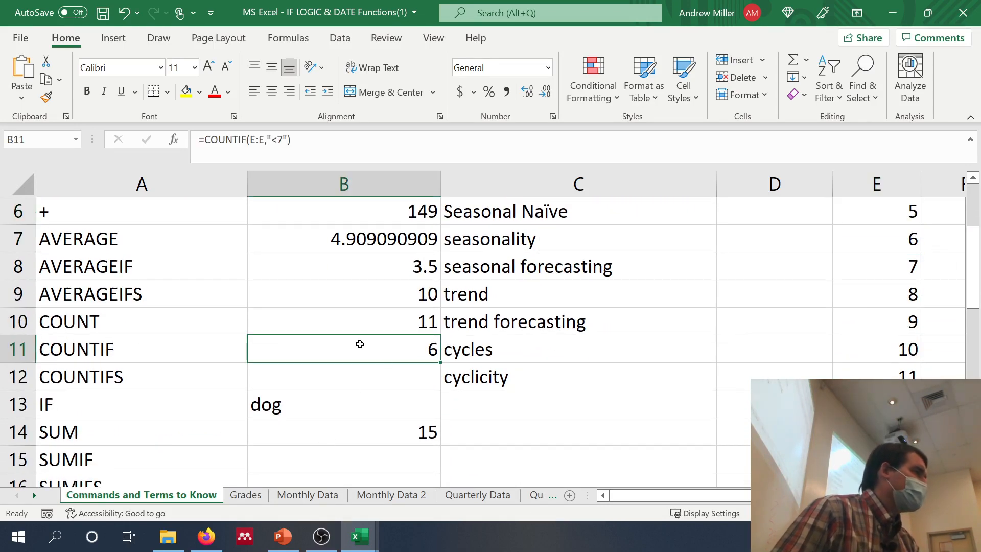
Enter the formula =SUMIF(E:E,">4") in cell B15 beside the SUMIF label, using the whole Months column as the range
scroll(360, 344, down, 1)
click(348, 364)
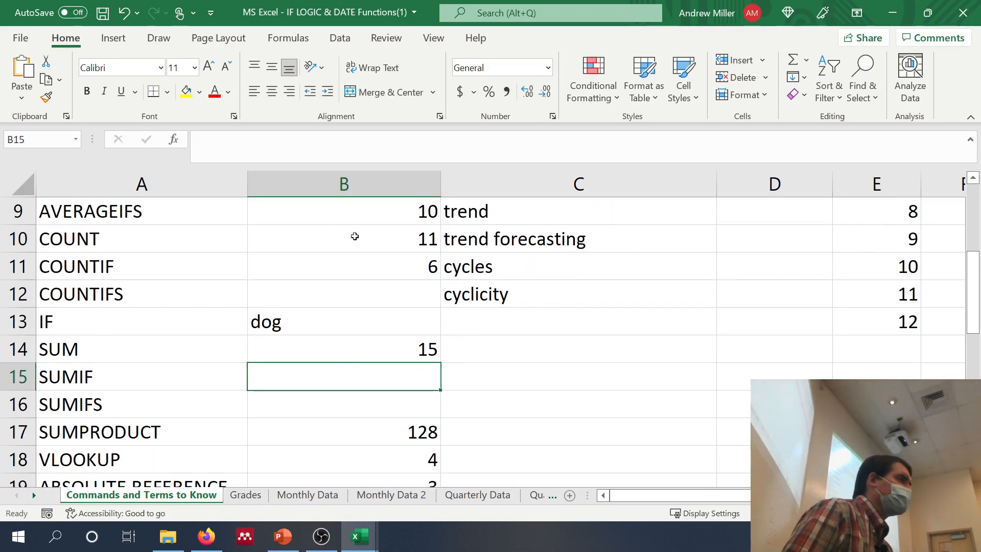
click(199, 139)
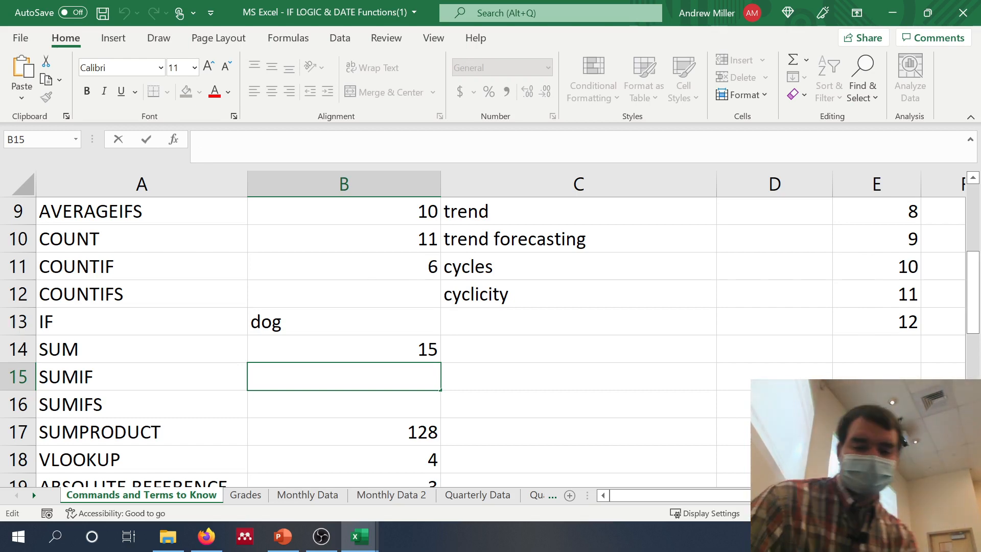
text(=sumif)
text(()
key(BackSpace)
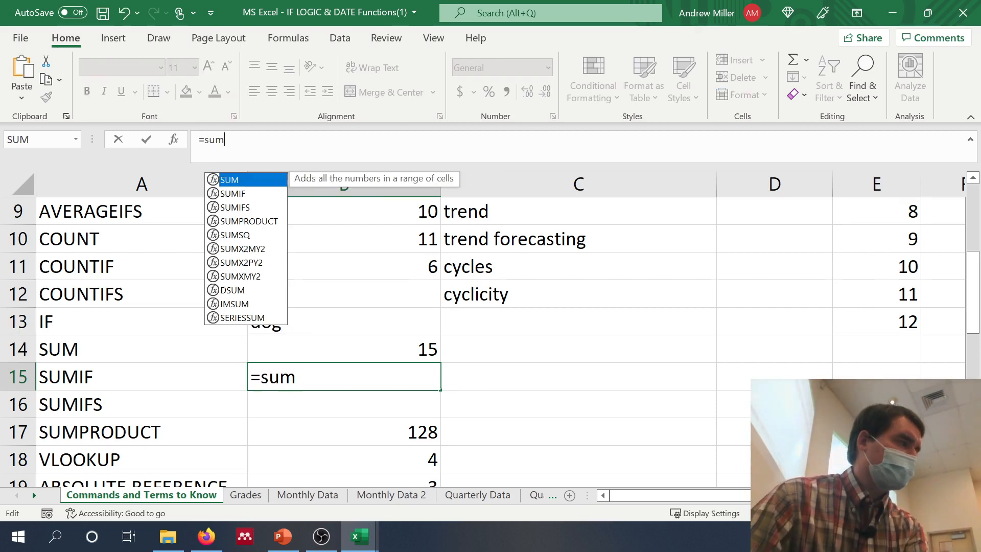
text(if()
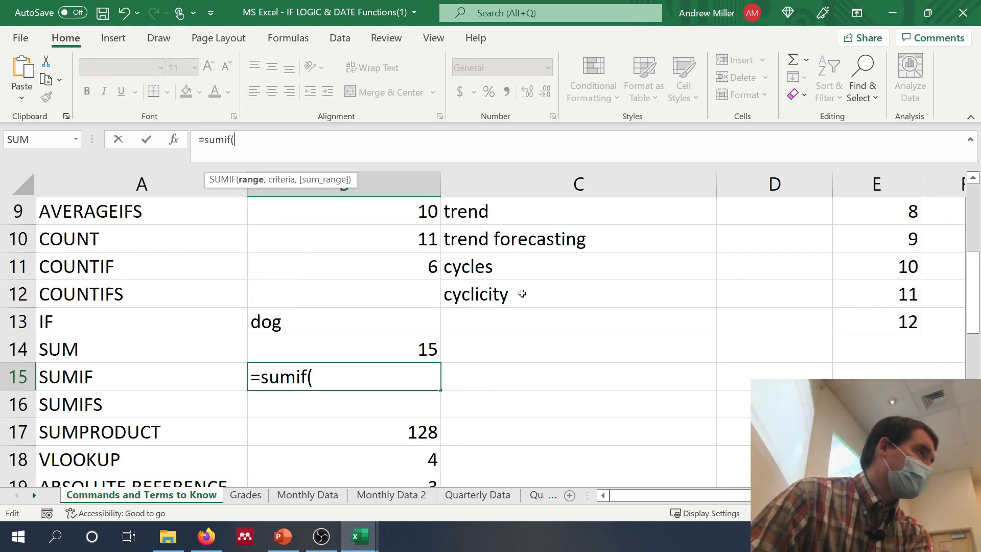
scroll(685, 351, up, 3)
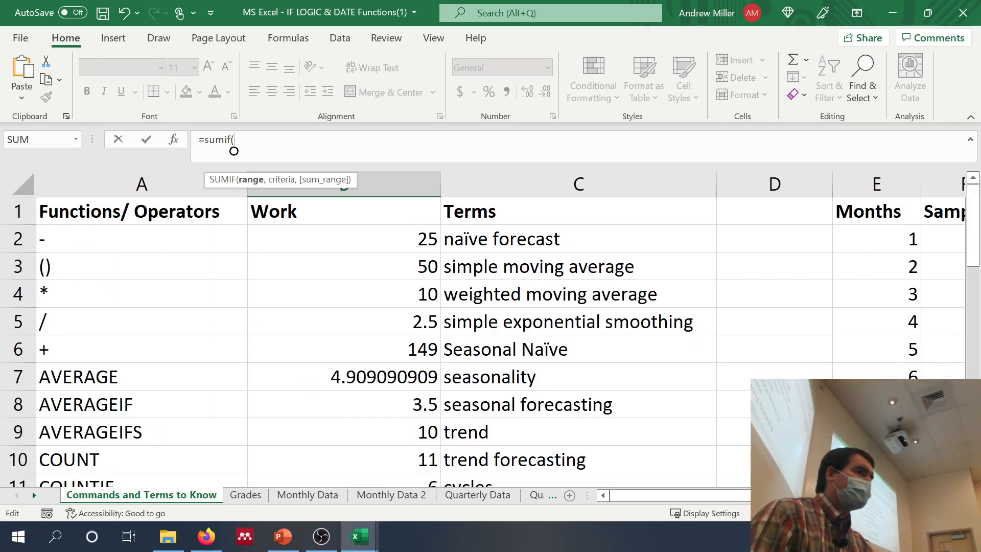
click(890, 174)
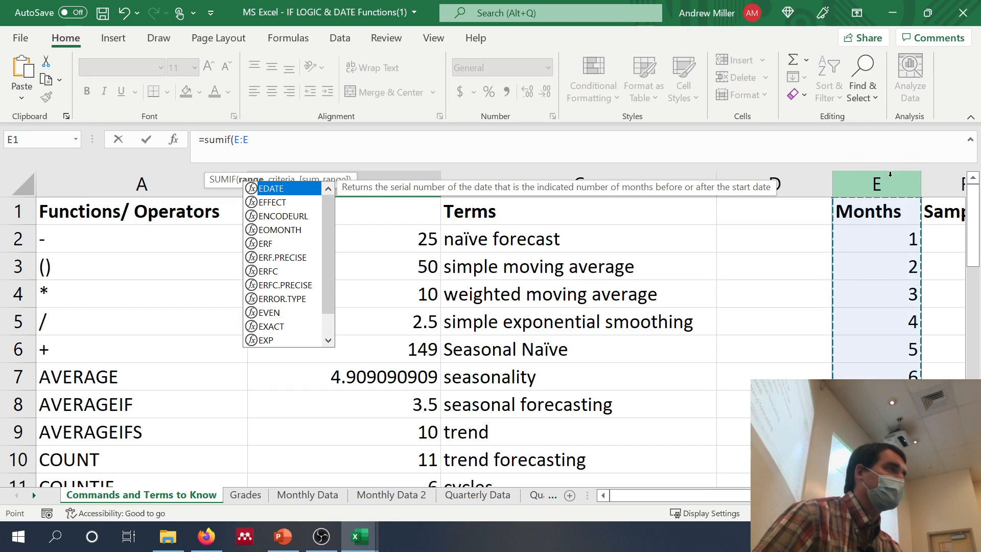
text(,)
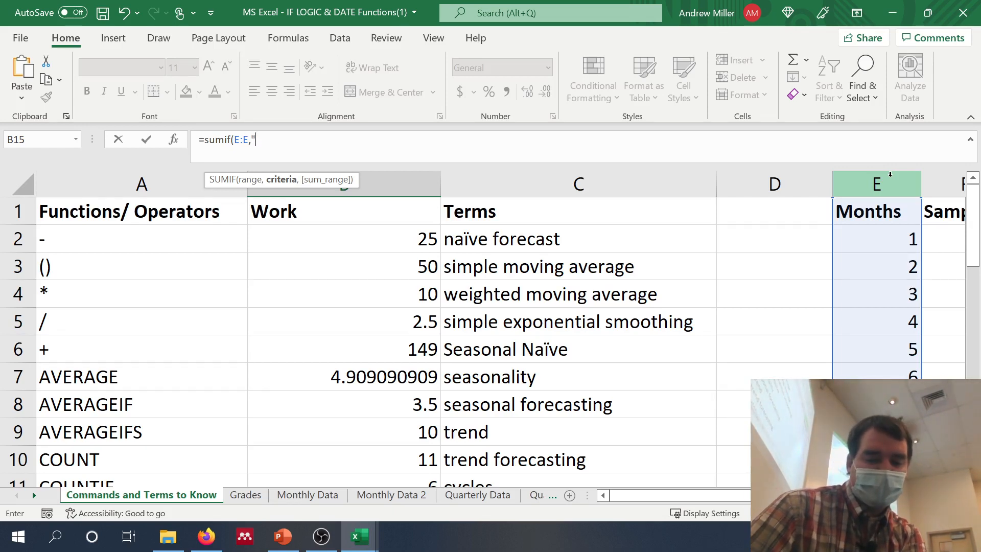
text(>4")
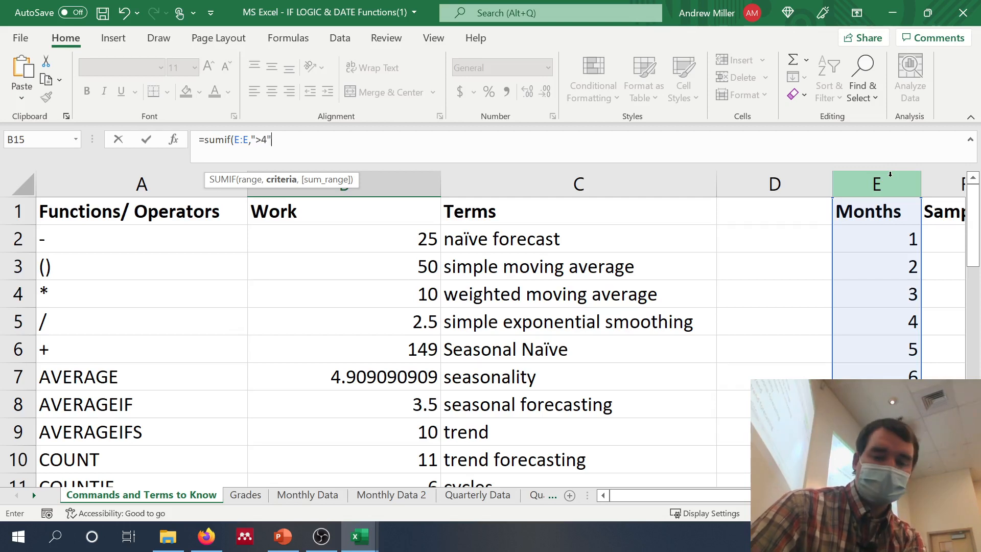
text())
key(BackSpace)
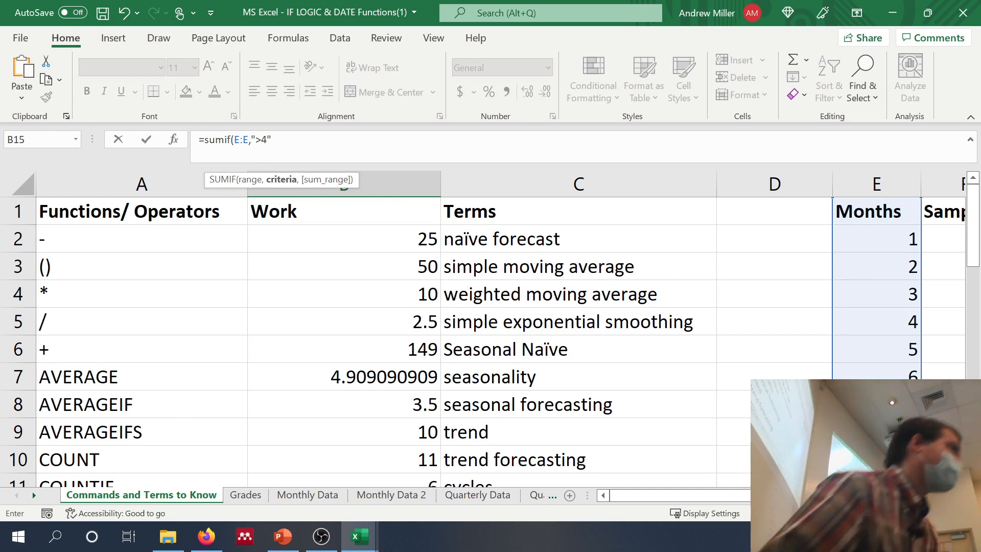
key(F2)
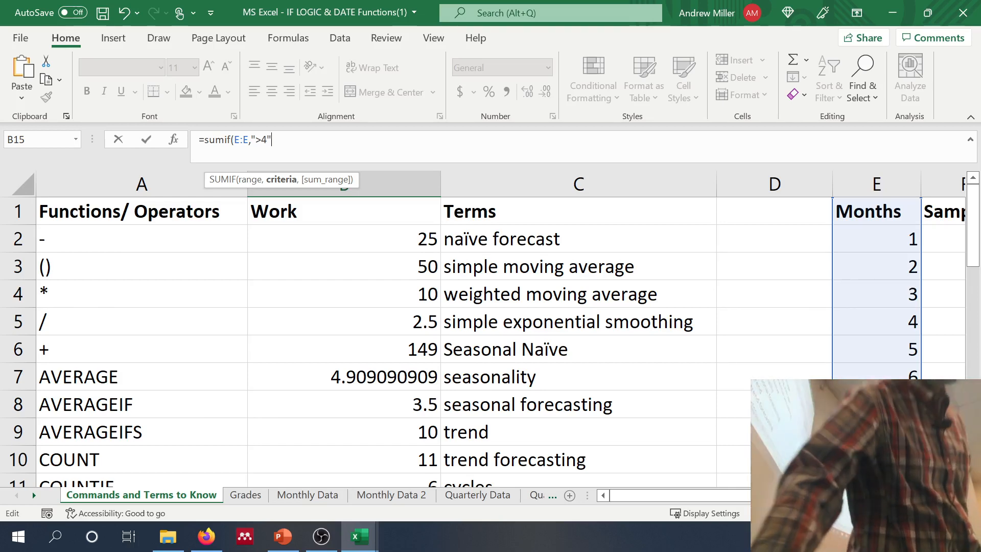
key(Return)
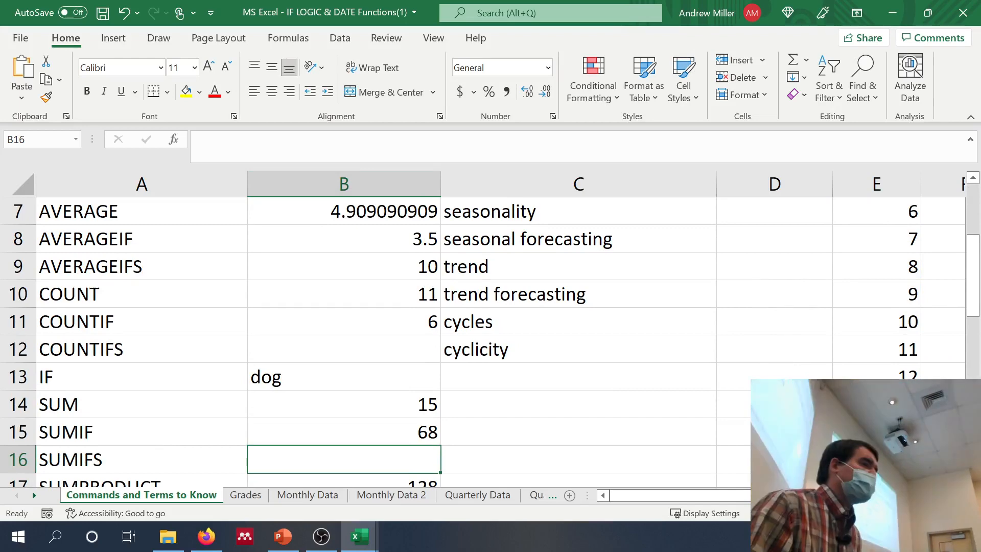
Select months 5 to 12 in E6:E13 to check their sum against the SUMIF result
drag(879, 377, 912, 348)
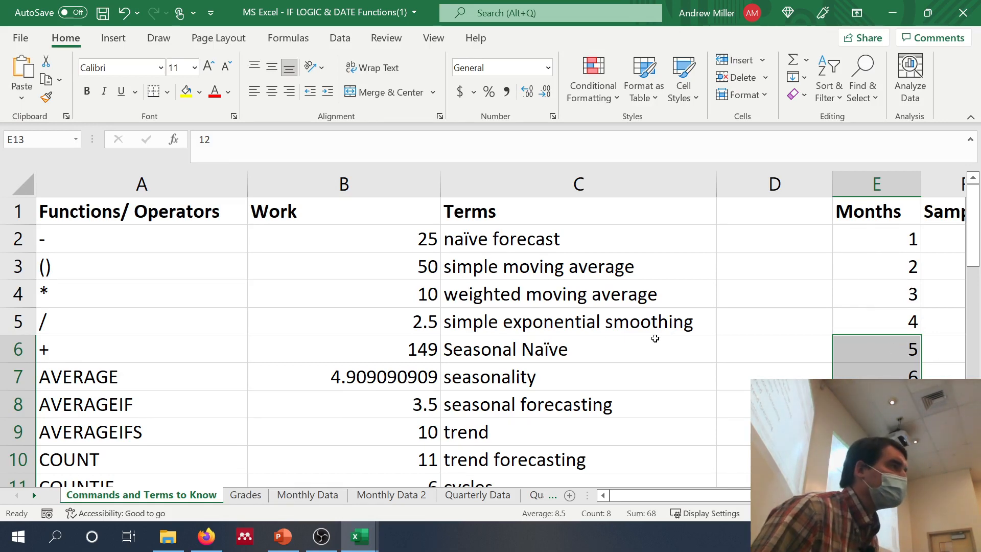
scroll(614, 340, down, 3)
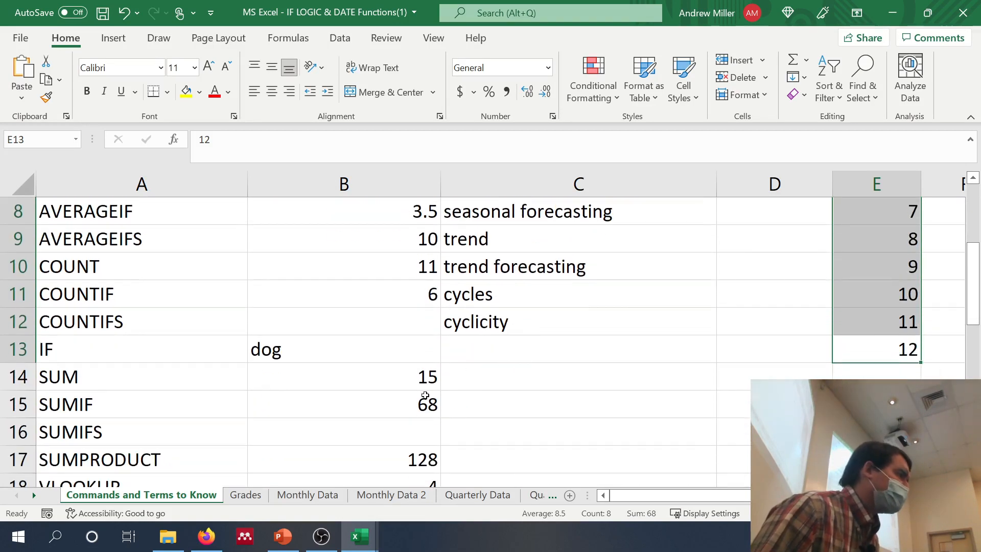
Extend the SUMIF formula in B15 to =SUMIF(E:E,">4",F:F) and select F6:F12 to check the sum
click(425, 395)
click(273, 139)
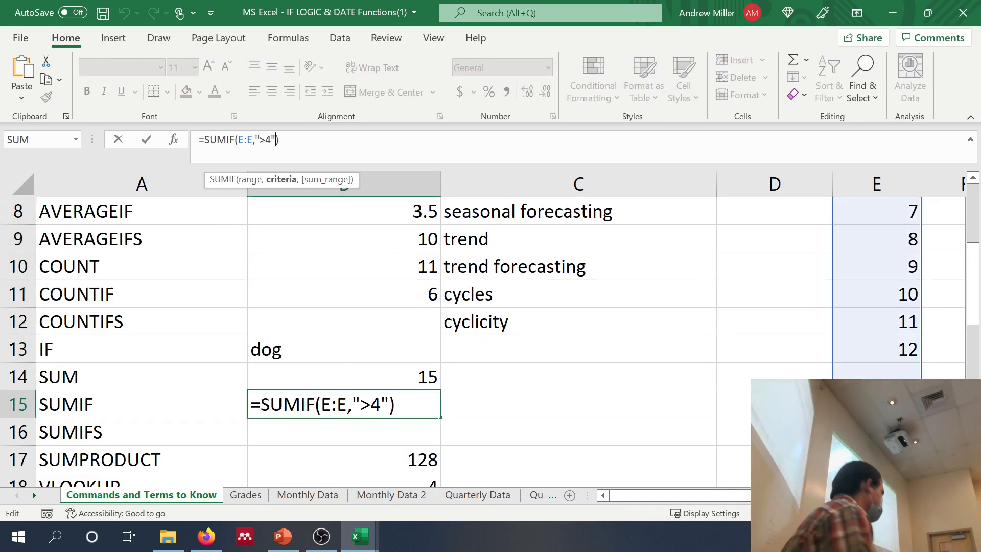
text(,)
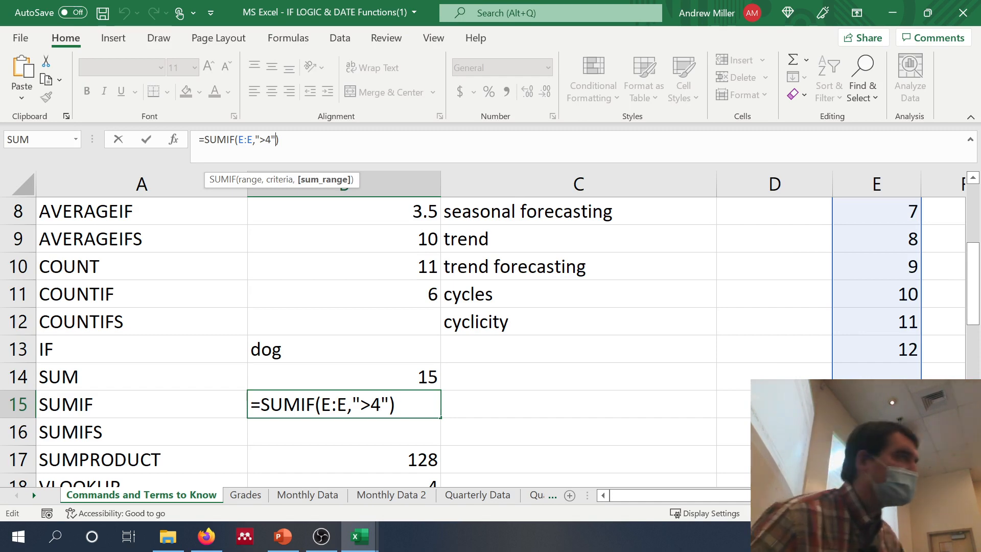
scroll(719, 365, up, 3)
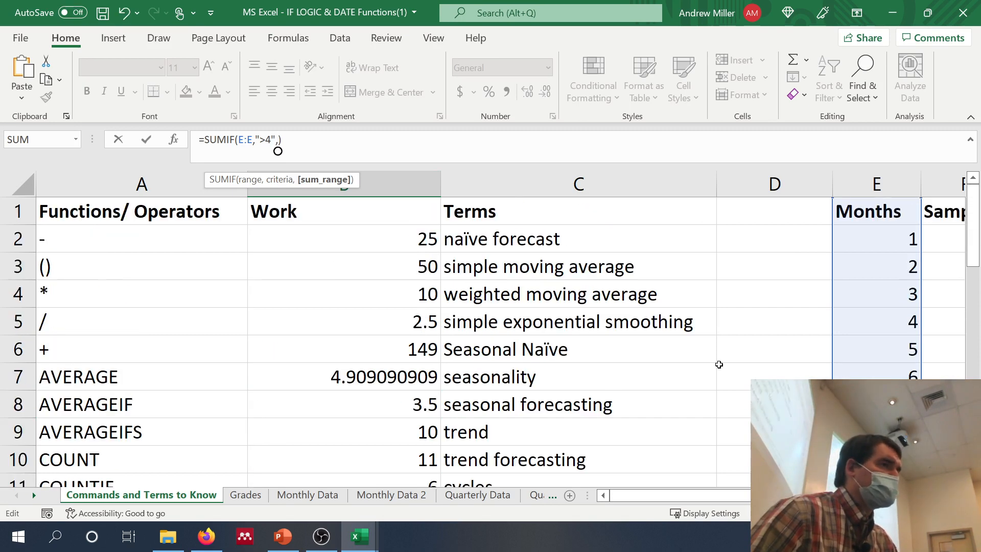
scroll(719, 365, right, 3)
scroll(719, 364, right, 1)
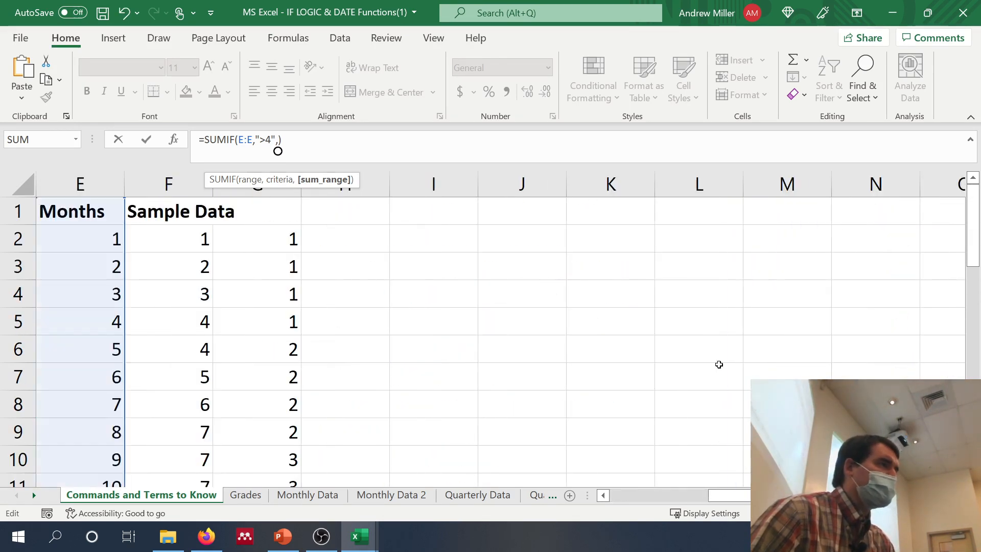
click(169, 184)
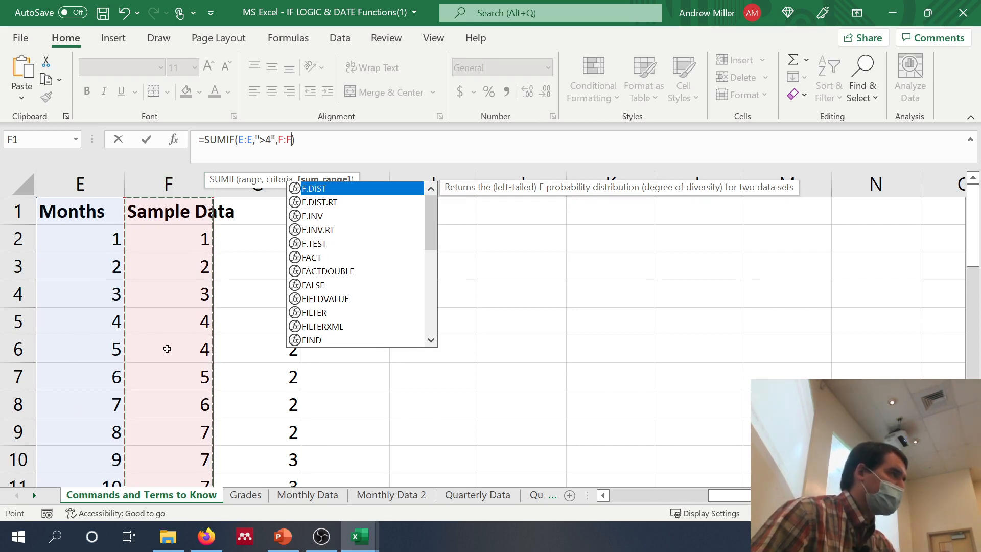
scroll(173, 383, down, 2)
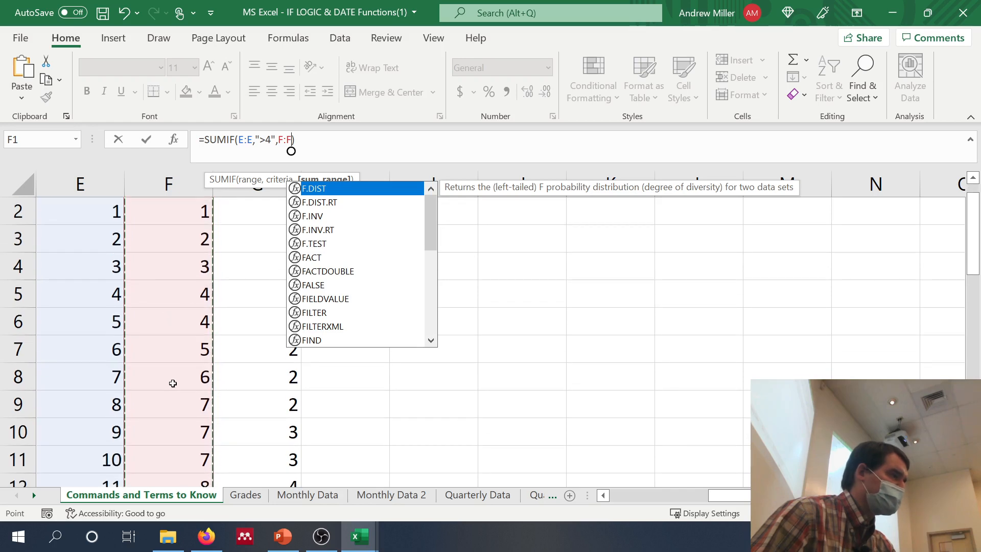
scroll(173, 383, up, 2)
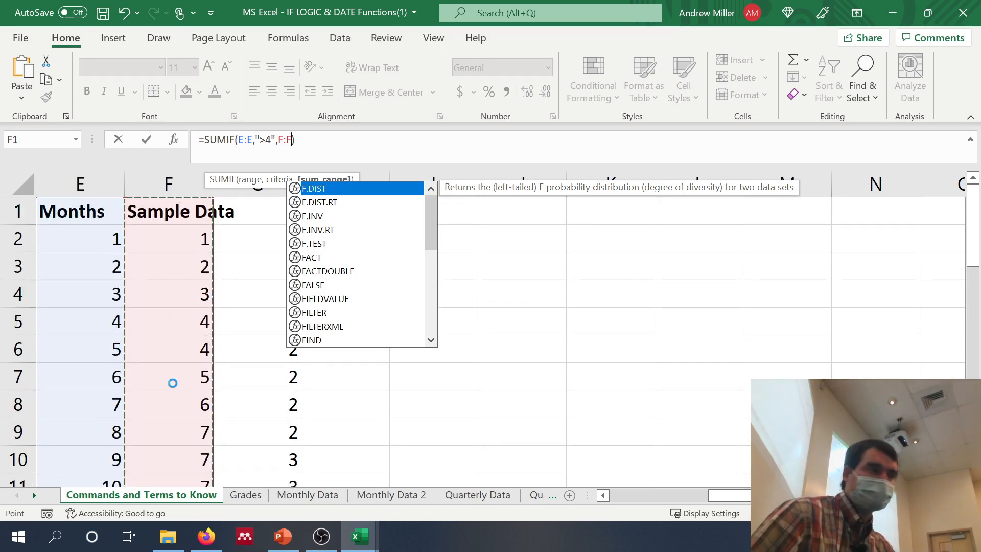
key(Escape)
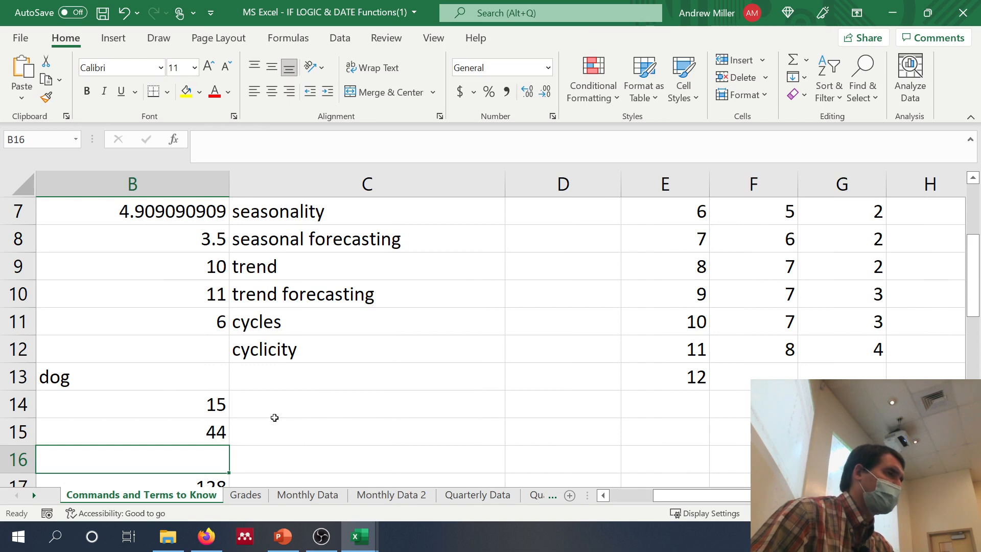
drag(773, 354, 760, 272)
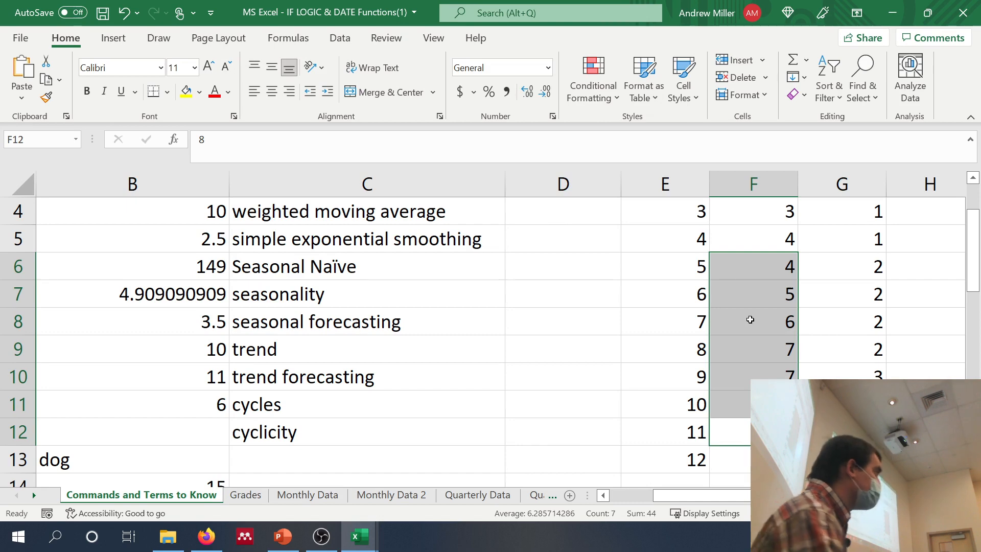
click(746, 352)
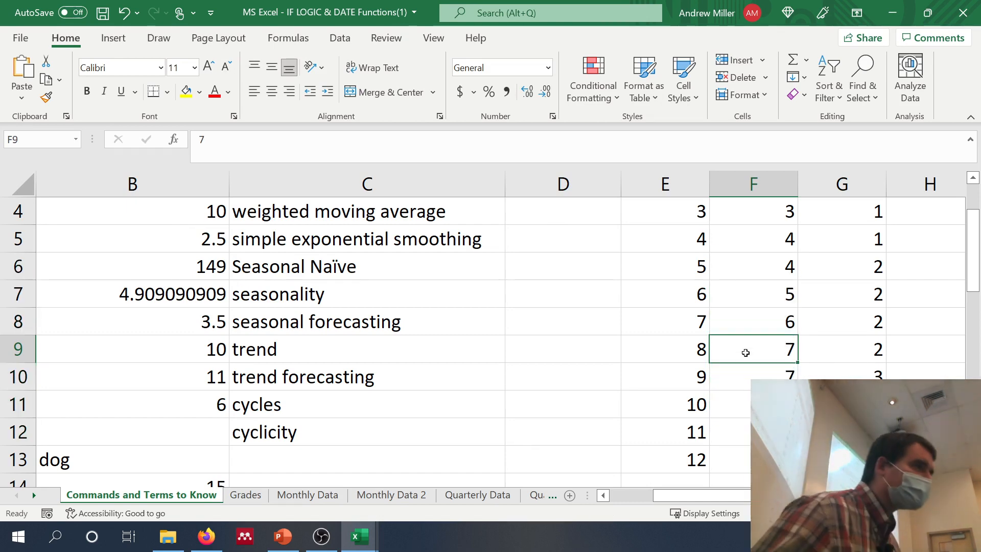
Clear the existing AVERAGEIF formula from cell B8
scroll(746, 352, down, 2)
scroll(746, 352, left, 1)
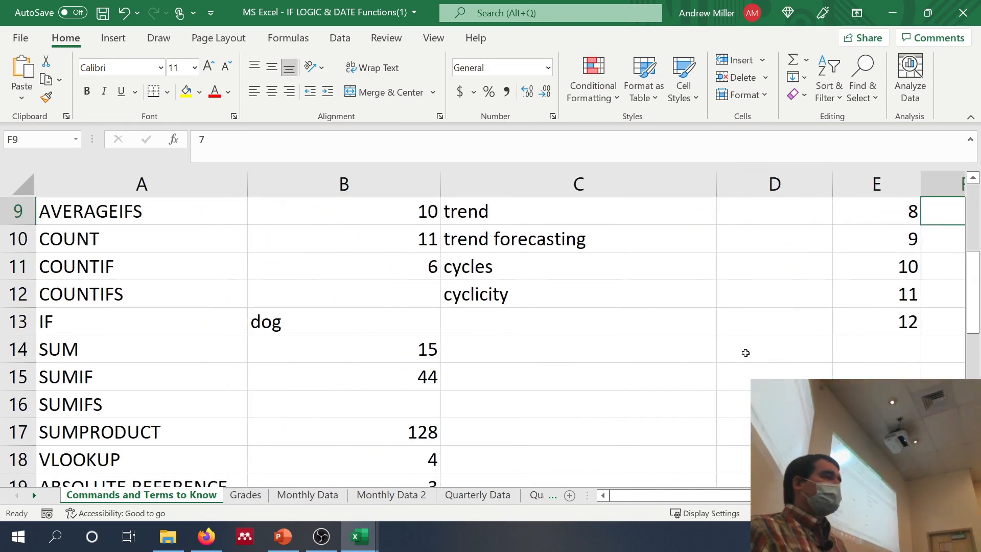
scroll(746, 353, right, 3)
scroll(745, 352, up, 3)
scroll(746, 352, left, 3)
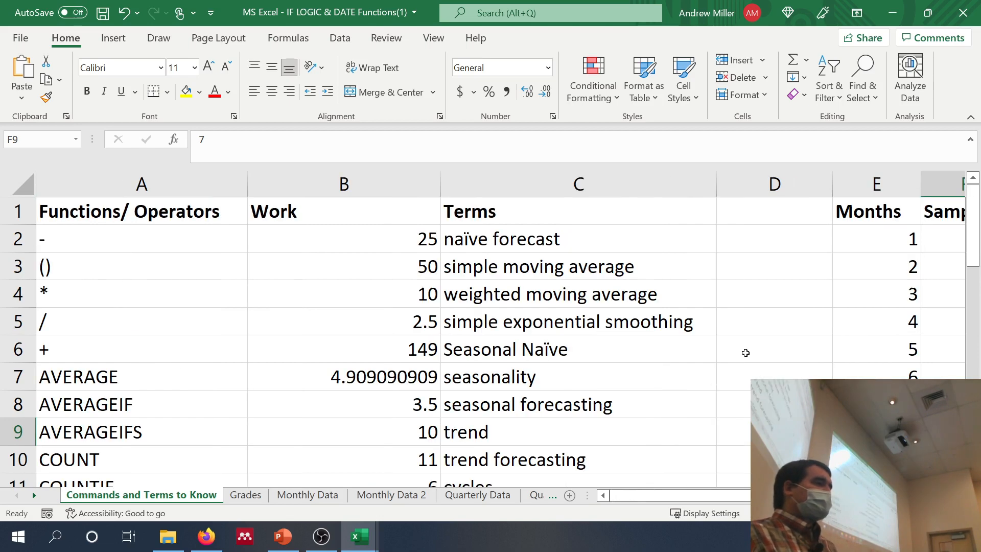
scroll(746, 353, down, 1)
click(404, 322)
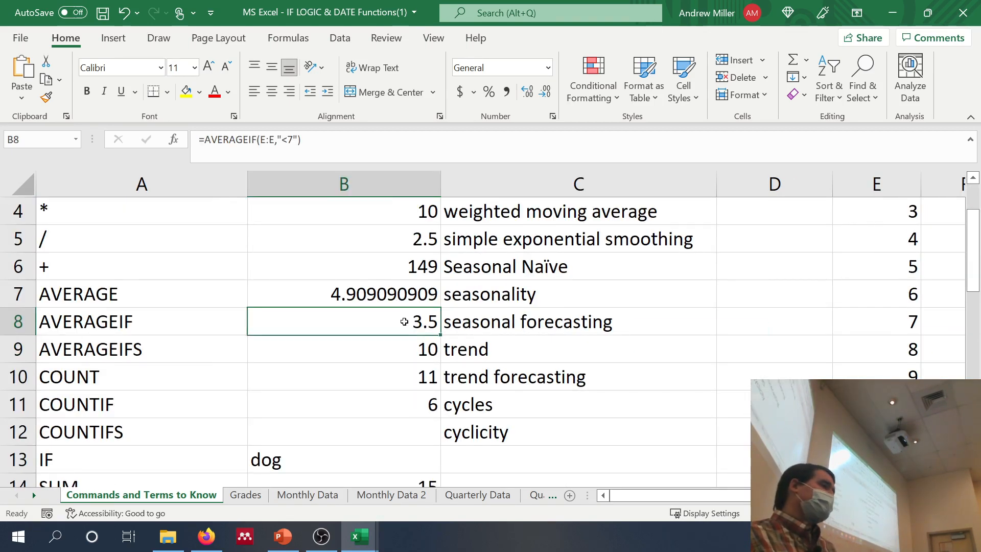
key(Delete)
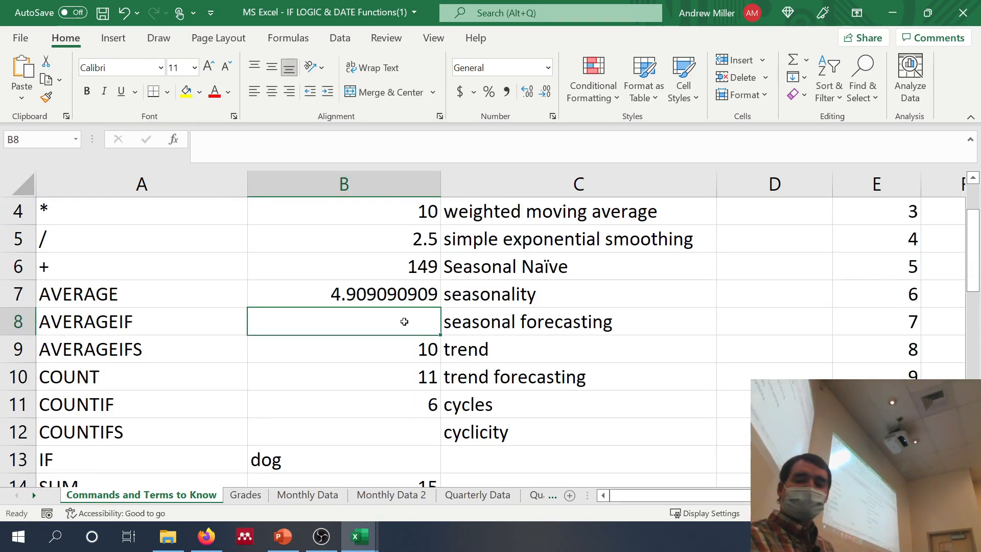
Enter =AVERAGEIF(E:E,">5") in cell B8 and select months 6 to 12 in E7:E13 to check the average
text(=)
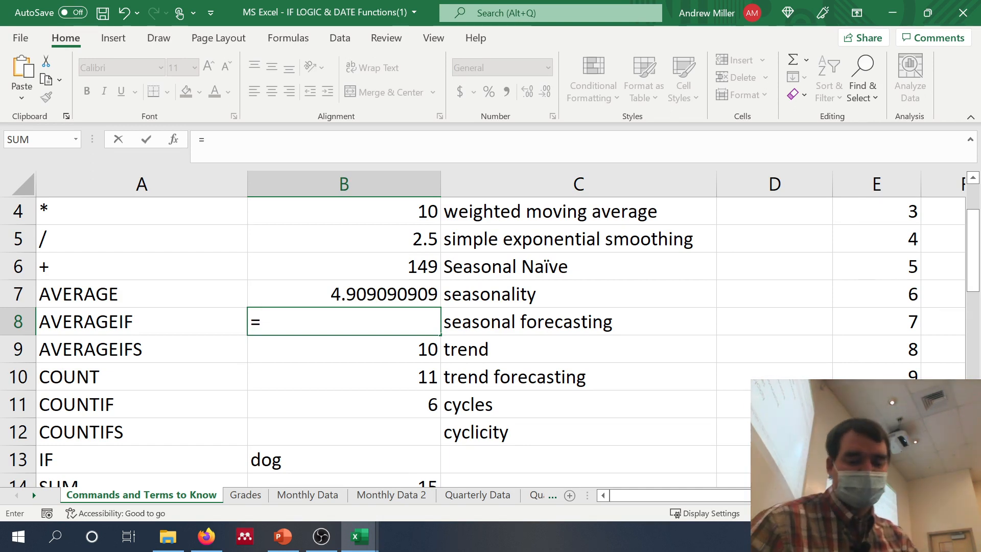
text(averageif()
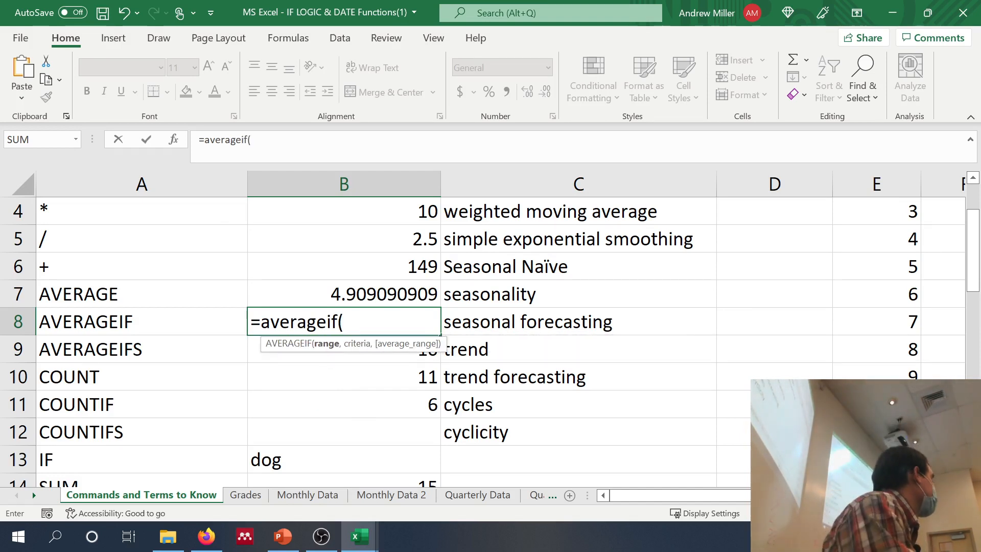
text(E:E:)
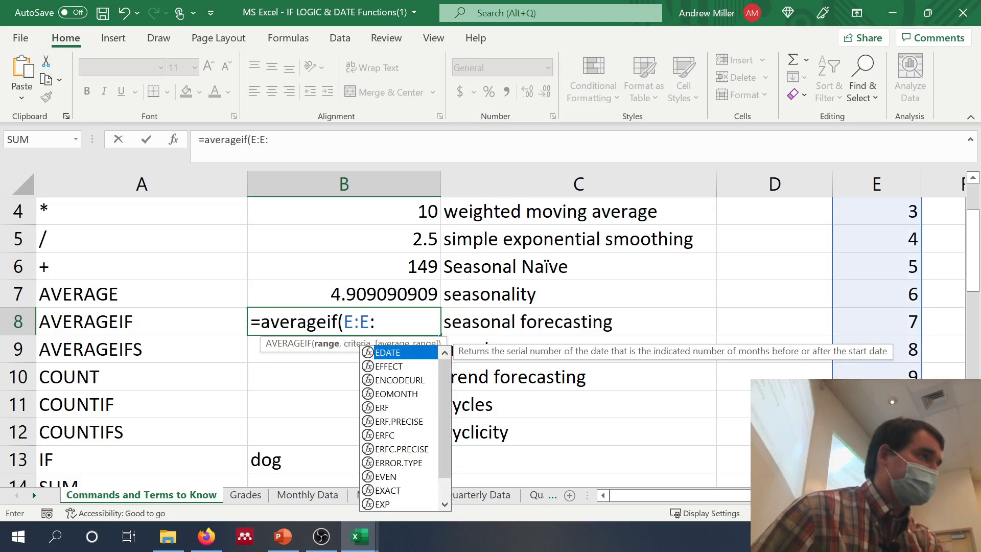
key(BackSpace)
text(,)
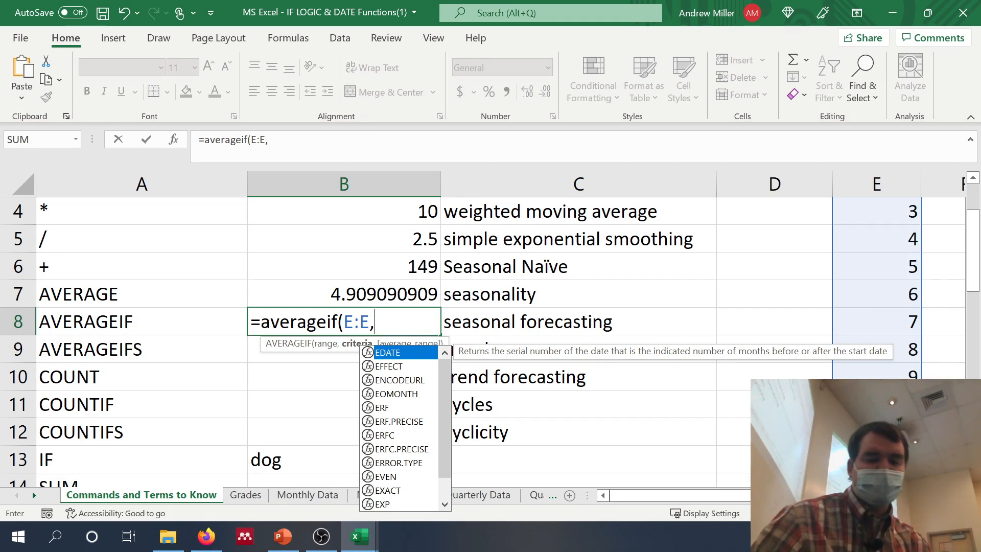
text(">5")
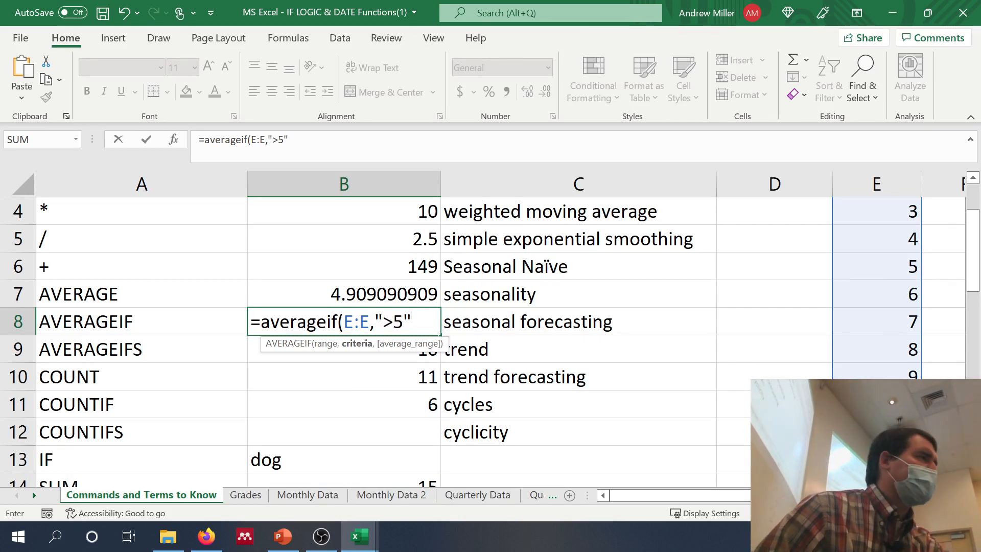
text())
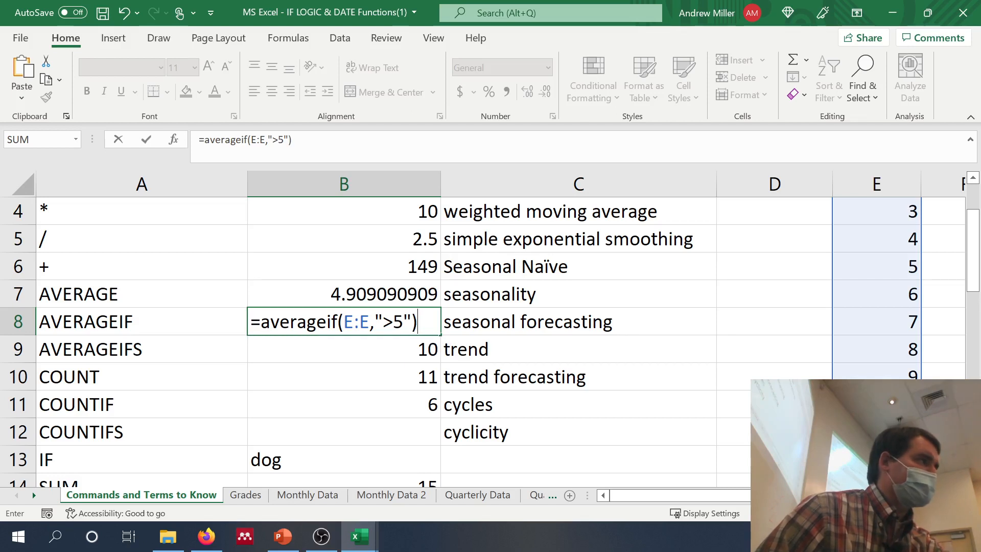
key(Return)
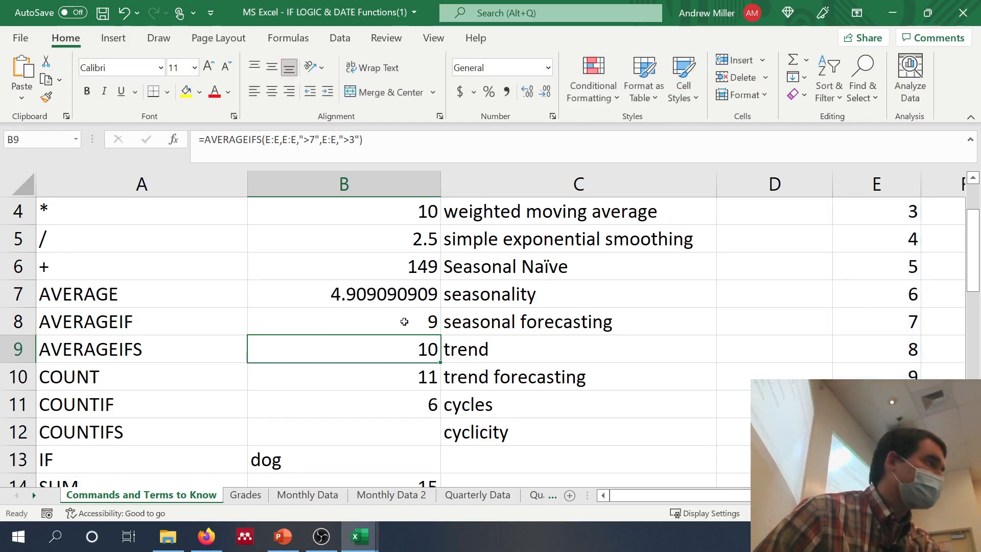
drag(894, 286, 890, 460)
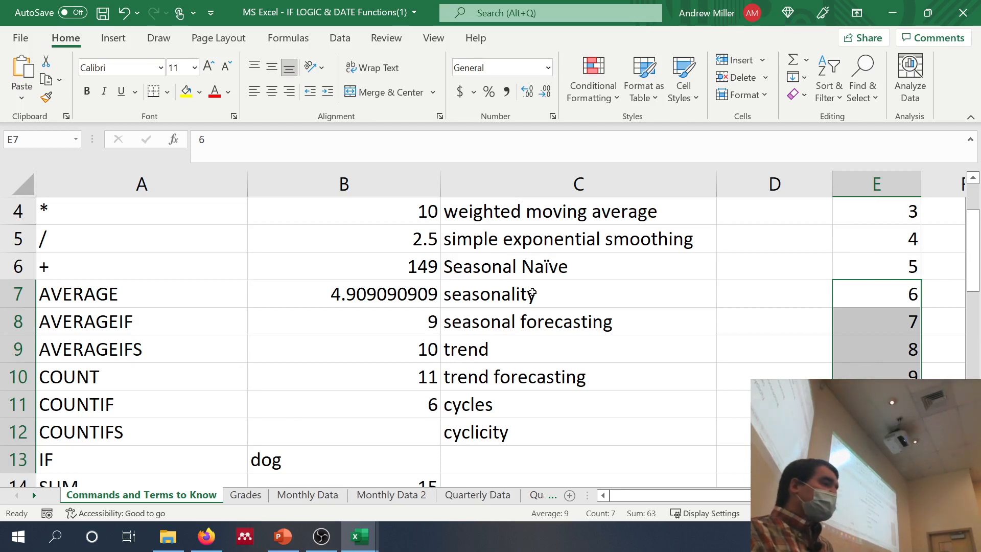
Add column F as the average range of the AVERAGEIF formula in B8, making it =AVERAGEIF(E:E,">5",F:F)
click(410, 320)
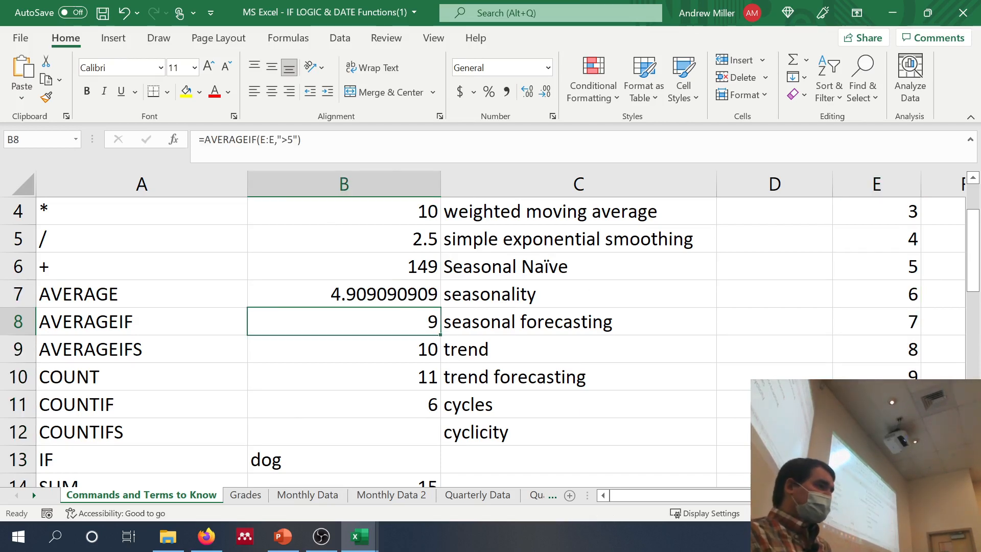
click(297, 140)
text(,)
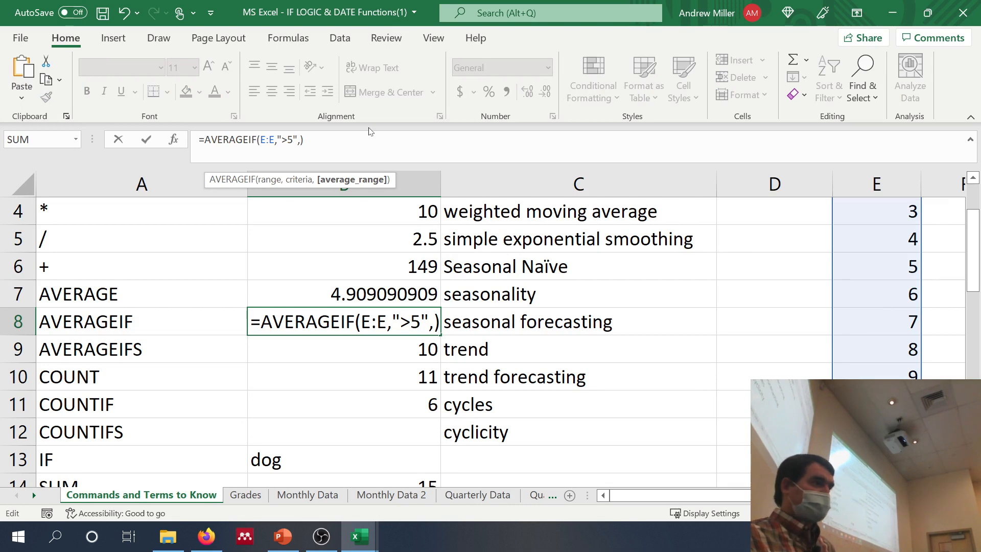
text(F)
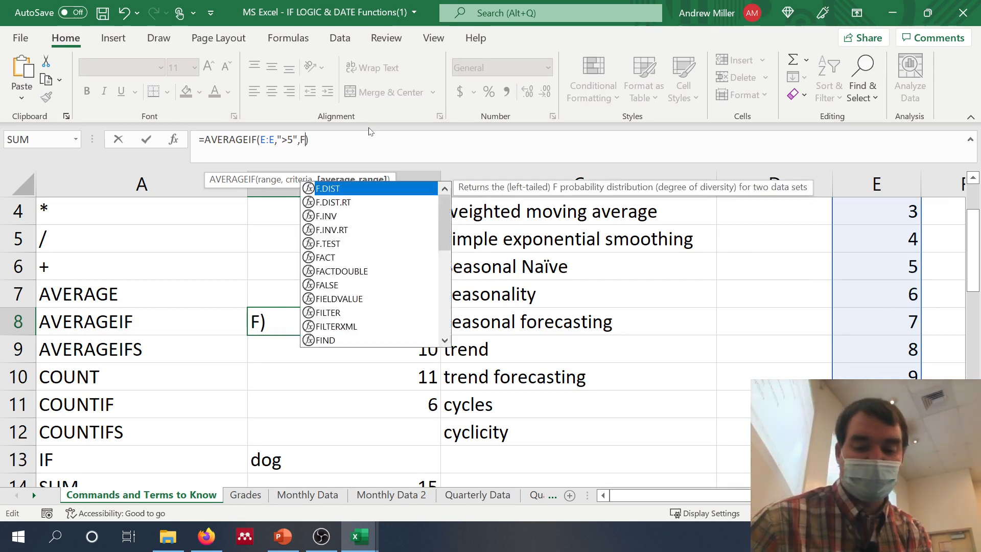
text(:F)
key(Return)
Clear the contents of cell B9 beside the AVERAGEIFS label
text(\)
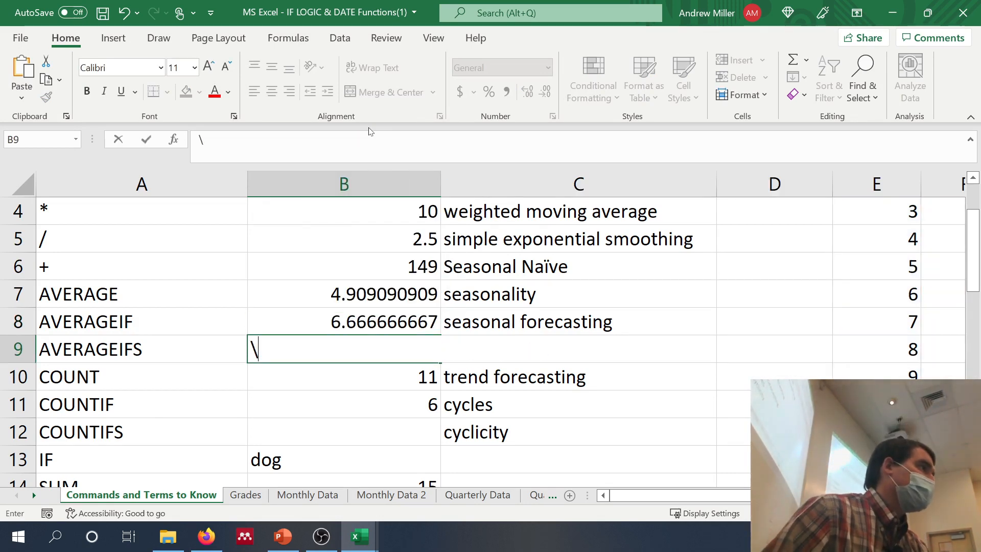
click(409, 320)
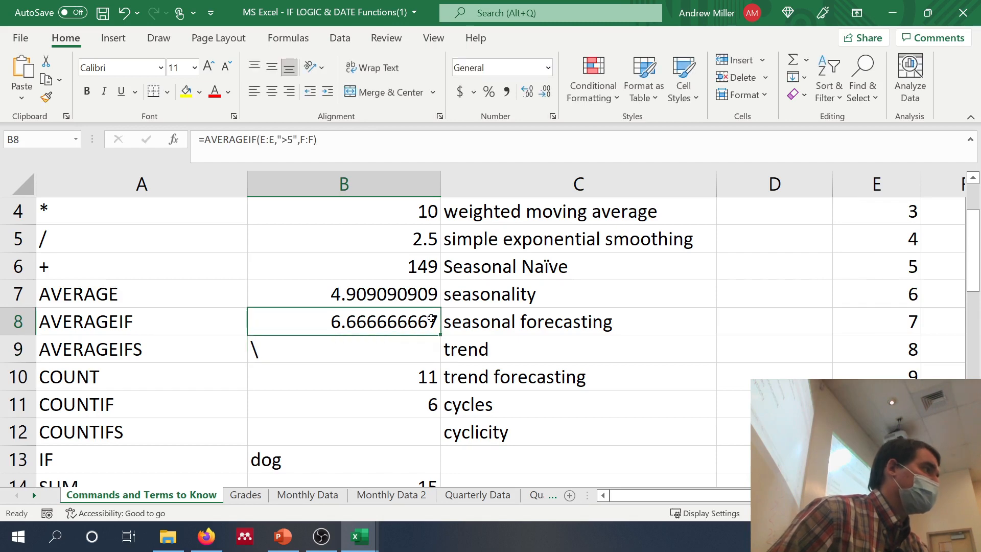
click(340, 349)
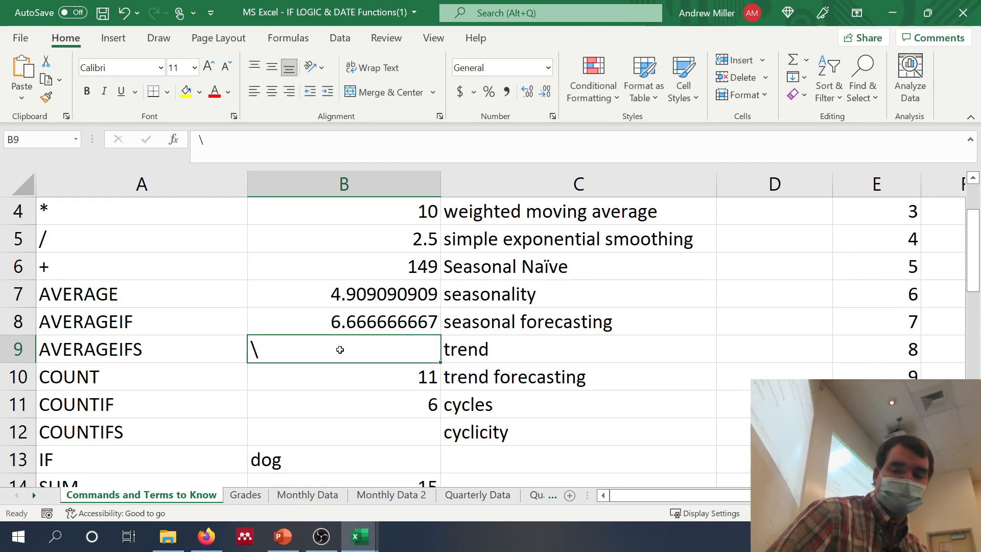
key(Delete)
Begin an AVERAGEIFS formula in cell B9 with column F (F:F) as the average range
scroll(361, 372, up, 1)
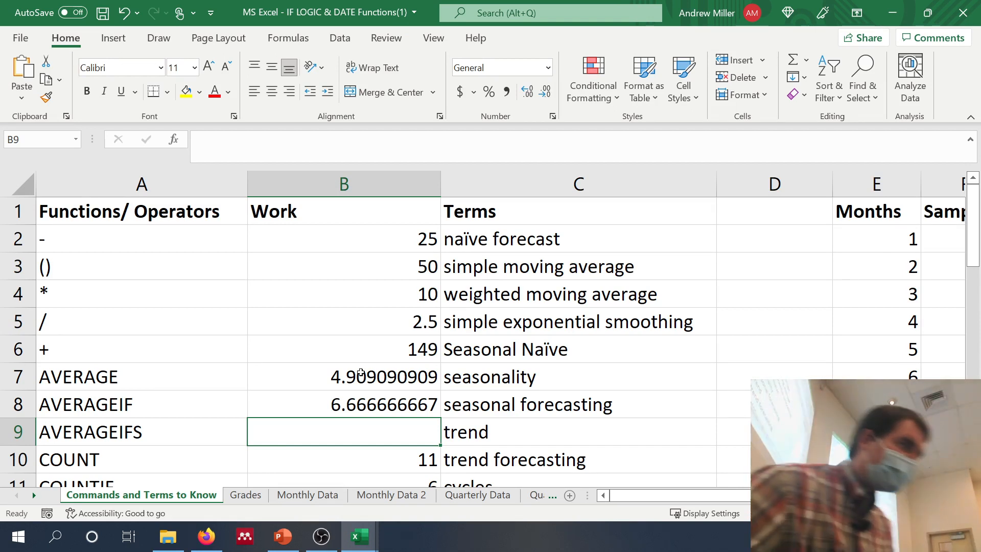
text(=averagf)
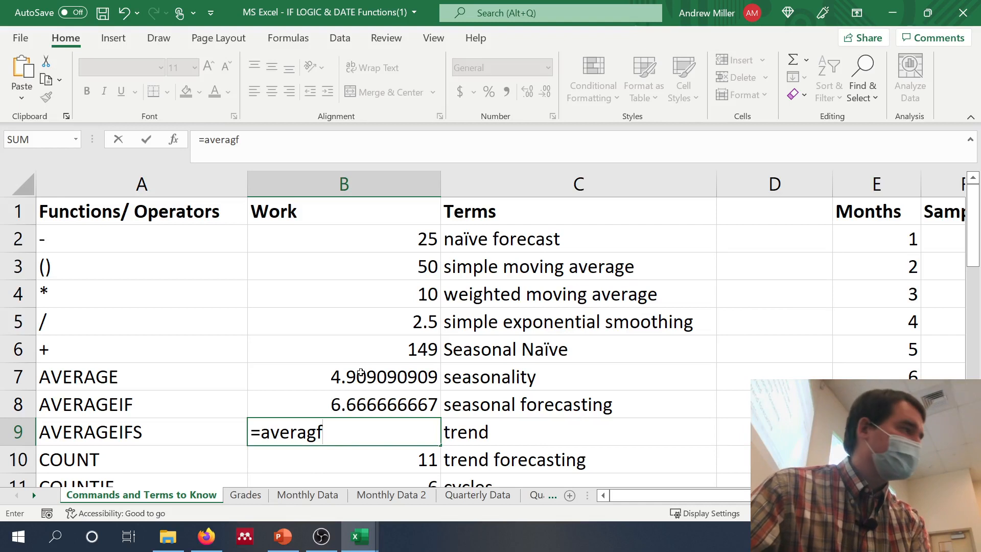
key(BackSpace)
text(eif)
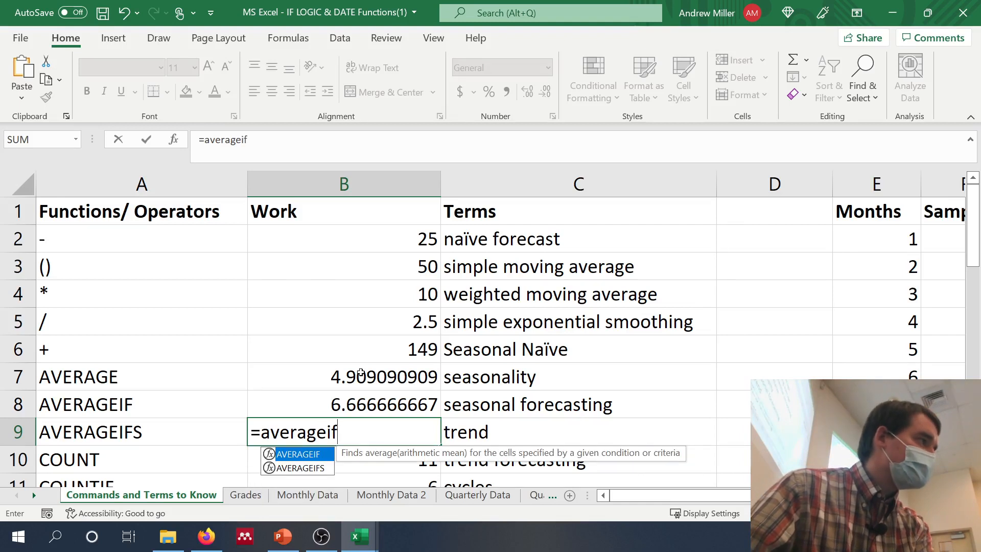
key(Tab)
key(BackSpace)
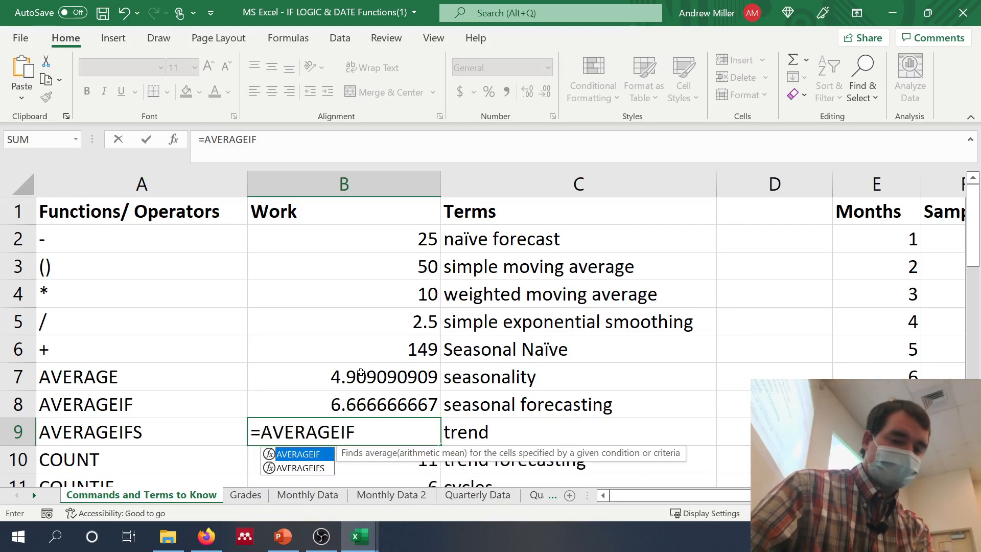
text(s)
key(Tab)
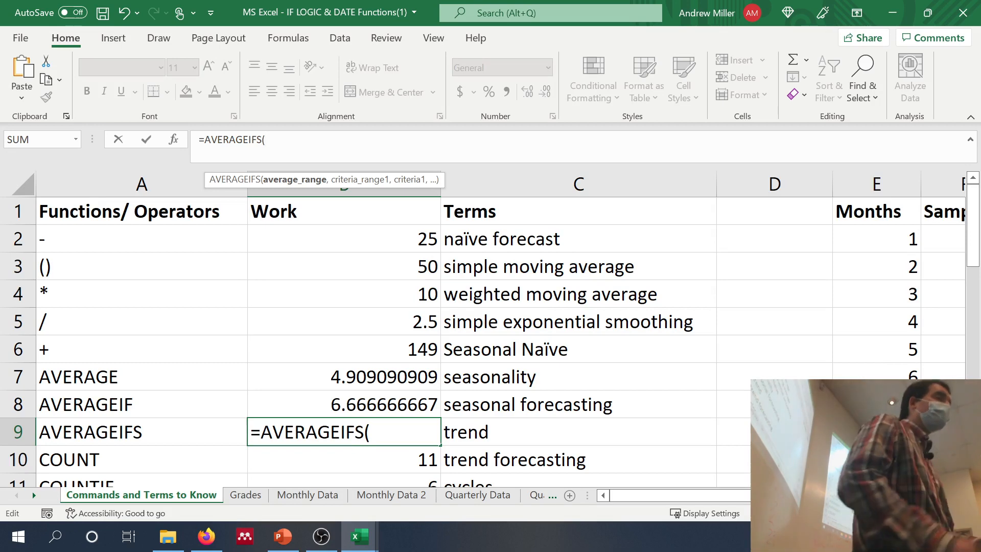
scroll(690, 193, right, 4)
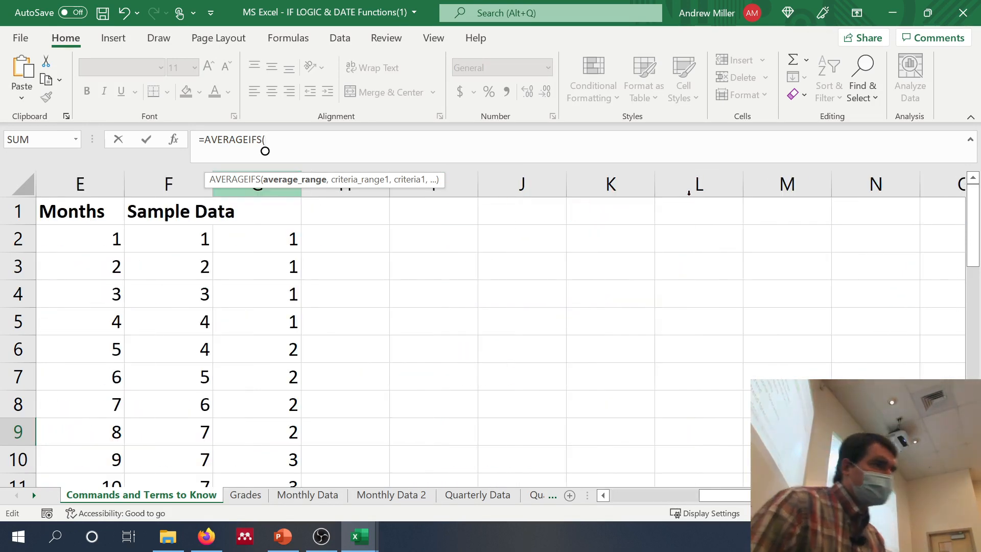
scroll(689, 193, down, 1)
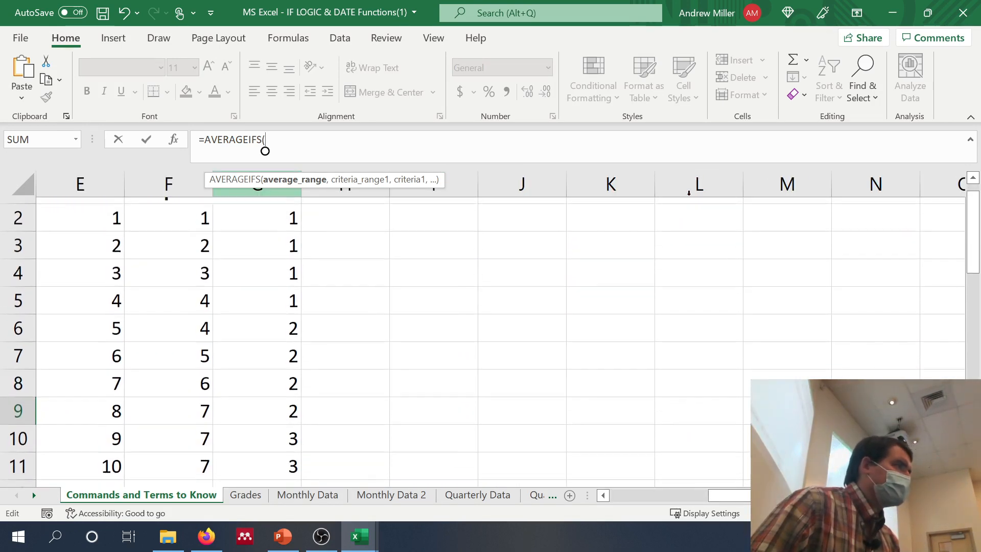
text(F:F,)
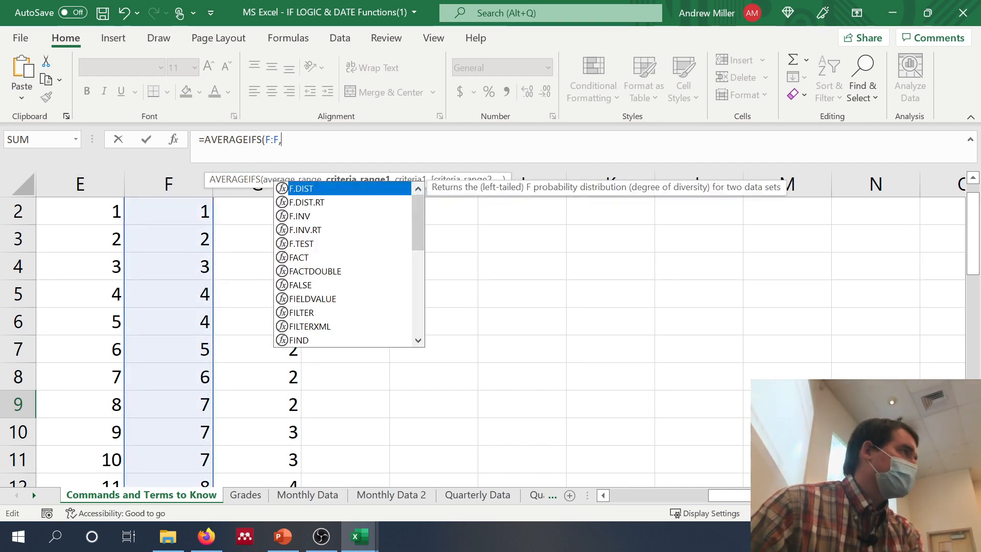
Set column E (E:E) as the first criteria range of the AVERAGEIFS formula, with ">5" as its criterion
click(89, 182)
text(,)
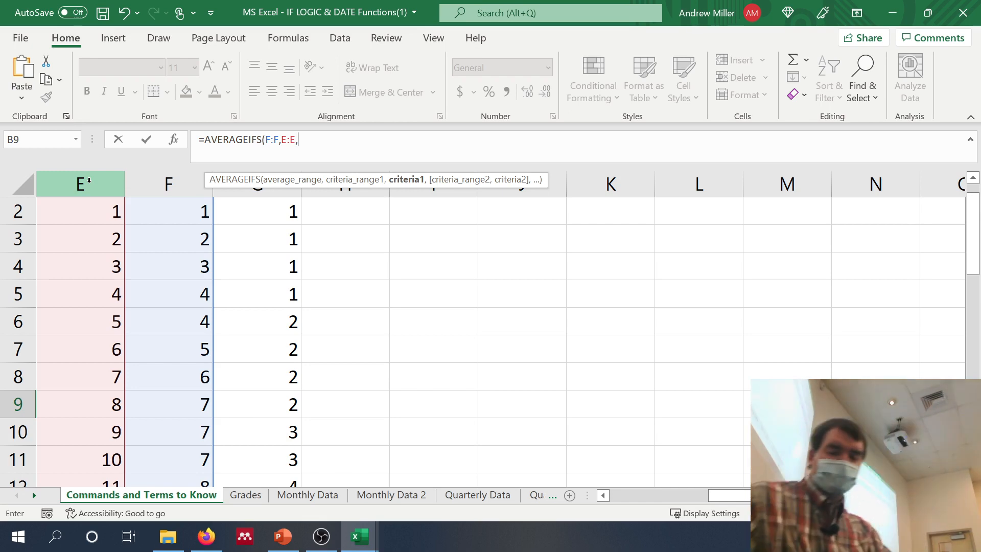
text(">)
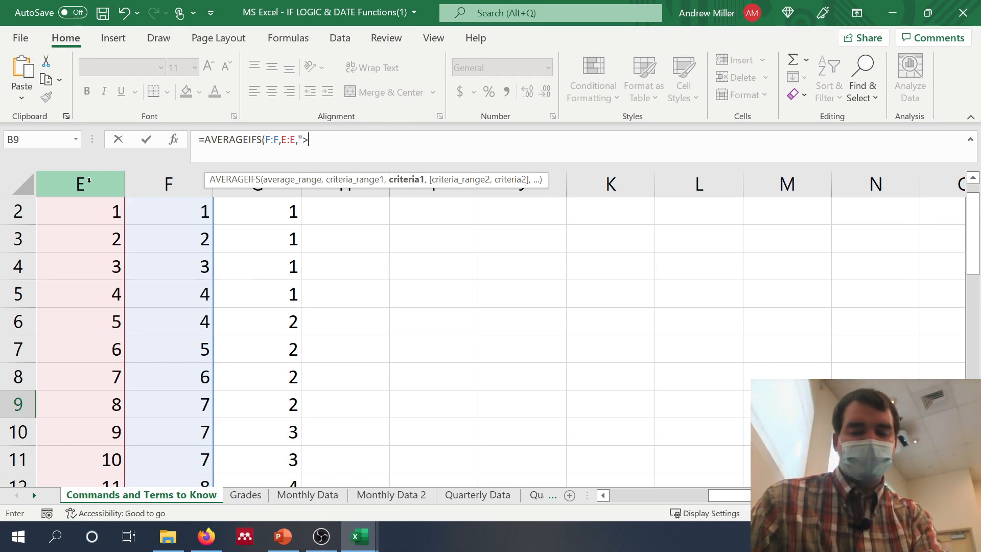
text(5")
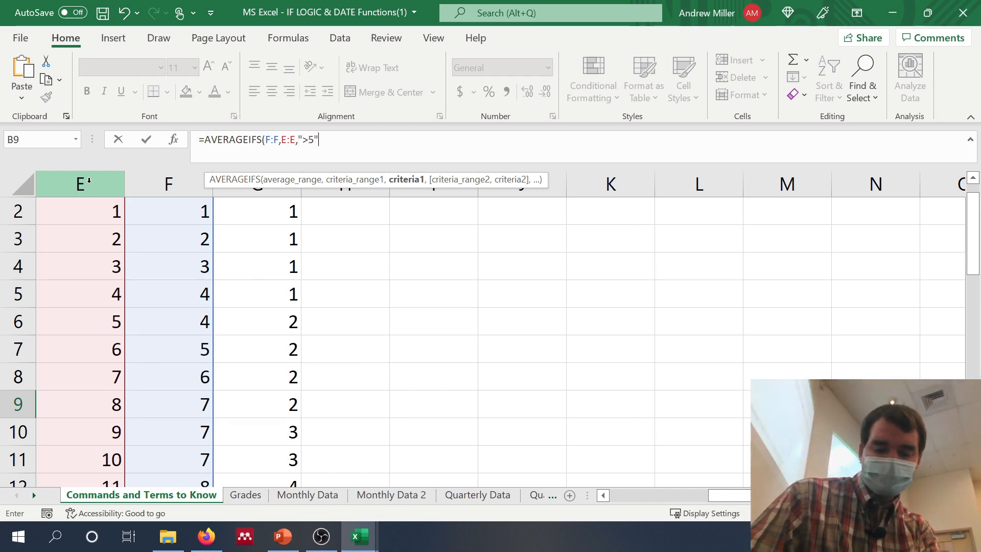
Add E:E with "<2" as the second criteria pair and enter =AVERAGEIFS(F:F,E:E,">5",E:E,"<2") in B9
text(,)
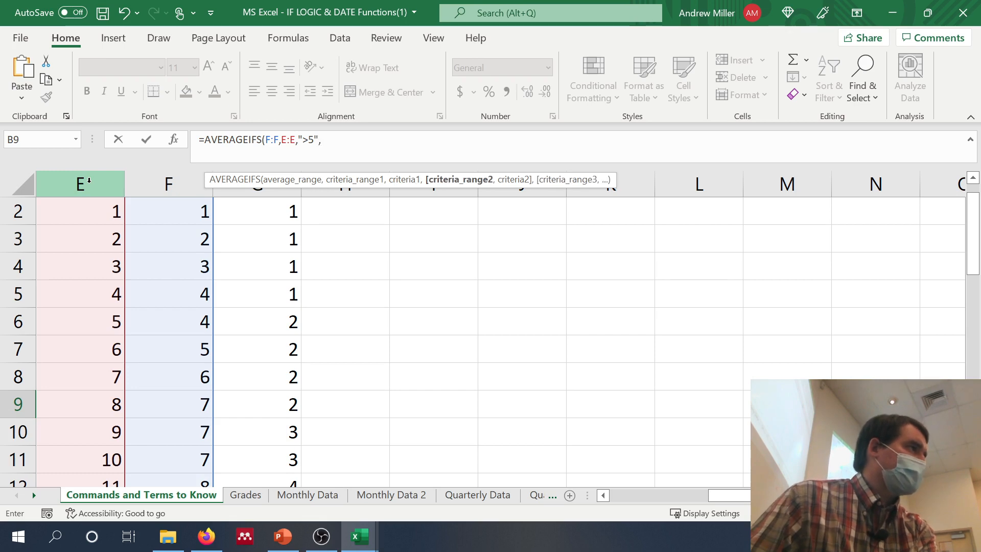
click(88, 180)
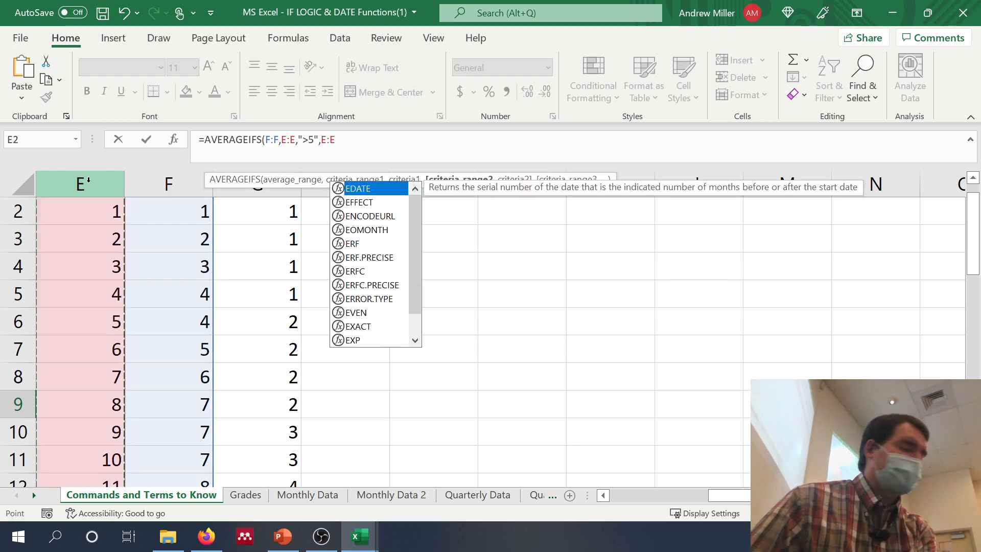
text(,"<2)
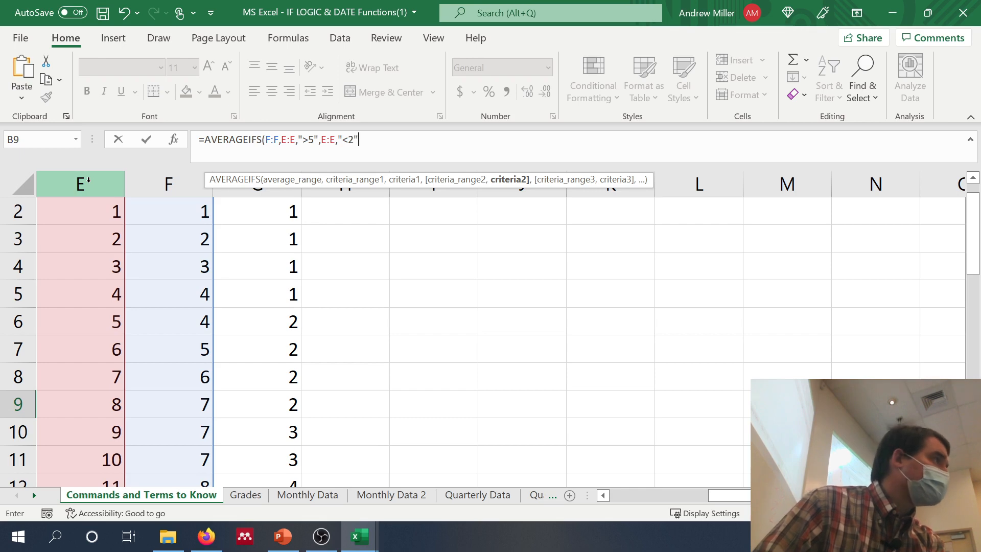
text())
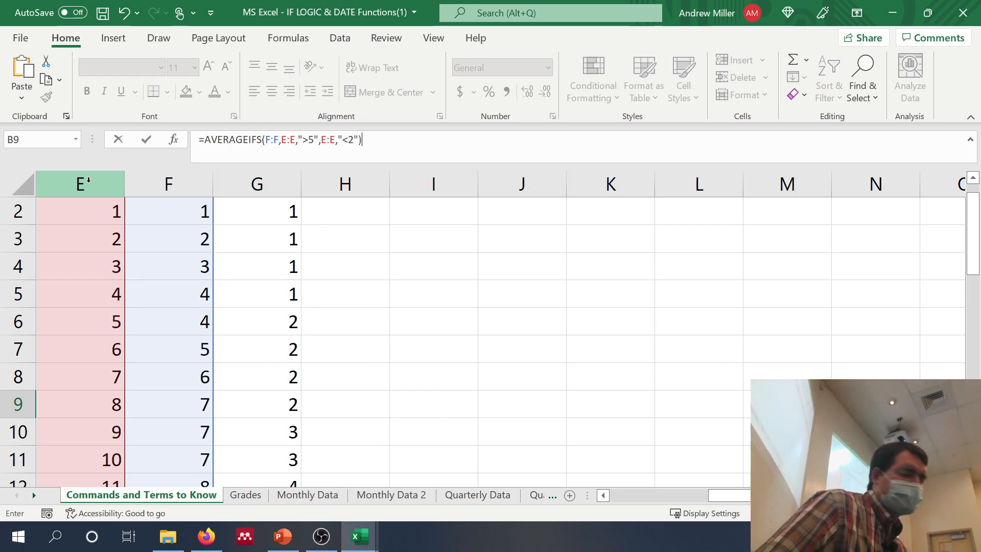
key(Return)
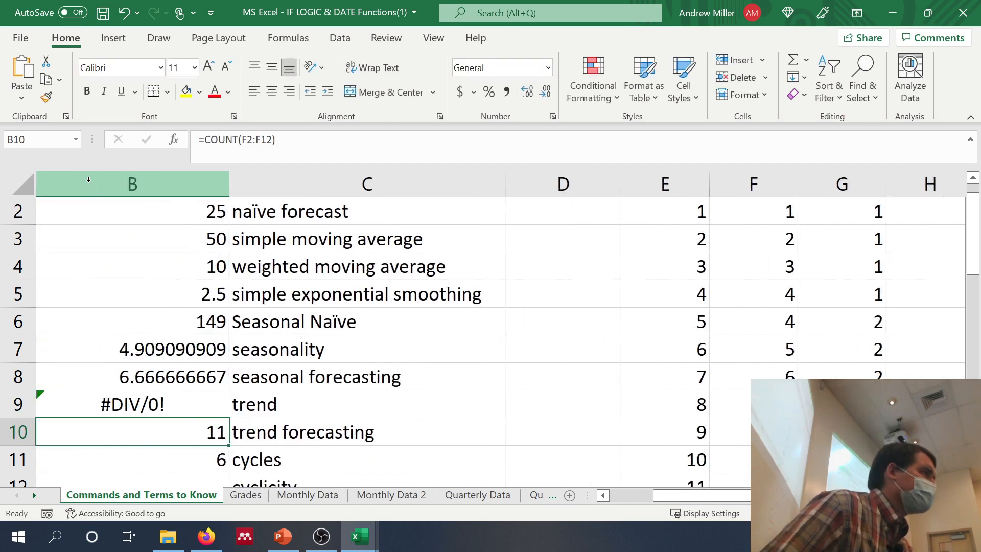
Check the two criteria of the AVERAGEIFS formula in B9 against the months in column E
click(193, 399)
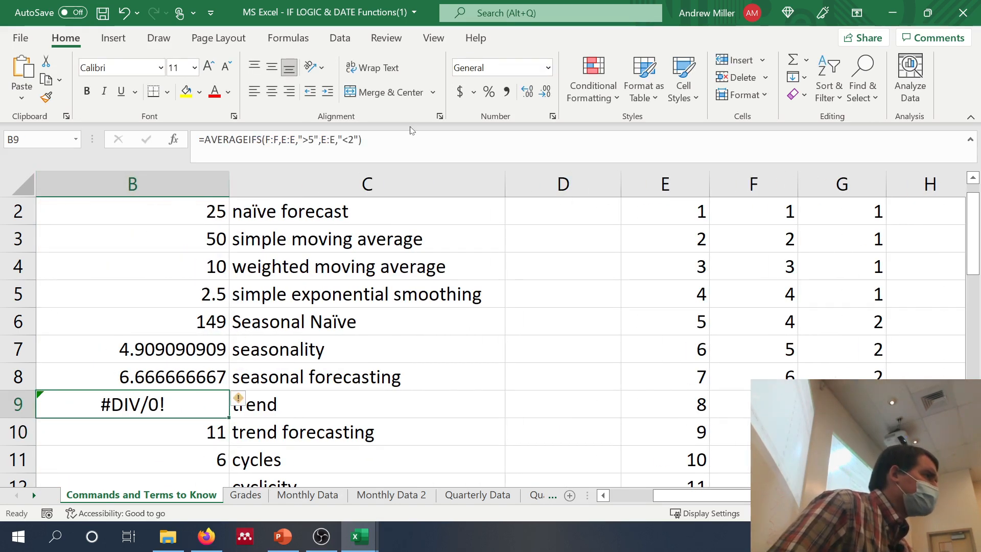
click(412, 143)
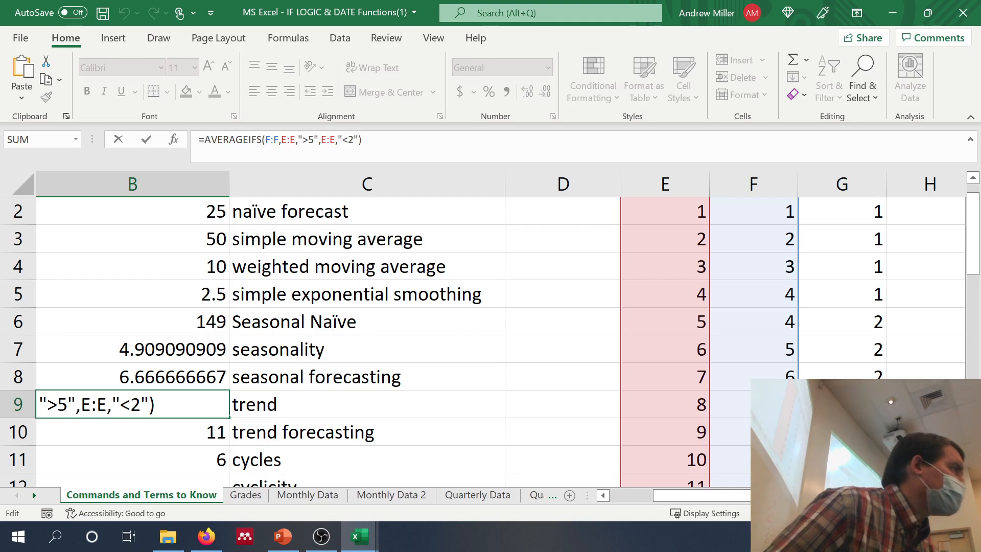
double_click(311, 139)
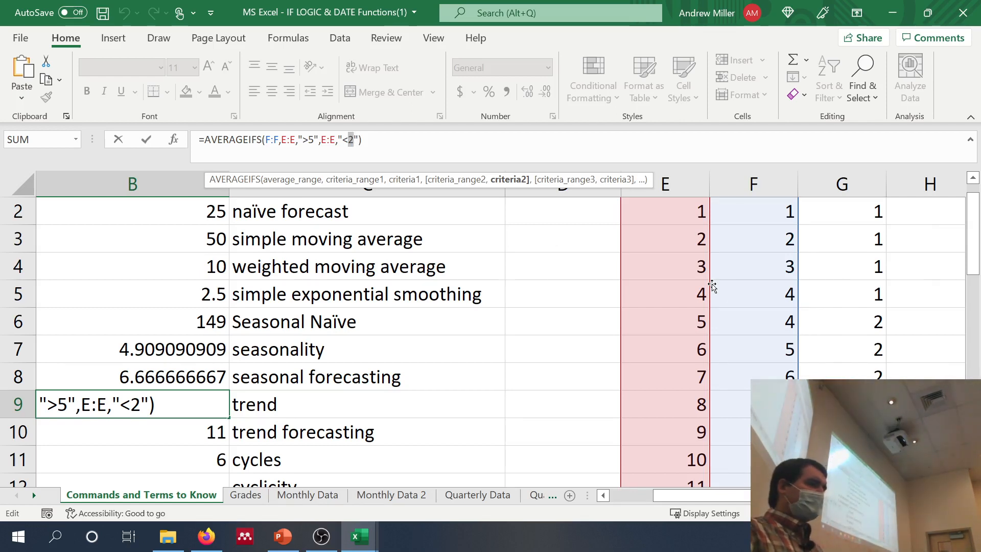
drag(697, 344, 700, 483)
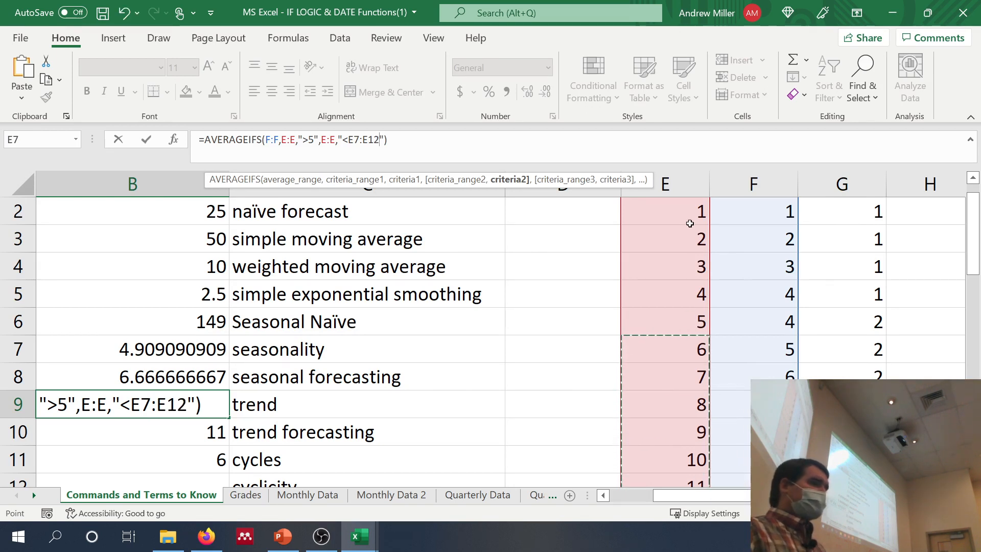
click(684, 210)
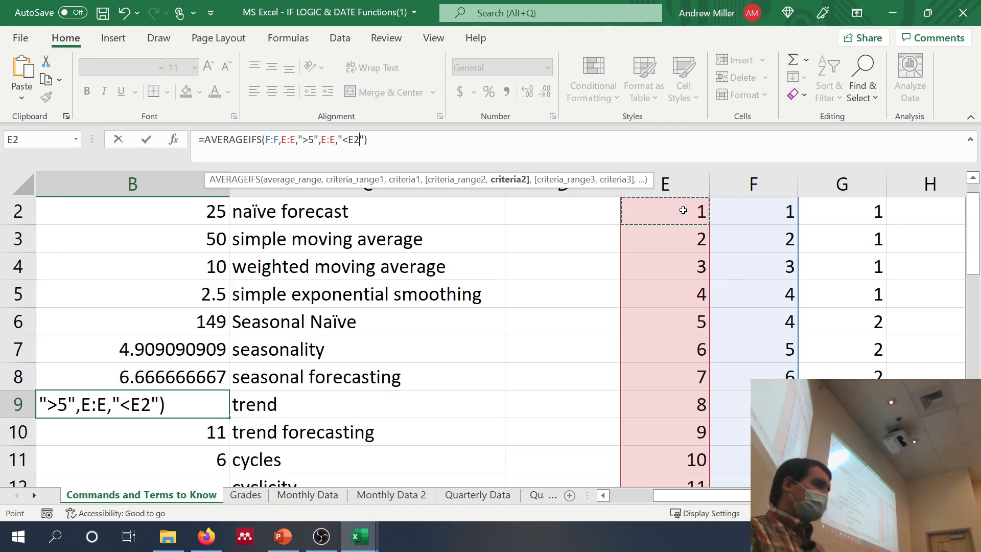
key(ctrl+Return)
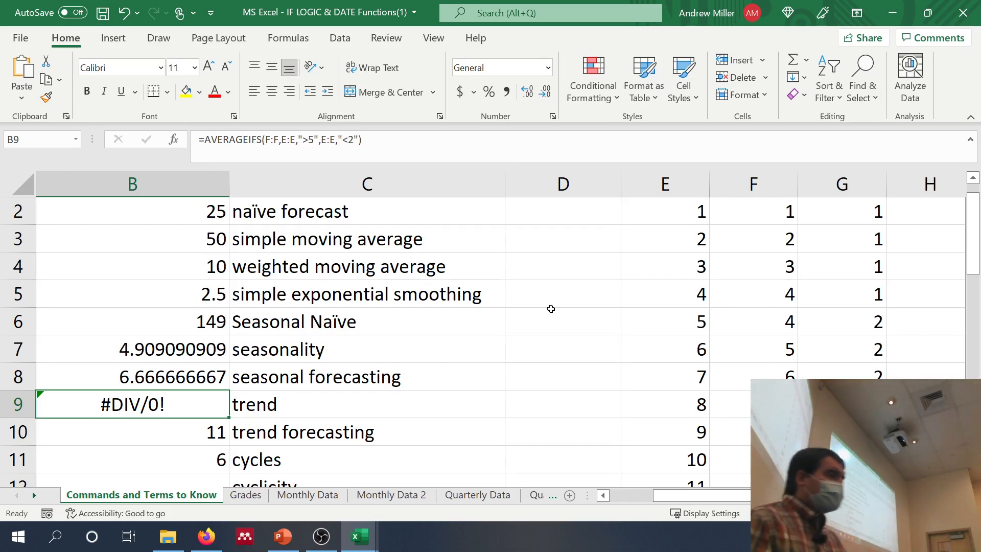
Begin a COUNTIFS formula in cell B12 with column E (E:E) as the first criteria range and ">5" as its criterion
scroll(485, 400, down, 1)
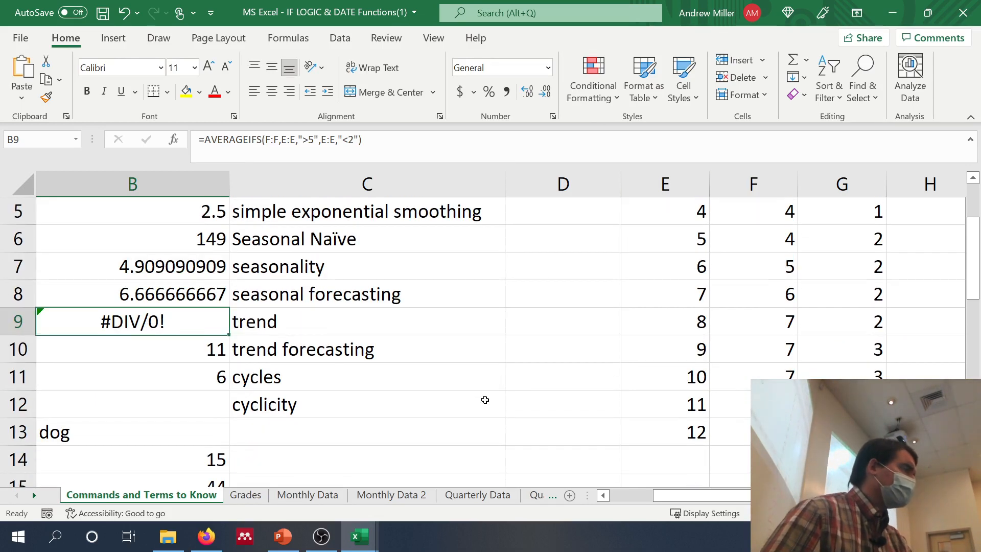
scroll(486, 400, left, 2)
click(419, 405)
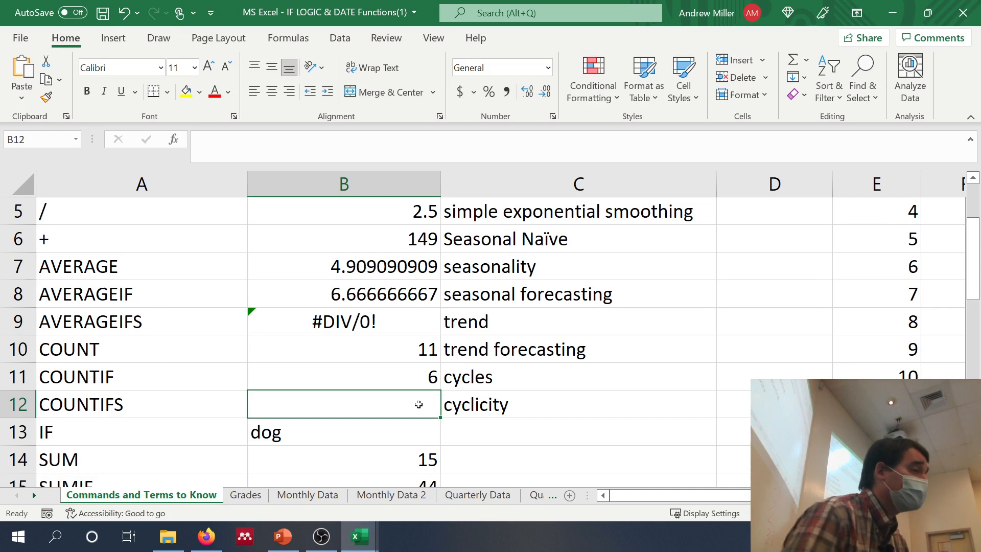
text(=cou)
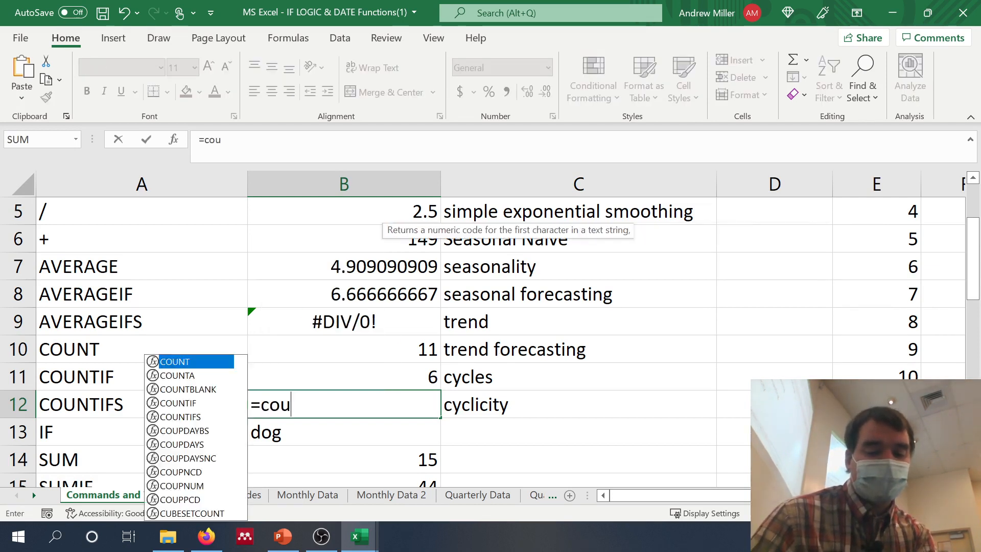
text(ntifs()
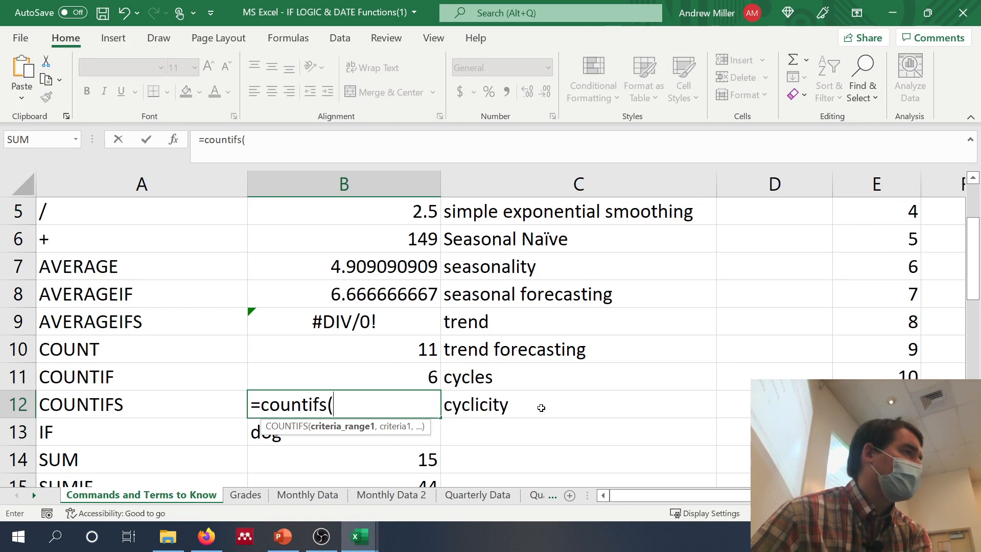
scroll(541, 407, up, 1)
scroll(541, 407, up, 1)
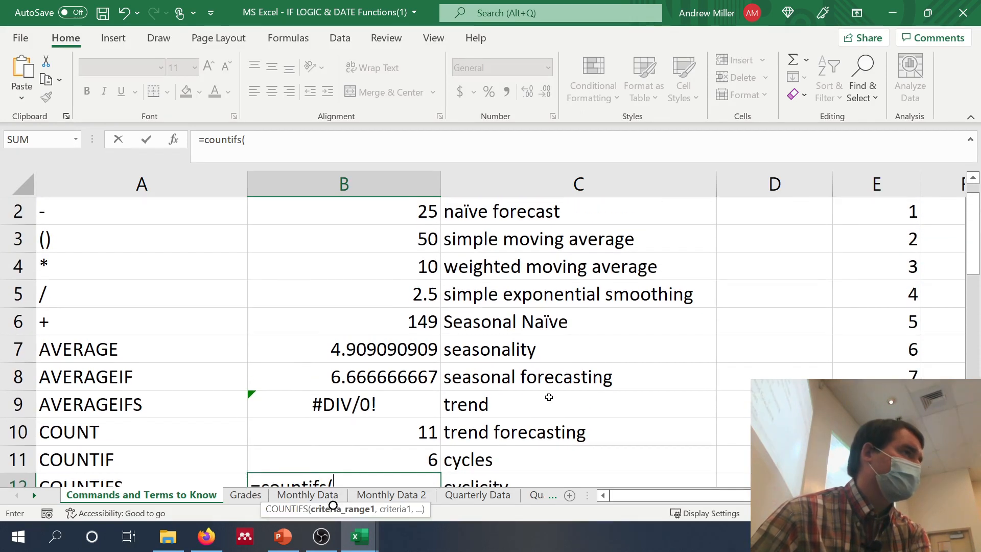
click(862, 185)
text(,)
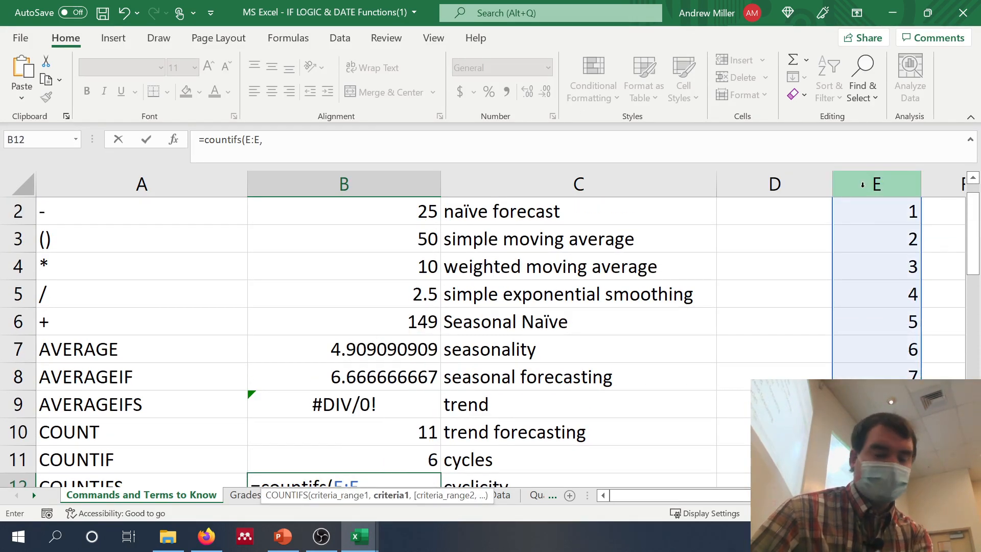
text(")
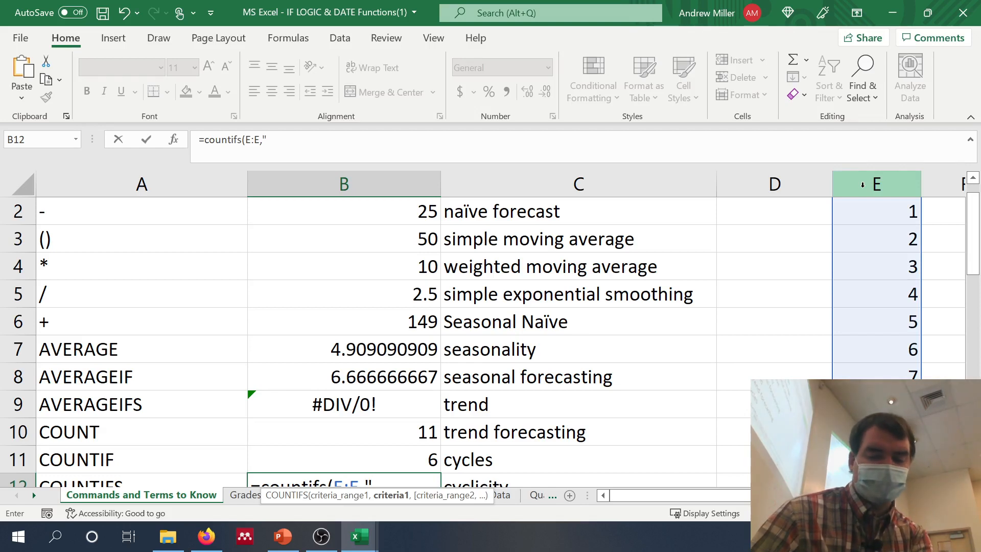
text(>5",)
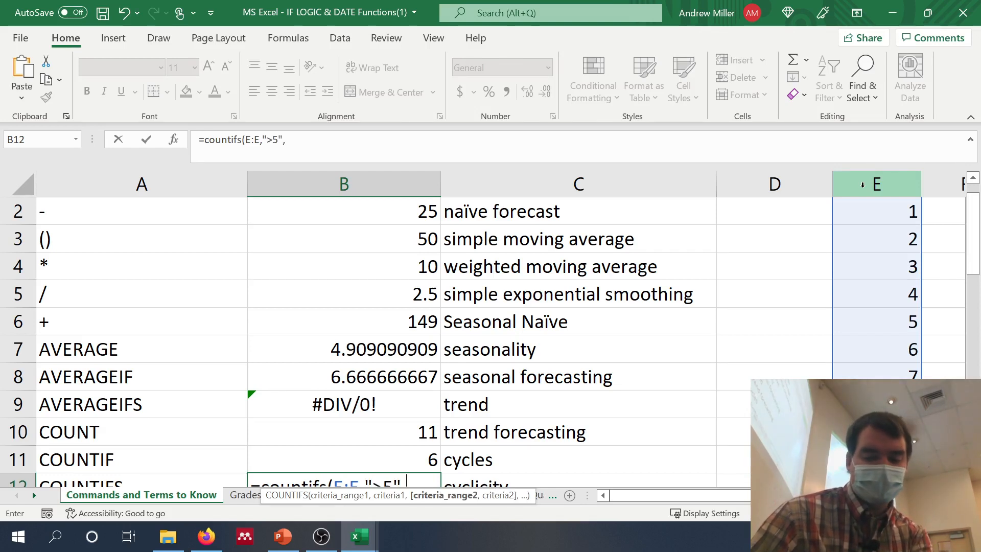
Add E:E with "<2" as the second criteria pair and enter =COUNTIFS(E:E,">5",E:E,"<2") in B12
text(E:E)
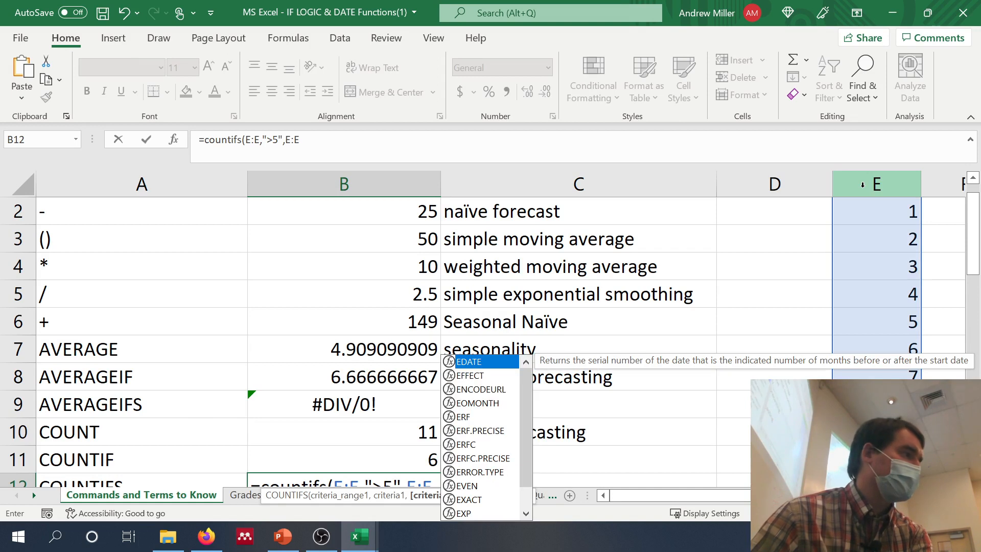
text(,)
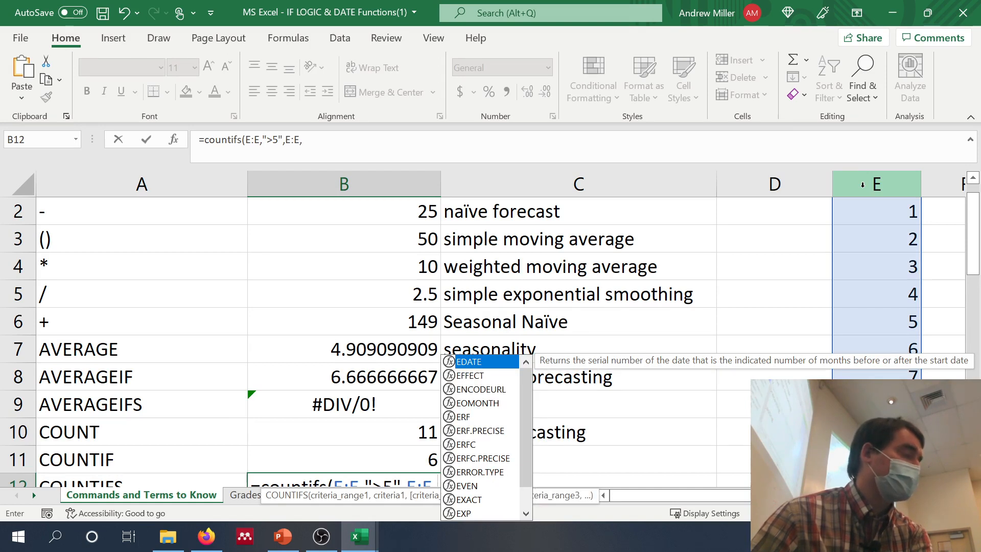
text("<)
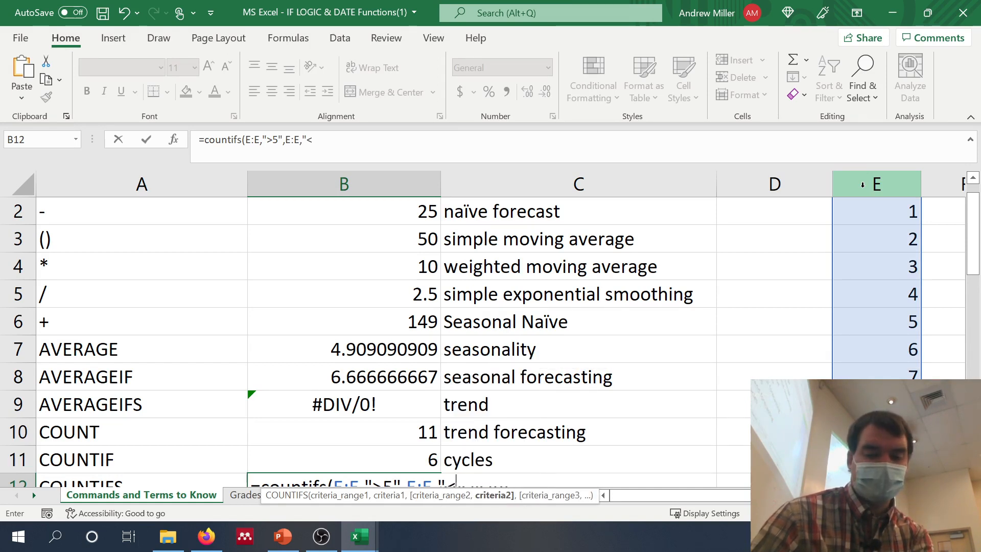
text(2")
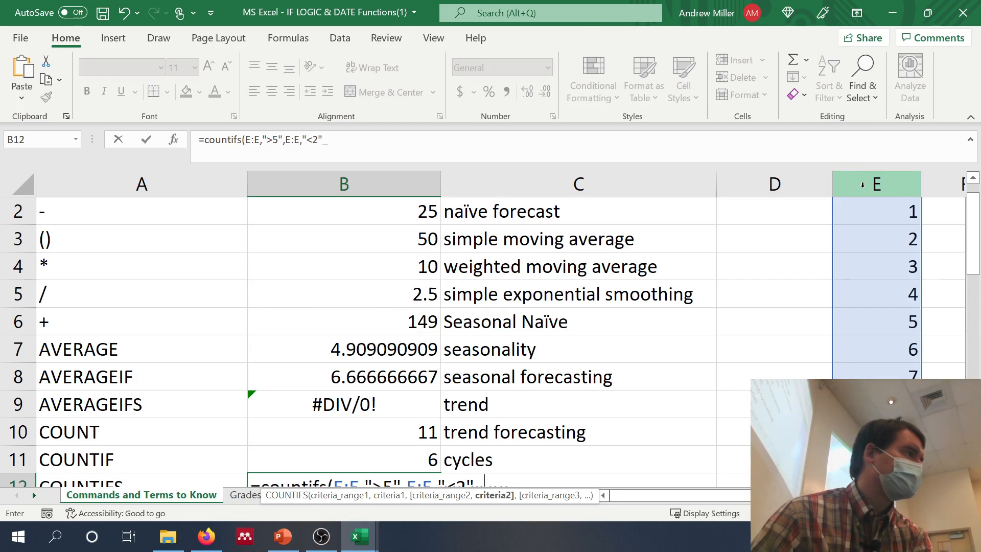
text())
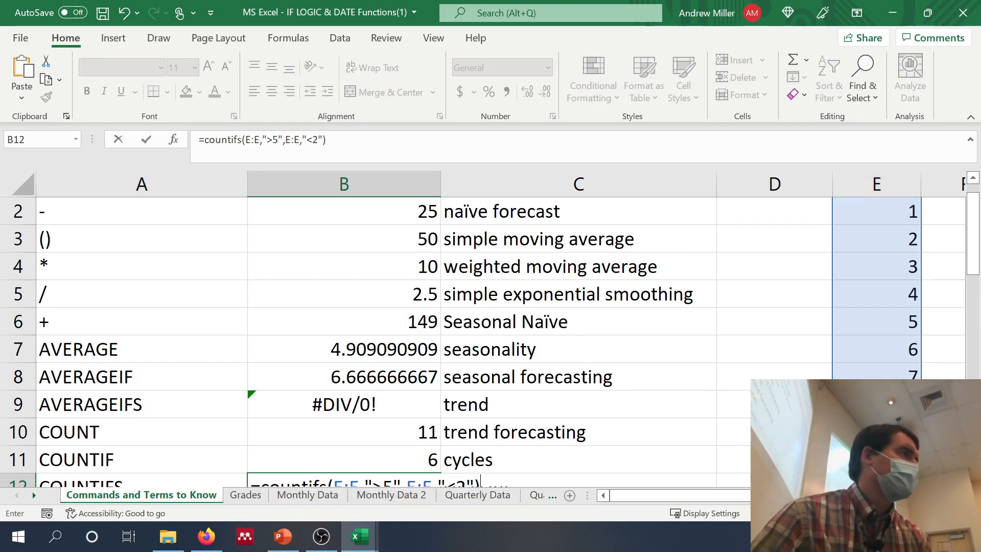
scroll(824, 277, down, 1)
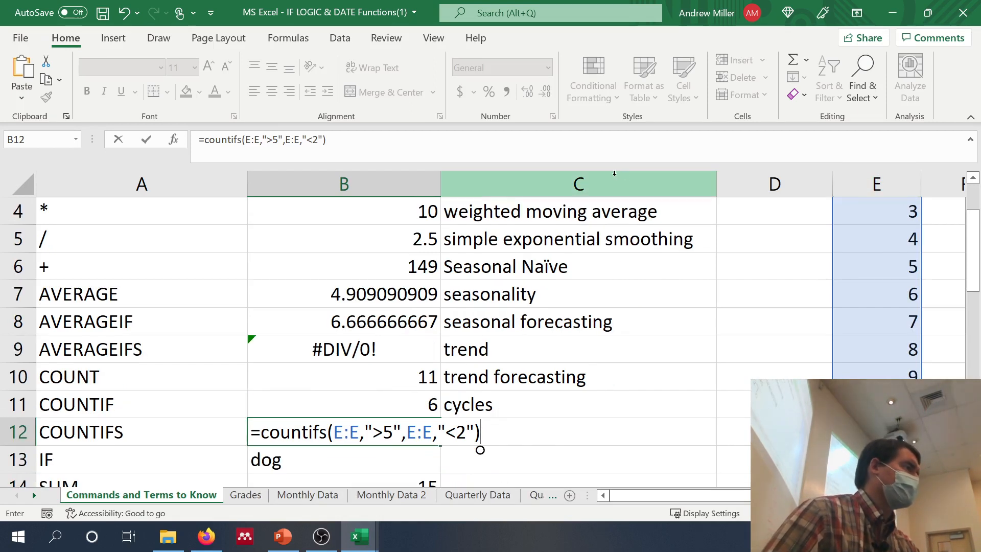
key(F2)
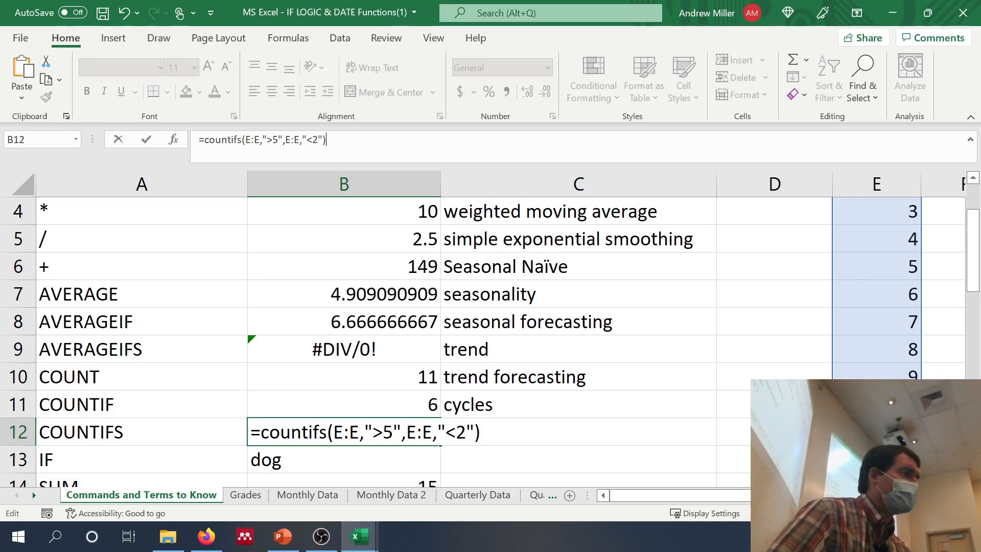
key(Return)
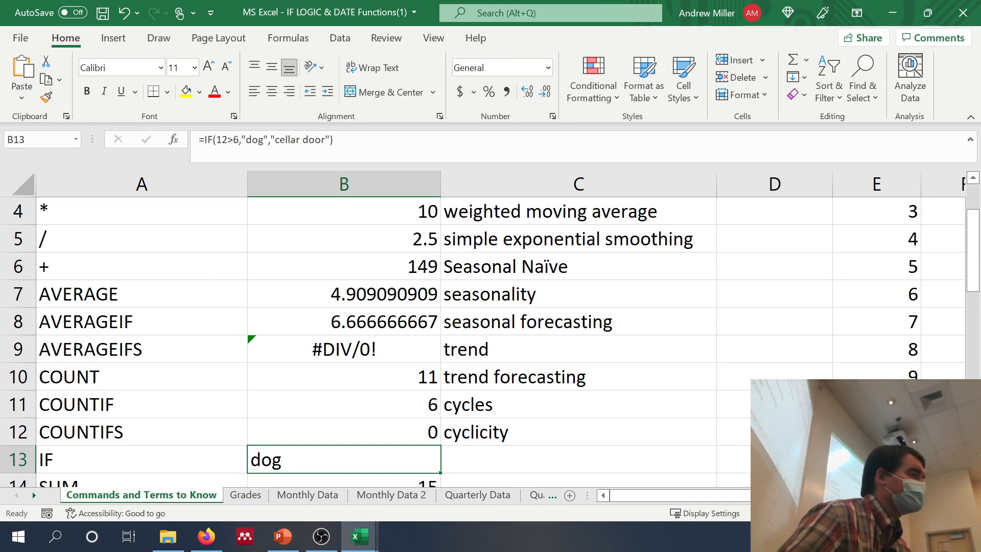
Begin a SUMIFS formula in cell B16 with column G (G:G) as the sum range
scroll(388, 364, down, 3)
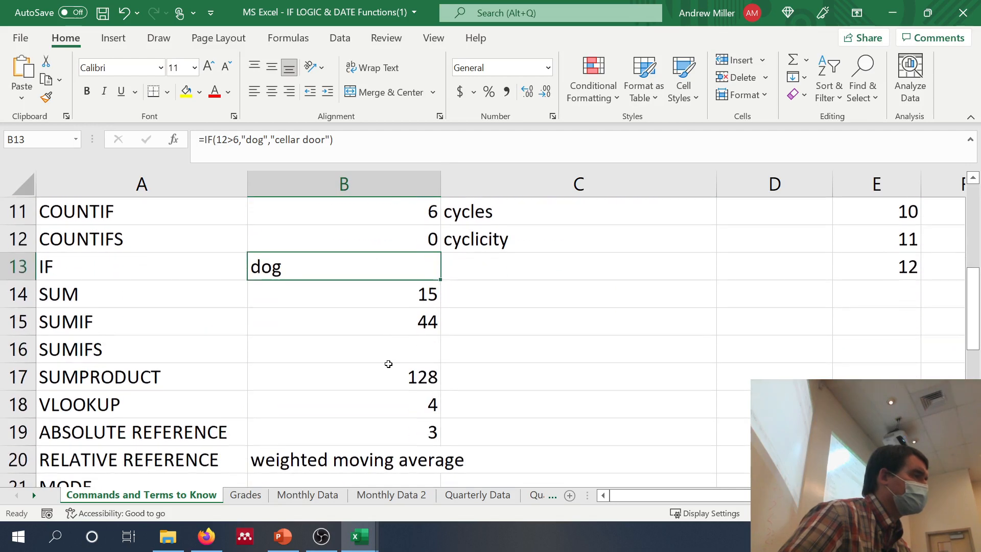
click(380, 347)
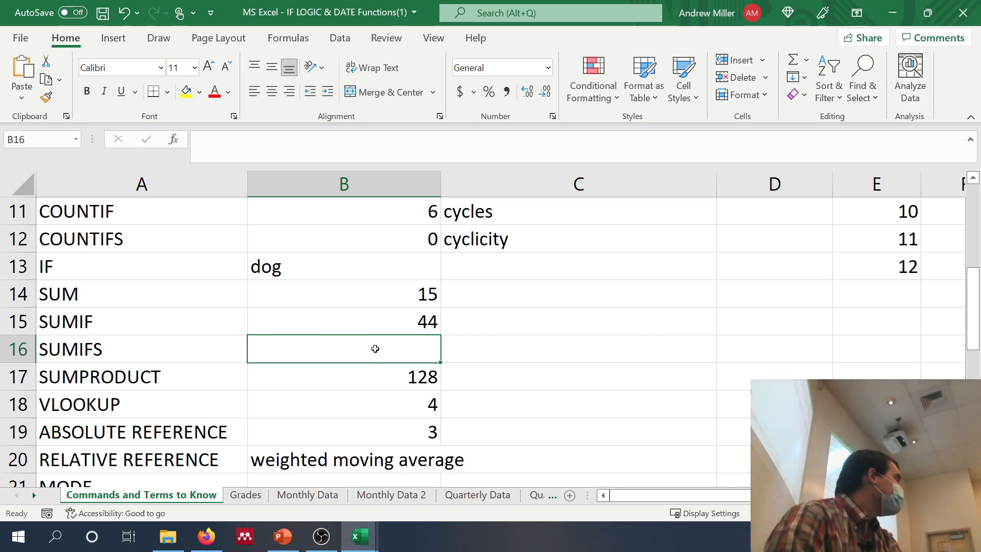
text(=)
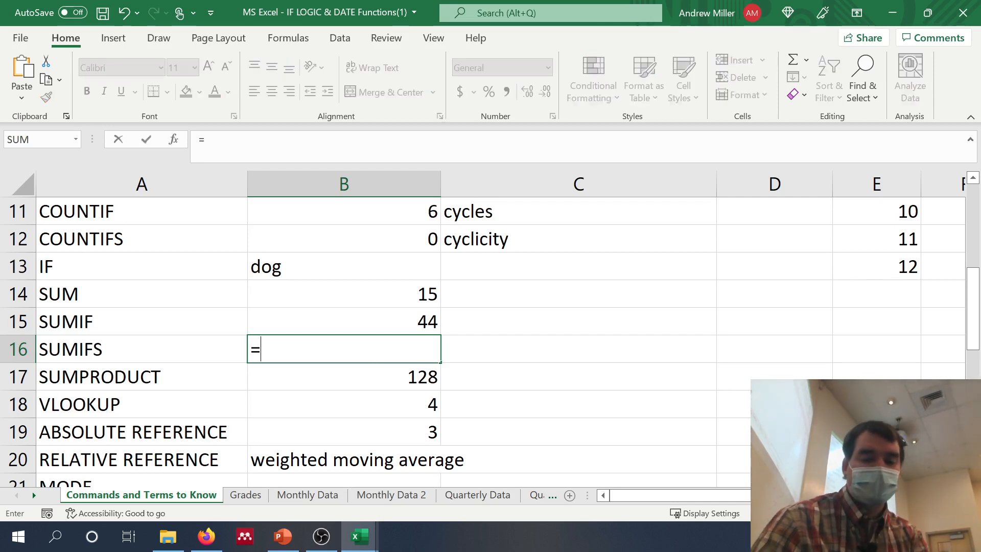
text(sumid)
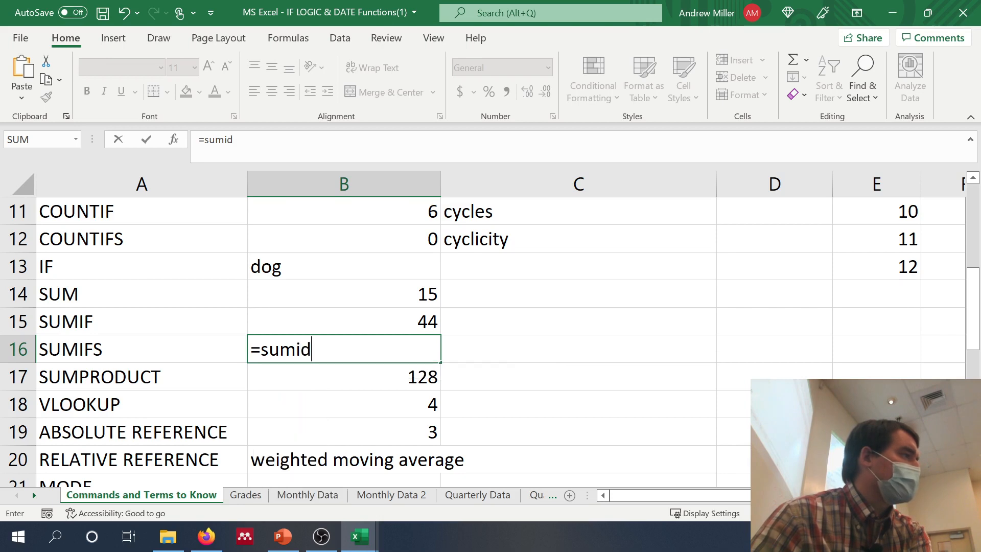
key(BackSpace)
text(fs()
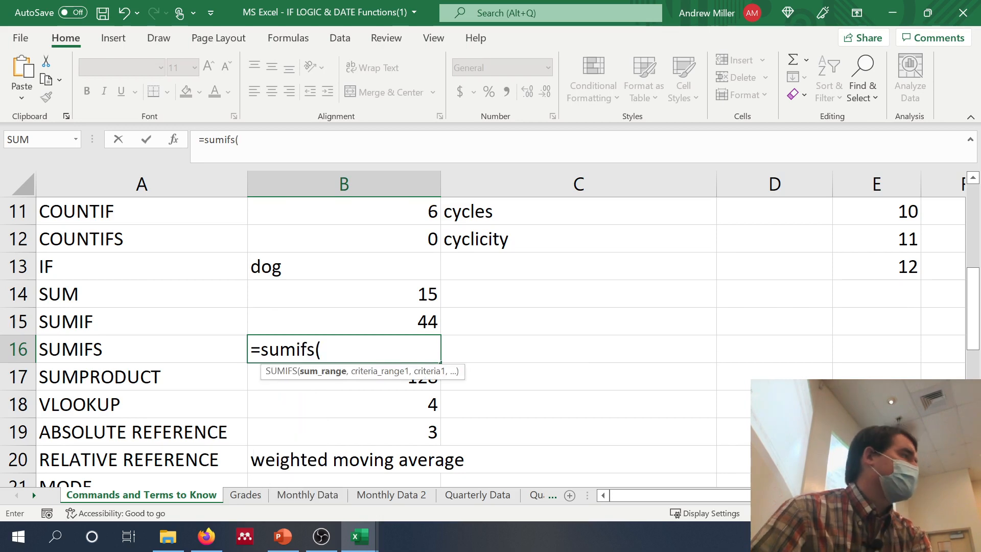
scroll(534, 366, up, 2)
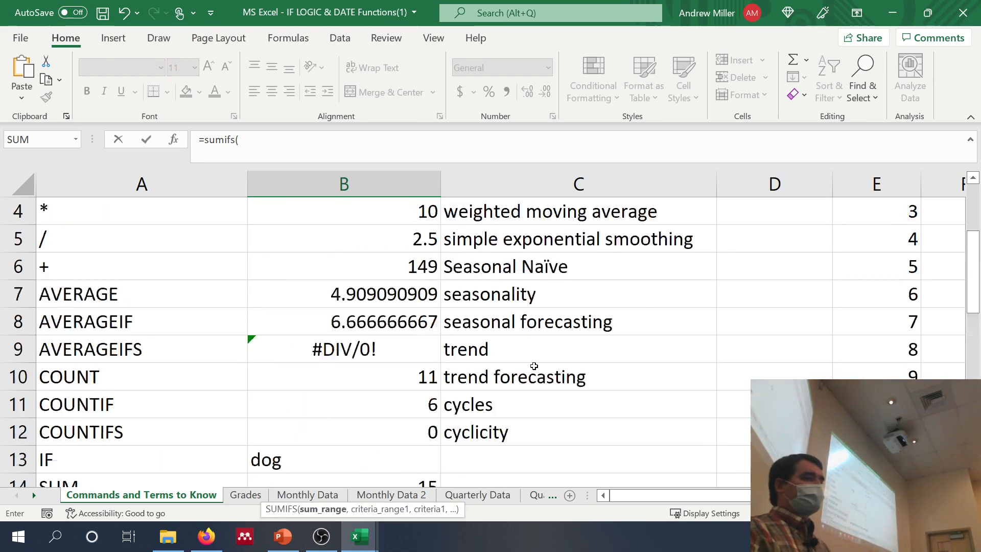
scroll(534, 366, up, 1)
scroll(635, 340, right, 3)
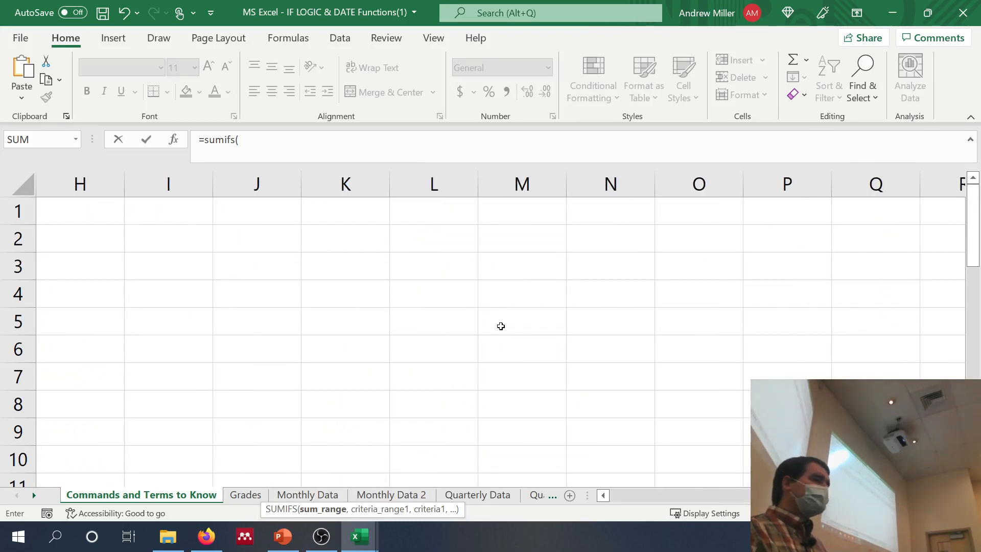
scroll(501, 326, left, 3)
scroll(644, 268, right, 2)
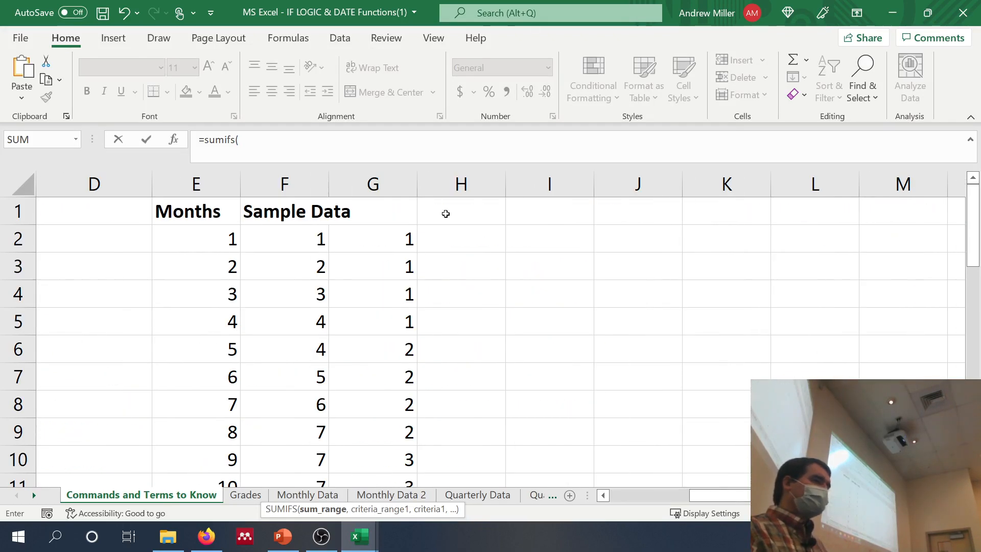
click(388, 180)
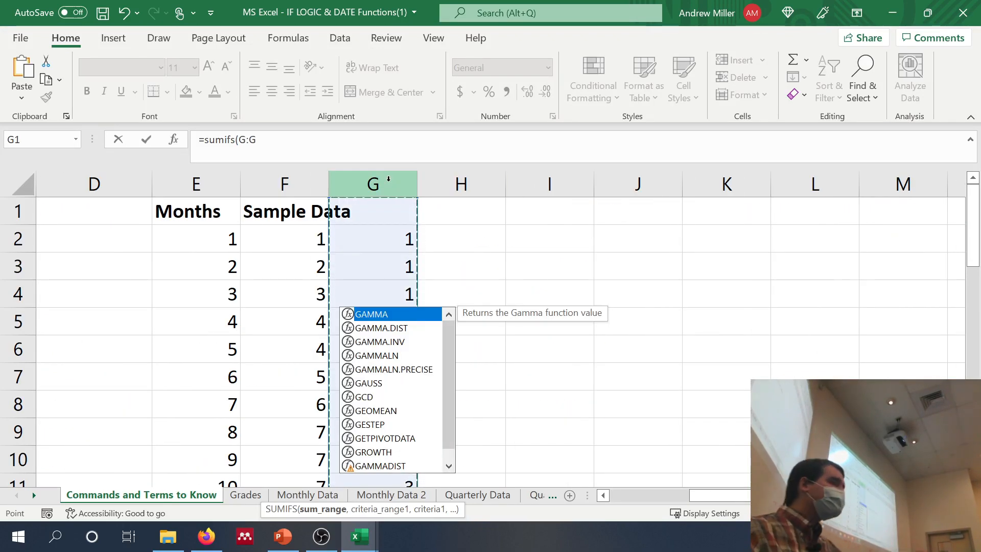
text(,)
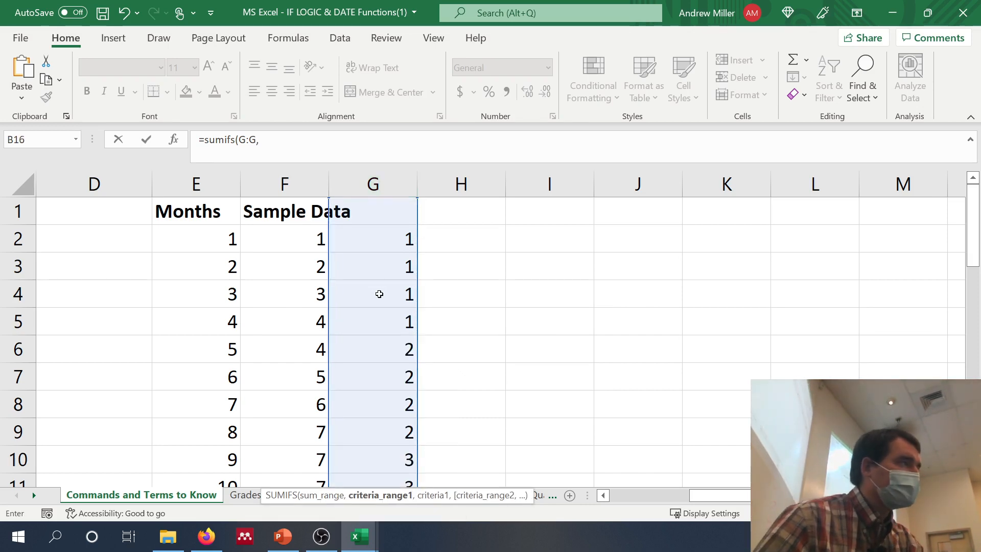
Set column E (E:E) as the first criteria range of the SUMIFS formula, with ">3" as its criterion
click(210, 173)
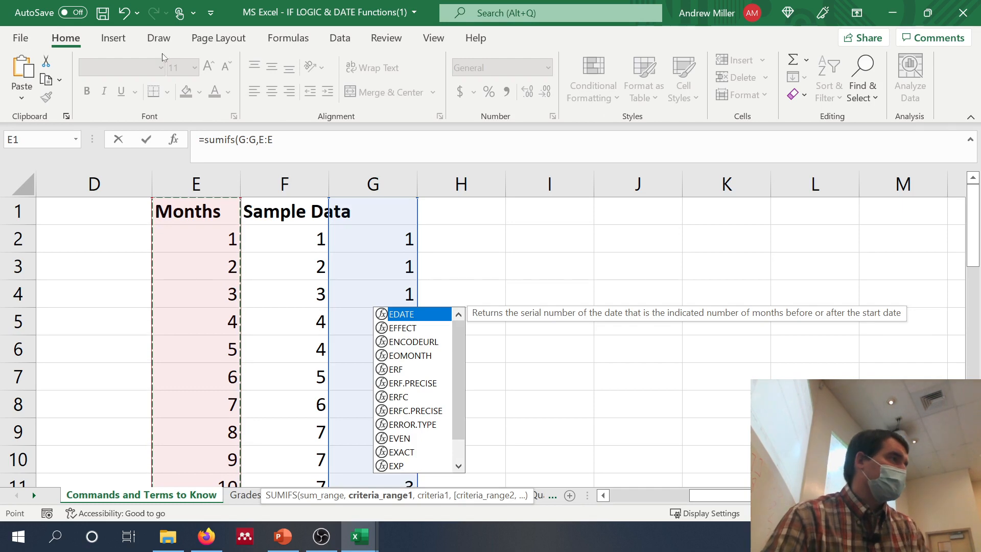
click(274, 140)
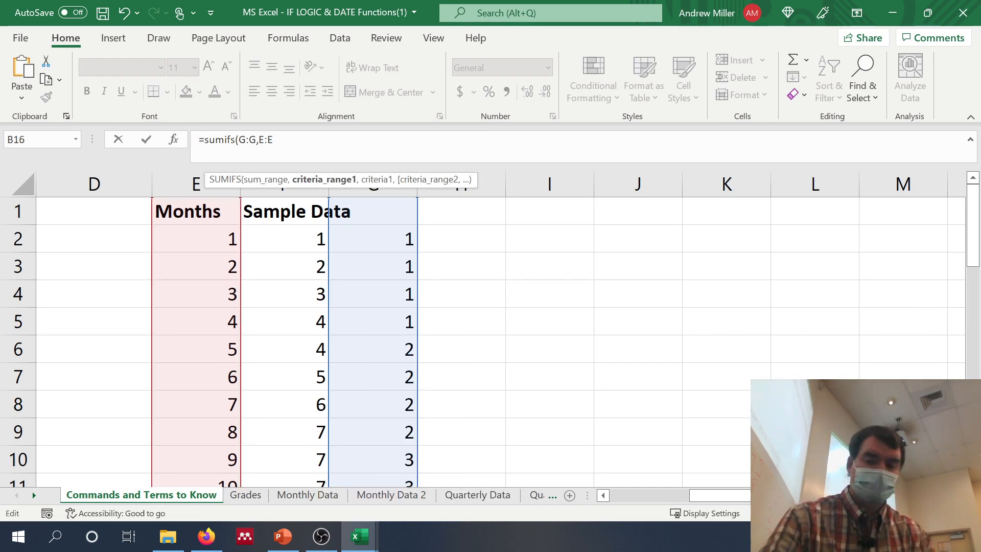
text(,)
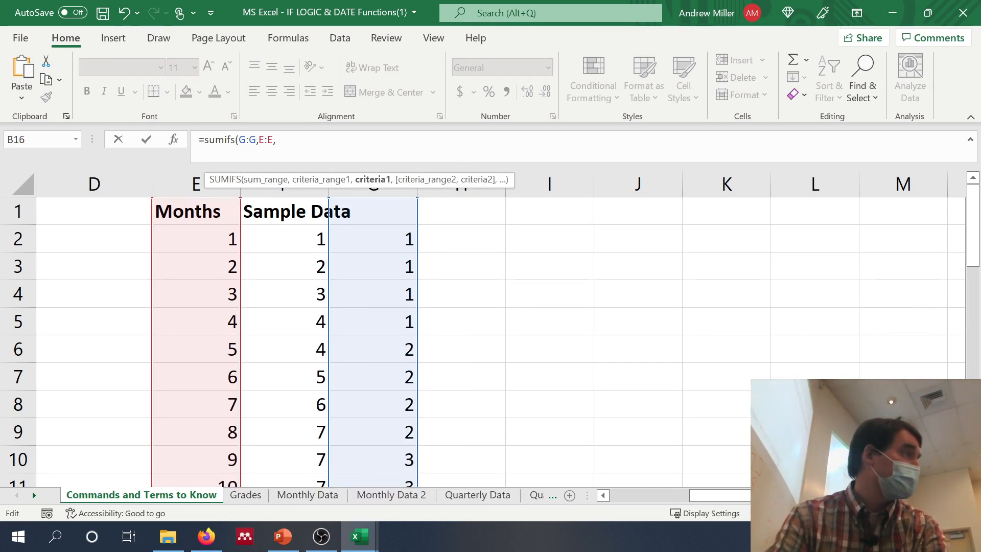
text(">)
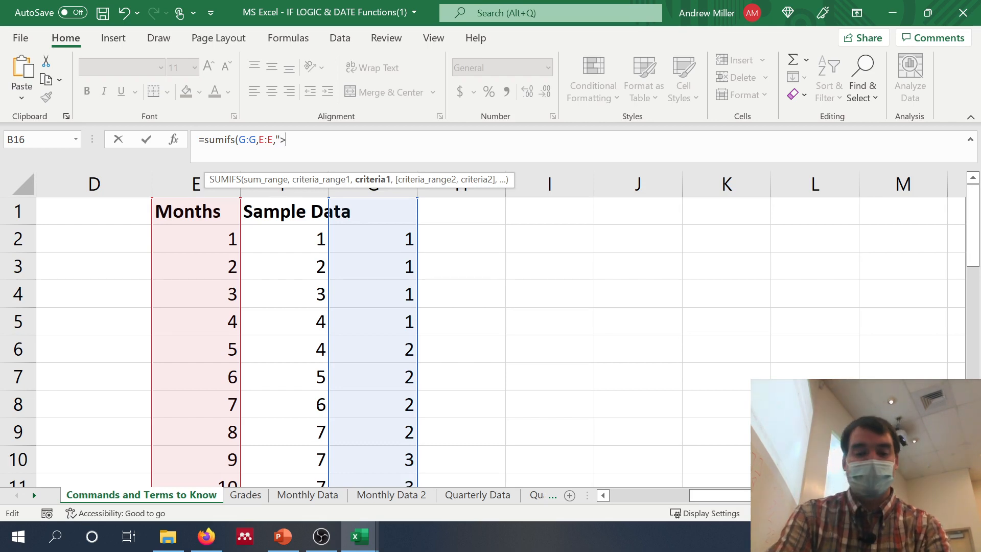
text(3",)
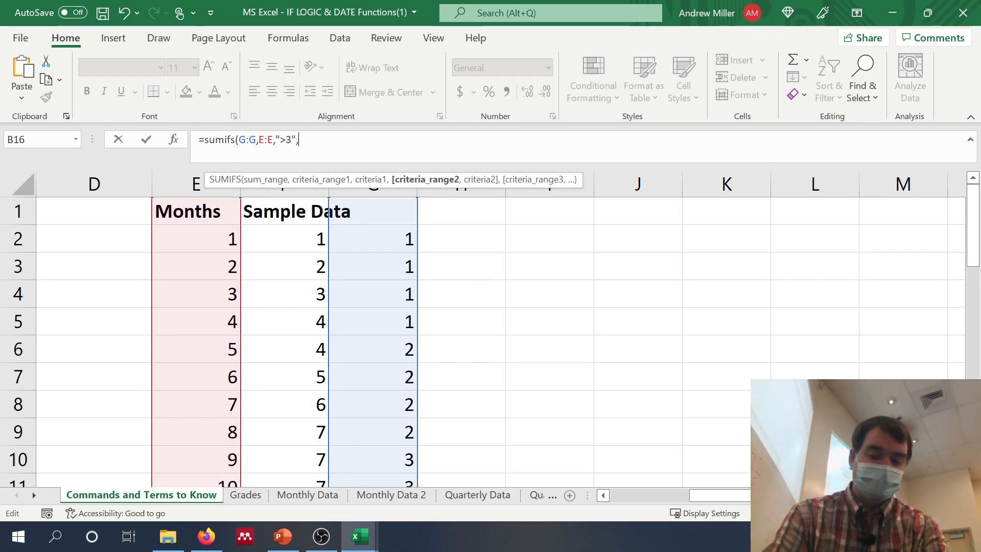
Add E:E with "<8" as the second criteria pair and enter =SUMIFS(G:G,E:E,">3",E:E,"<8") in B16
text(E:E)
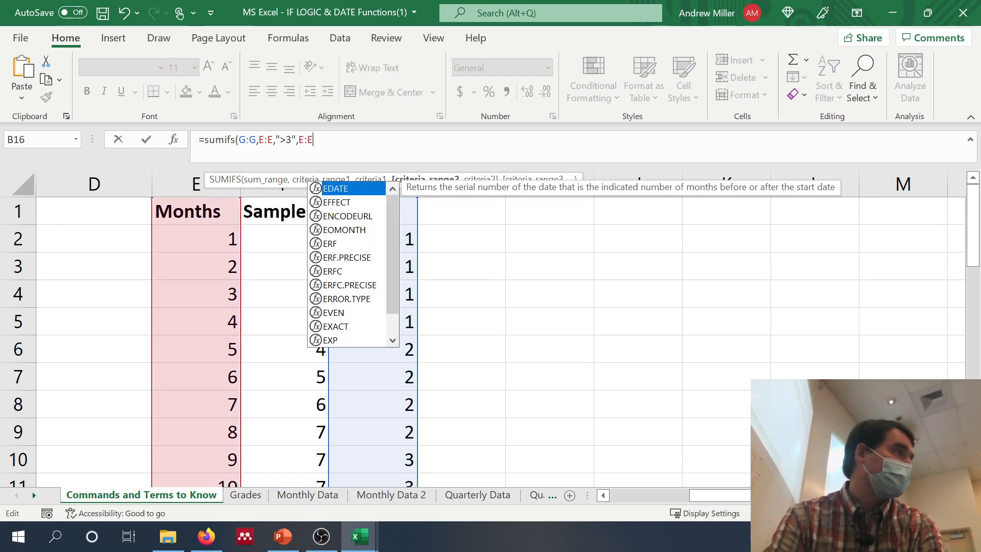
text(,)
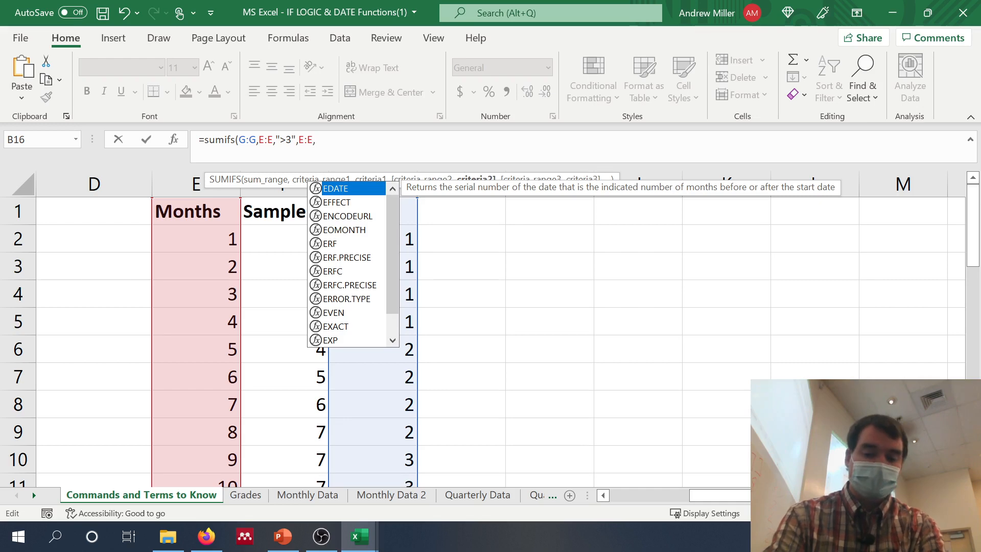
text(")
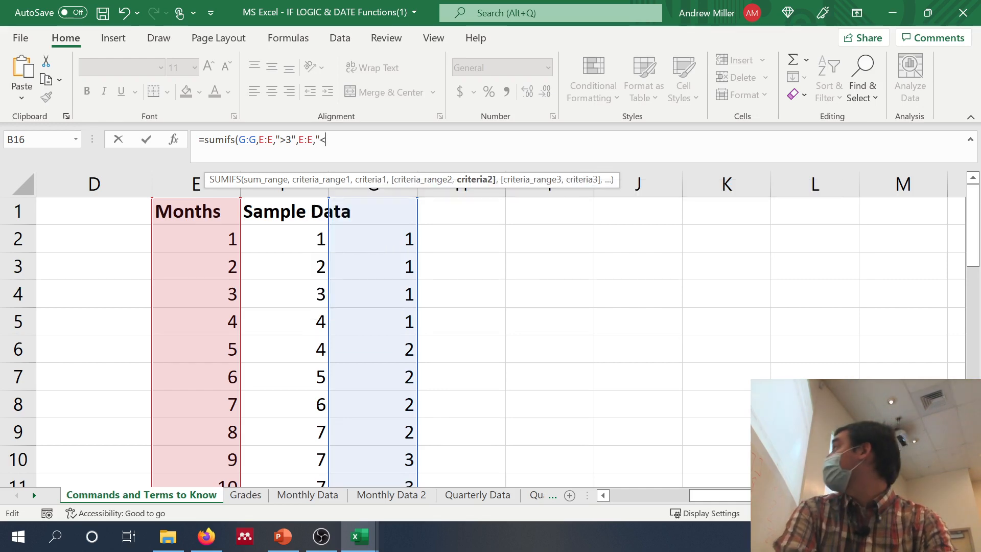
text(<8")
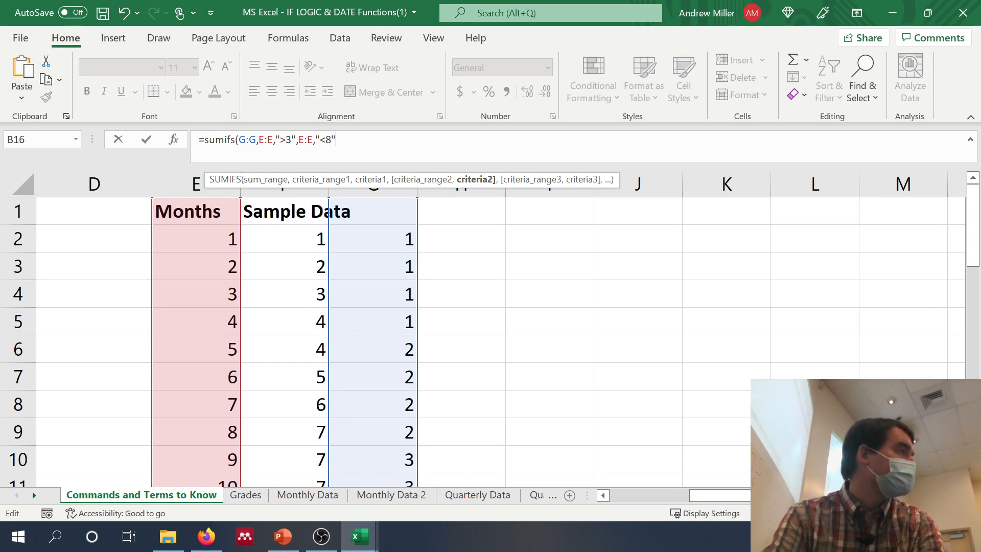
text())
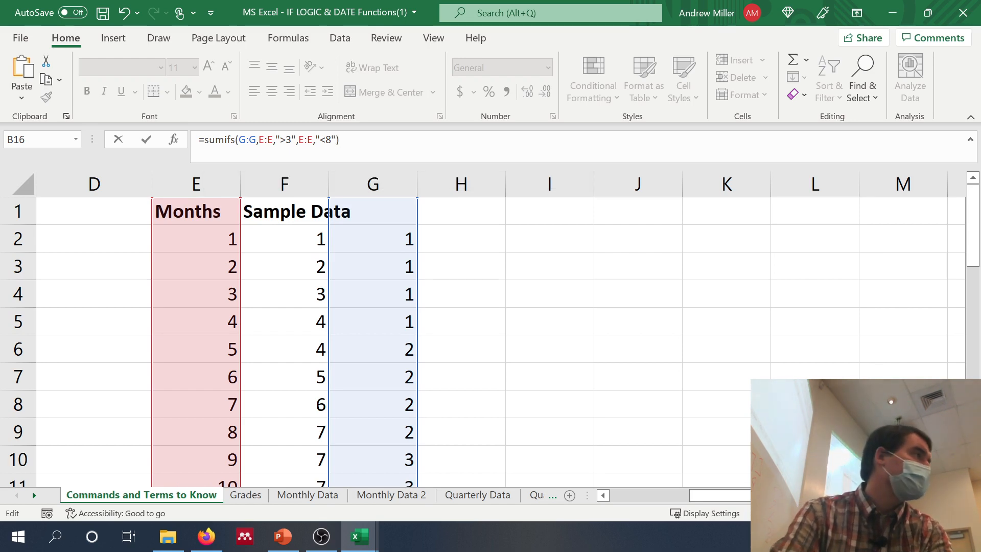
key(Return)
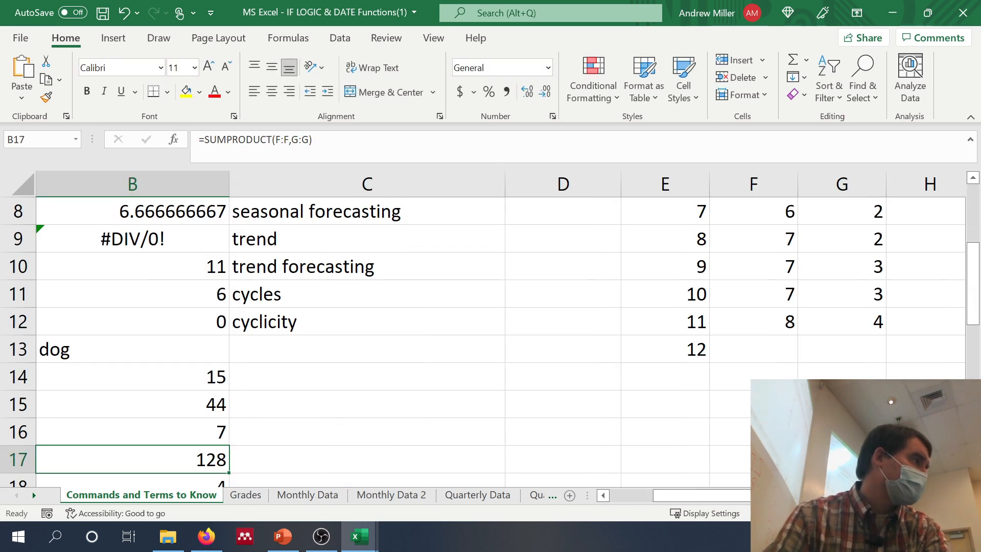
Check the SUMIFS result in B16 by selecting the column G values for months 4 to 7 (G5:G8) and comparing their sum
scroll(390, 372, up, 1)
scroll(390, 372, down, 2)
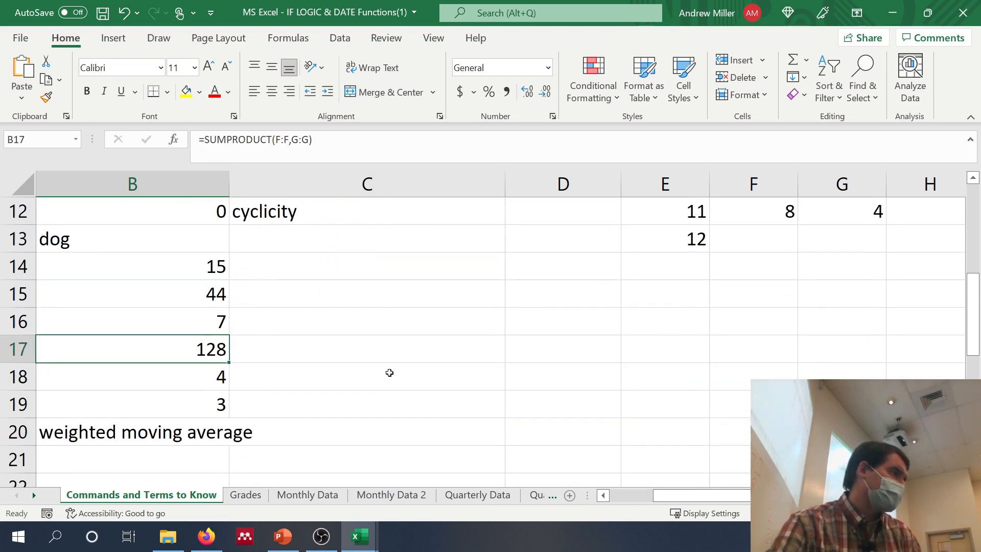
scroll(389, 373, left, 2)
click(377, 327)
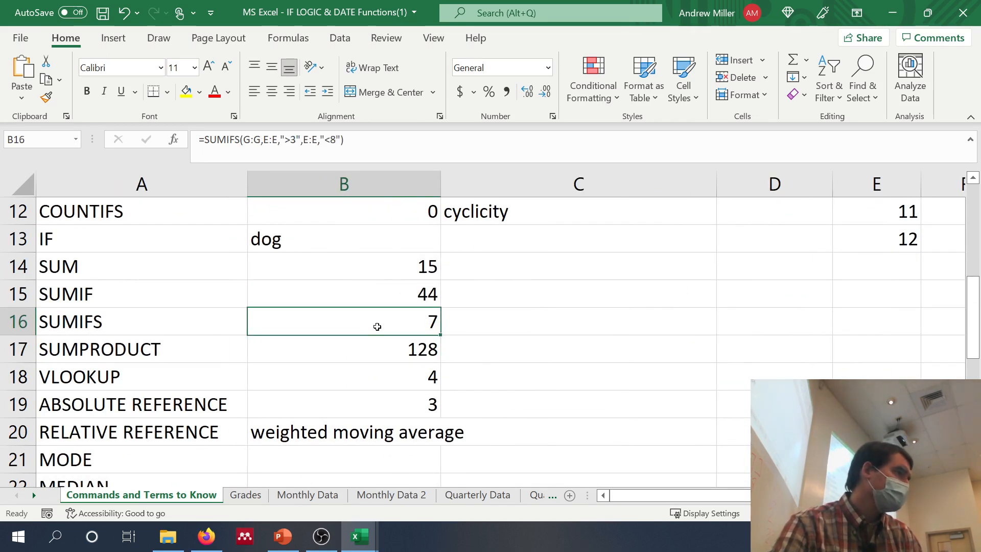
scroll(475, 340, up, 1)
scroll(475, 340, right, 2)
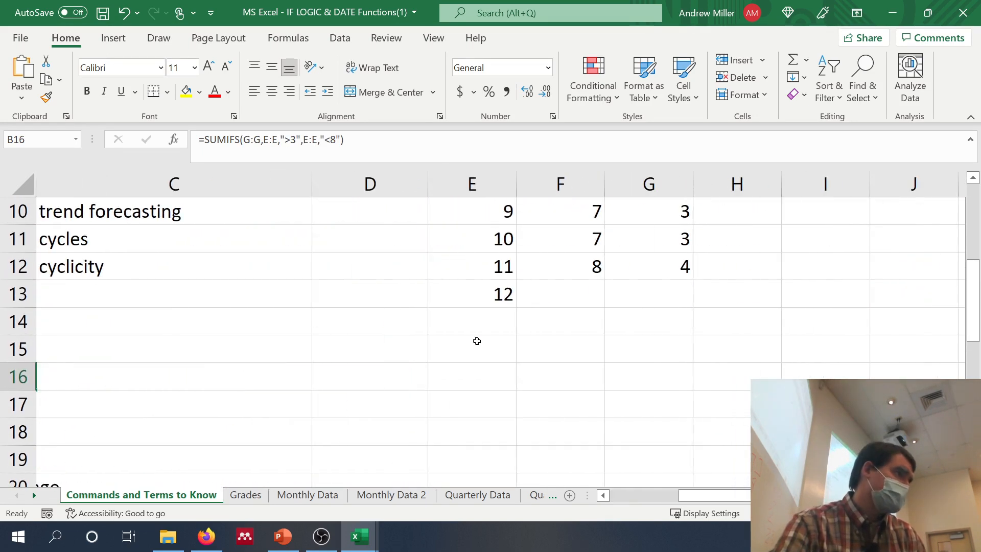
scroll(477, 341, up, 2)
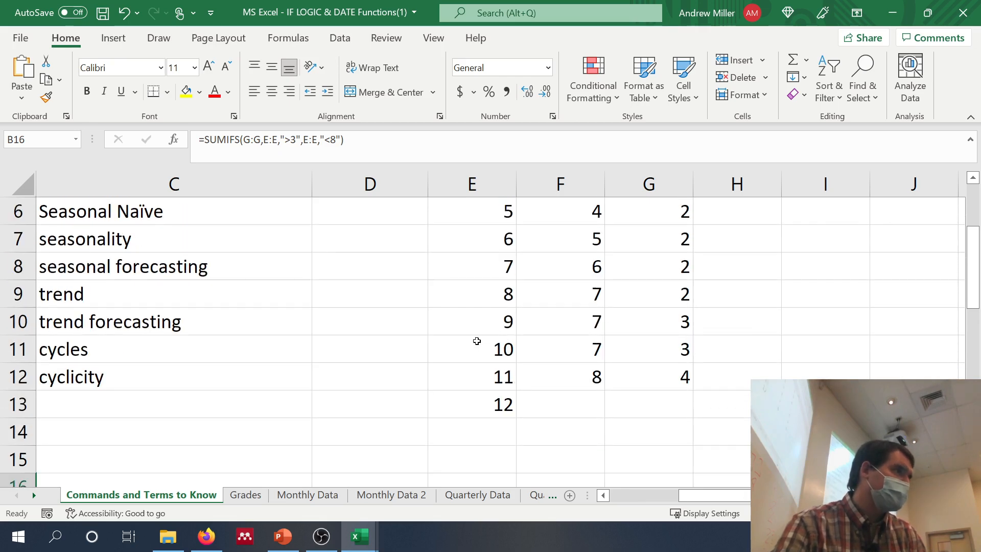
scroll(477, 341, up, 2)
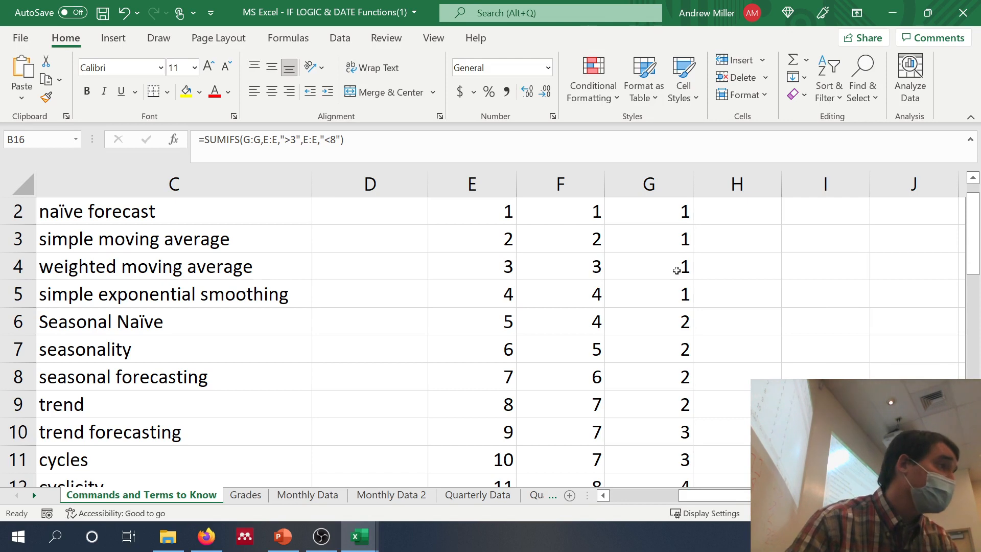
drag(672, 294, 676, 369)
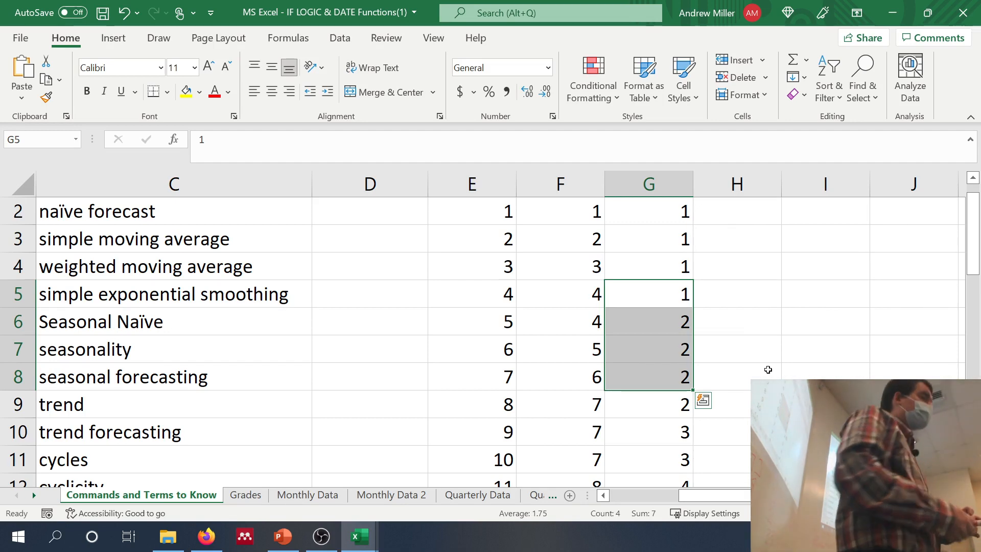
Examine the sum range and the criteria range and criterion pairs of the SUMIFS formula in cell B16
scroll(644, 397, left, 2)
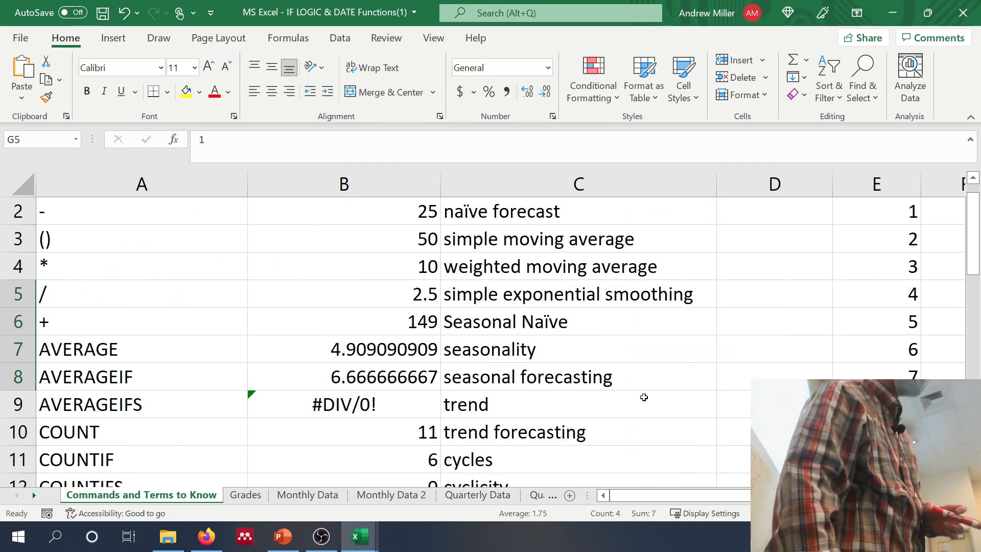
scroll(511, 406, down, 2)
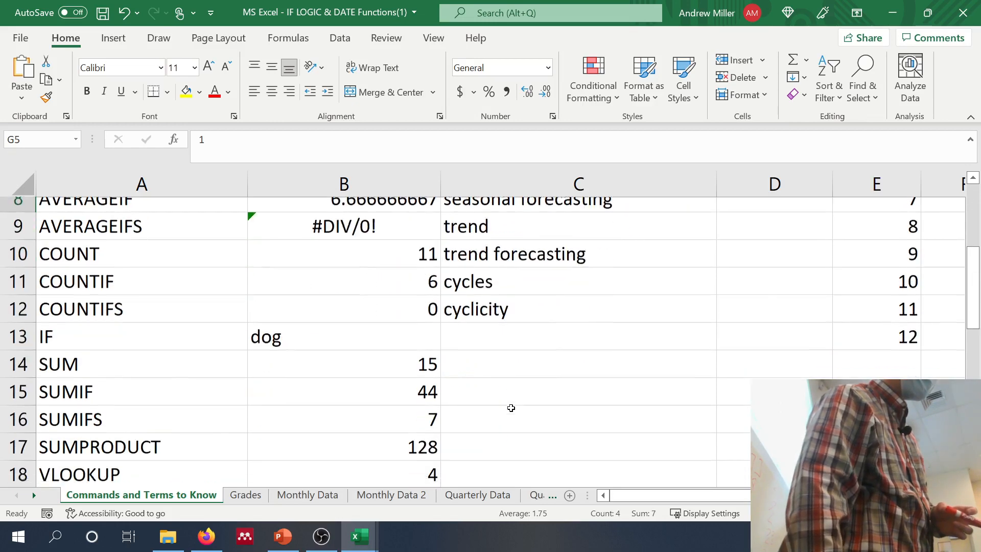
scroll(512, 408, down, 1)
click(395, 349)
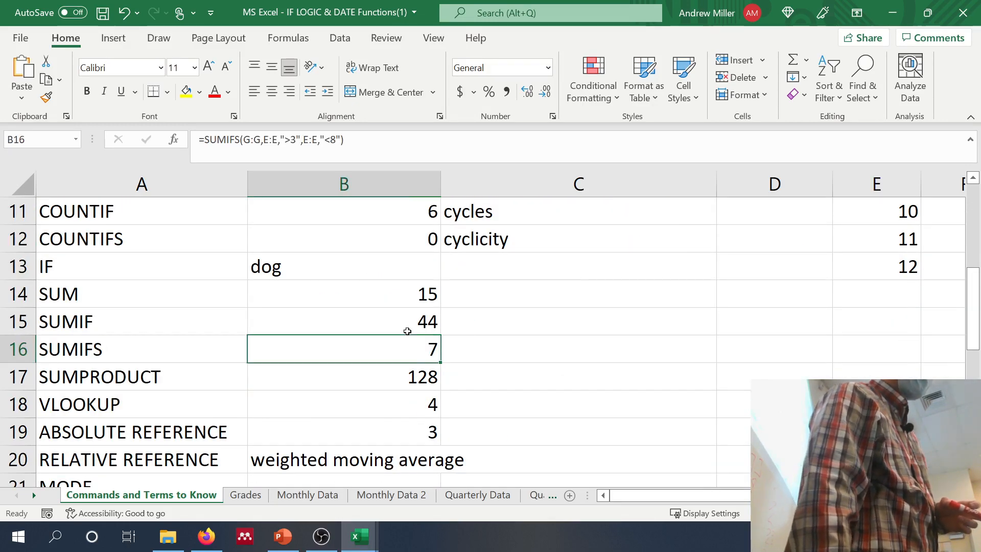
key(F2)
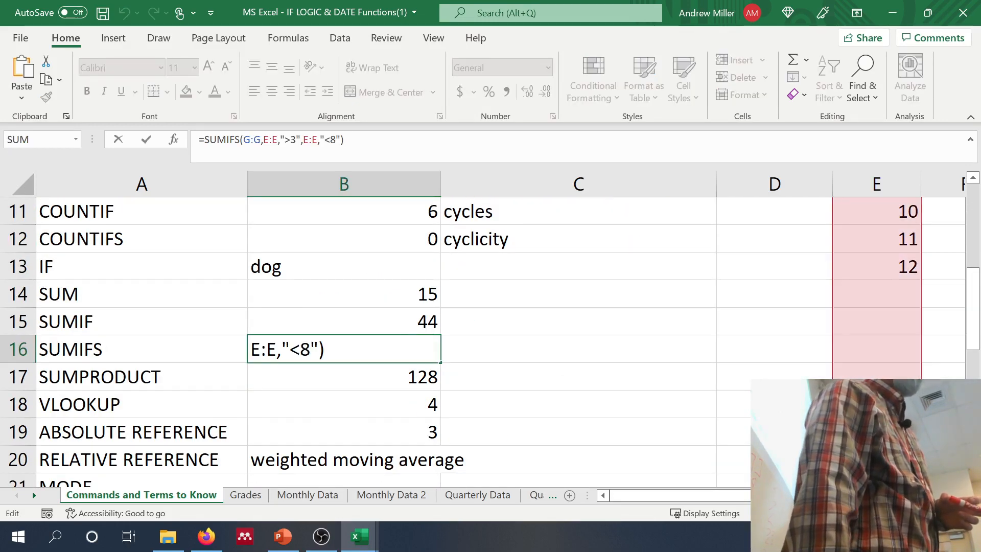
click(241, 140)
click(243, 139)
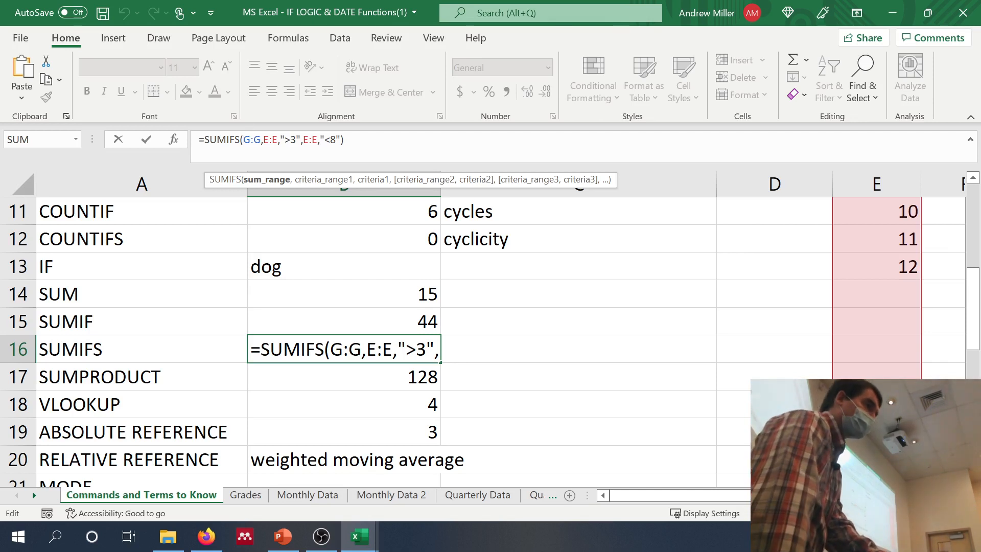
click(264, 139)
click(304, 139)
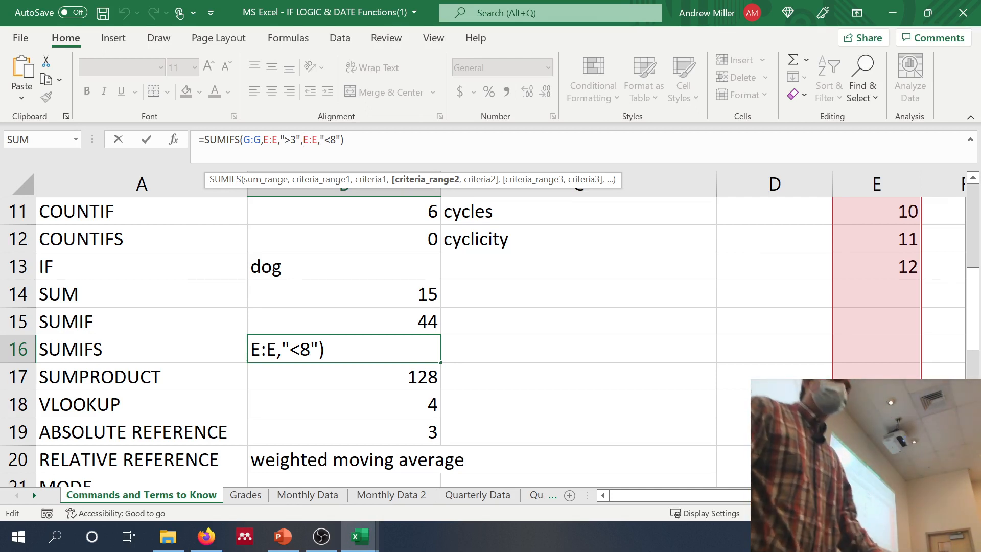
key(ctrl+Return)
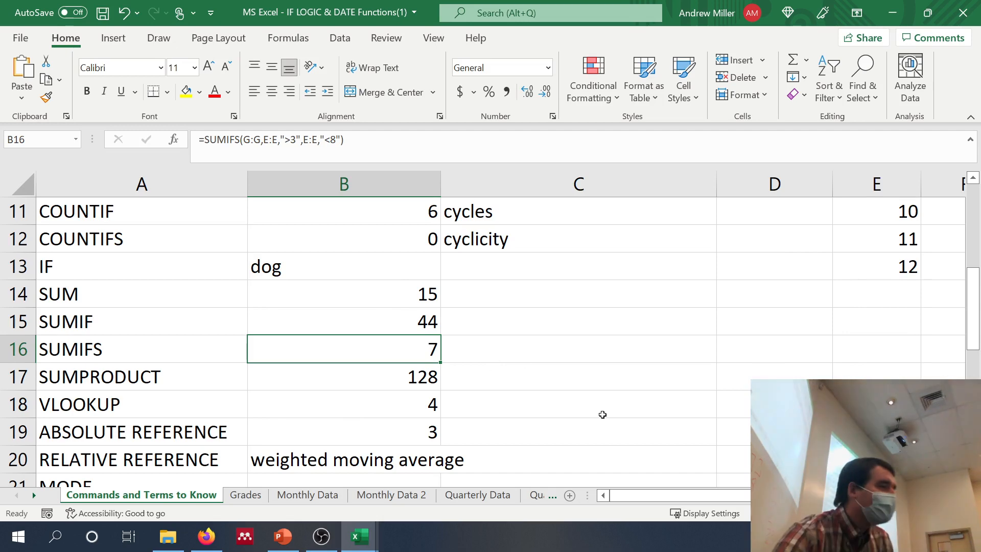
Go to the BankData sheet
click(552, 496)
click(551, 496)
click(551, 498)
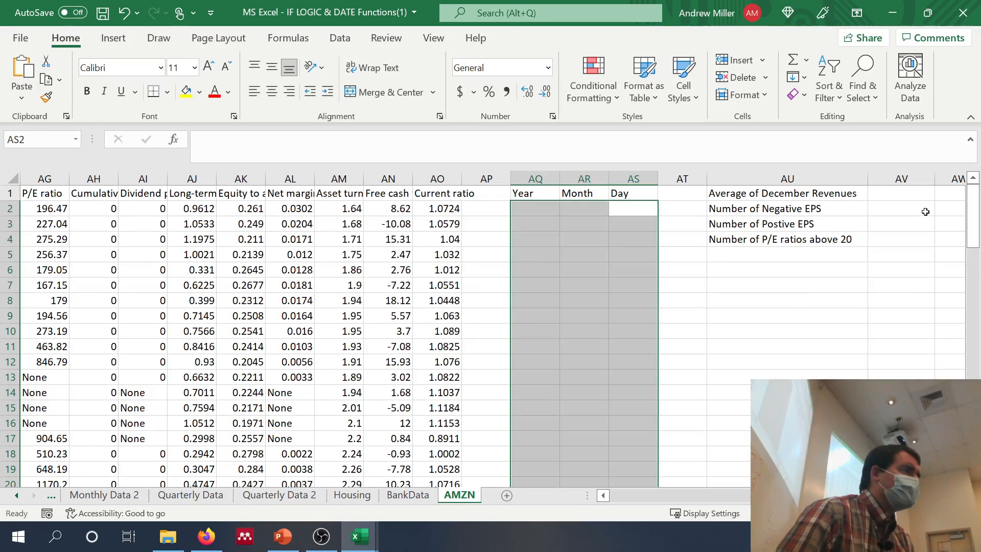
click(407, 496)
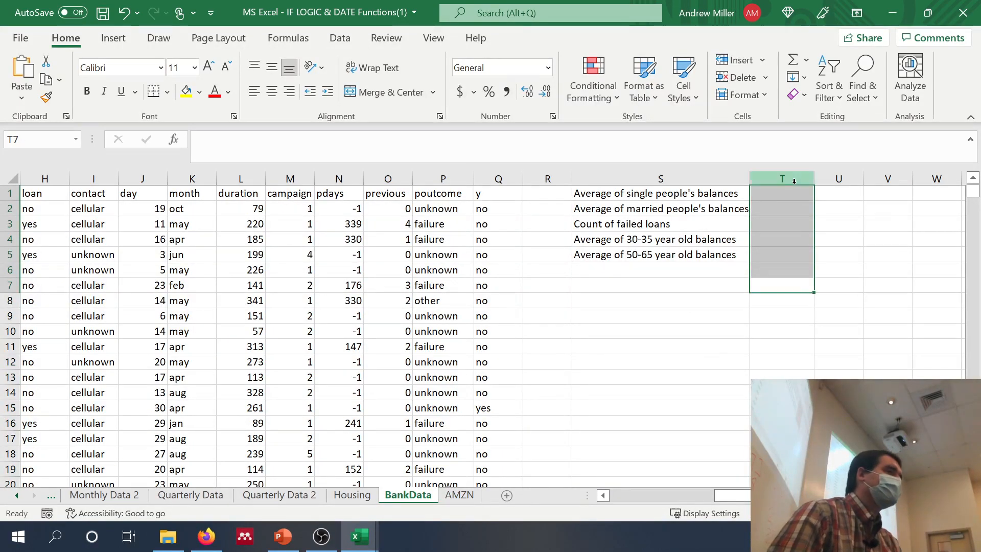
Try copying the labels in S2:S5 one row down to start at S3, and undo the paste
click(757, 206)
click(736, 210)
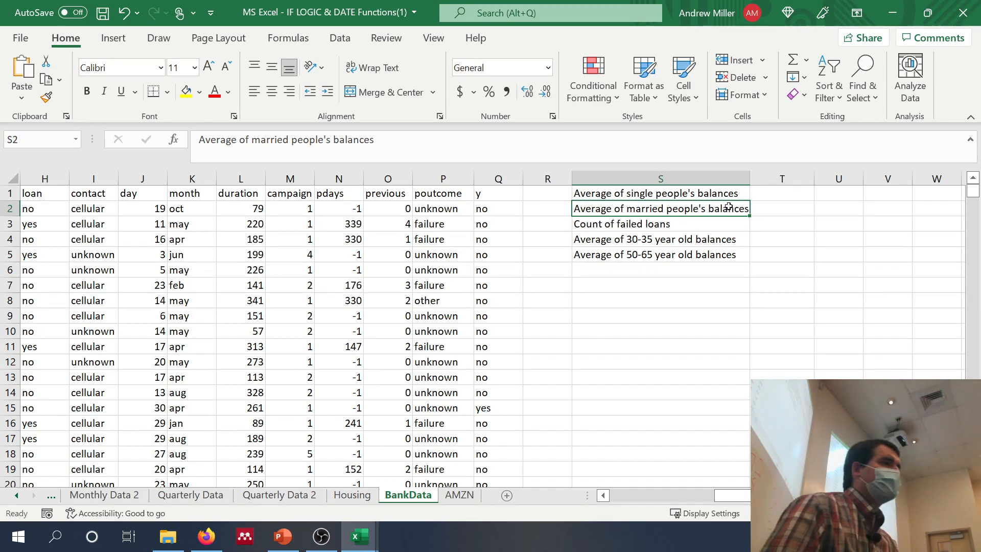
shift+click(711, 258)
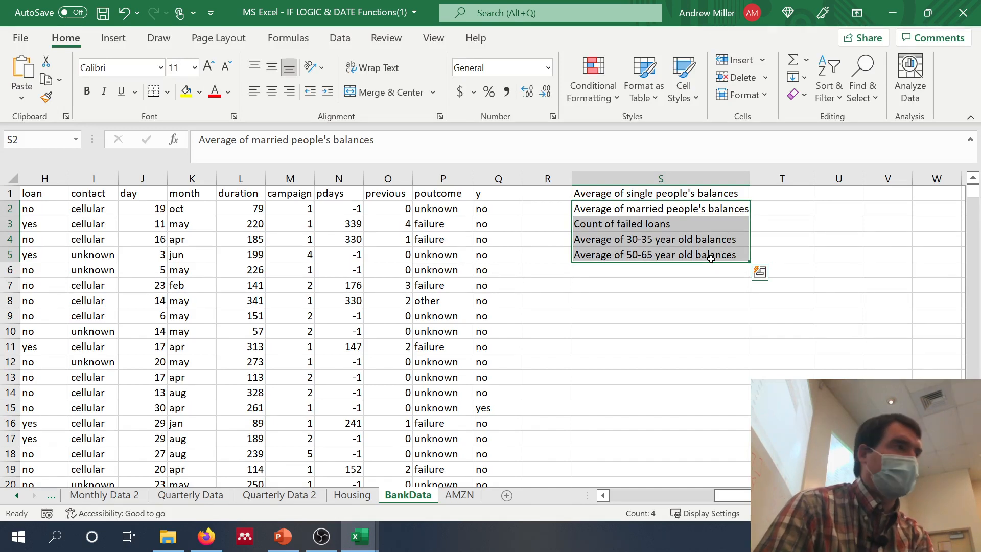
key(ctrl+c)
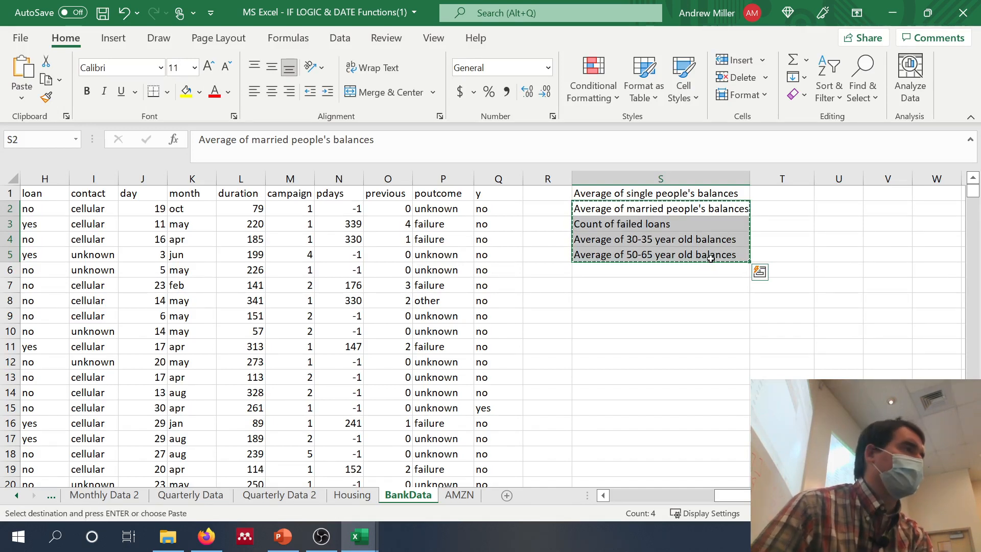
click(684, 228)
key(Return)
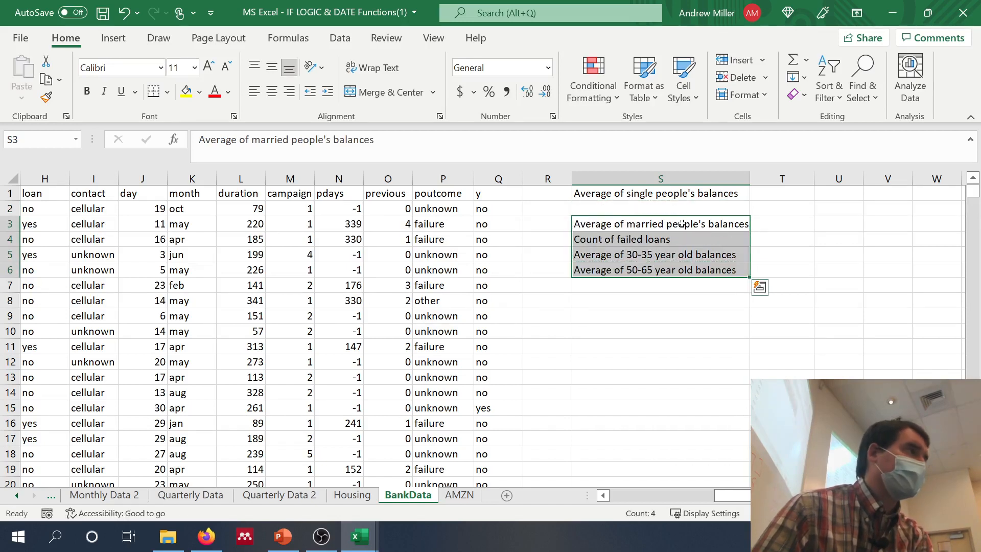
key(ctrl+z)
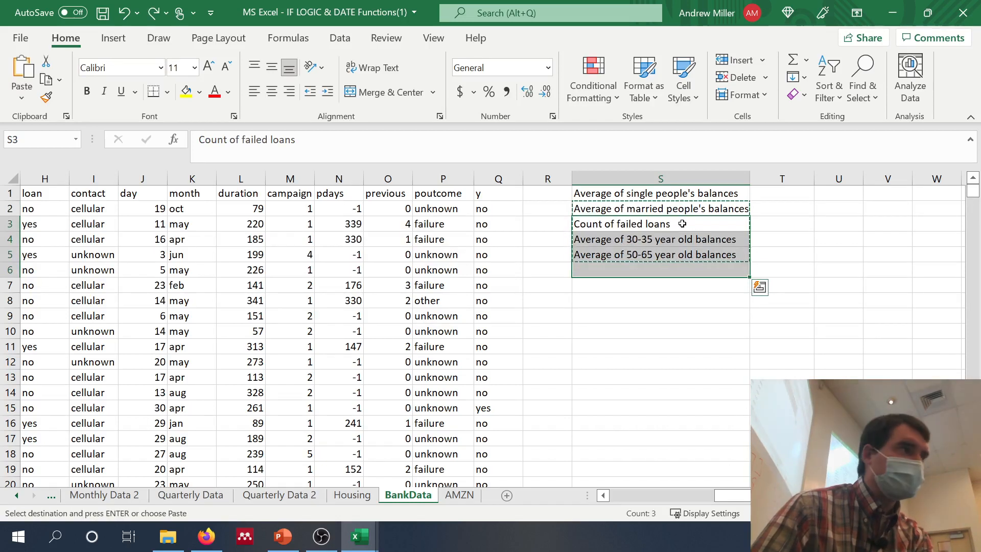
Try inserting a blank cell at S3 above the "Count of failed loans" label, and undo the insertion
click(682, 222)
key(Escape)
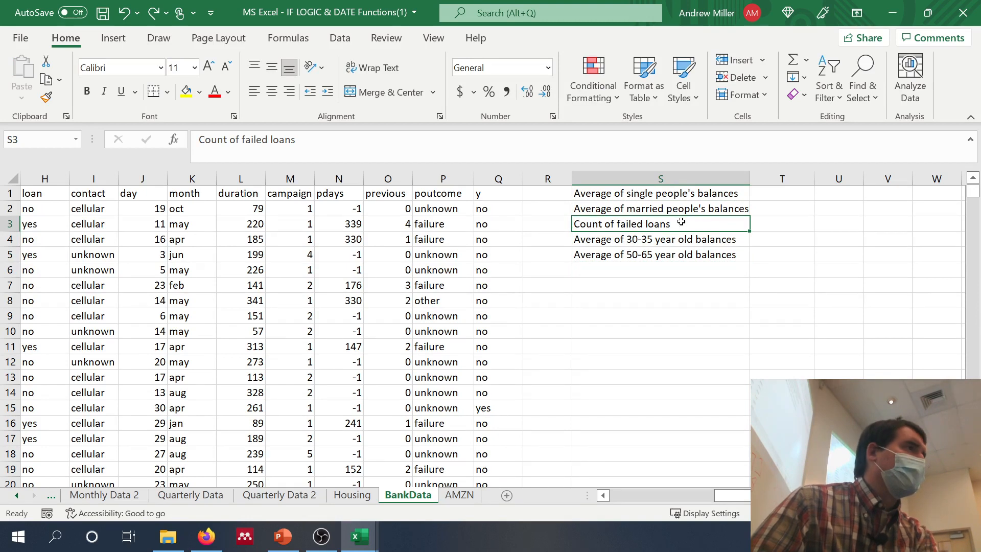
click(736, 62)
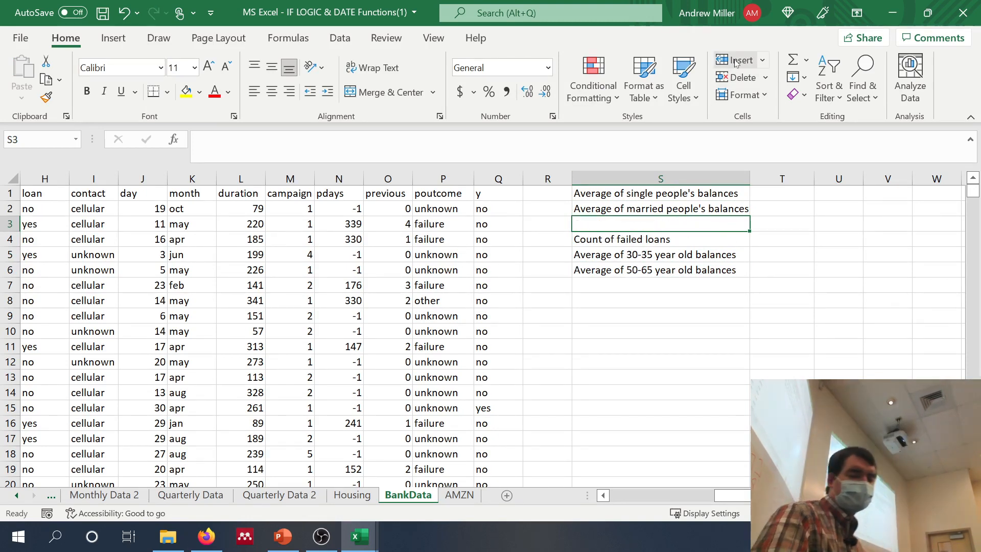
key(ctrl+z)
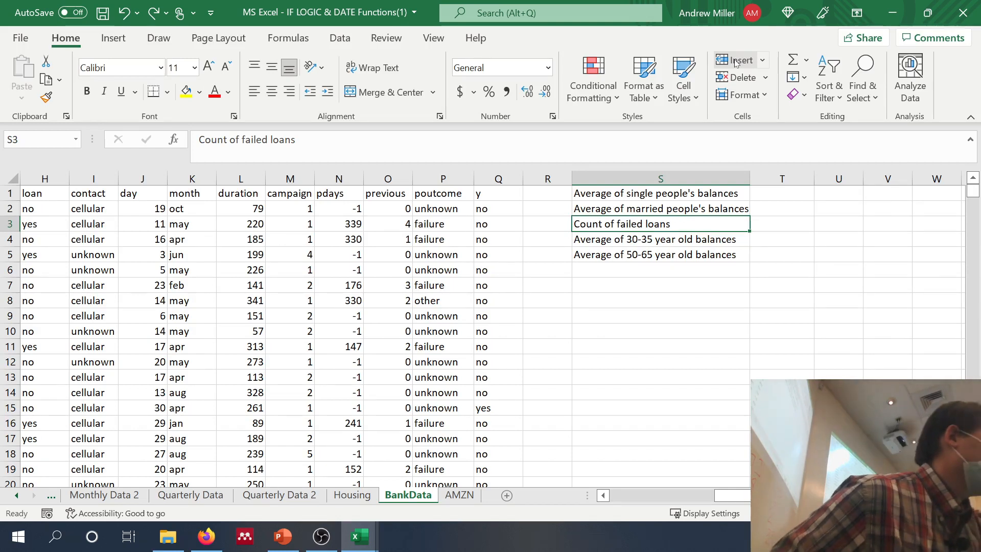
Begin an AVERAGEIF formula in T1 with the marital column (C:C) as the range and "single" as the criterion
scroll(671, 305, left, 4)
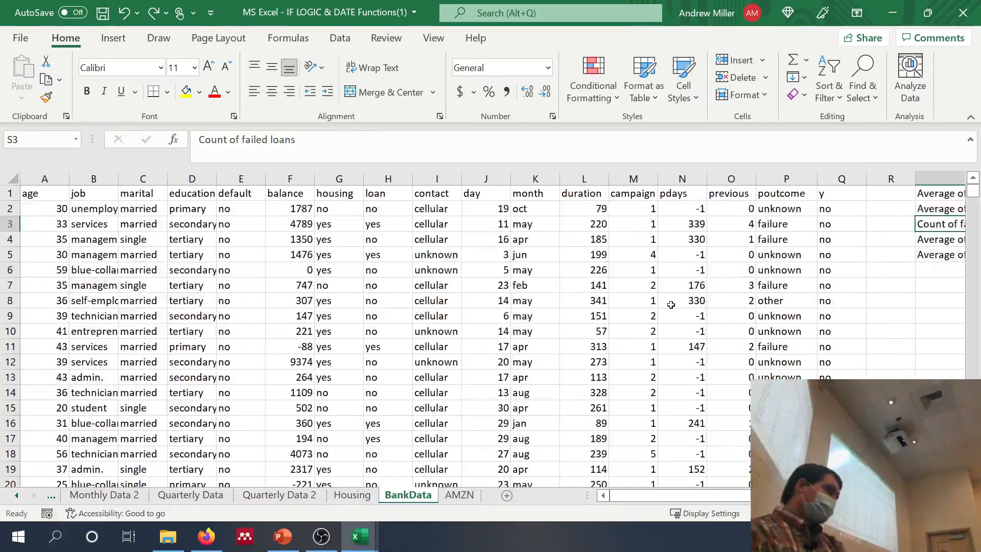
click(124, 180)
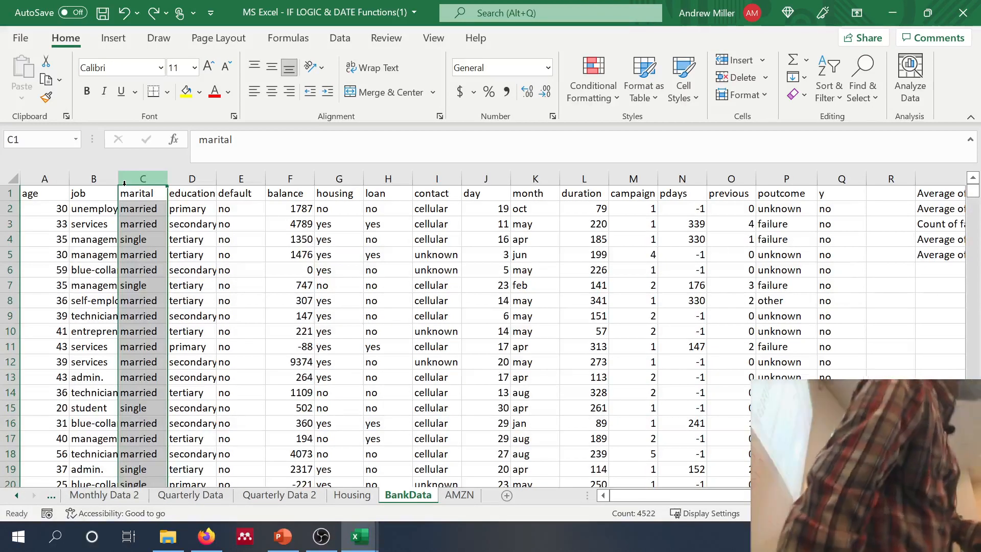
scroll(612, 260, right, 5)
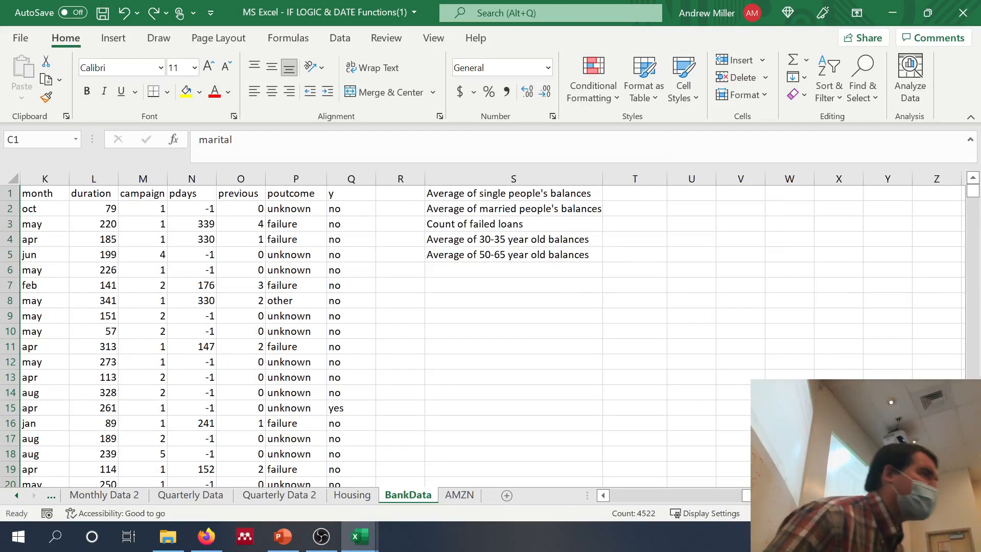
click(629, 197)
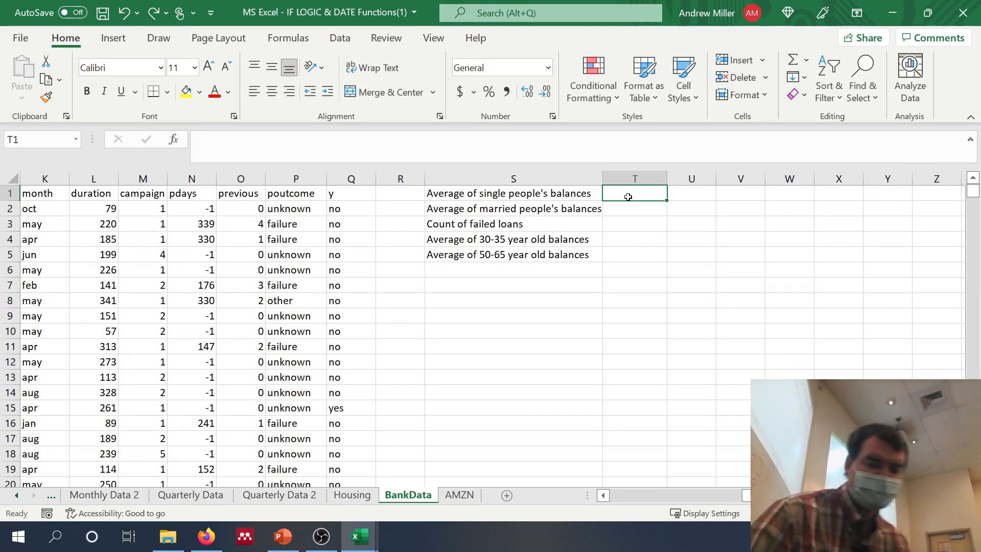
text(=avera)
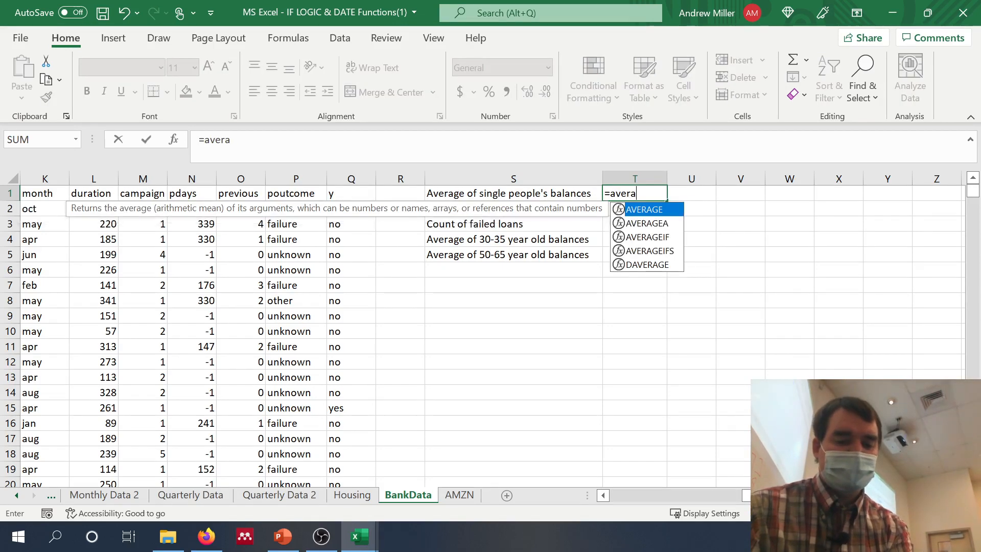
text(geif()
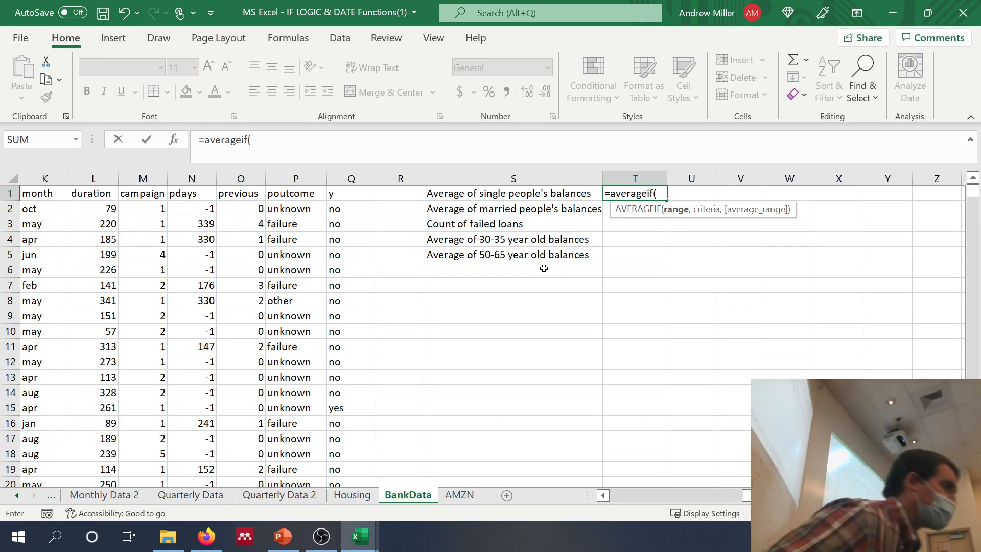
scroll(544, 269, left, 5)
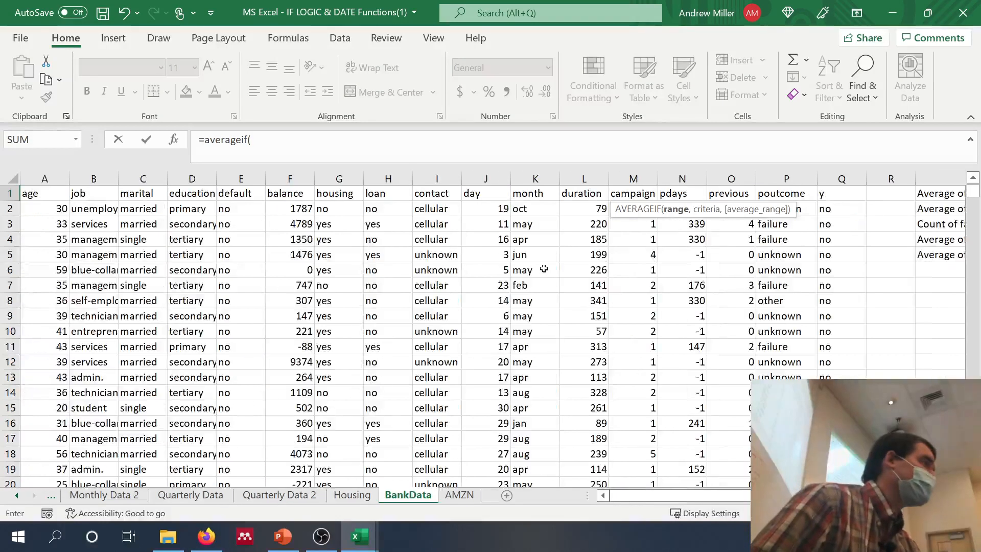
click(142, 174)
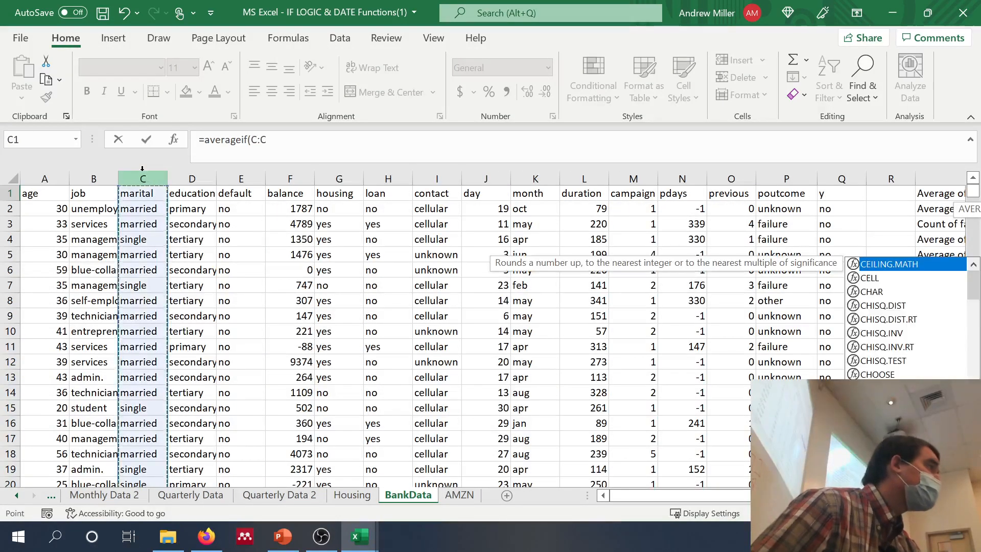
text(,)
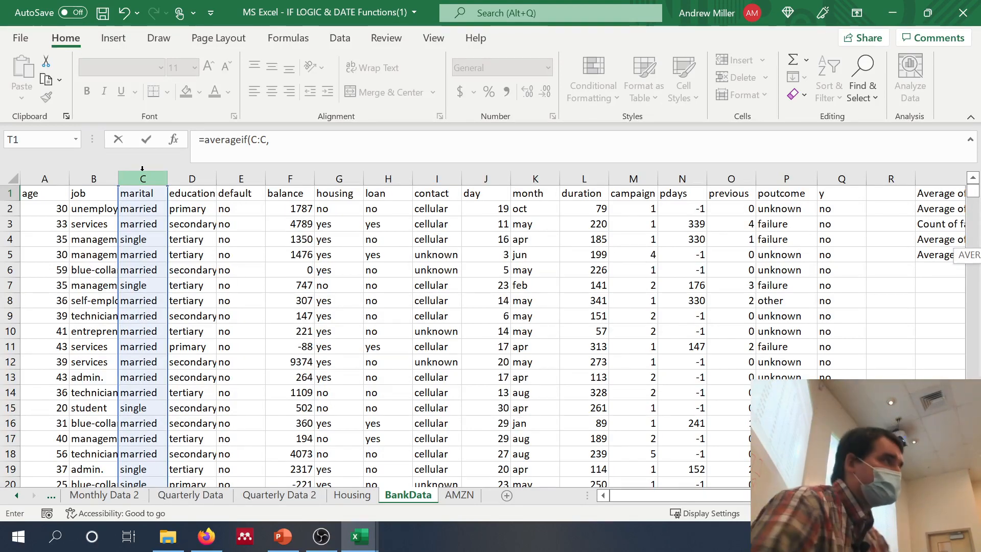
text("single)
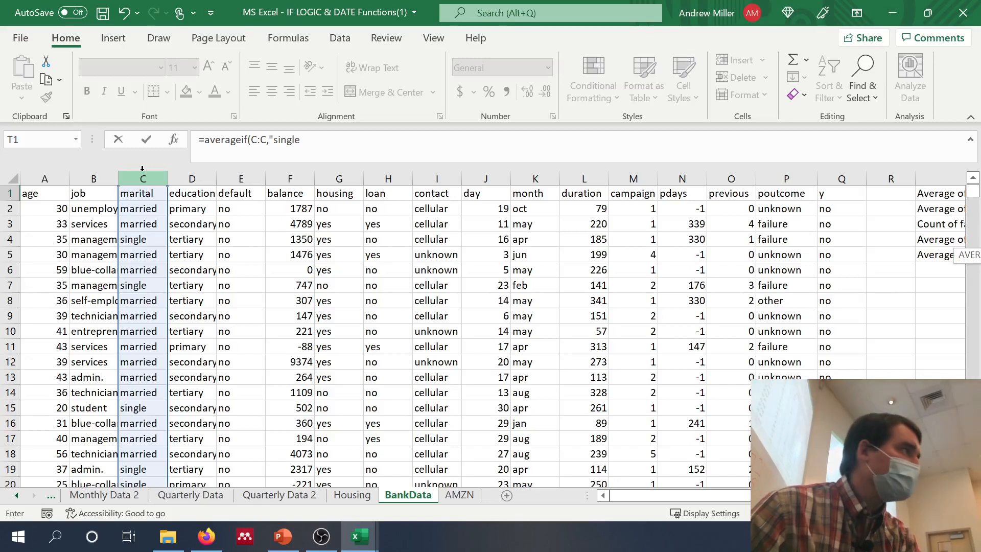
text(",)
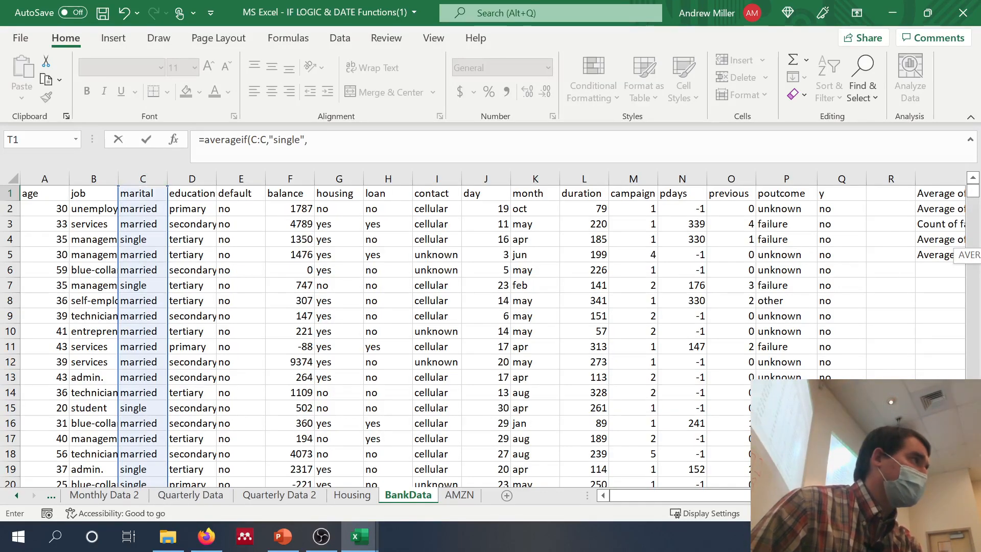
Add the balance column (F:F) as the average range and enter =AVERAGEIF(C:C,"single",F:F) in T1
click(307, 140)
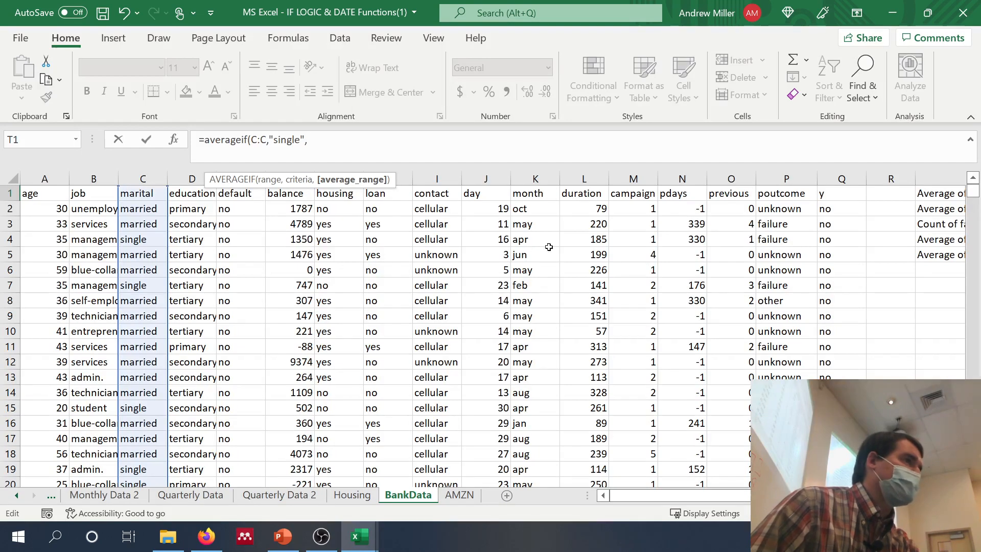
scroll(592, 234, right, 4)
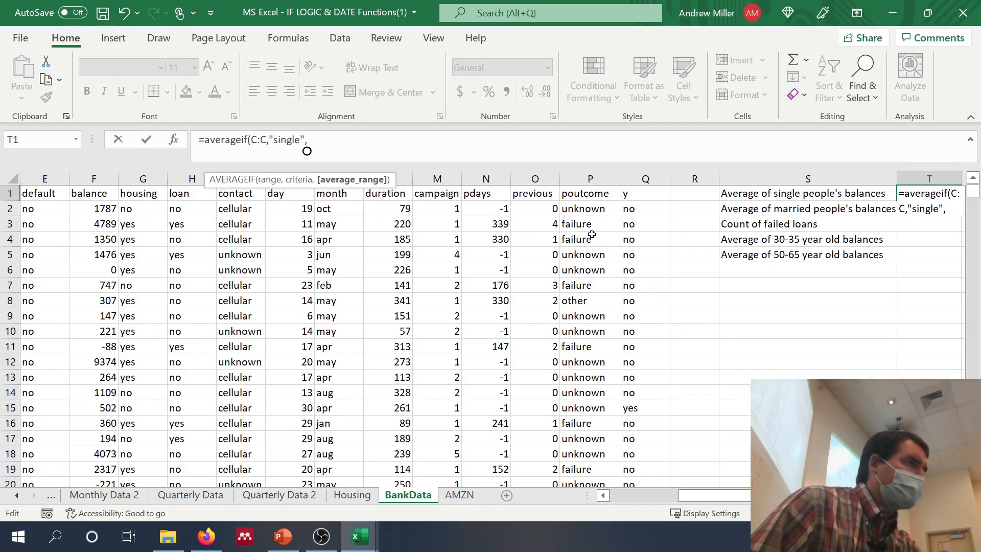
scroll(592, 234, left, 2)
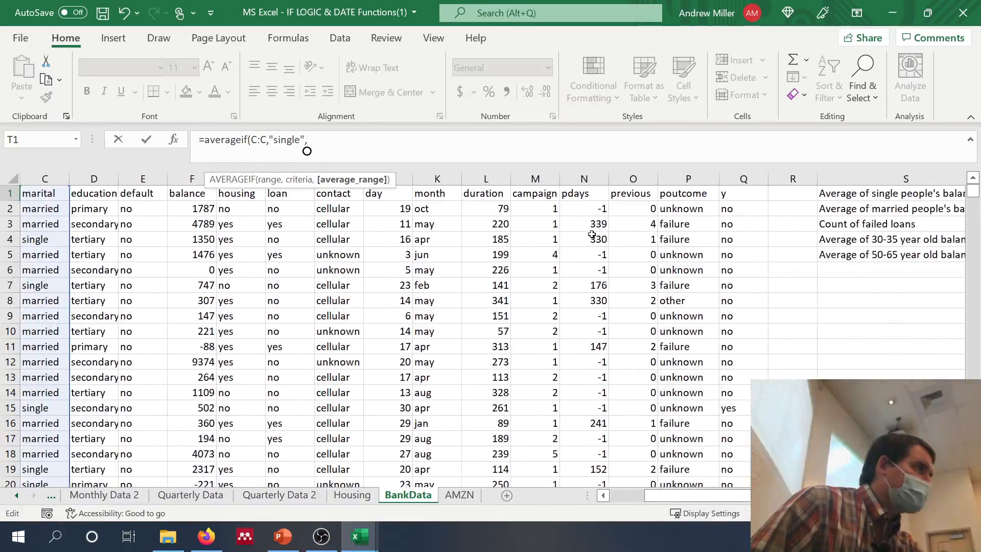
scroll(592, 234, left, 2)
scroll(592, 235, right, 20)
scroll(478, 252, left, 20)
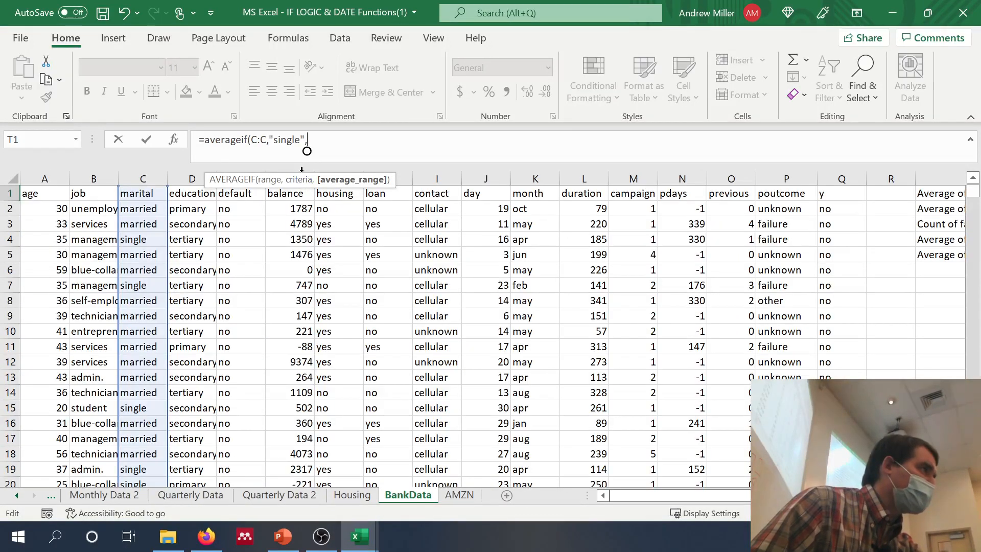
text(F:F)
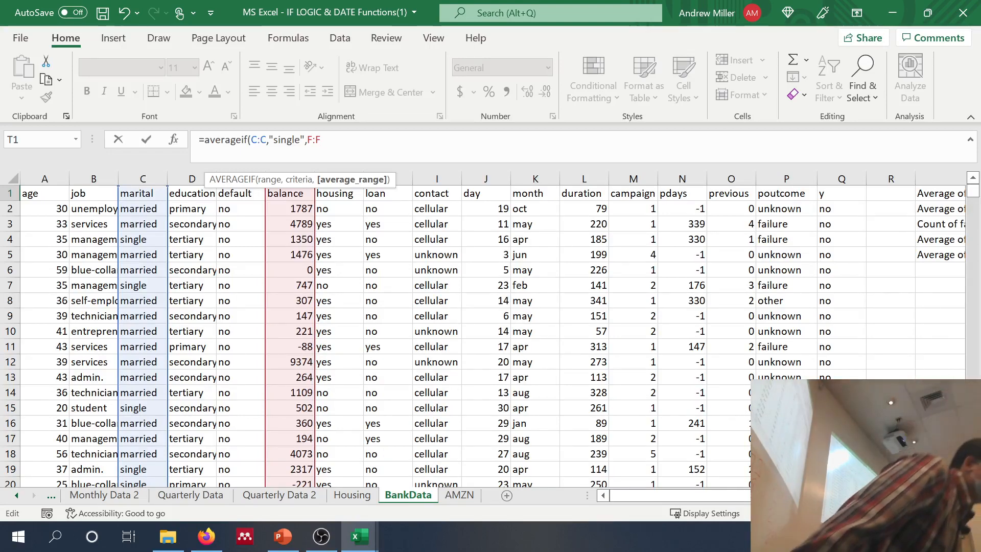
text())
key(Return)
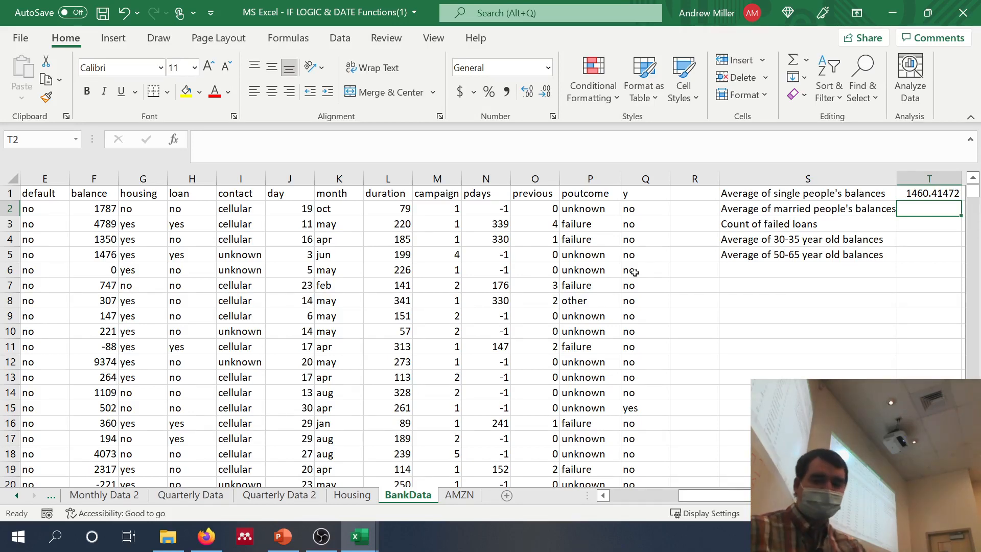
text(=ave)
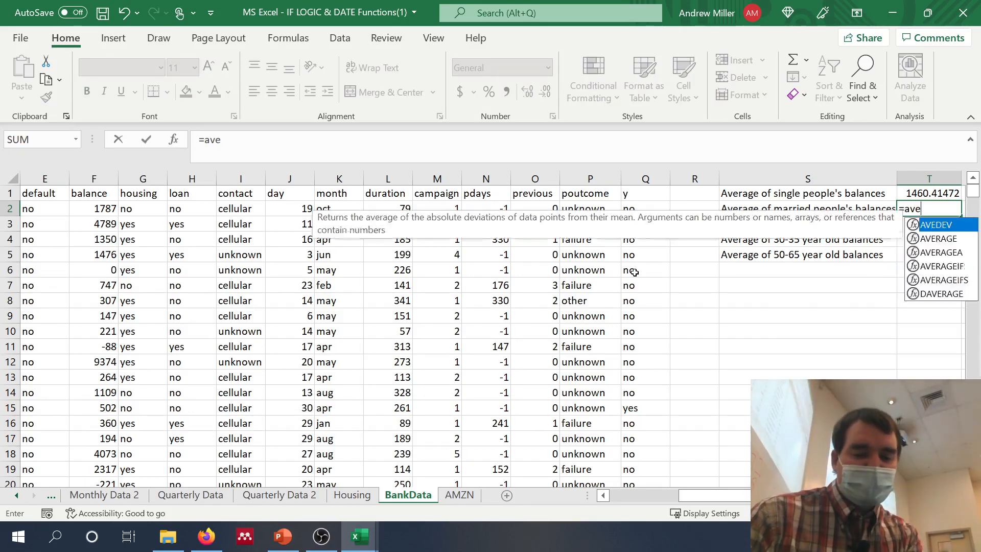
text(rage)
key(BackSpace)
key(BackSpace)
key(BackSpace)
key(BackSpace)
key(BackSpace)
key(BackSpace)
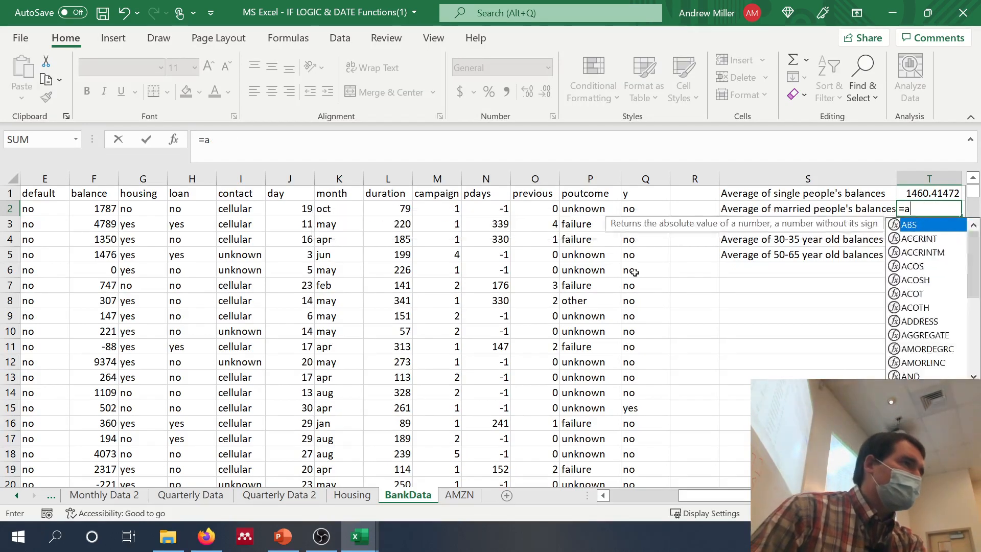
key(BackSpace)
key(BackSpace)
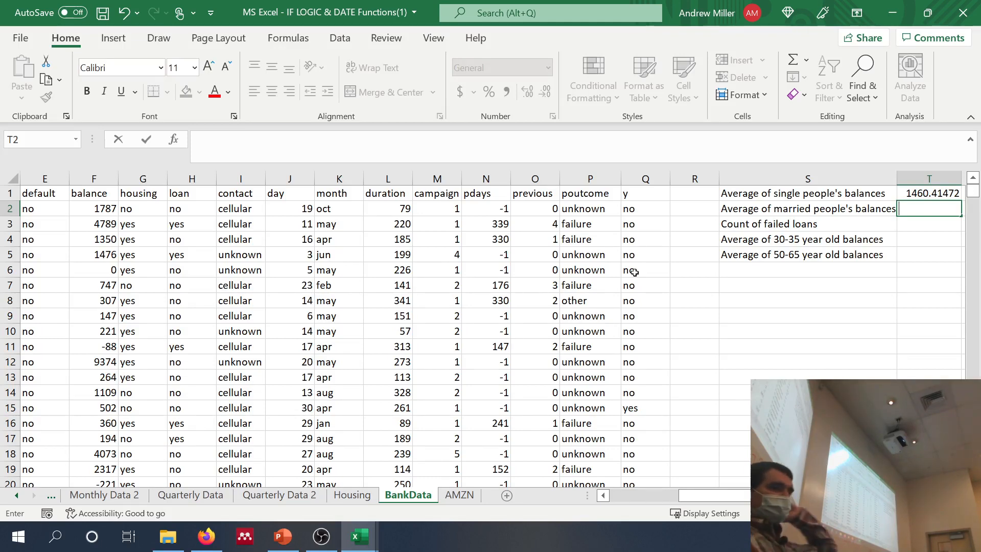
Begin an AVERAGEIF formula in T2 with the marital column (C:C) as the range and "married" as the criterion
text(=average)
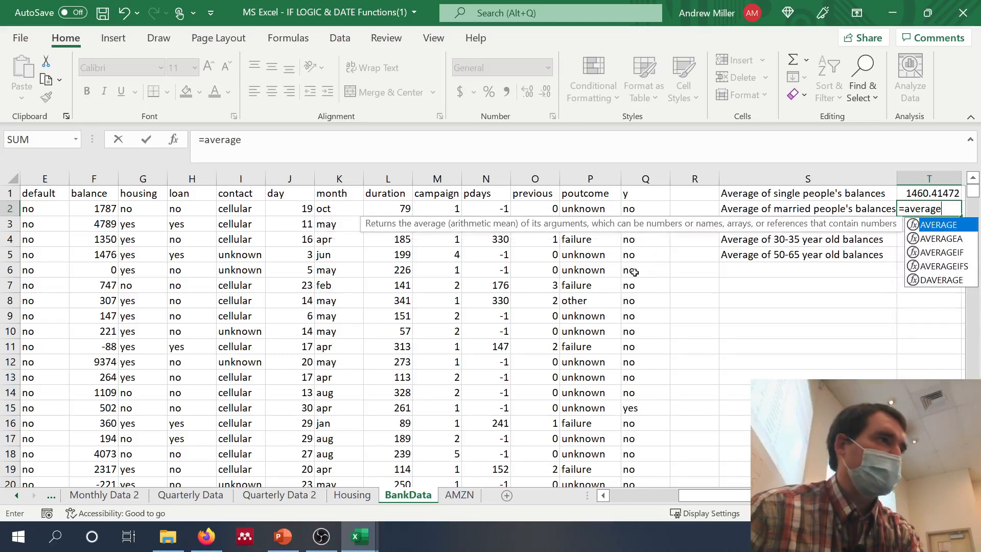
text(if()
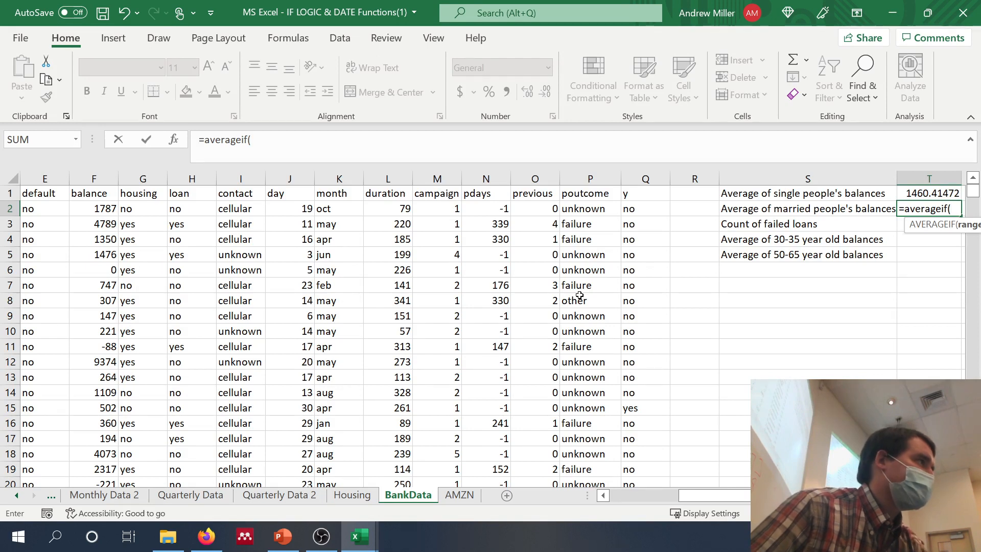
scroll(579, 295, left, 2)
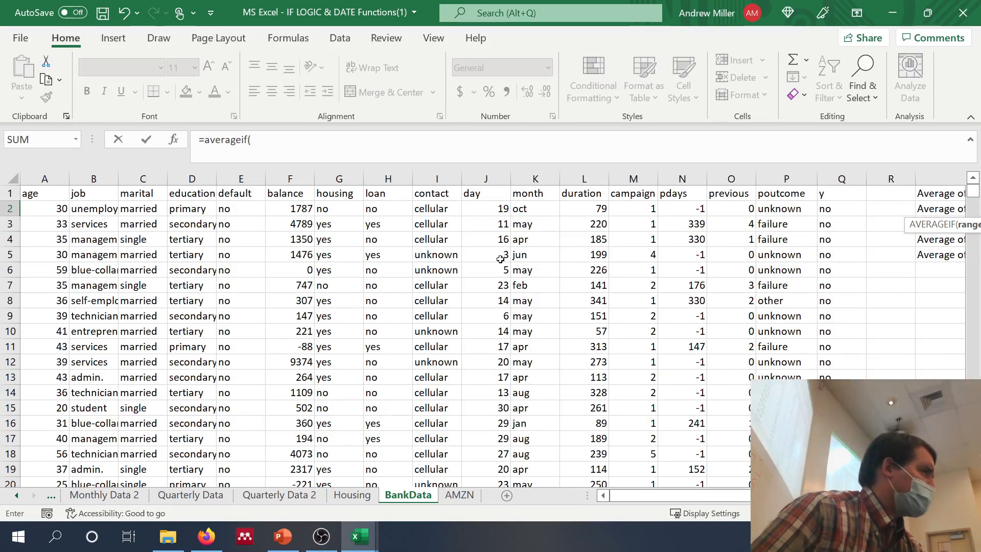
click(261, 139)
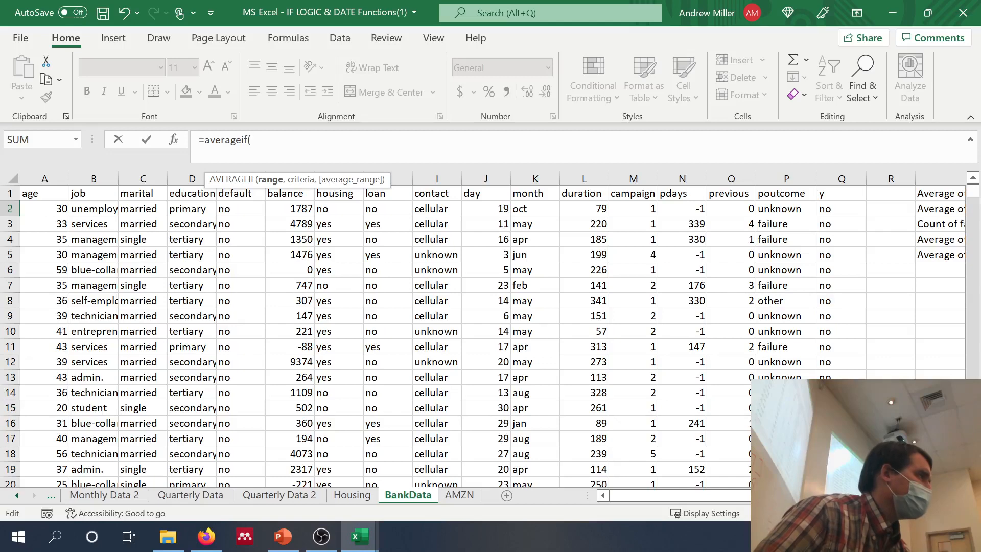
click(145, 173)
text(,)
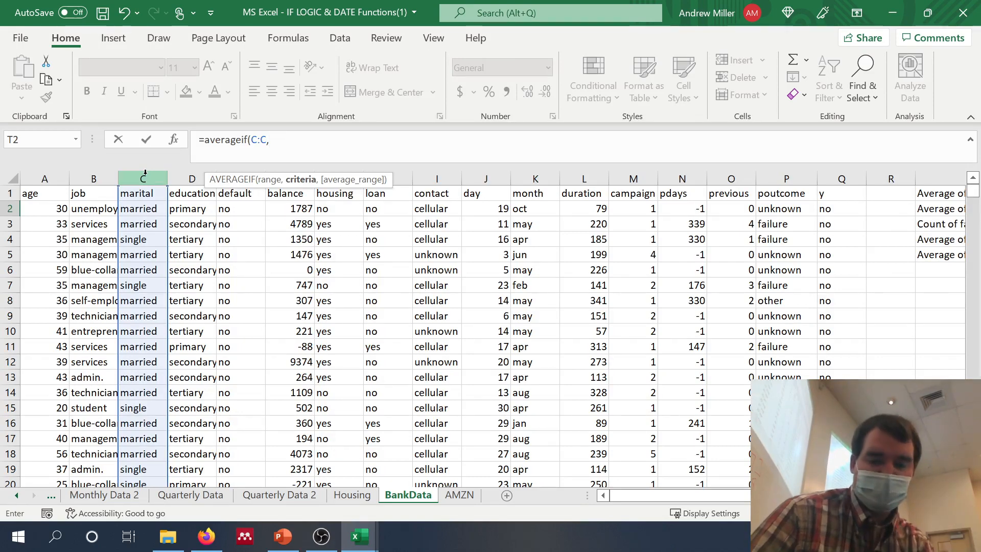
text("marroed)
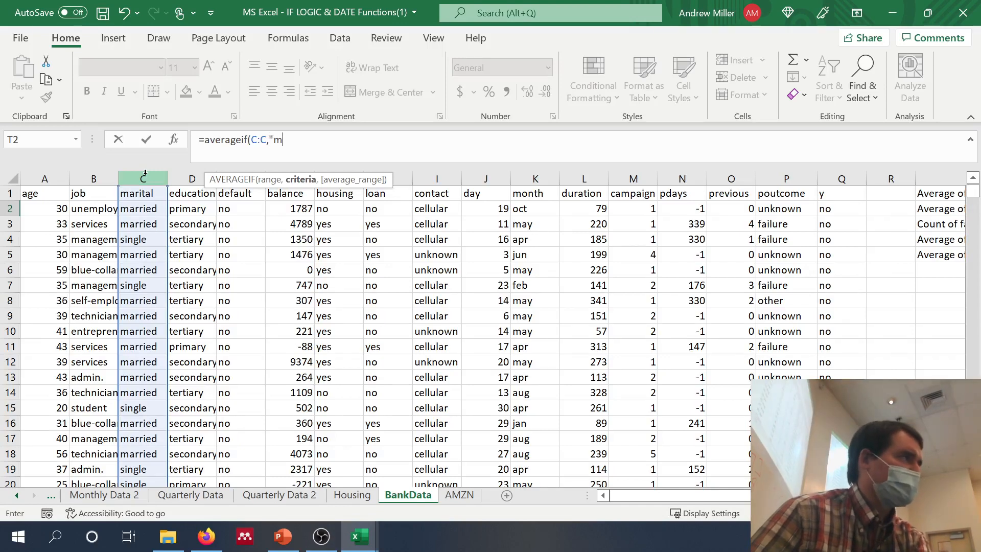
key(BackSpace)
key(BackSpace)
key(BackSpace)
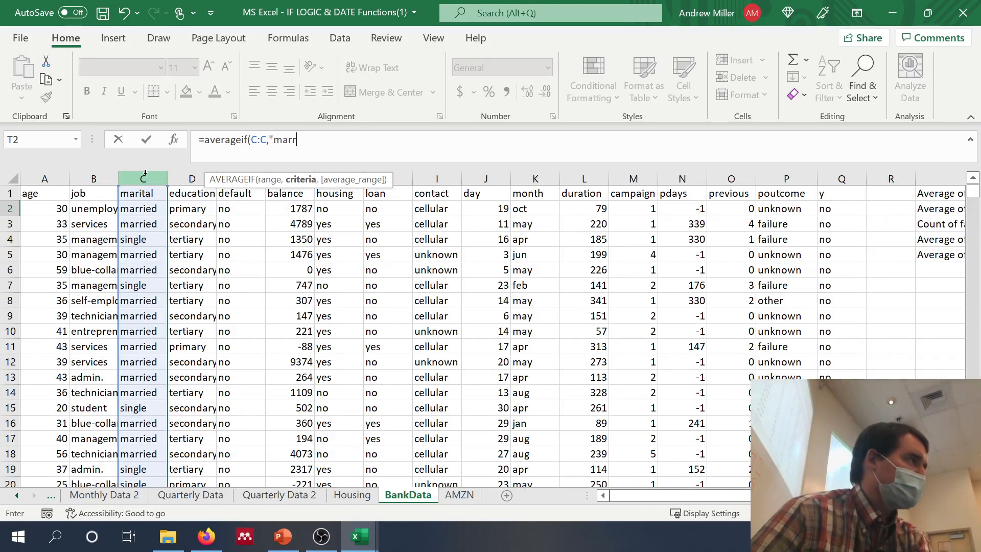
text(ied")
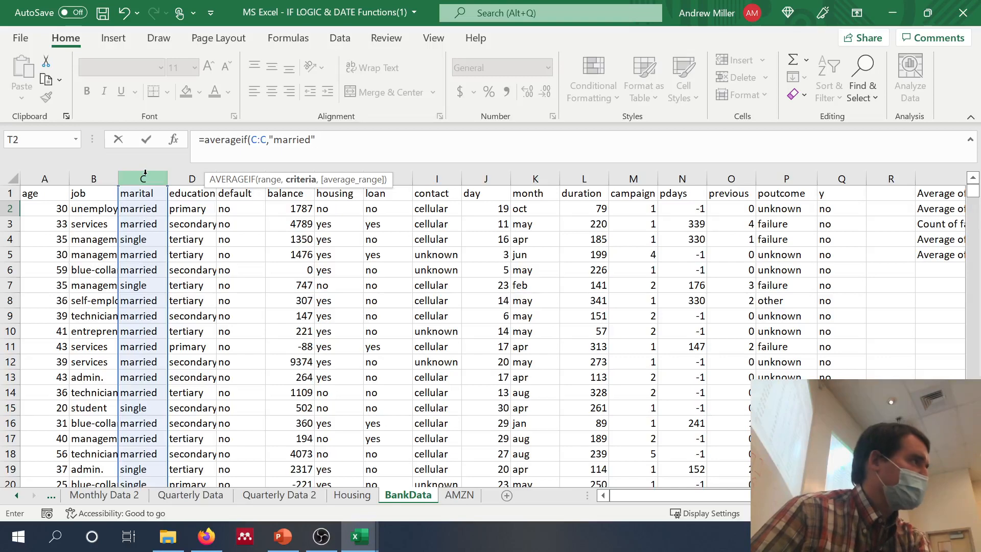
text(,)
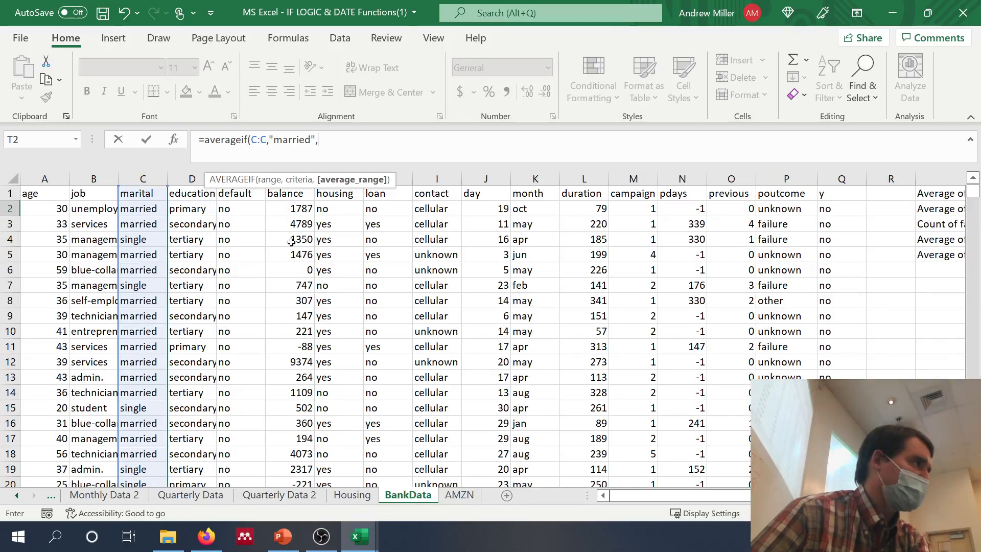
Complete the T2 formula with the balance column as the average range, entering =AVERAGEIF(C:C,"married",F:F), and reselect T2 to review it
text(F:F)
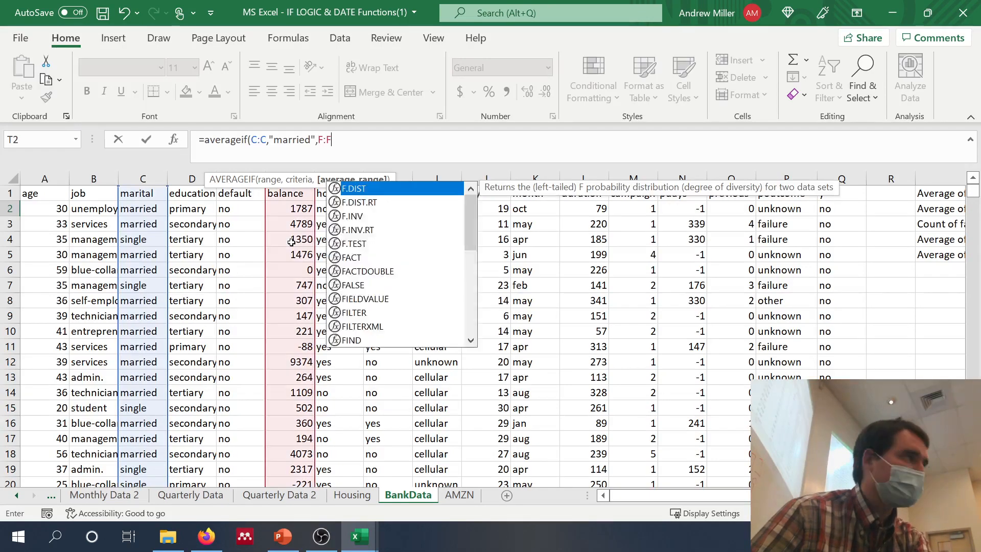
text())
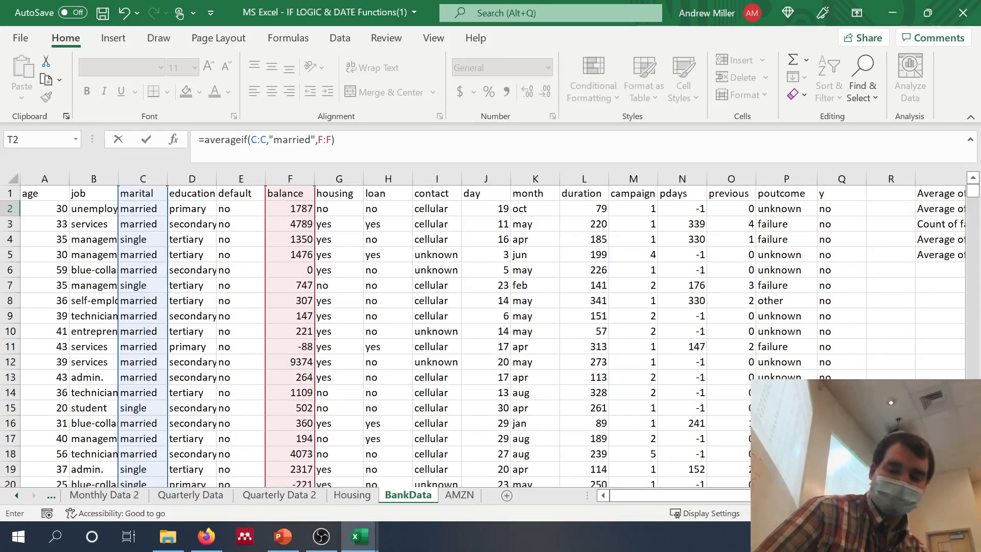
key(Return)
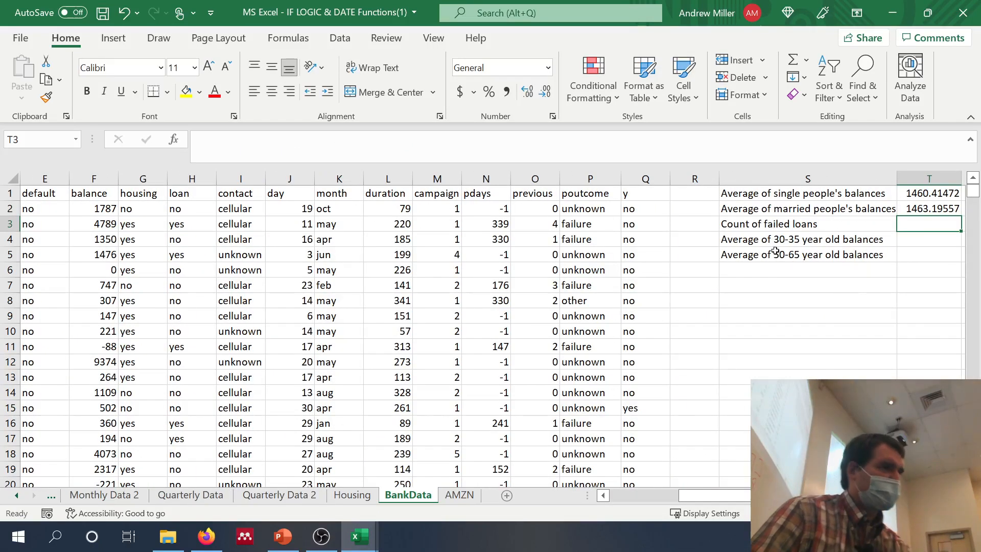
click(927, 206)
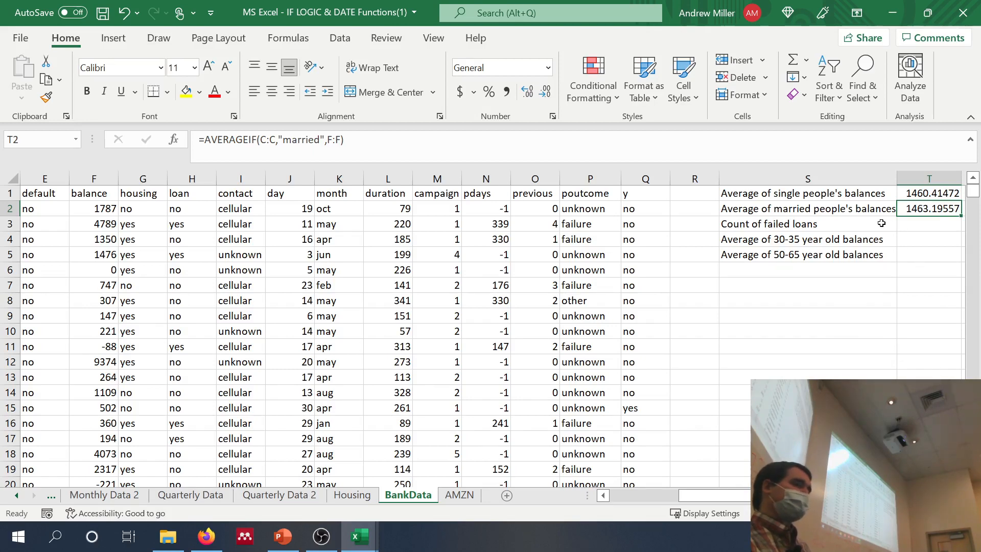
scroll(839, 256, left, 2)
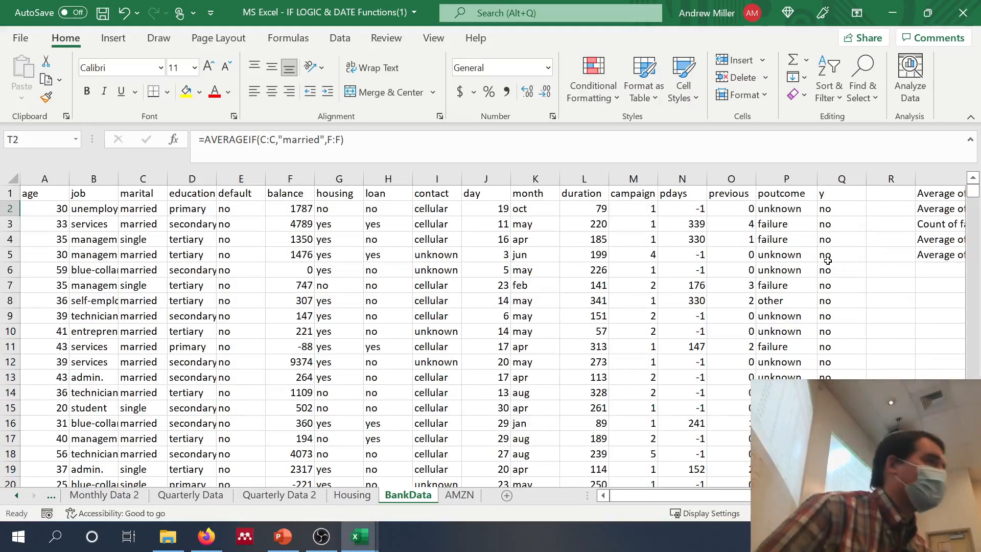
scroll(830, 257, right, 2)
mouse_move(756, 225)
mouse_down()
mouse_move(756, 270)
mouse_move(752, 235)
mouse_up()
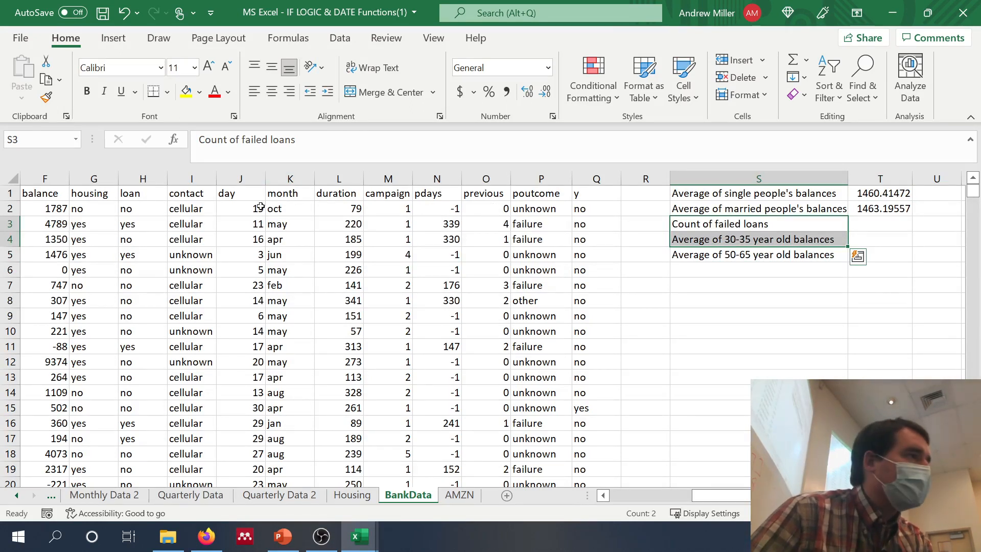
drag(762, 286, 800, 224)
key(ctrl+c)
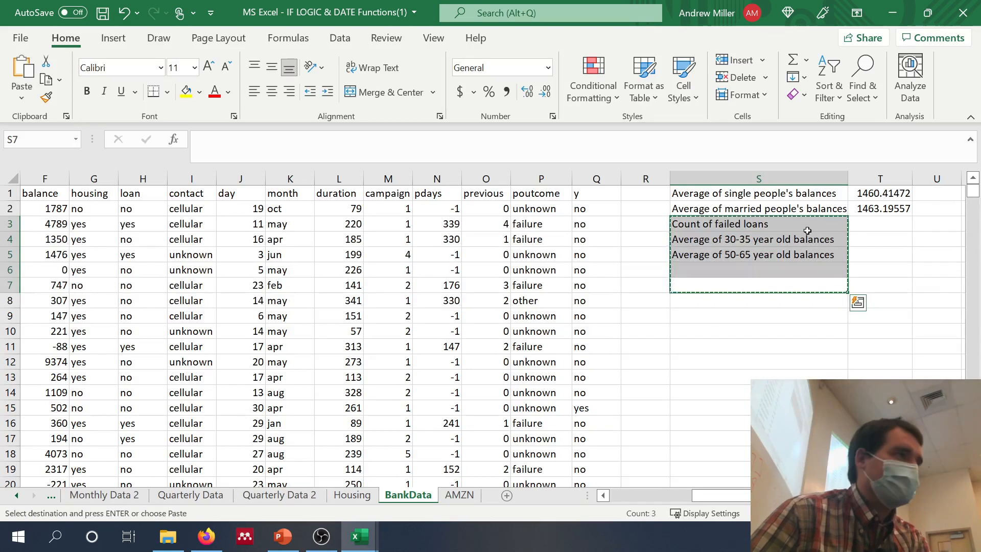
click(777, 251)
key(ctrl+c)
key(ctrl+v)
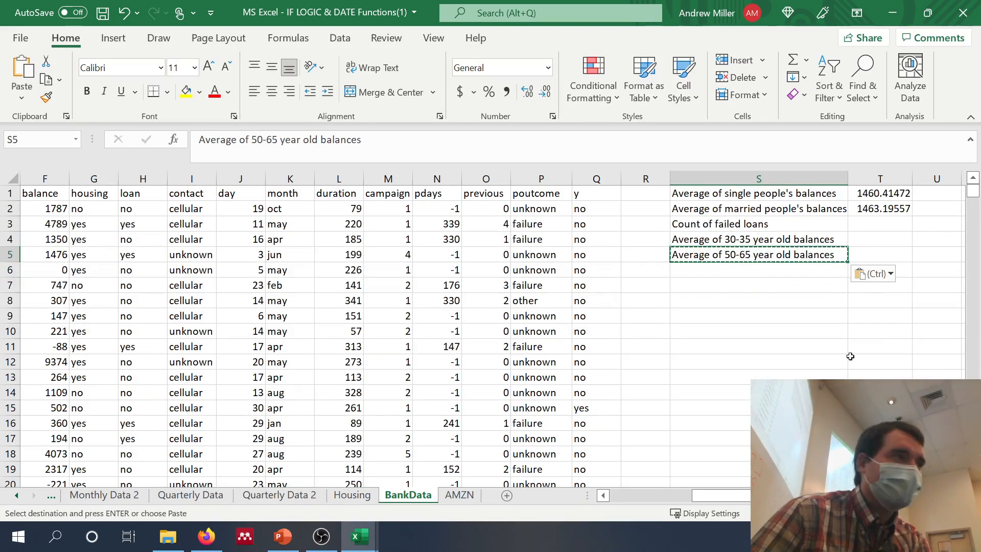
Move the labels from "Count of failed loans" to "Average of 50-65 year old balances" down two rows, starting at S5
drag(846, 358, 804, 230)
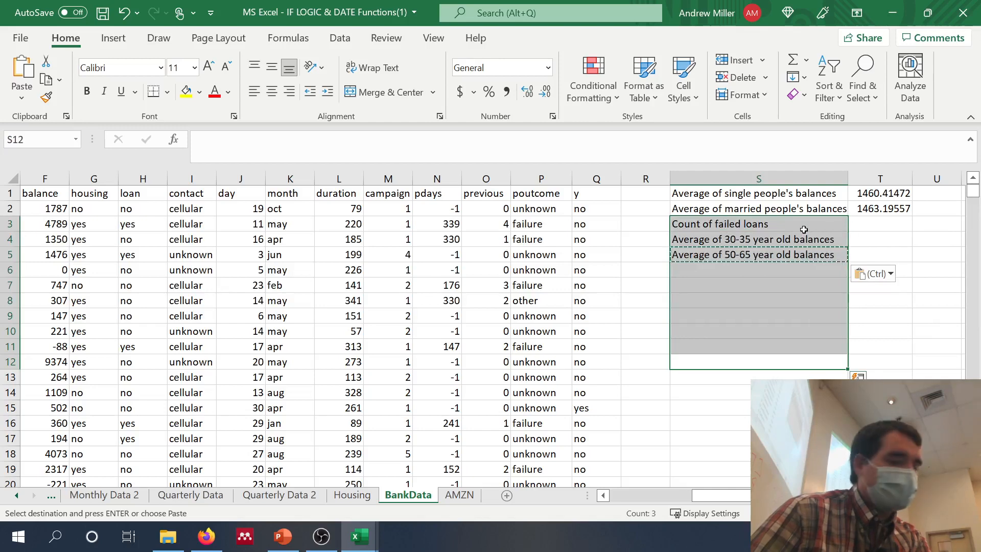
key(ctrl+c)
click(797, 255)
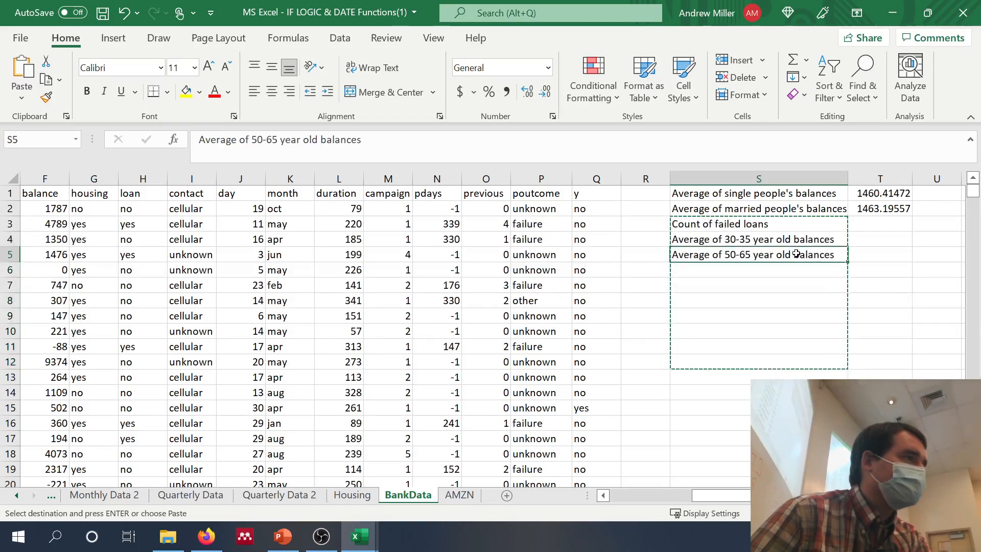
key(ctrl+v)
Enter the labels "Average age of single" in S3 and "Average age of married" in S4
click(785, 223)
text(Avera)
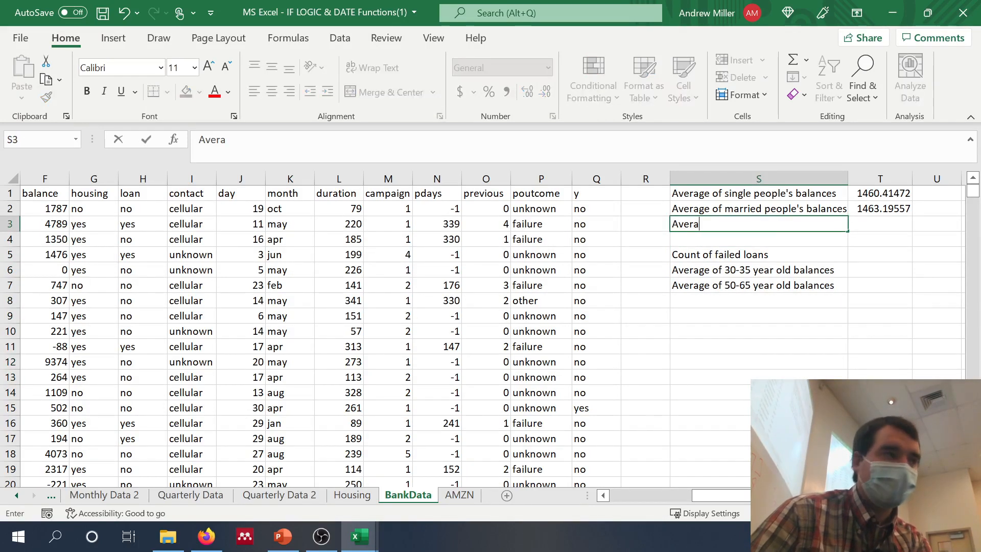
text(ge age )
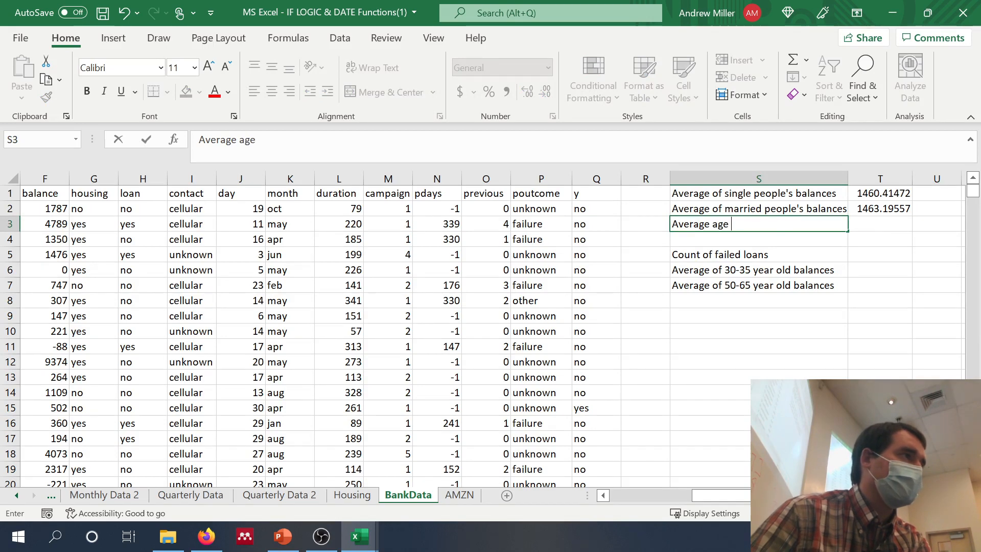
text(of single)
key(Return)
text(A)
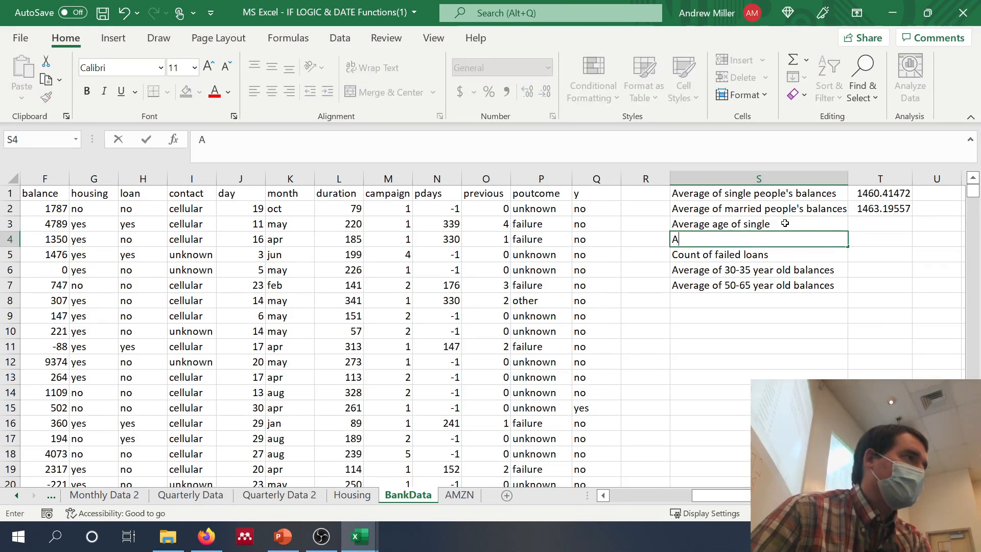
text(verage age of )
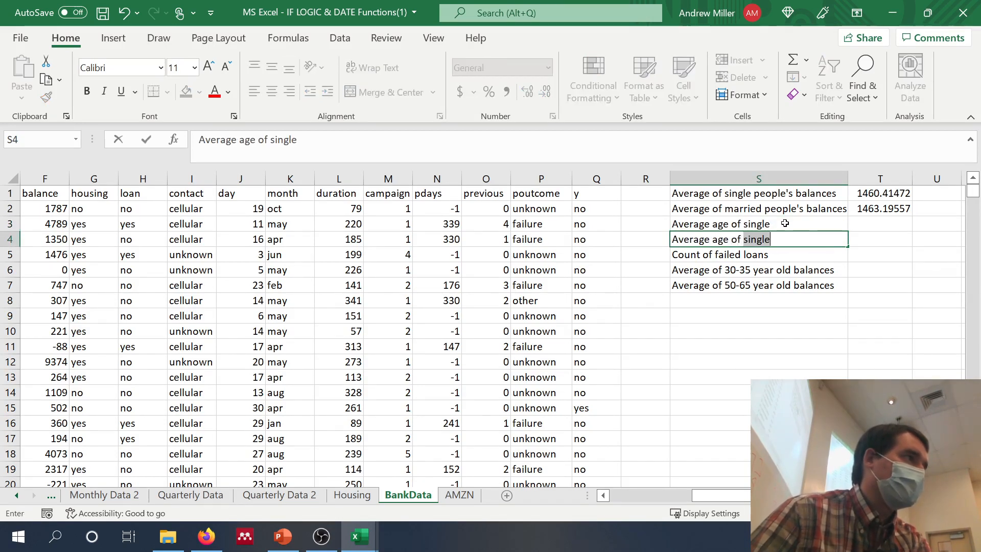
text(married)
Calculate the average age of single people in T3 with =AVERAGEIF(C:C,"single",A:A)
click(860, 226)
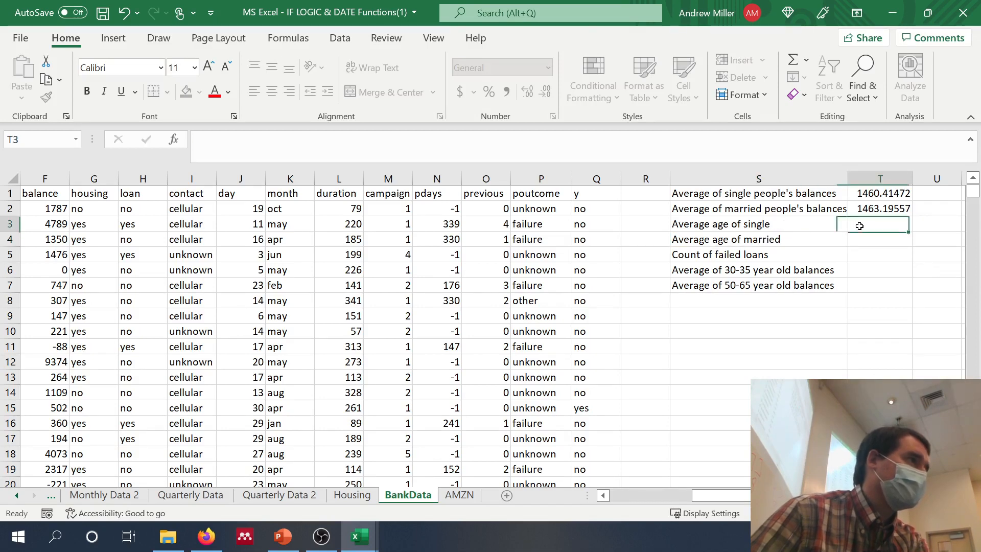
text(=average)
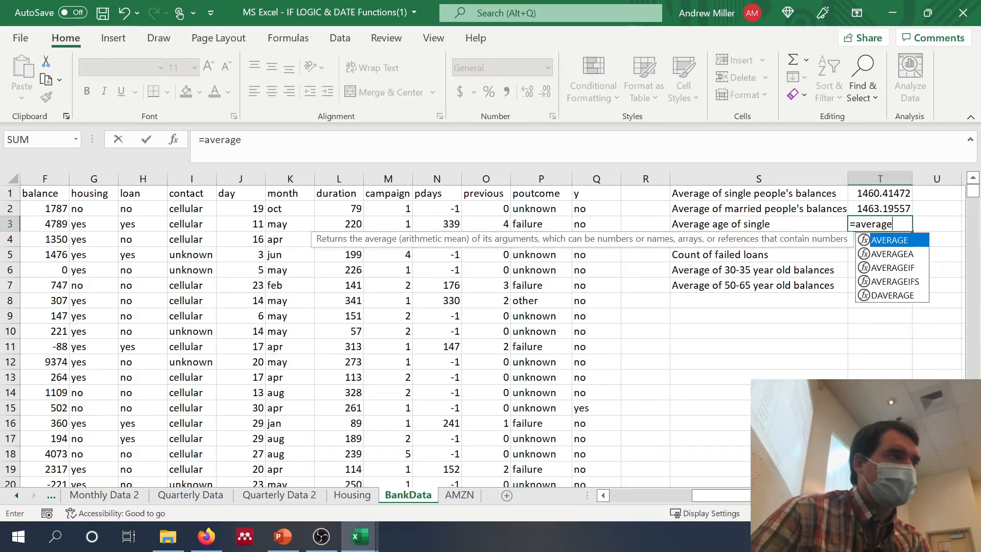
text(if()
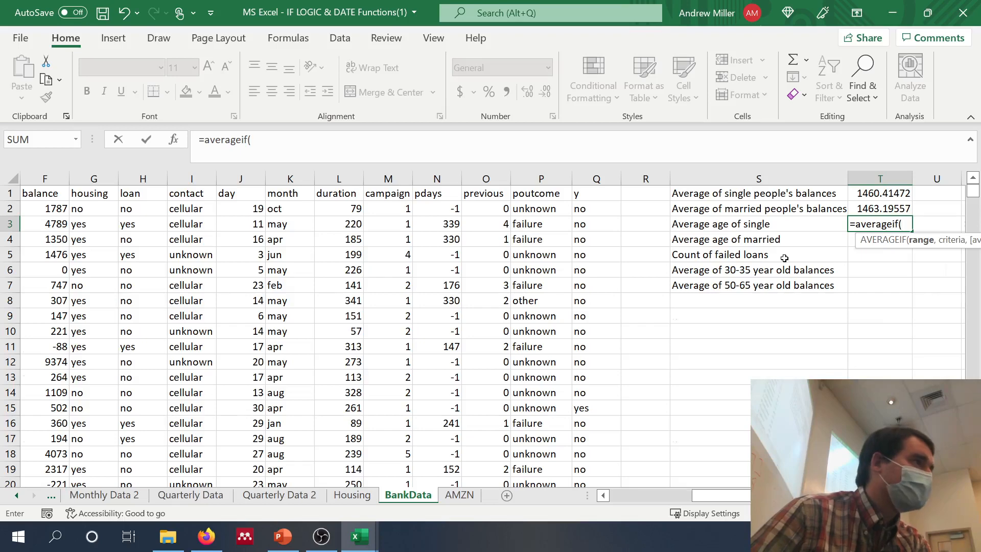
scroll(784, 258, left, 5)
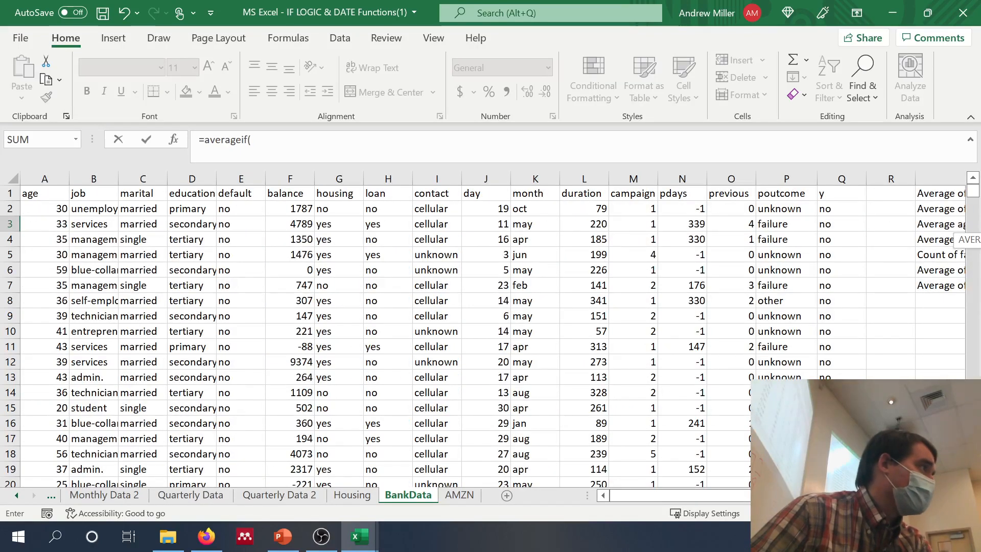
click(259, 140)
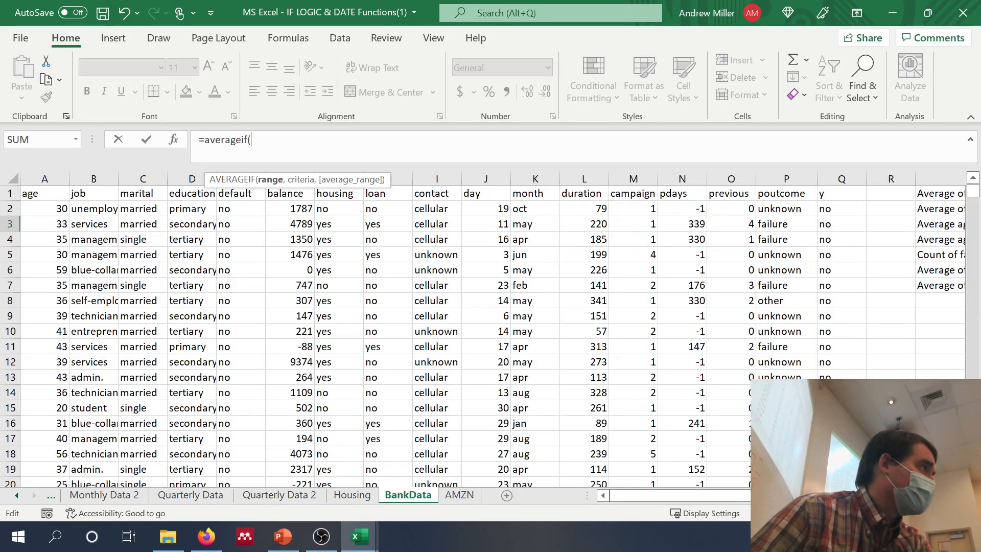
click(153, 178)
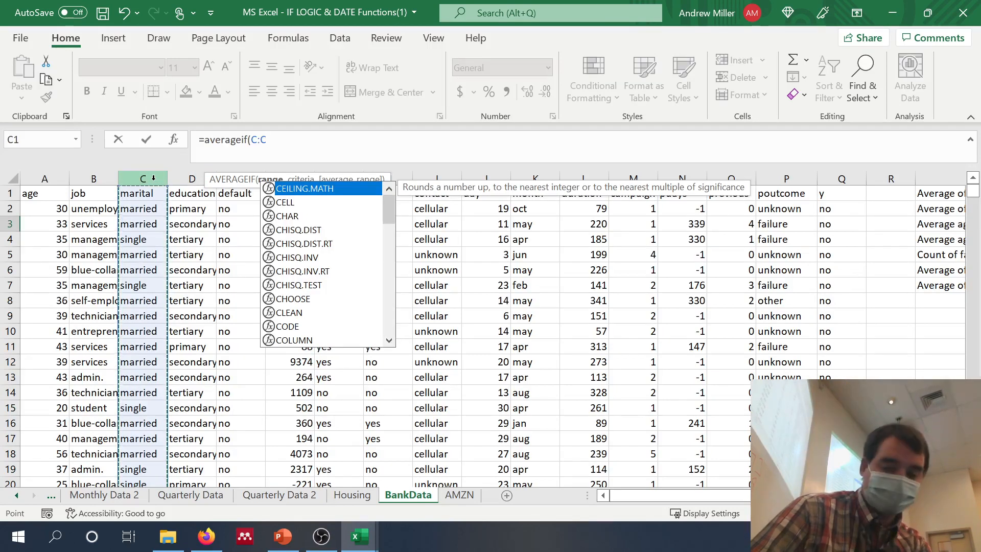
text(,"s)
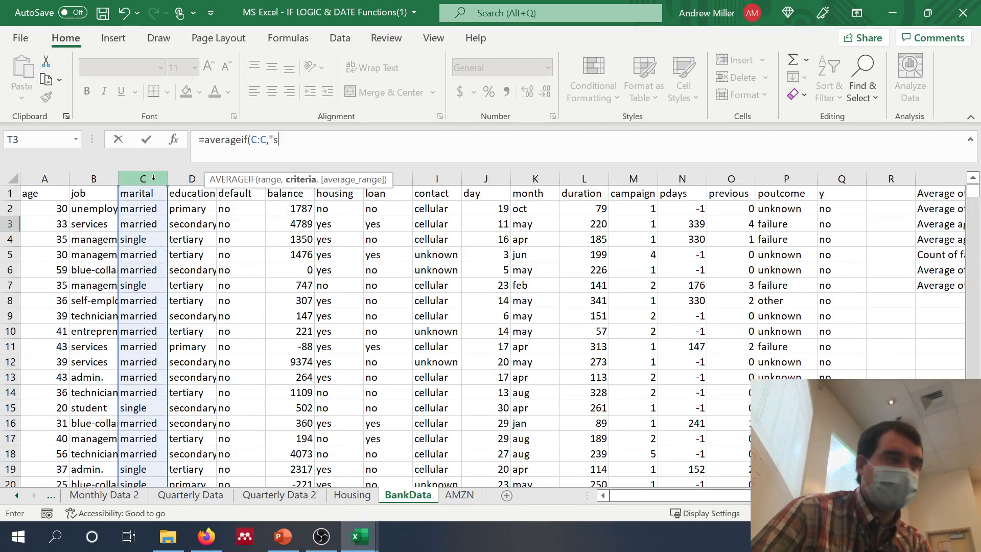
text(ingle)
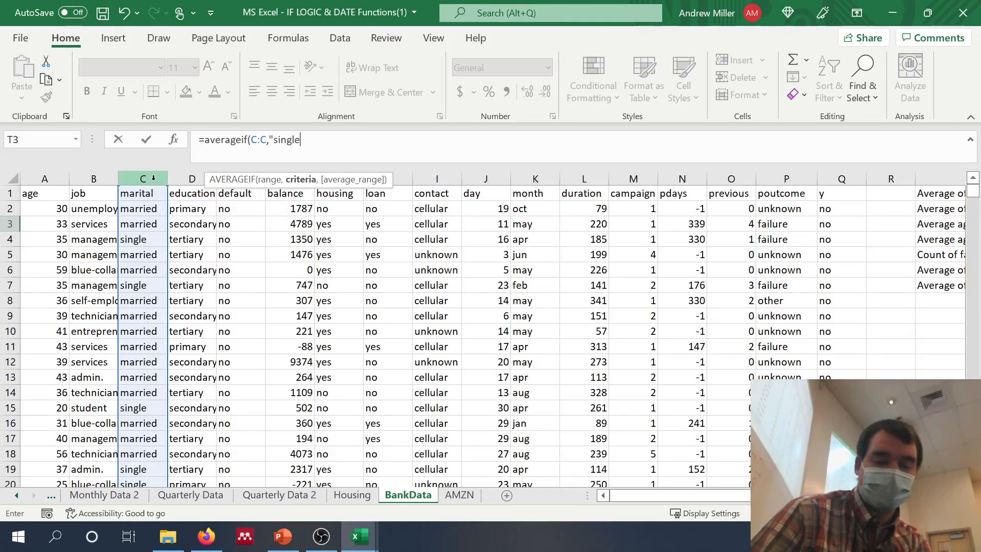
text(",)
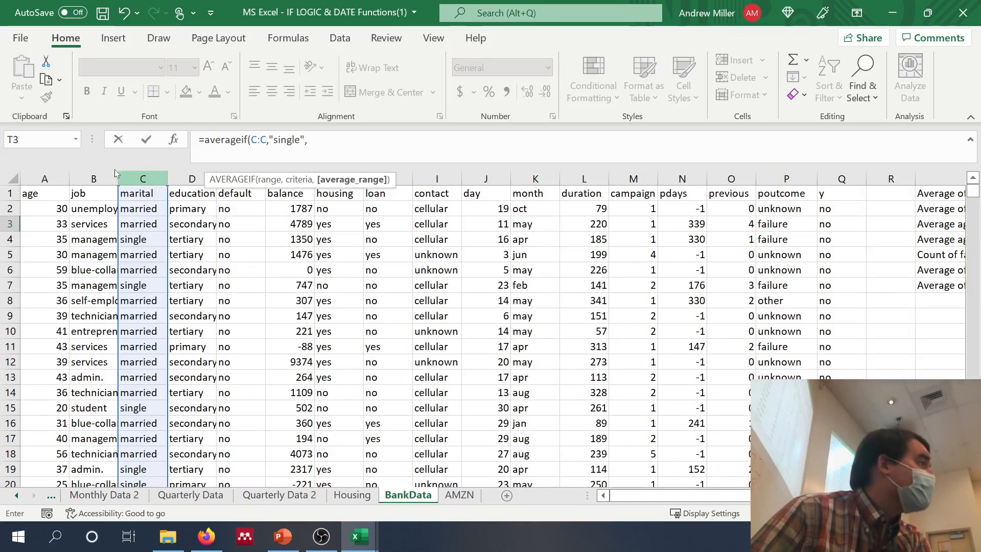
click(50, 177)
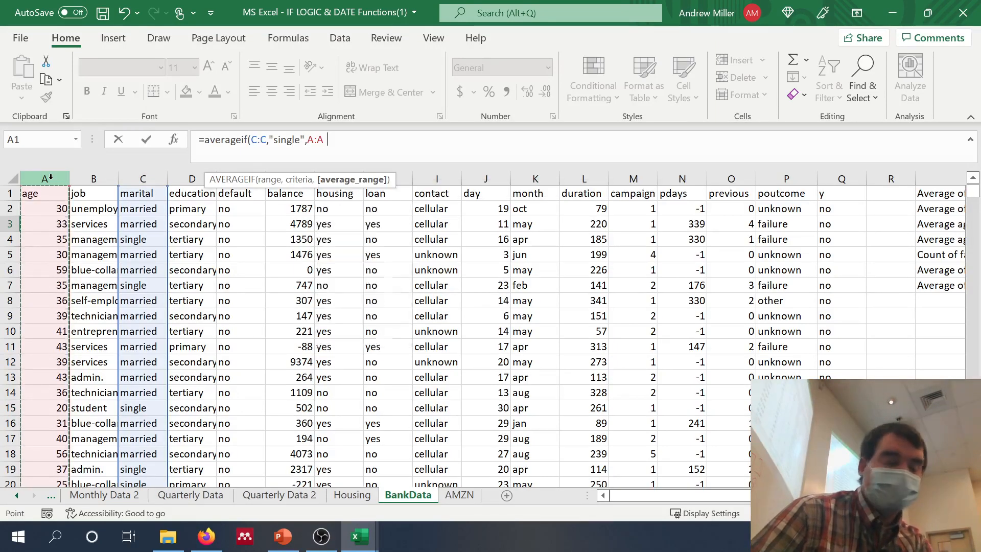
text())
key(Return)
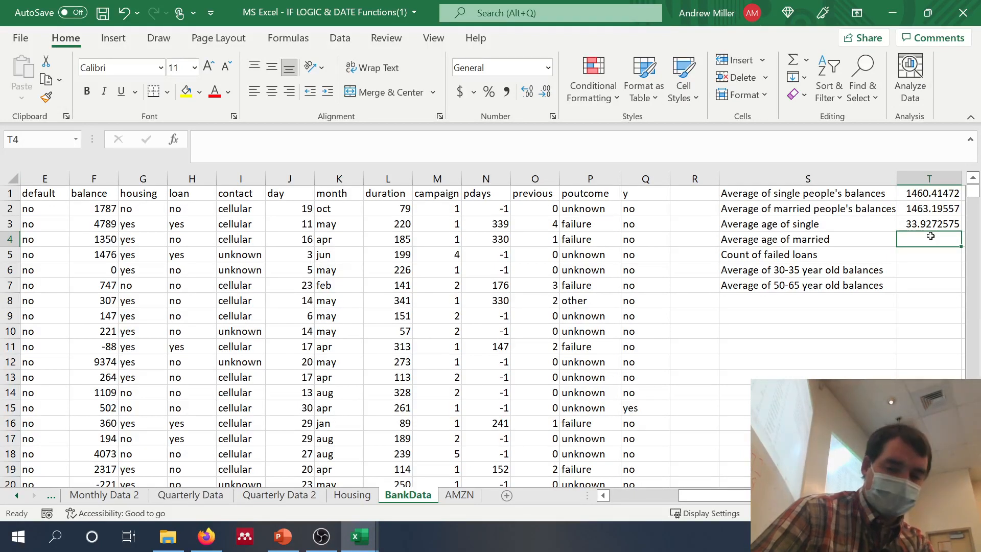
Calculate the average age of married people in T4 with =AVERAGEIF(C:C,"married",A:A)
text(=)
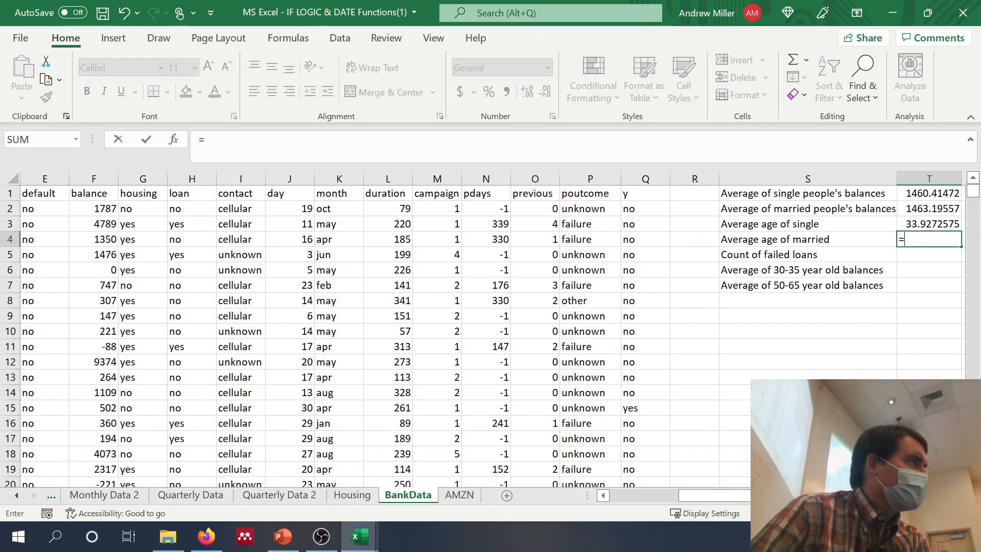
text(aver)
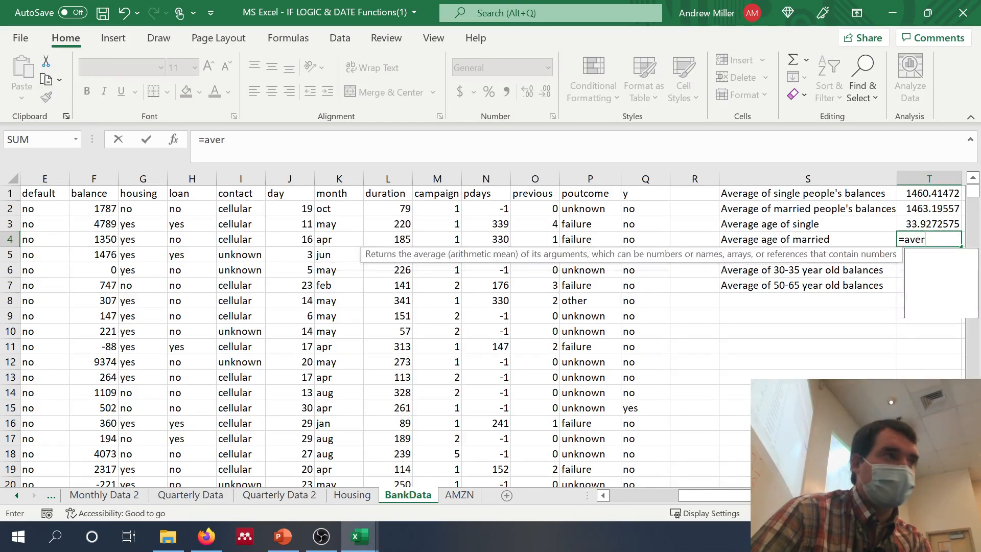
text(eage)
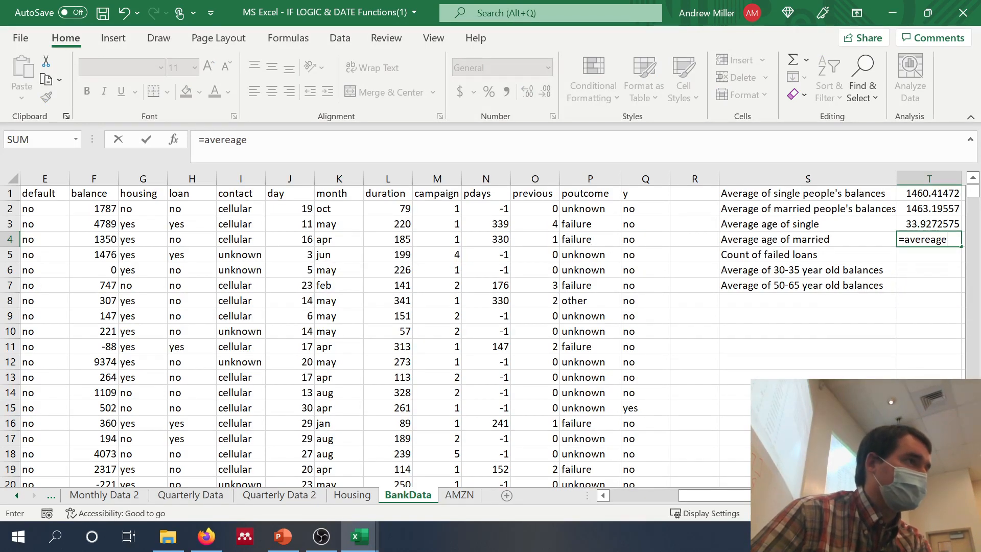
key(BackSpace)
key(BackSpace)
key(BackSpace)
key(BackSpace)
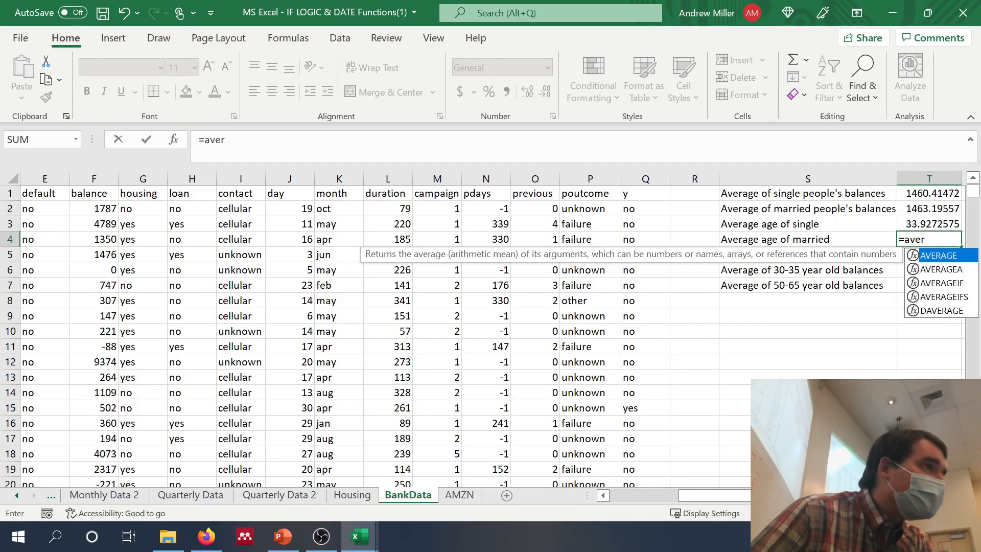
text(ageif()
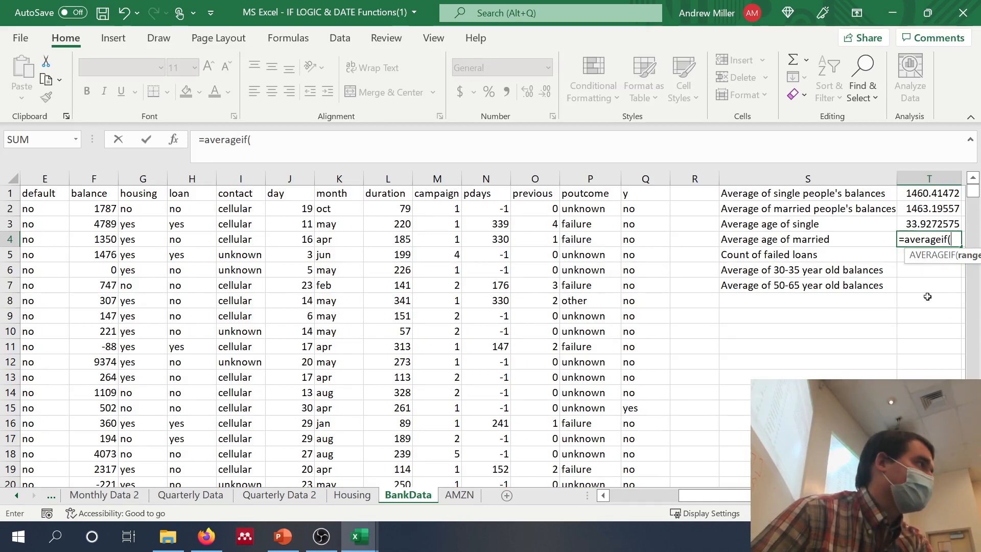
scroll(506, 327, left, 4)
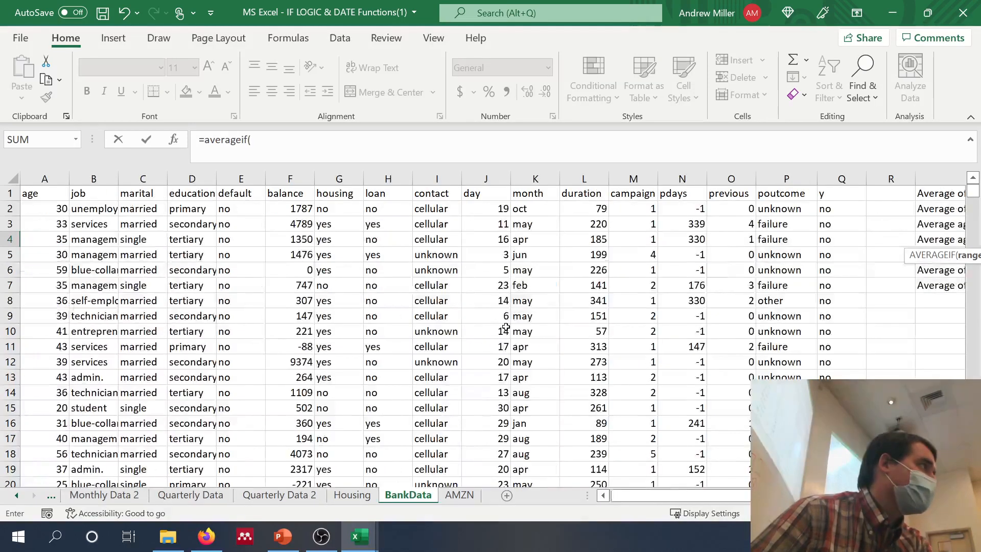
click(141, 176)
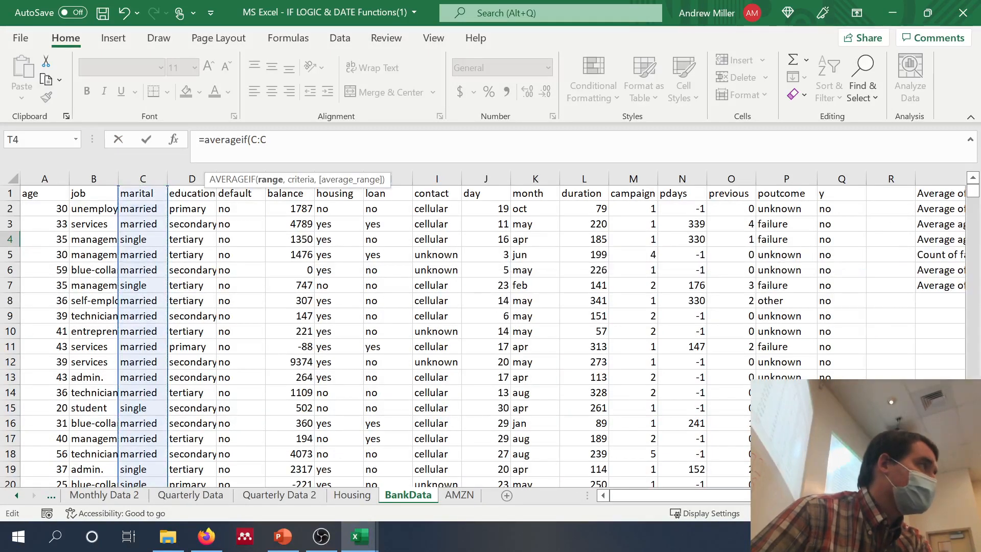
text(,"marriew)
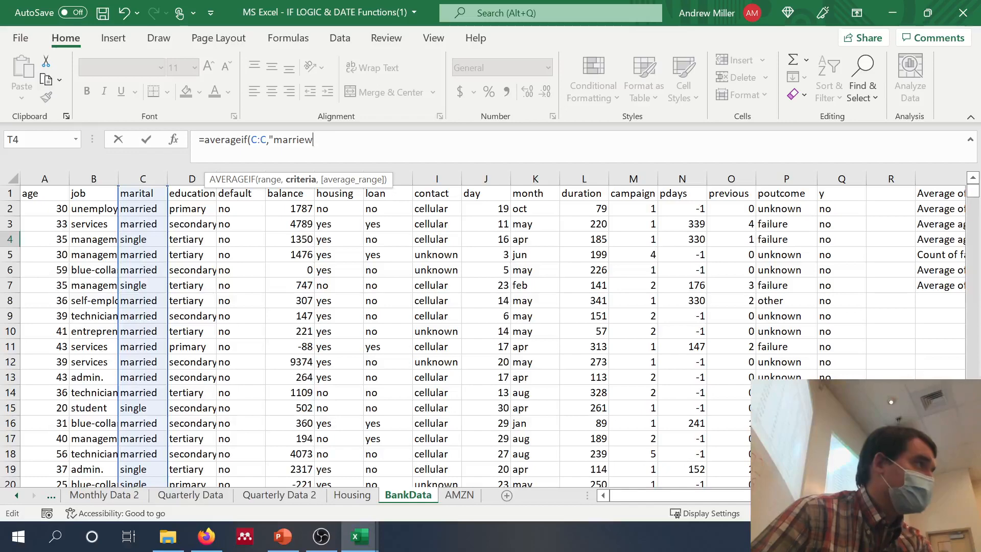
key(BackSpace)
text(d",)
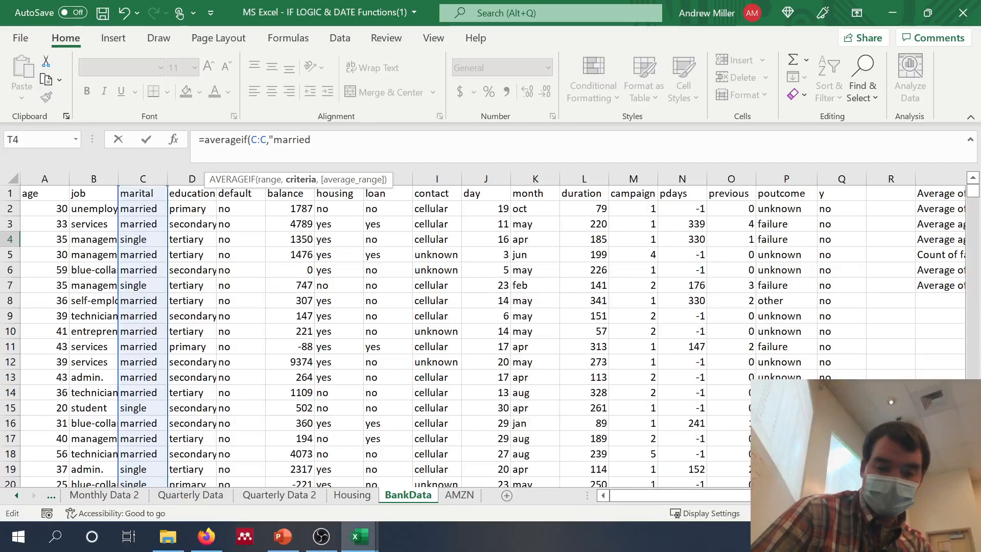
click(33, 176)
text())
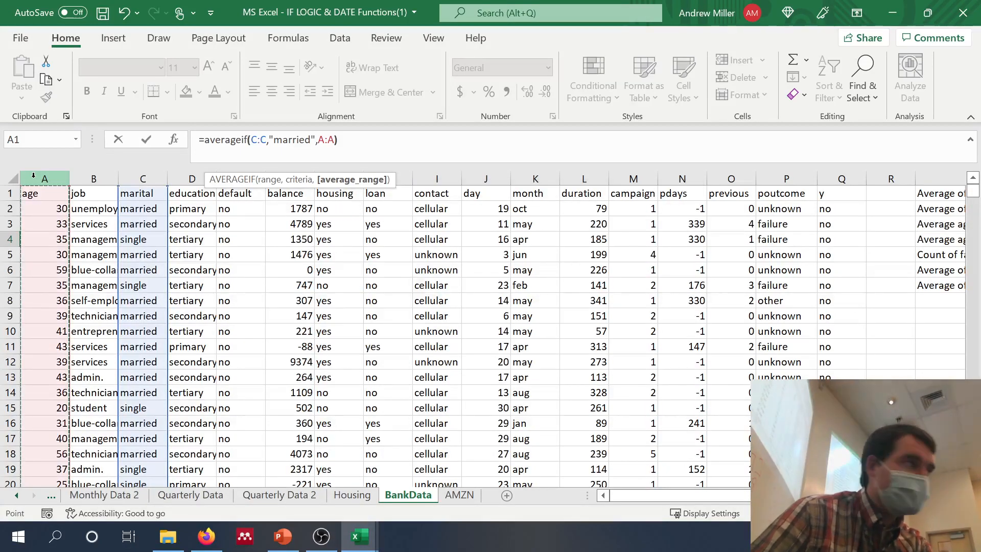
key(Return)
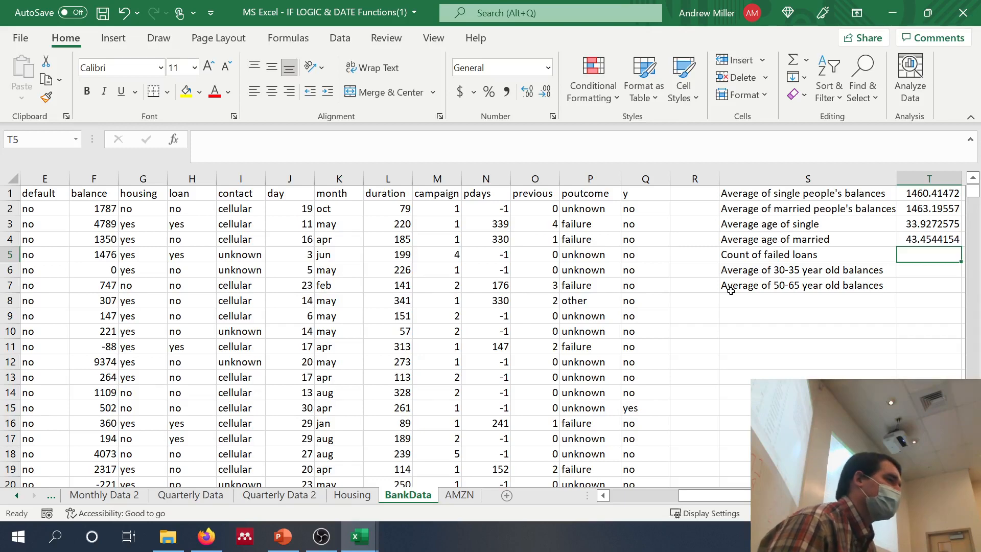
Start the failed-loans count in T5 with a COUNTIF over the poutcome column (P:P) and the criterion "failure"
click(598, 179)
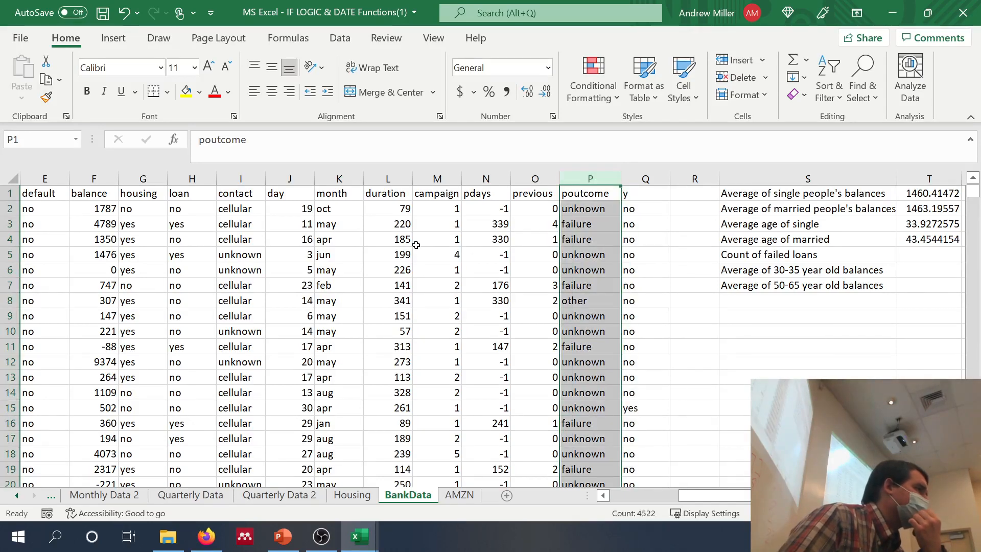
click(190, 174)
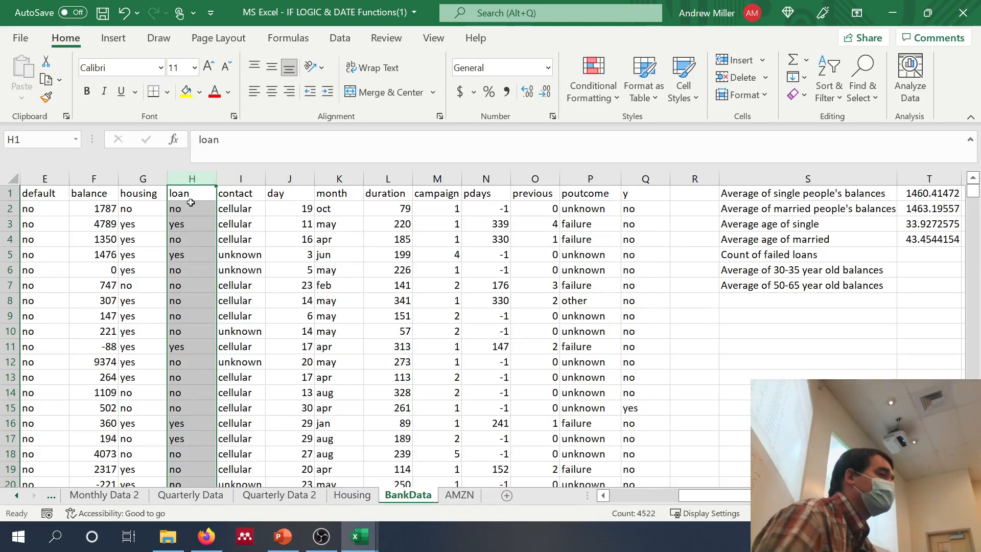
click(945, 258)
text(=)
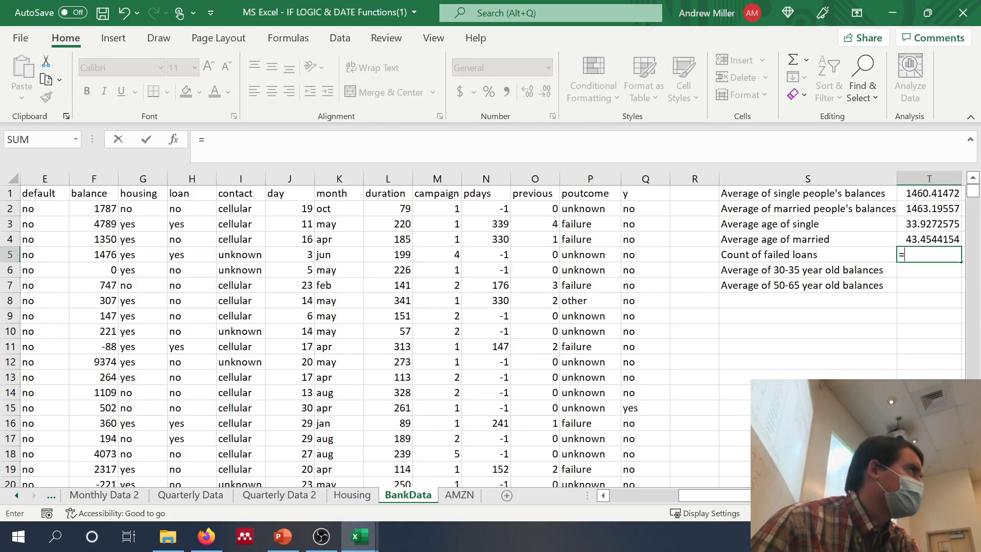
text(count)
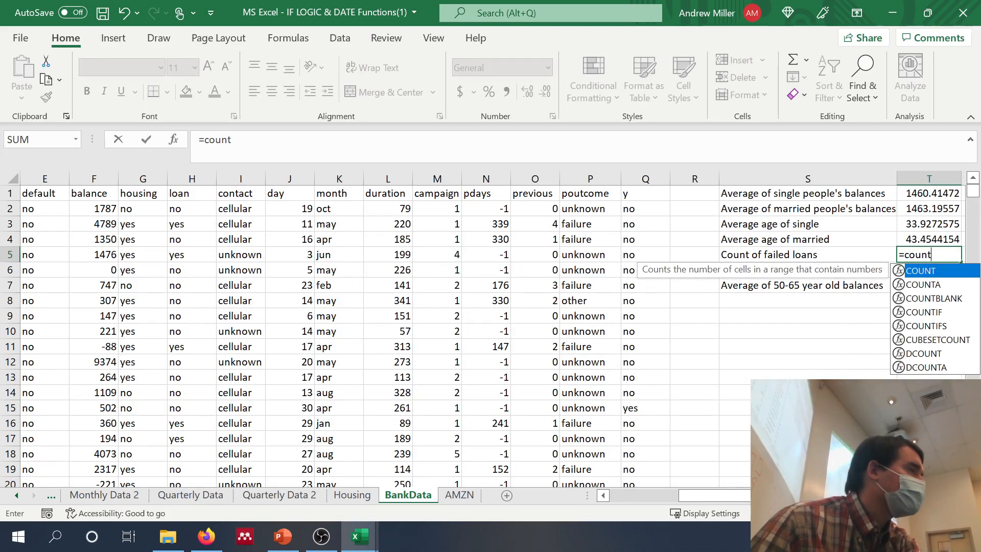
text(if()
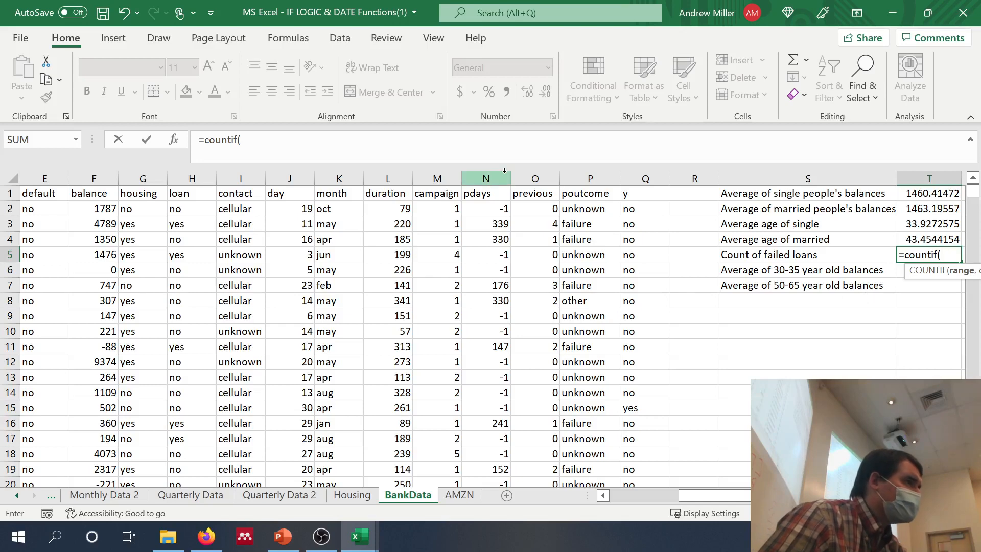
click(573, 177)
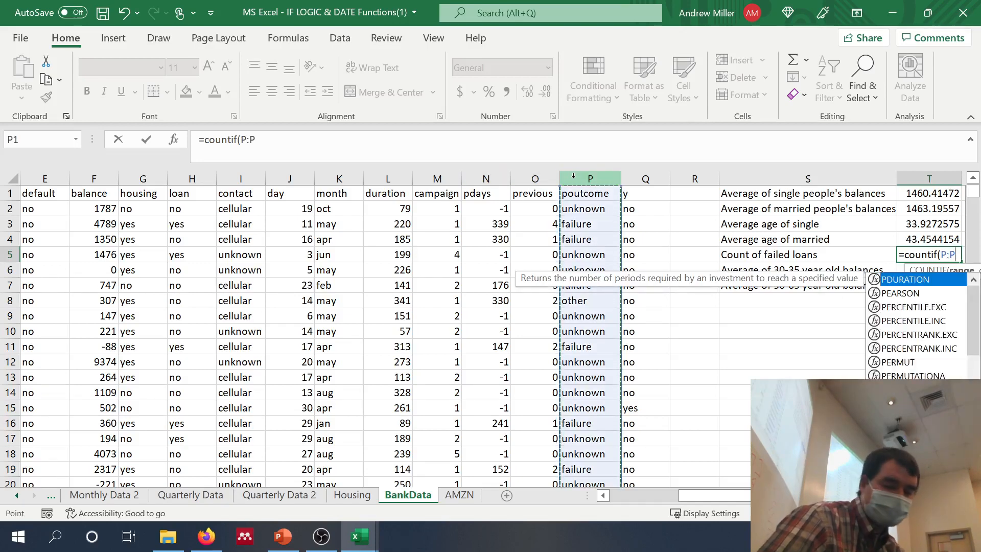
text(,)
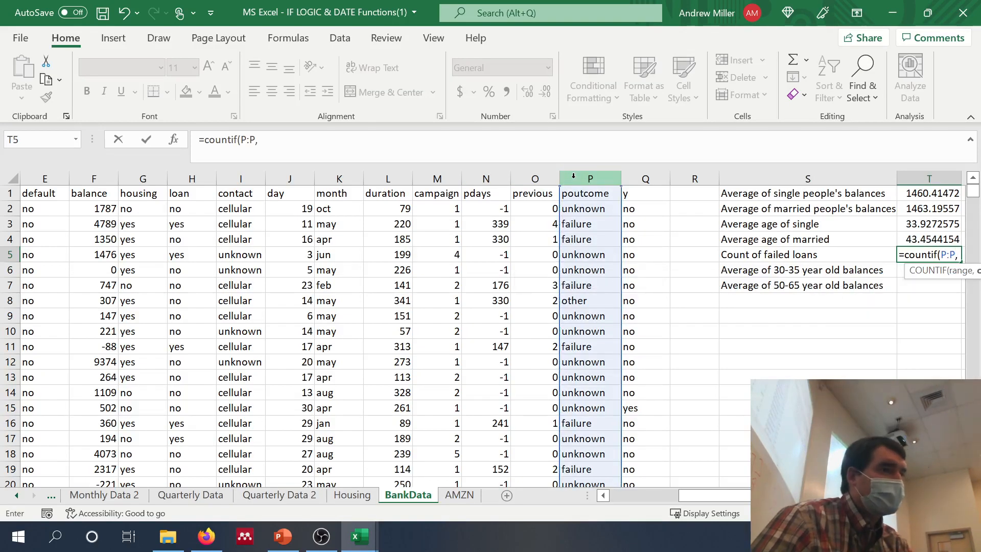
text("failure)
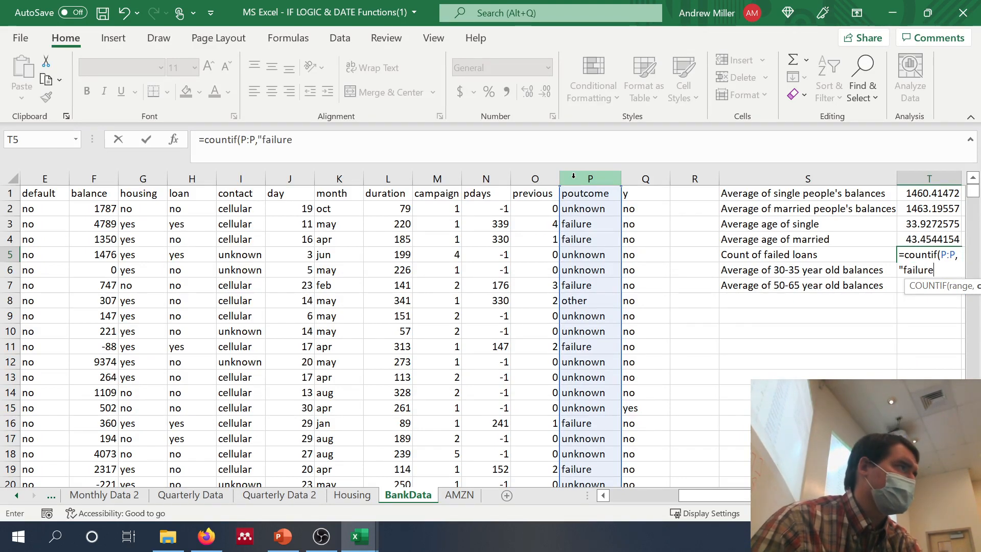
text(=AVERAGEIF(C:C,"married",A:A))
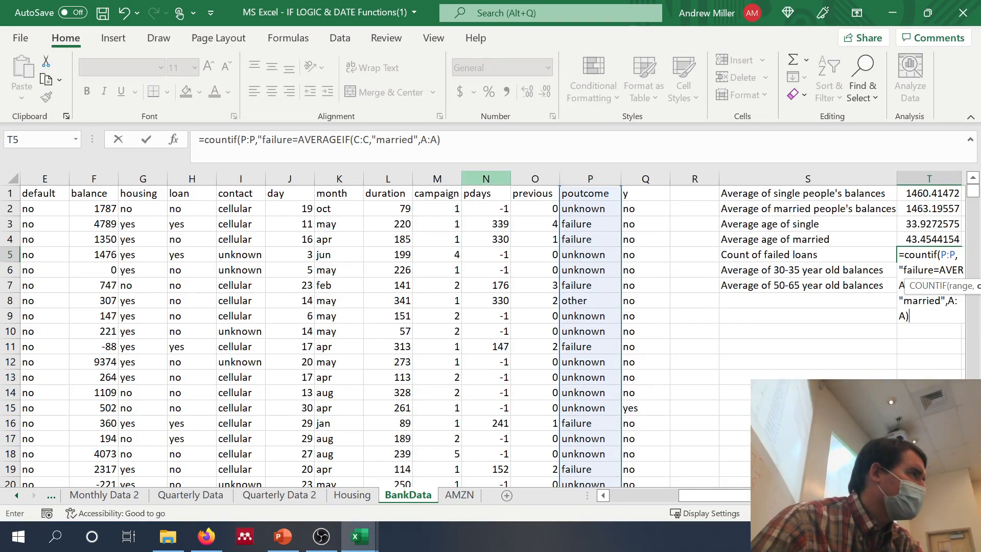
click(441, 140)
key(shift+Left)
key(shift+Left)
key(shift+Left)
key(shift+Left)
key(shift+Left)
key(shift+Left)
key(shift+Left)
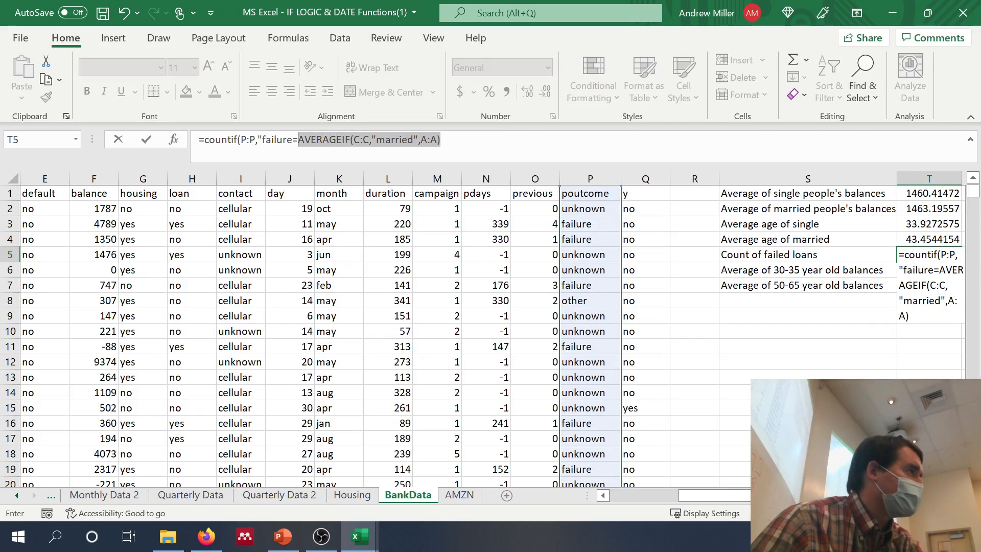
Complete the T5 formula as =COUNTIF(P:P,"failure") and review the range it counts
text("failure)
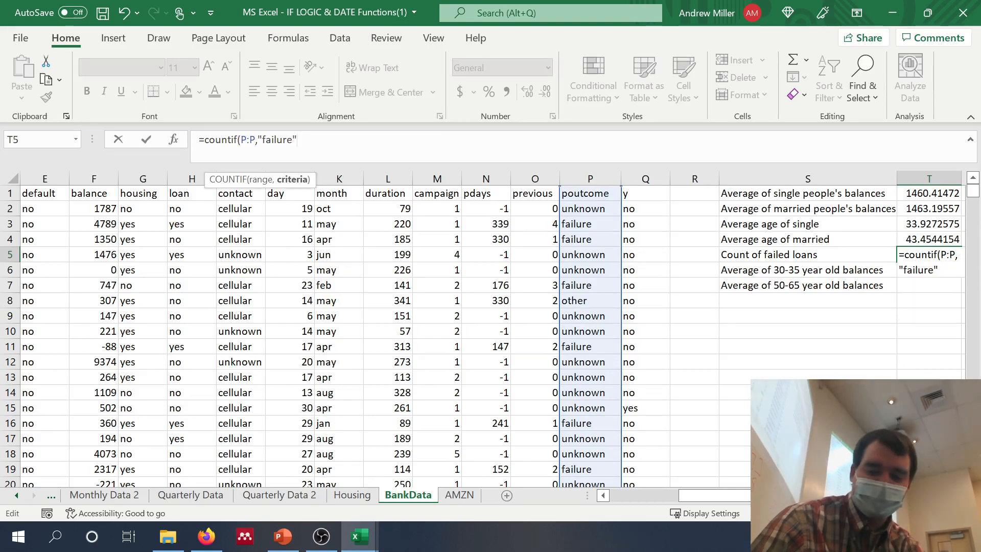
text())
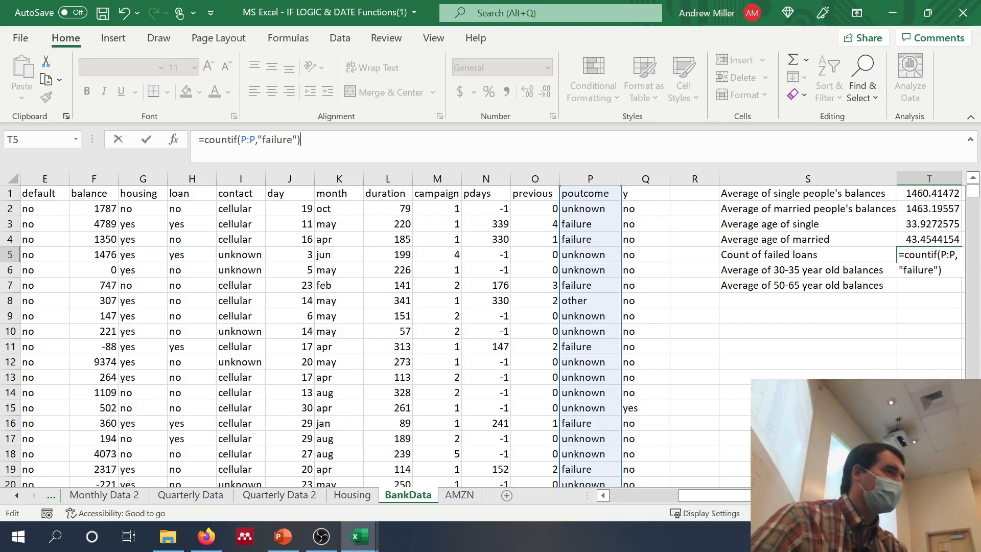
key(Return)
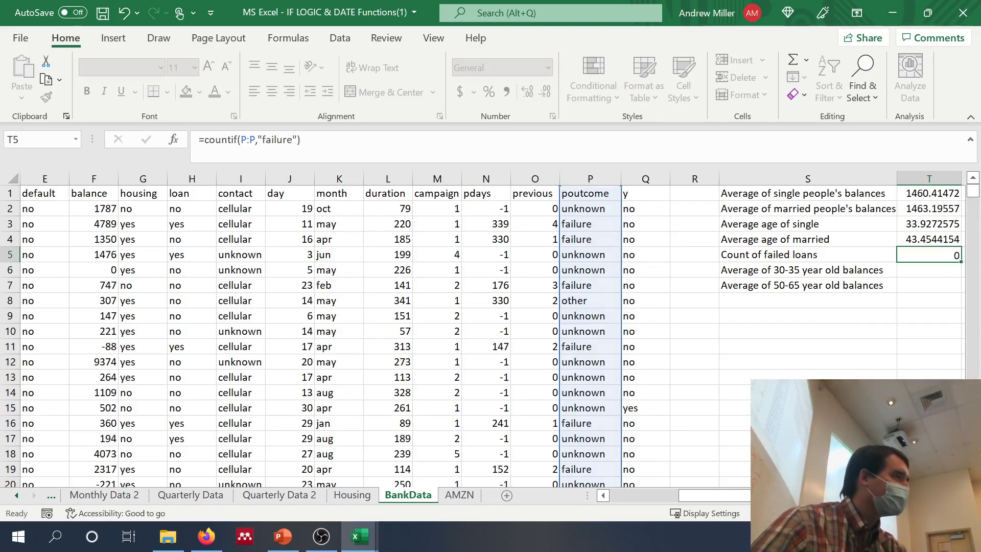
click(946, 253)
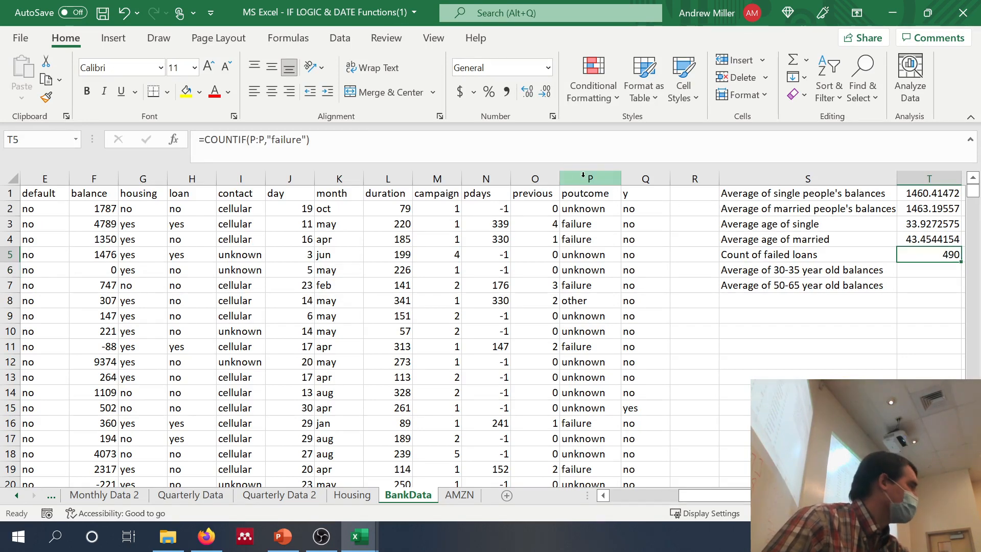
click(434, 134)
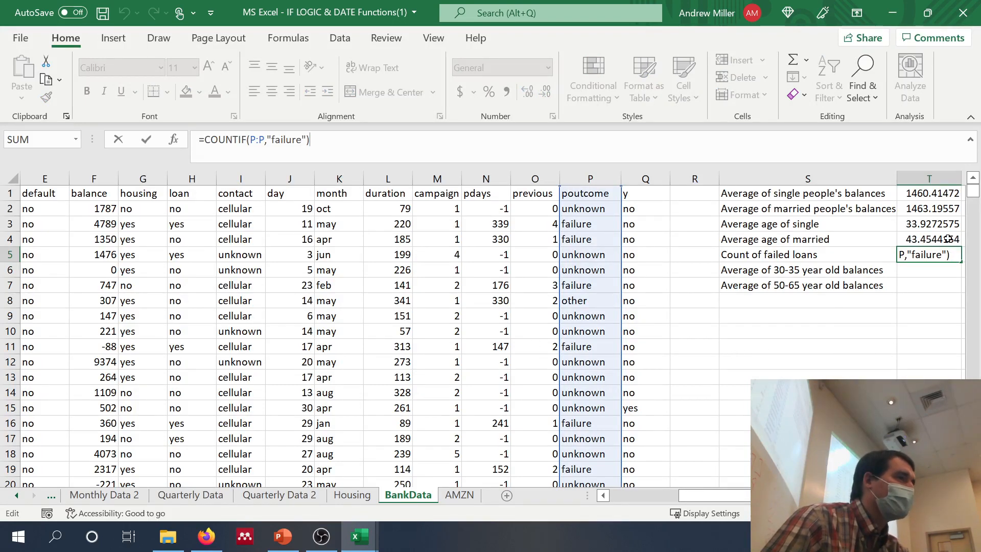
key(Return)
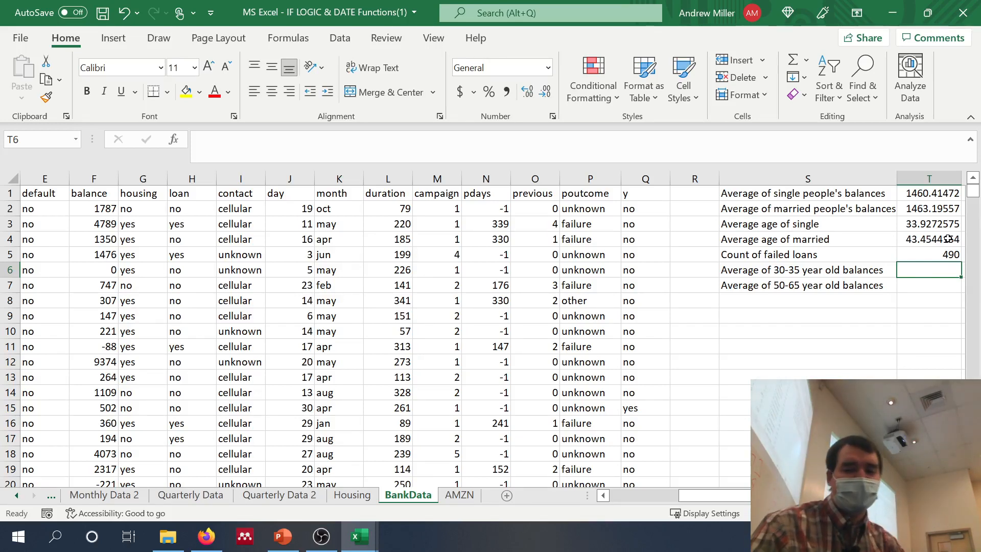
Start an AVERAGEIFS formula in T6 for the 30-35 year old balances, using the balance column (F:F) as the average range
text(=)
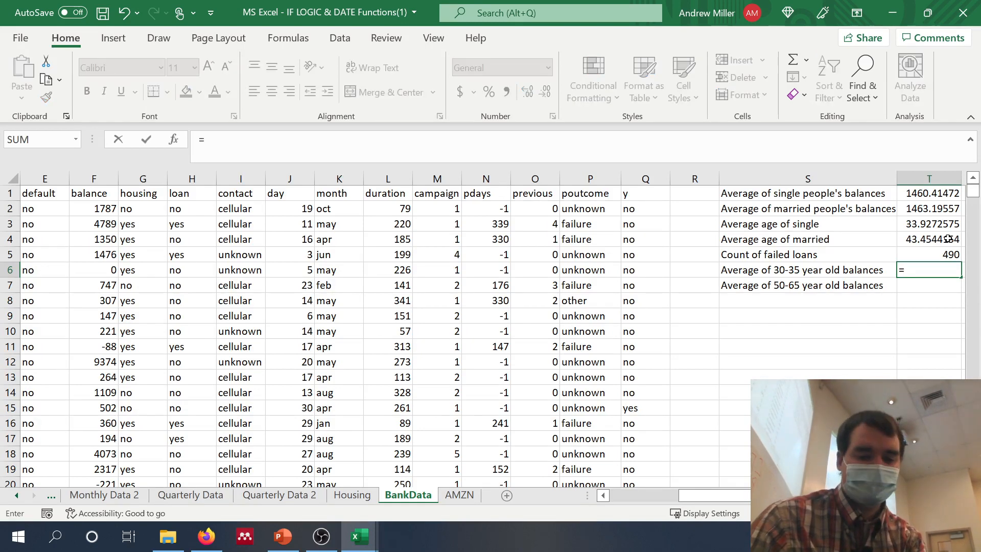
text(averageifs)
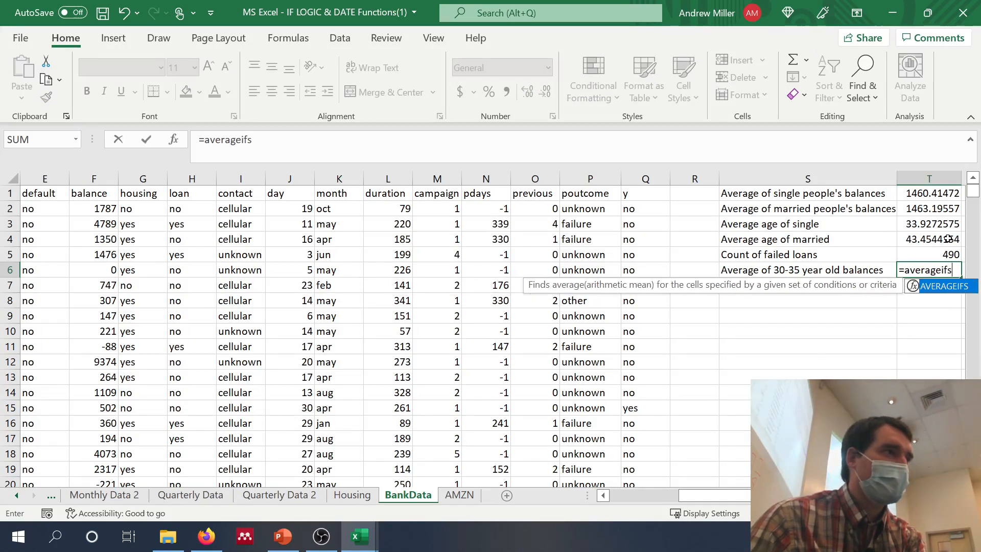
text(()
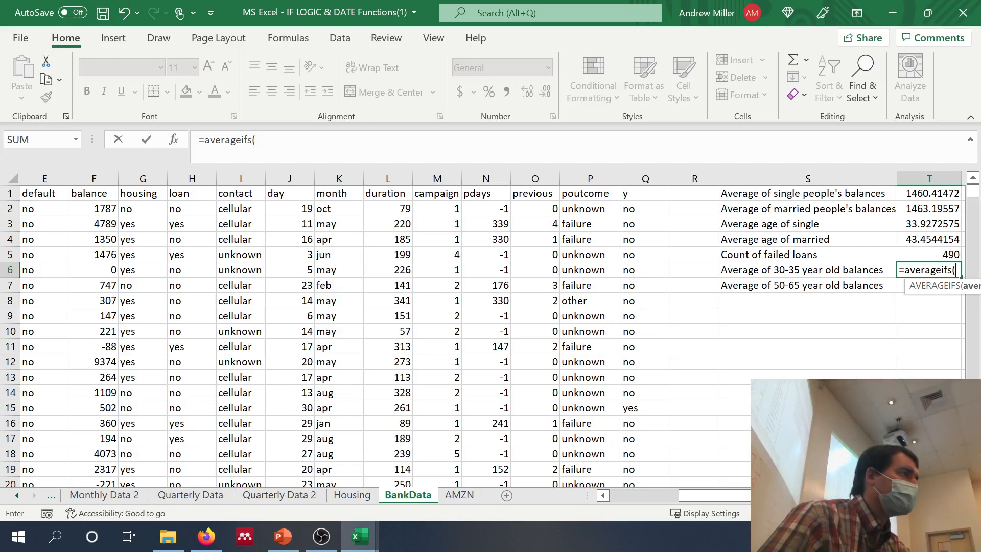
click(562, 144)
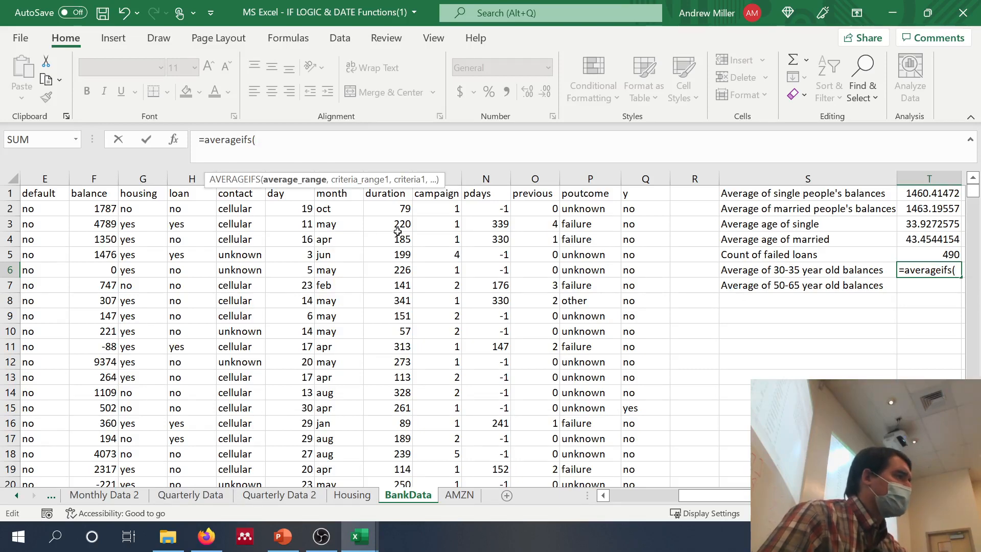
scroll(379, 292, left, 3)
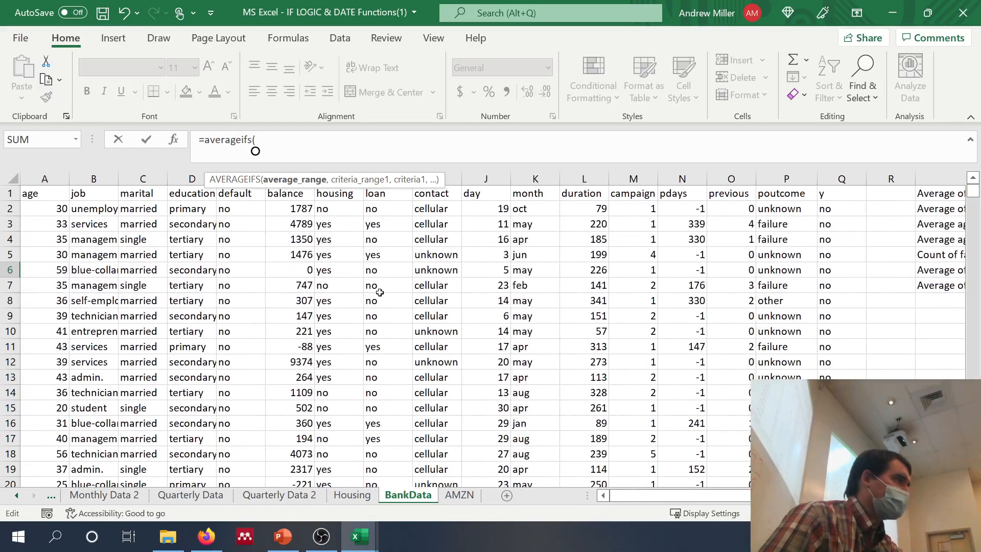
scroll(380, 293, right, 3)
scroll(380, 292, left, 3)
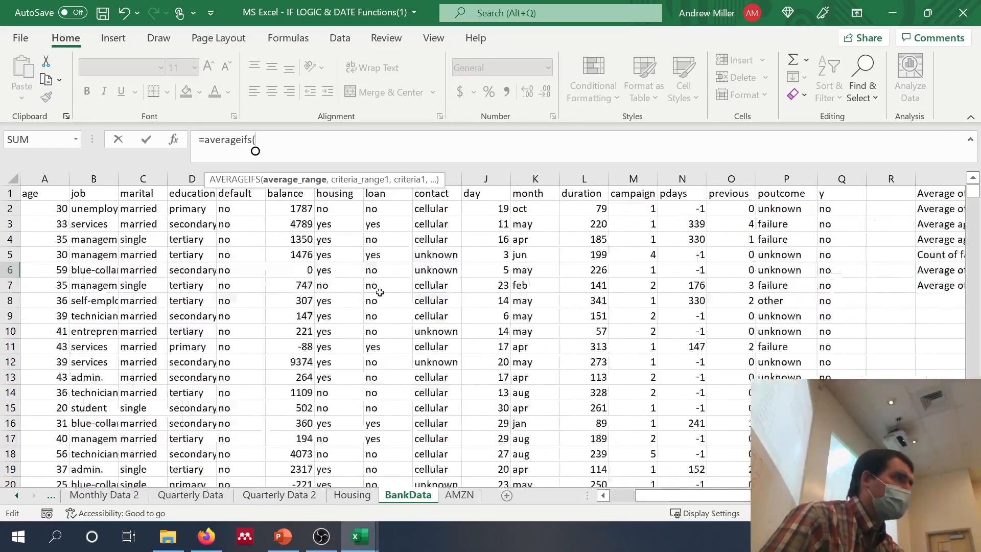
scroll(380, 292, right, 10)
scroll(380, 292, left, 6)
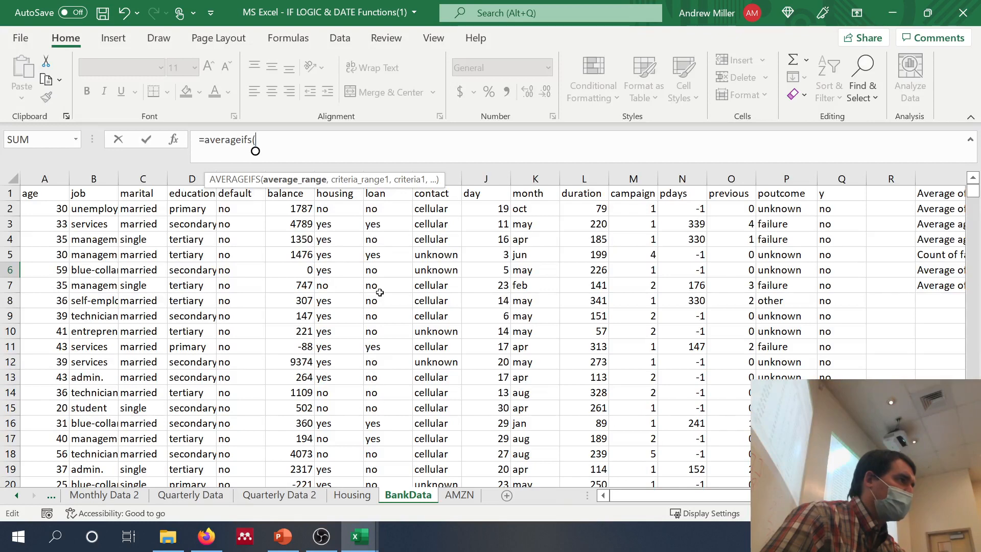
click(289, 182)
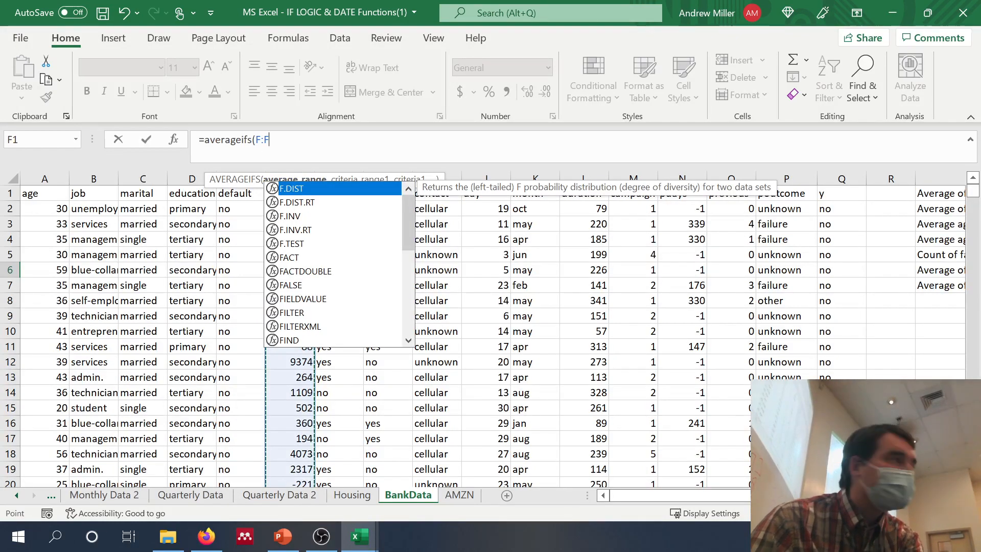
text(,)
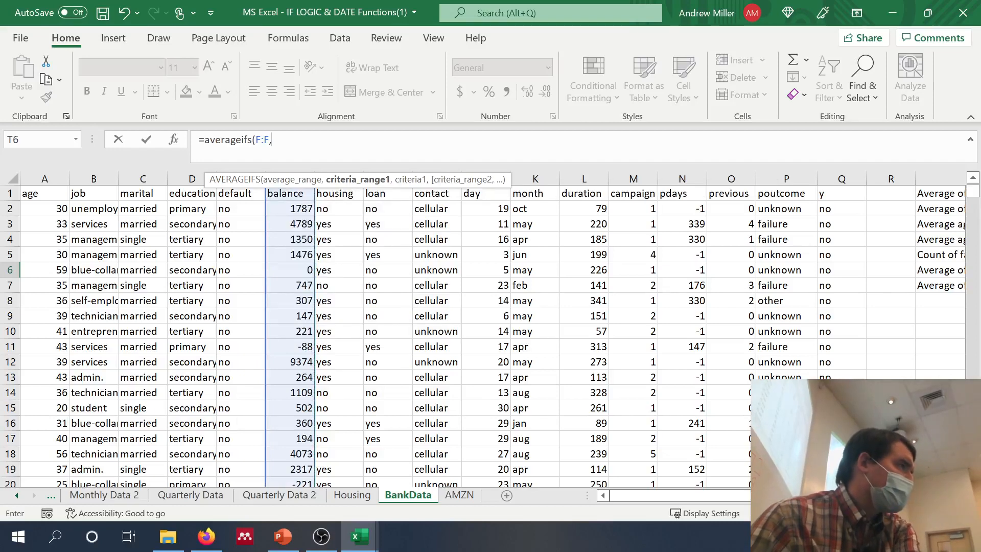
Add the first condition to the T6 formula: age column A:A with the criterion ">29"
click(45, 170)
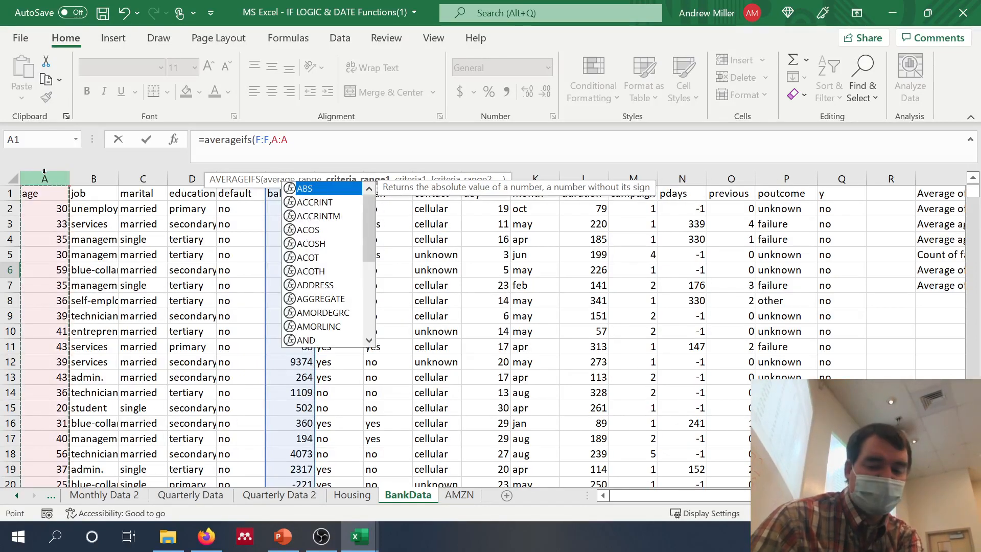
text(,)
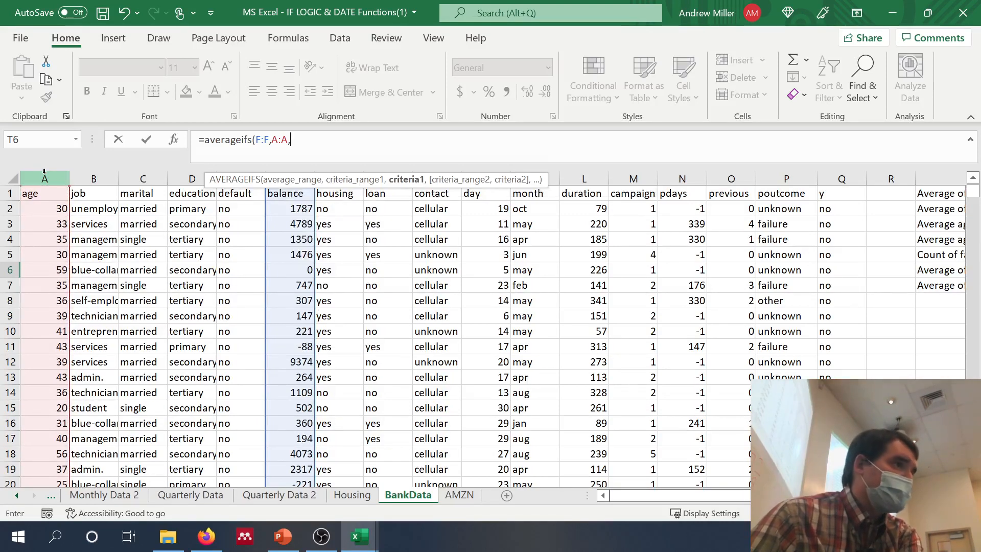
scroll(173, 203, right, 6)
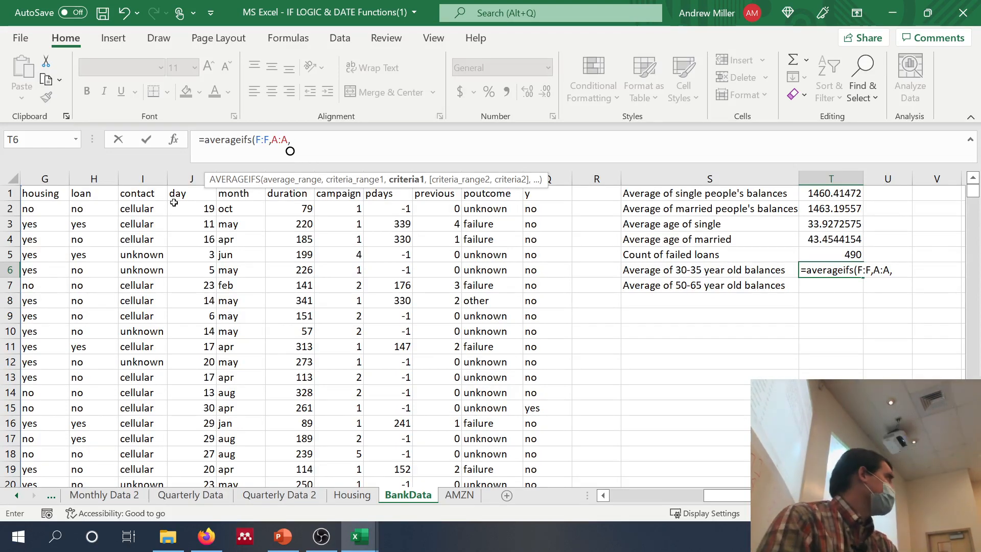
text(")
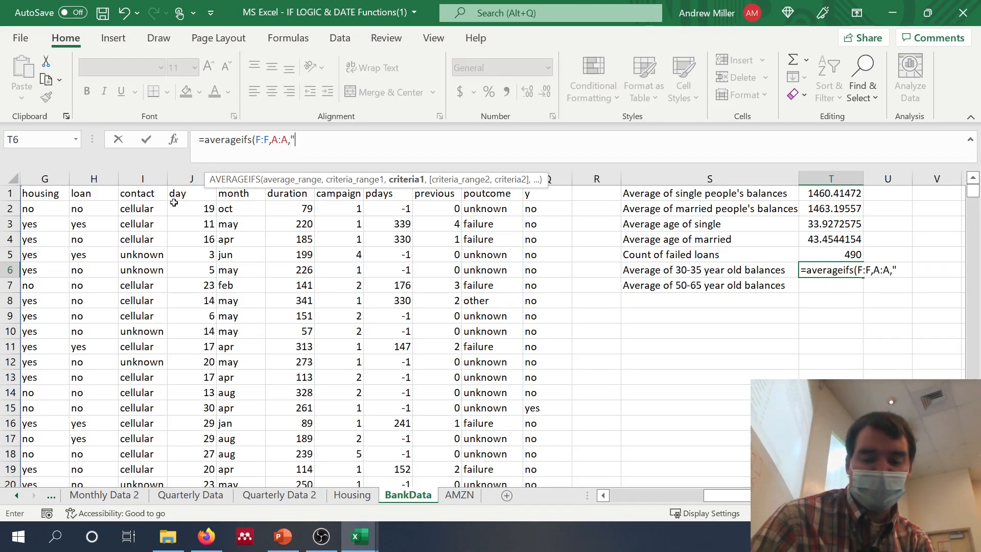
text(>29")
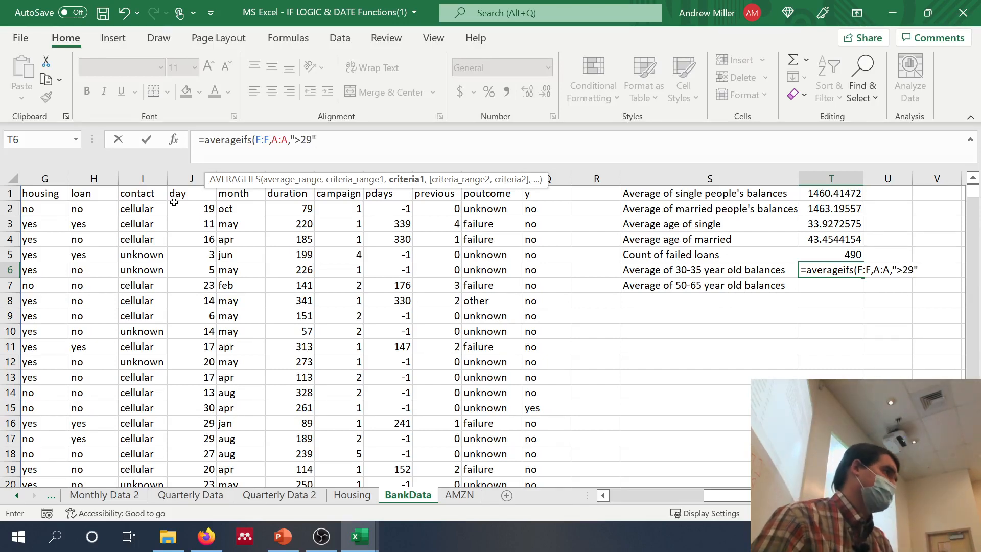
Complete the T6 formula with a second condition, age column A:A with the criterion "<36", and review the finished formula
text(,)
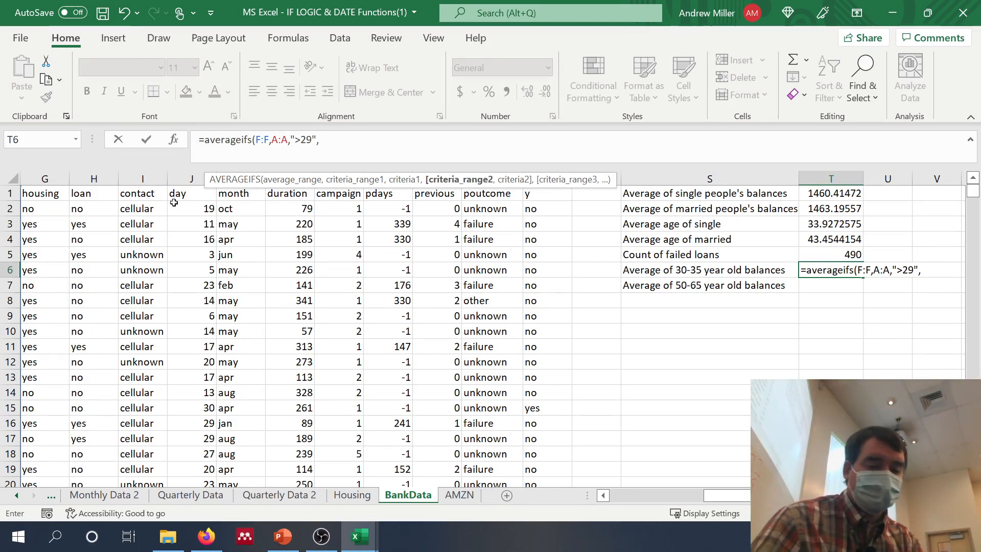
text(A:A)
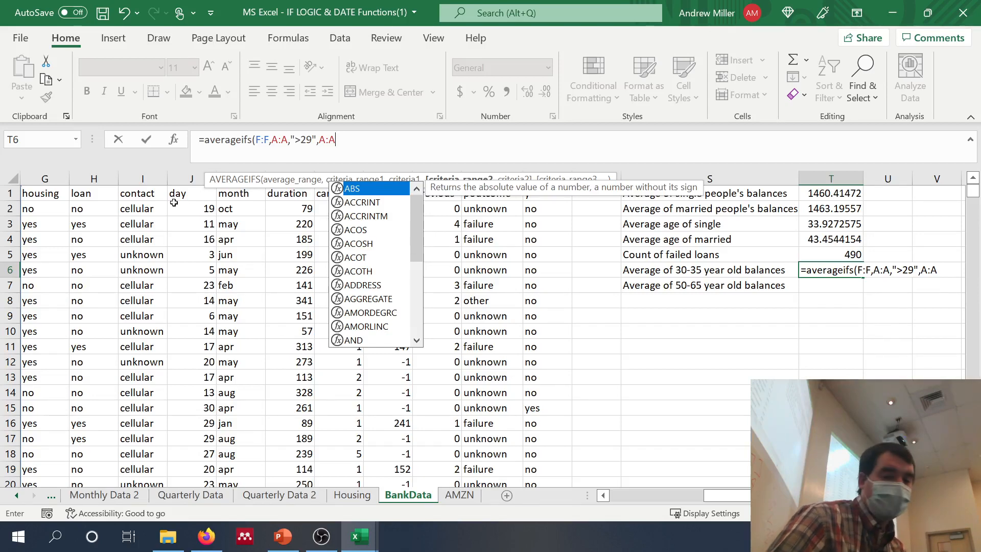
text(,)
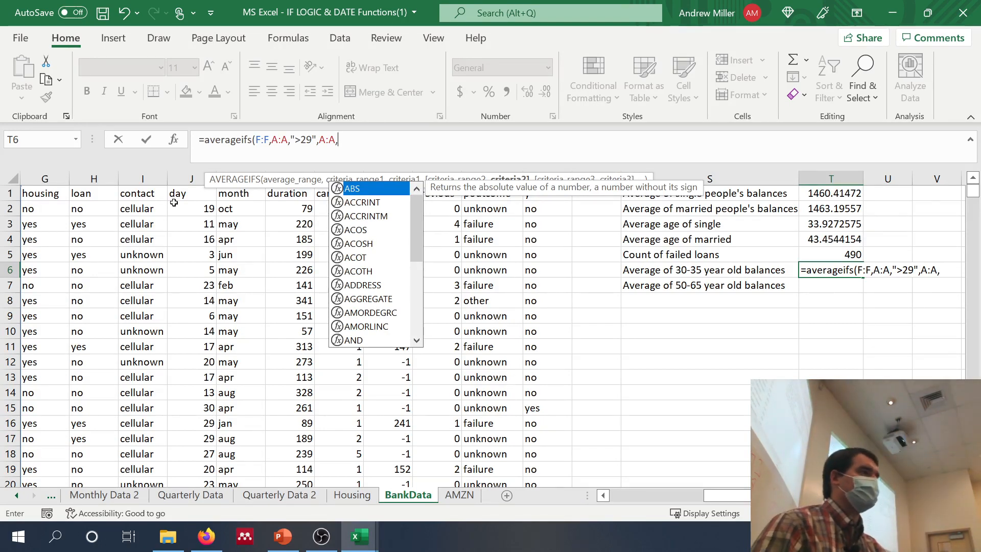
text("<3)
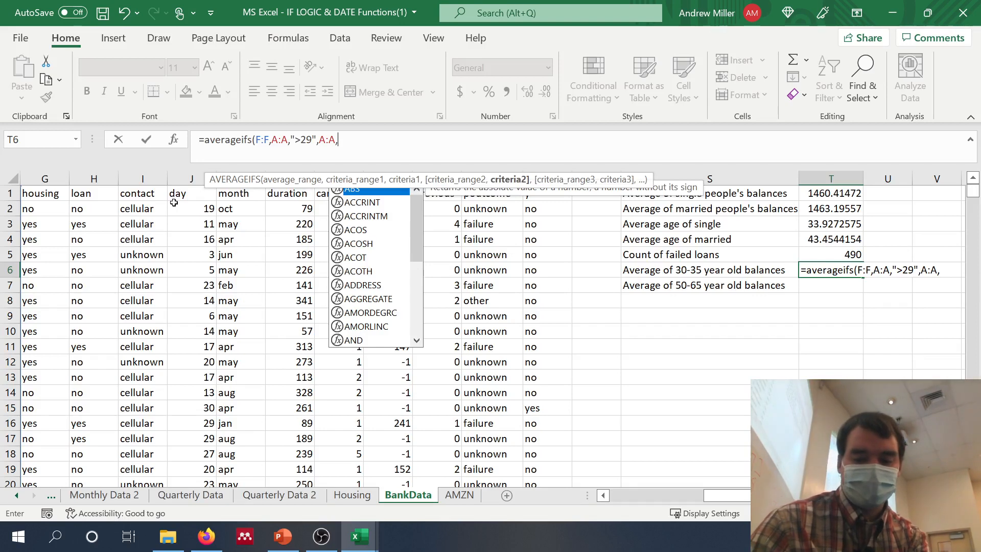
text(6"))
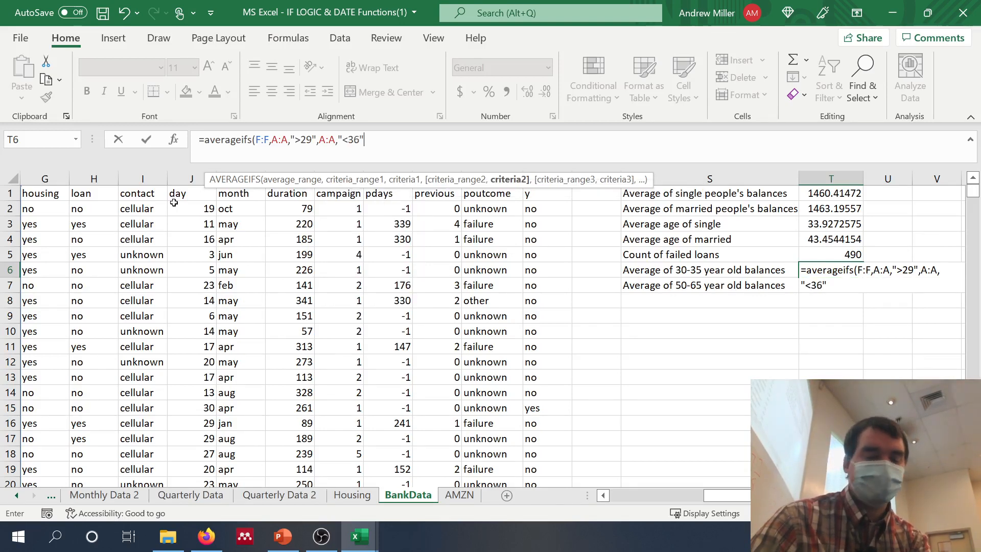
key(Return)
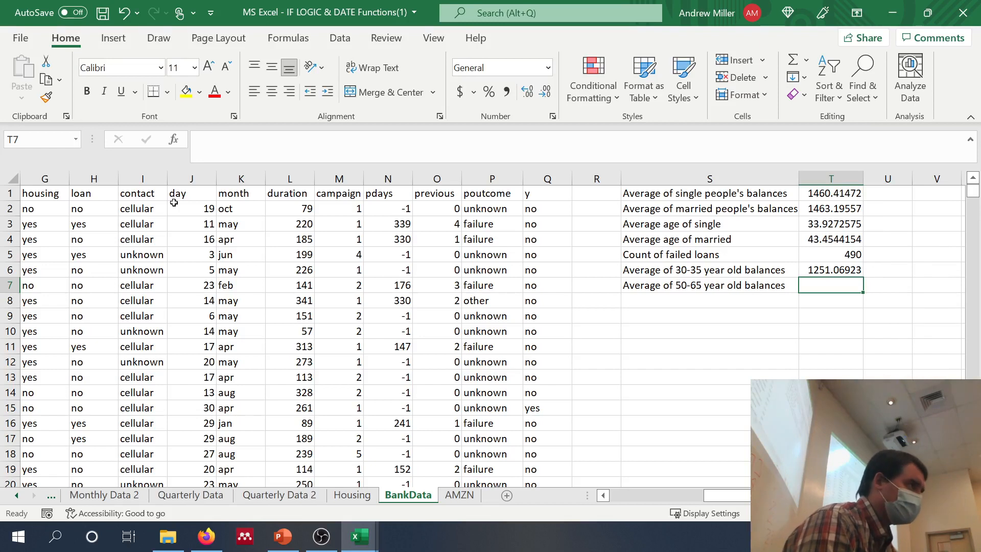
key(Up)
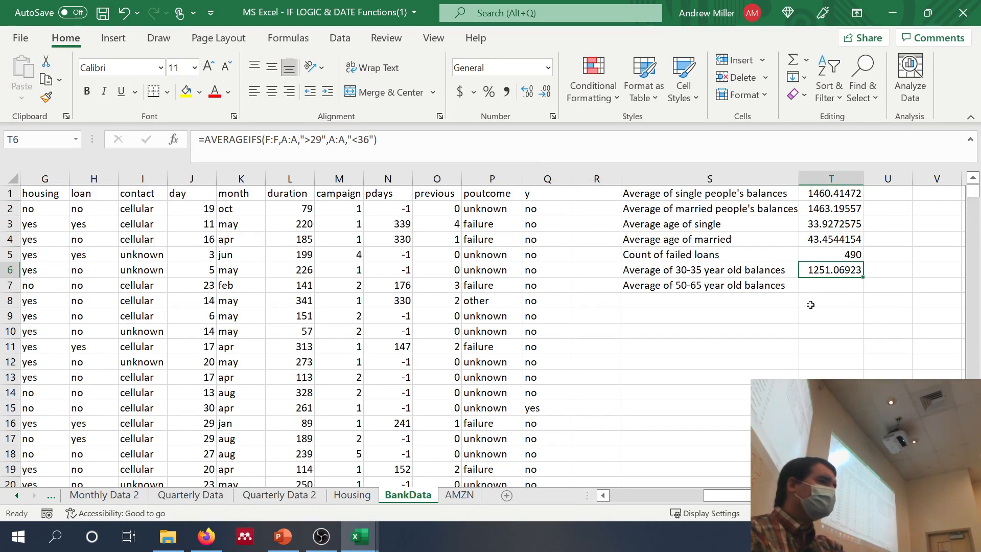
Start an AVERAGEIFS formula in T7 for the 50-65 year old balances, using the balance column (F:F) as the average range
key(Down)
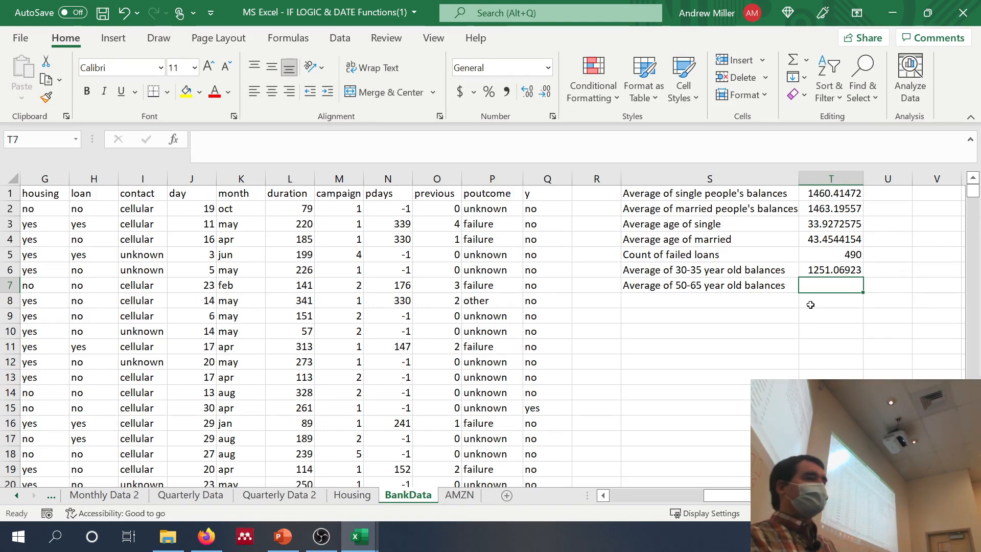
text(=)
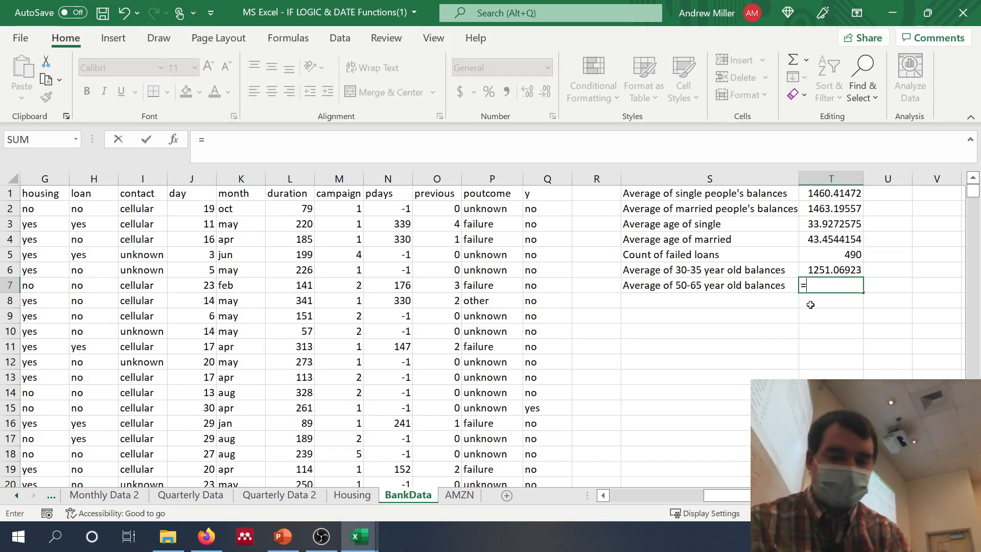
text(average)
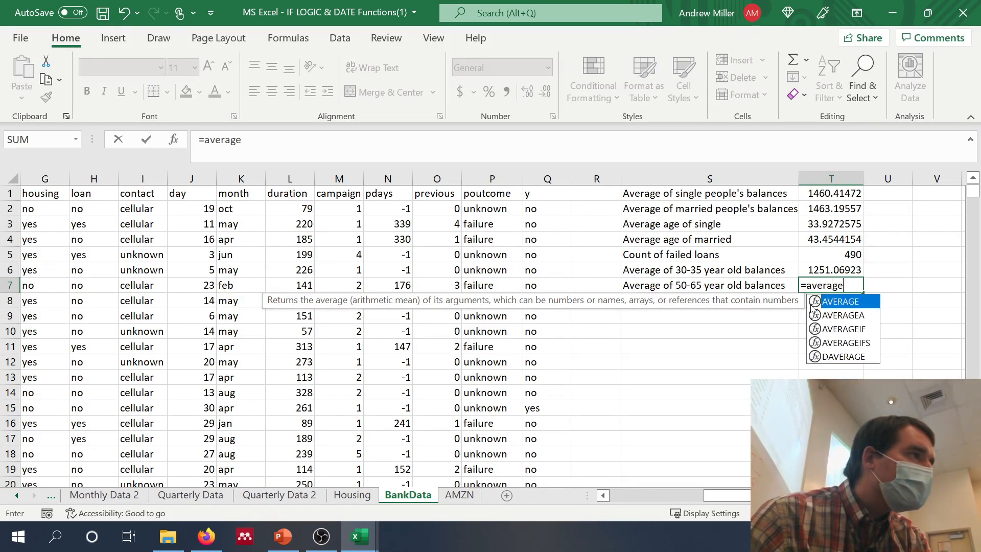
text(ifs()
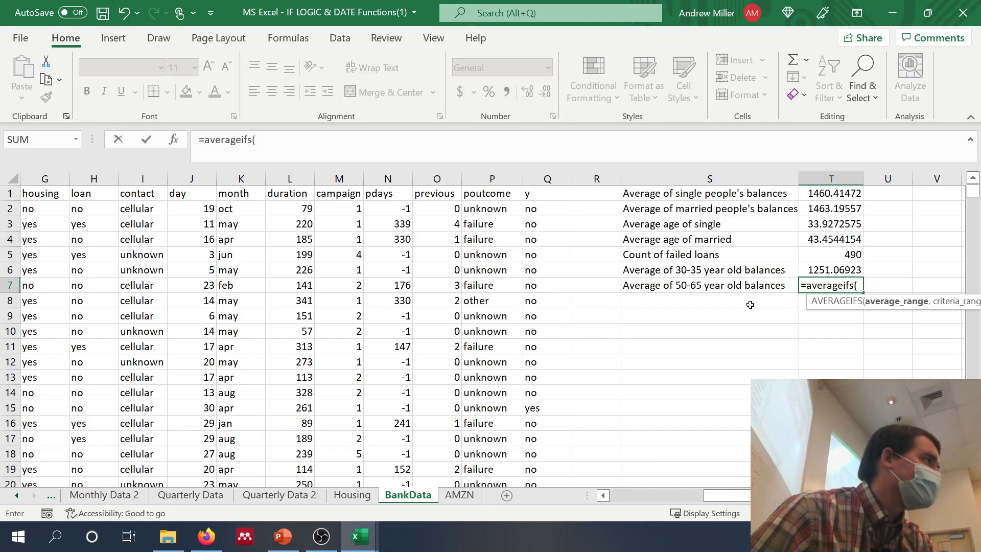
scroll(750, 305, left, 3)
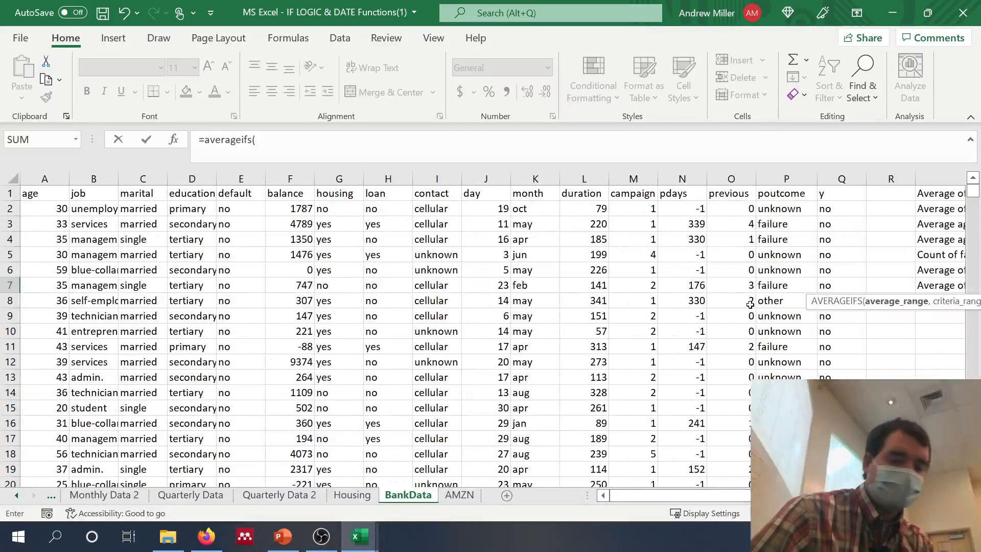
text(F:F,)
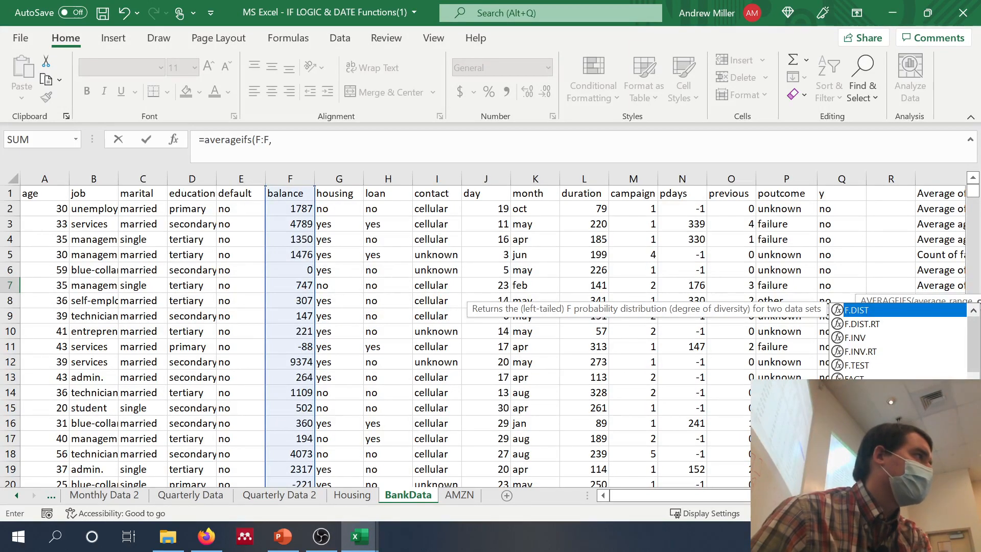
click(273, 139)
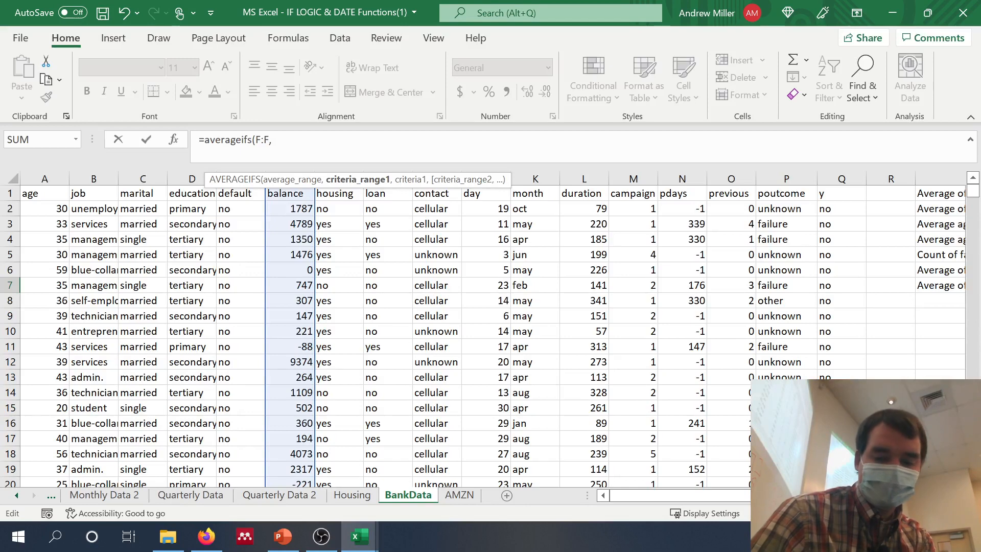
Add the first condition to the T7 formula: age column A:A with the criterion ">49"
text(A:A)
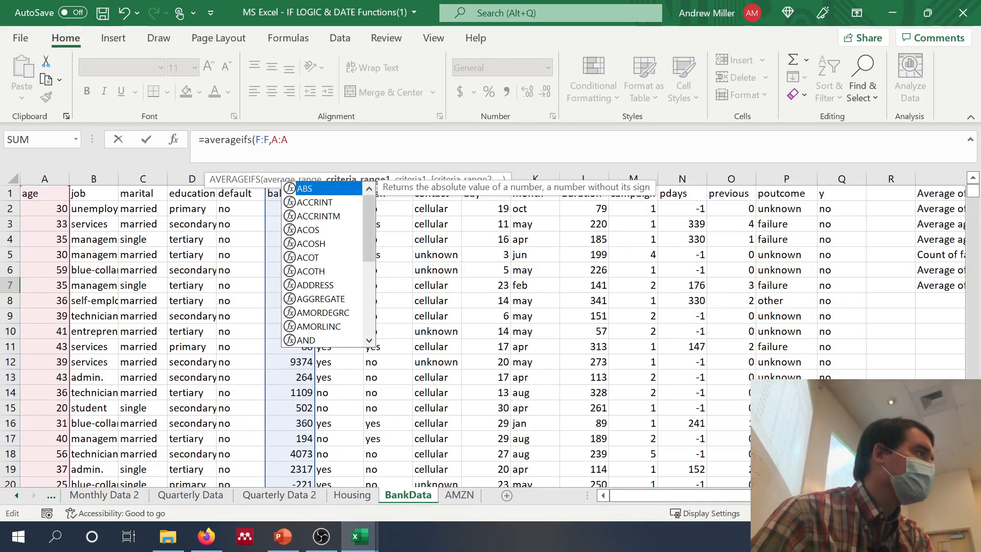
text(,)
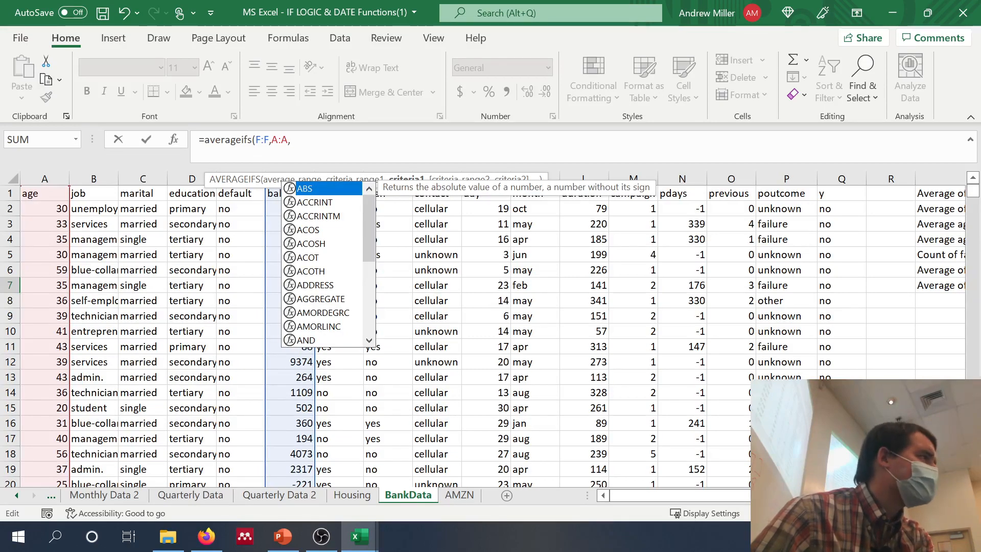
text(">)
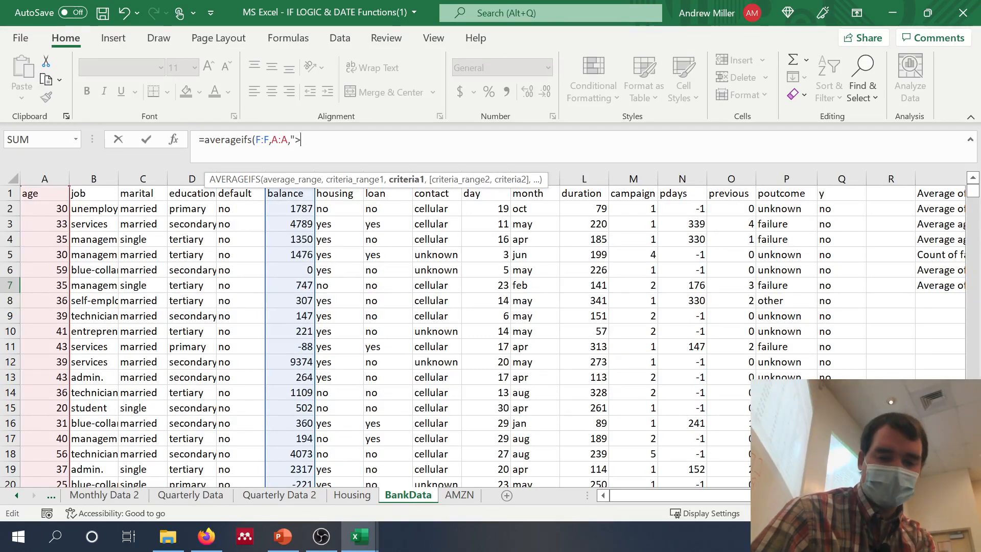
text(49",)
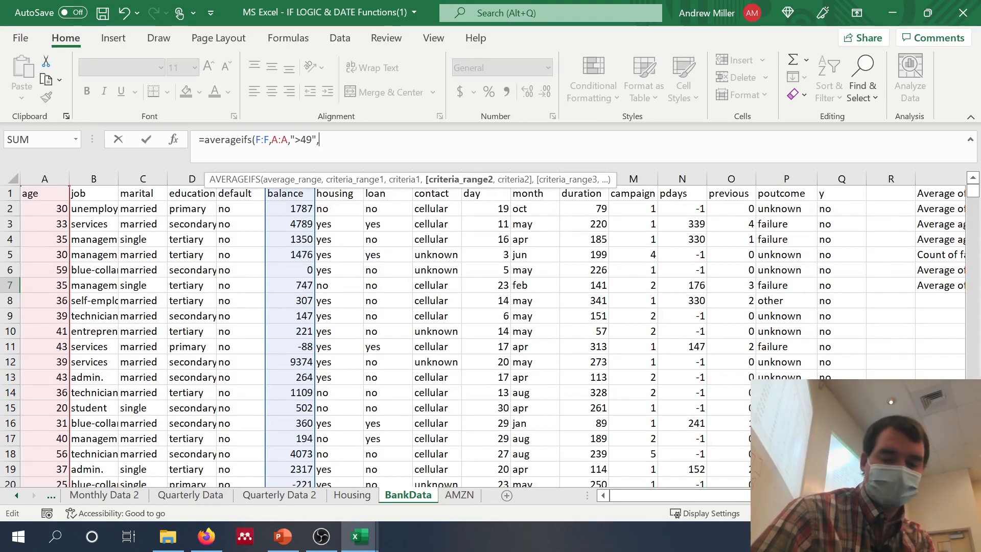
Complete the T7 formula with a second condition on the age column A:A, using the criterion "<66"
text(A:A,)
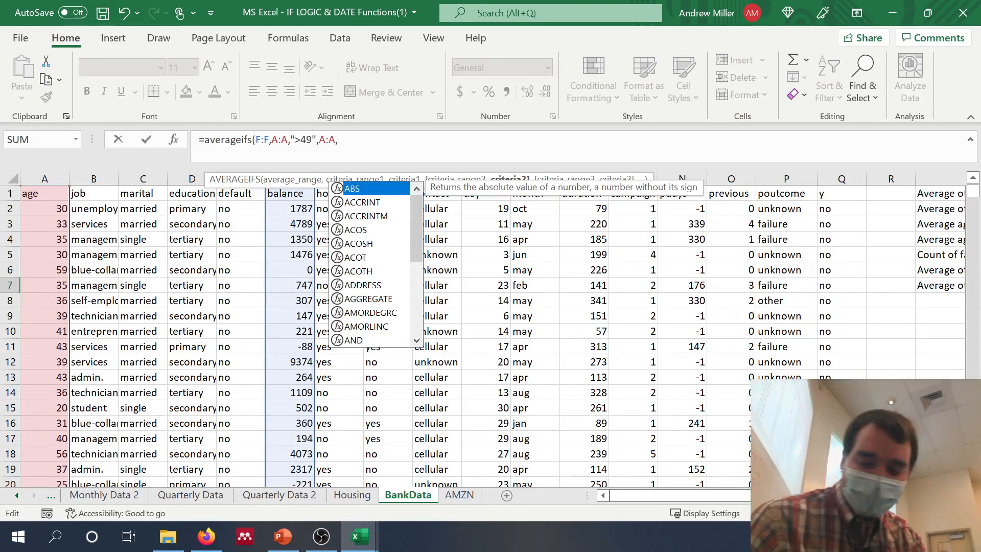
text(")
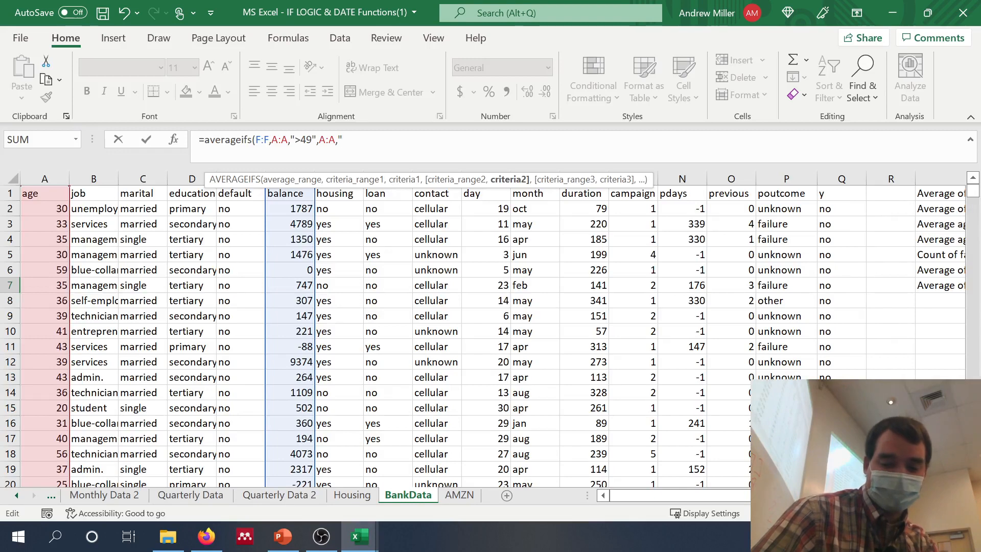
text(<6)
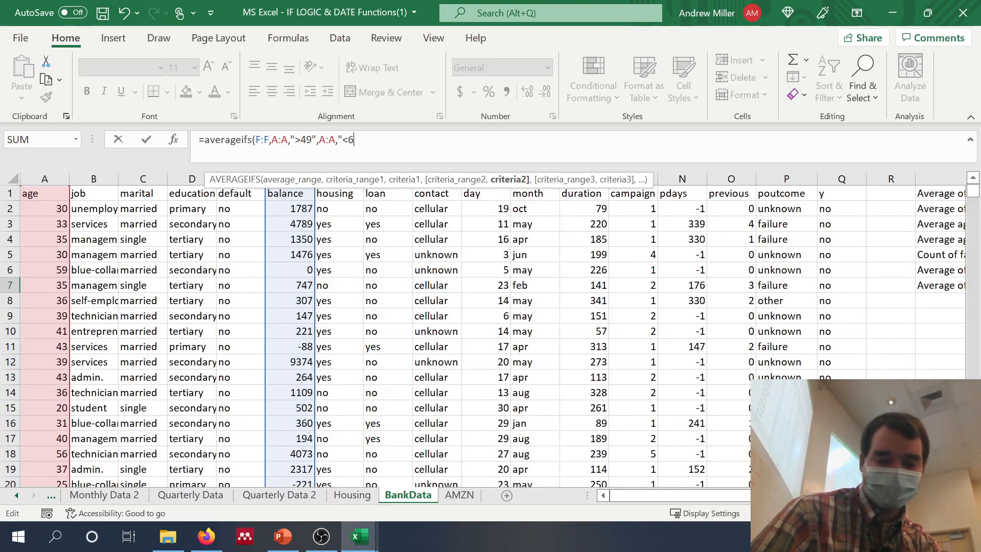
text(6")
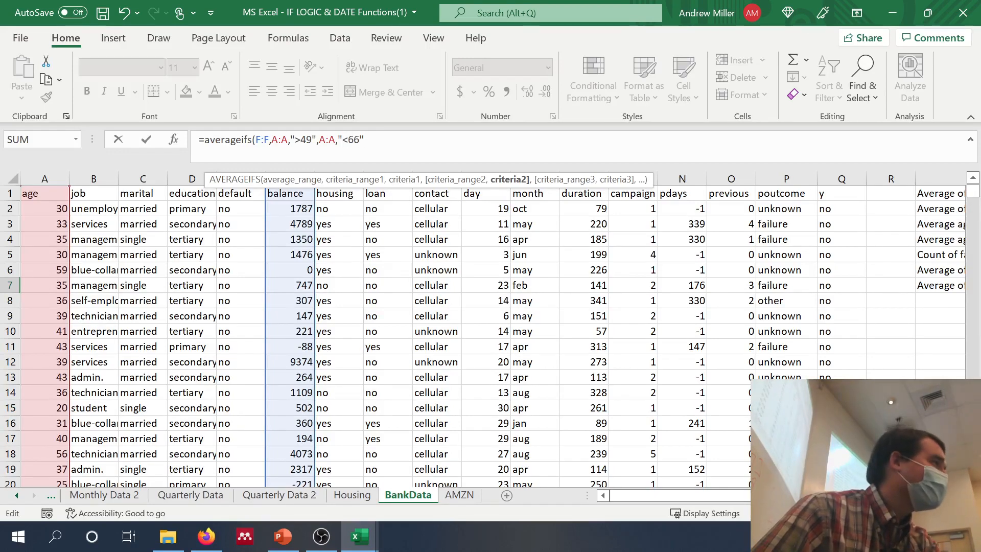
text())
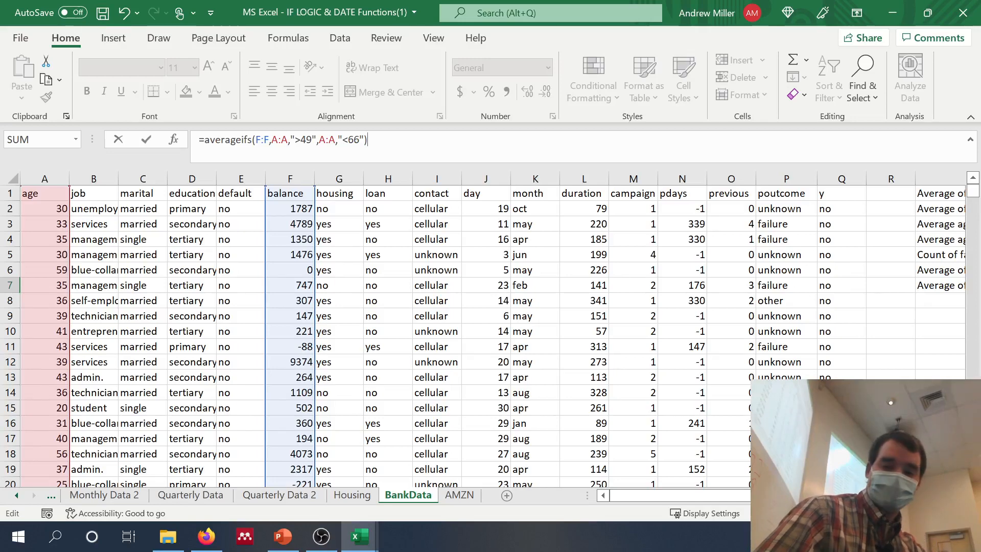
key(Return)
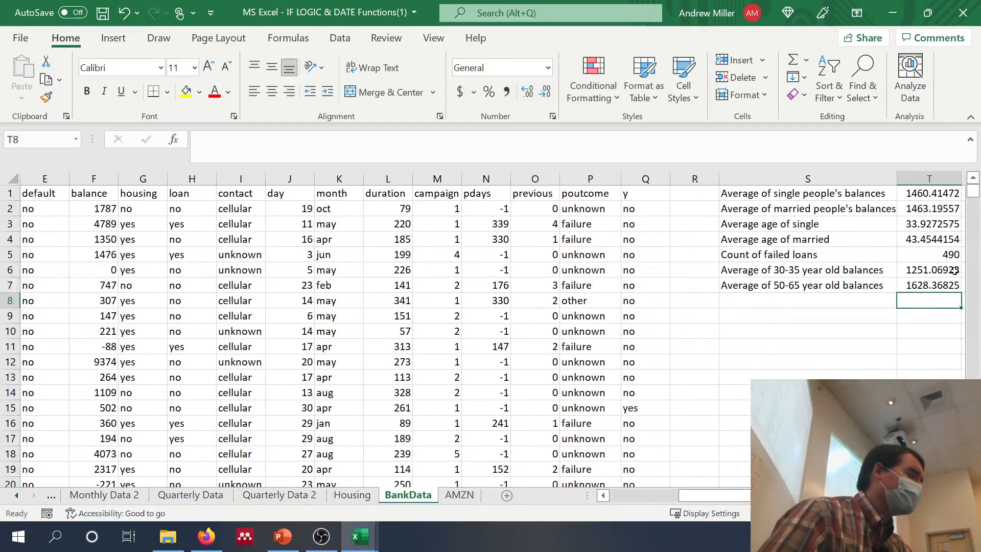
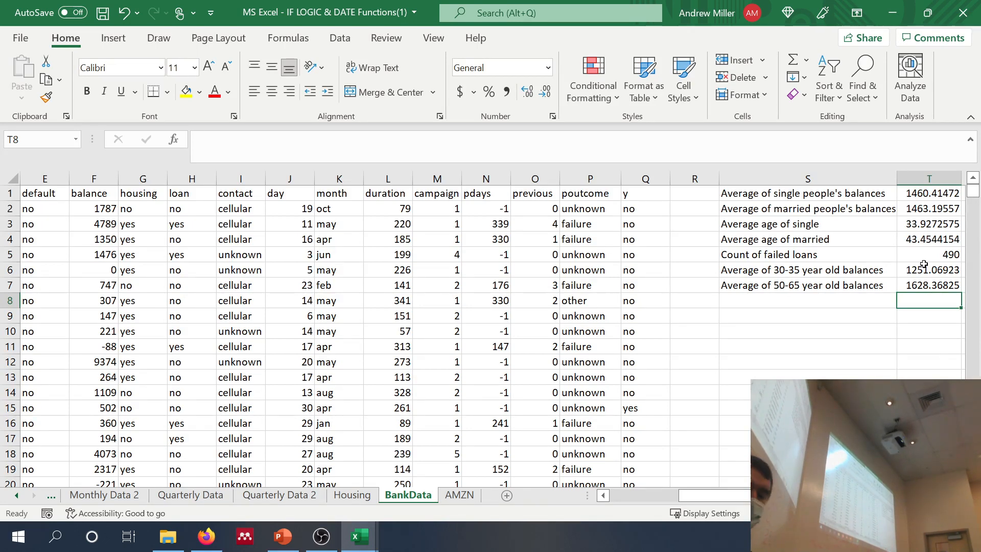
Review the T7 AVERAGEIFS formula and the ranges it references, leaving it as it is
key(Up)
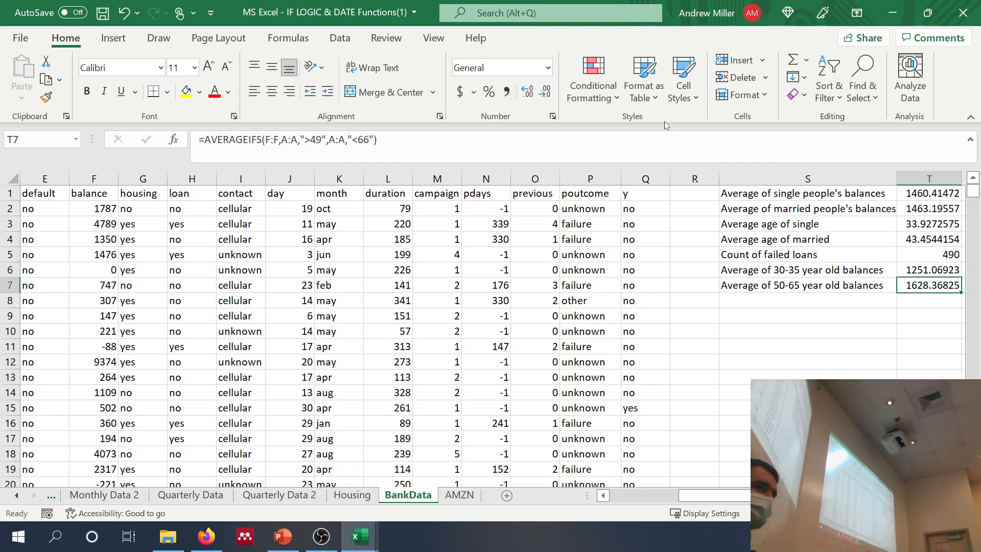
key(F2)
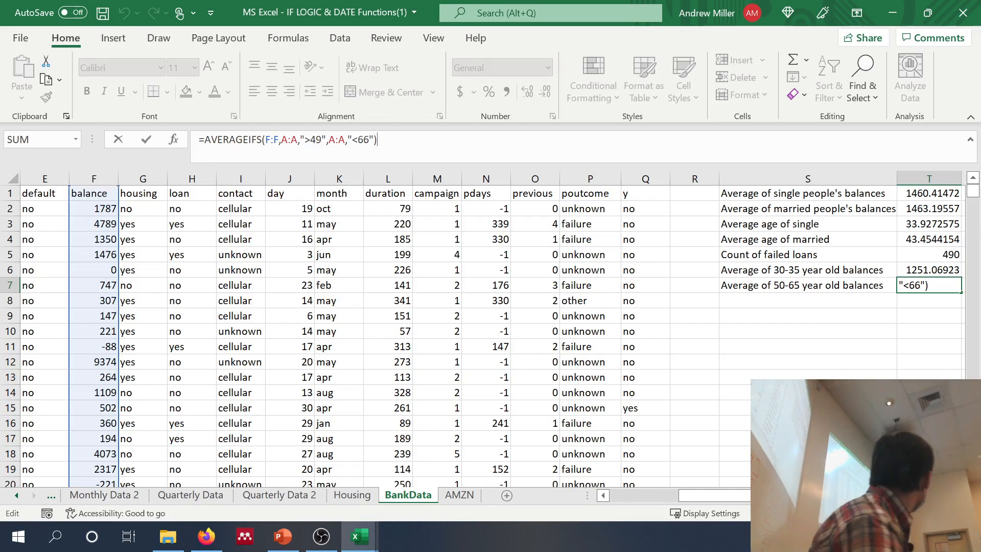
key(Return)
Open the AMZN sheet, select the first Year cell AQ2, and examine the Quarter end dates alongside the empty Year, Month and Day columns
click(460, 495)
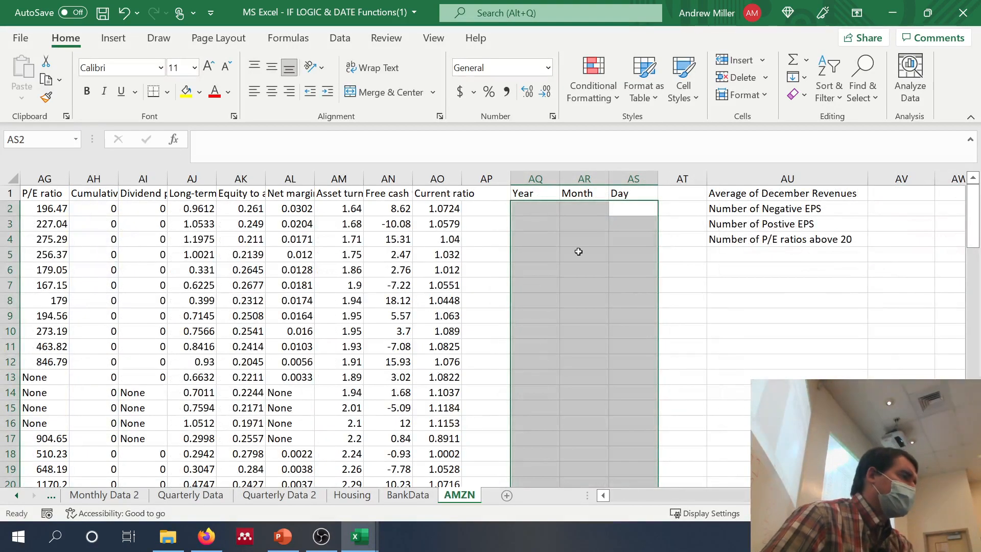
click(526, 207)
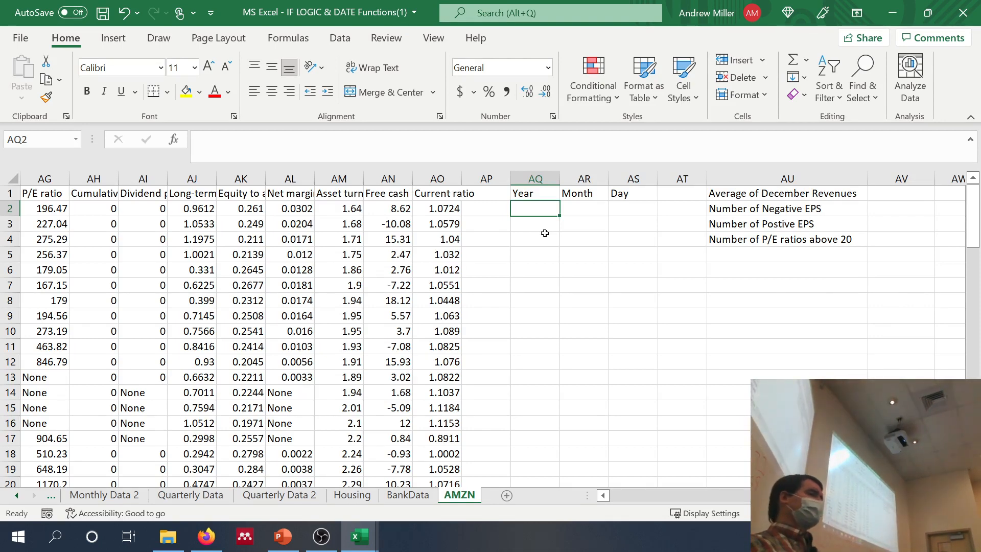
scroll(438, 261, left, 6)
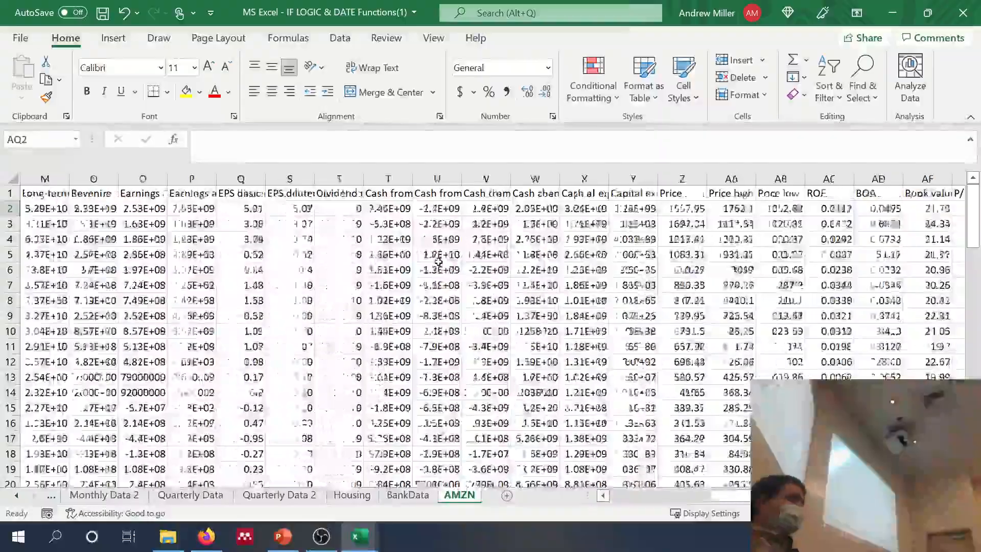
scroll(439, 262, left, 4)
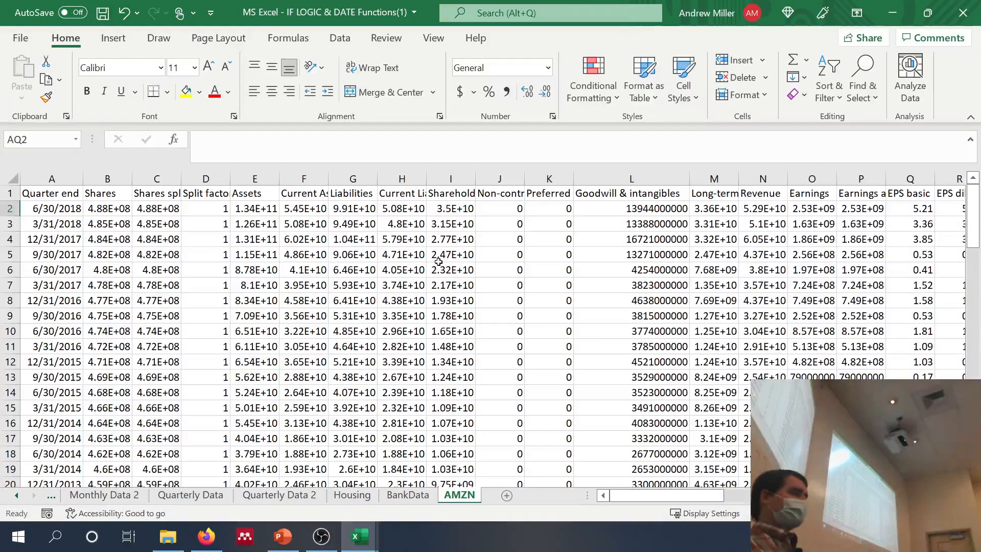
scroll(438, 262, right, 10)
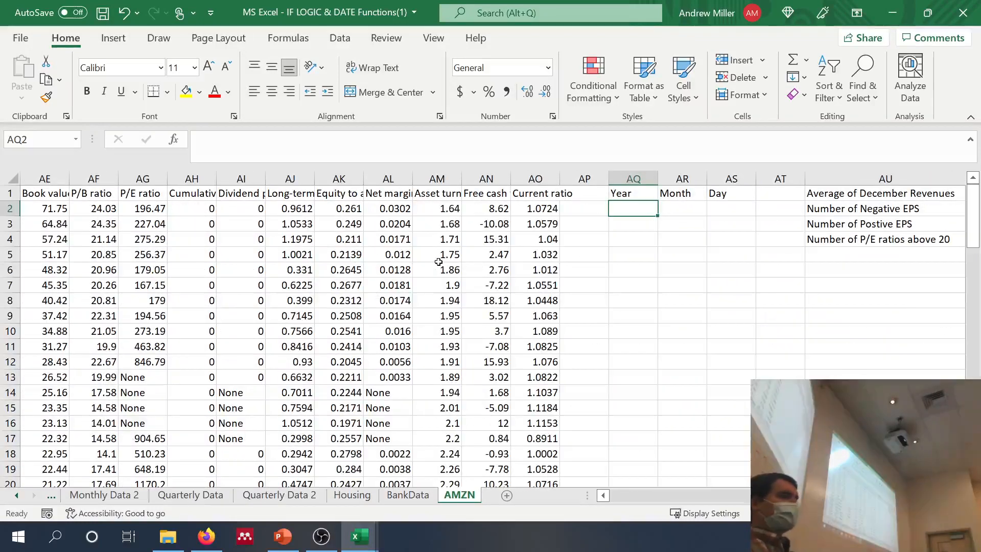
scroll(438, 262, down, 1)
scroll(439, 261, up, 1)
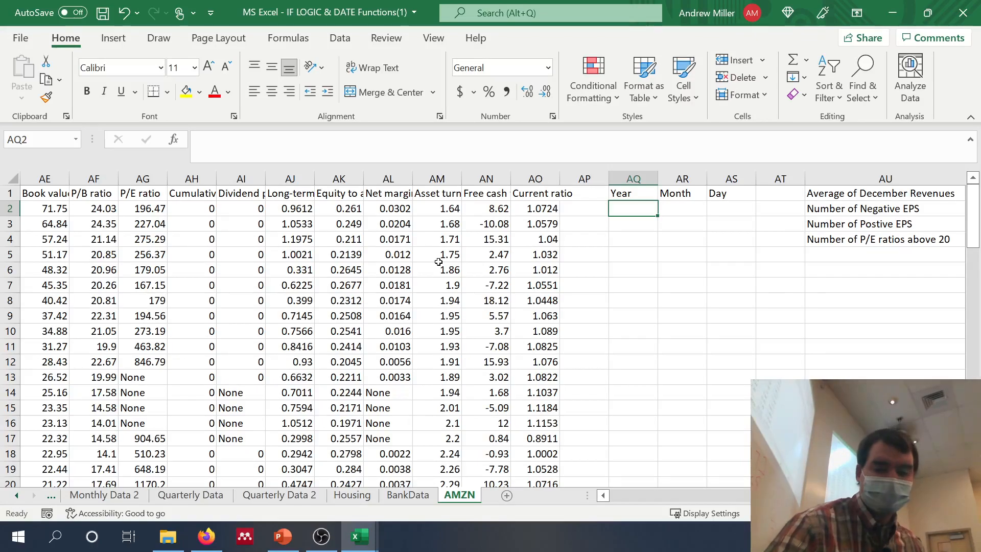
scroll(439, 261, left, 10)
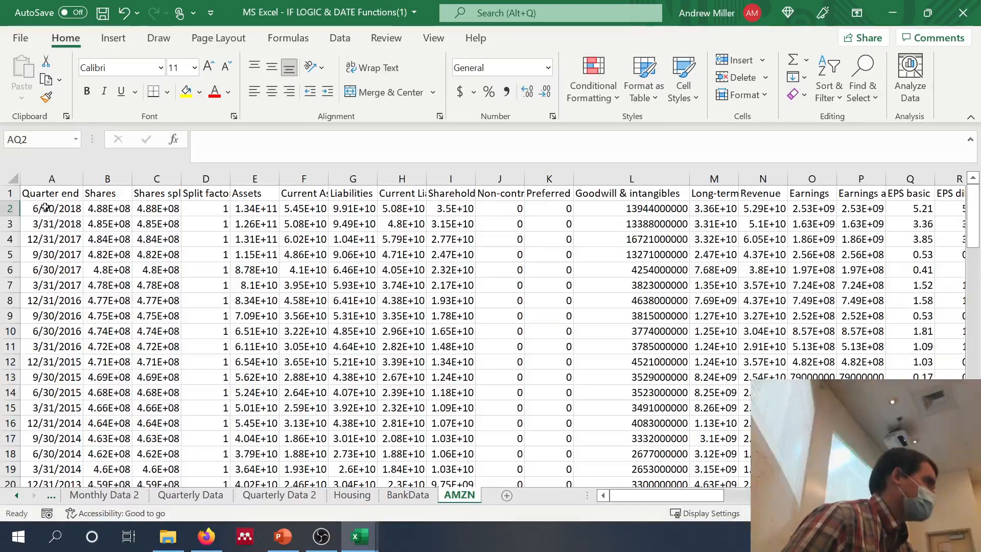
scroll(48, 208, right, 10)
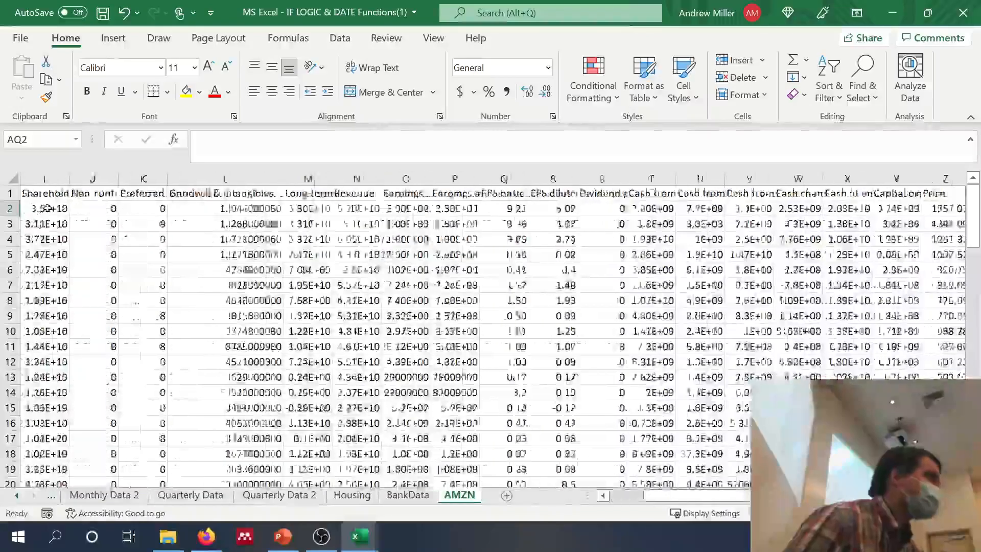
Enter =YEAR(A2) in the first Year cell AQ2 to extract the year from the Quarter end date
scroll(48, 208, right, 3)
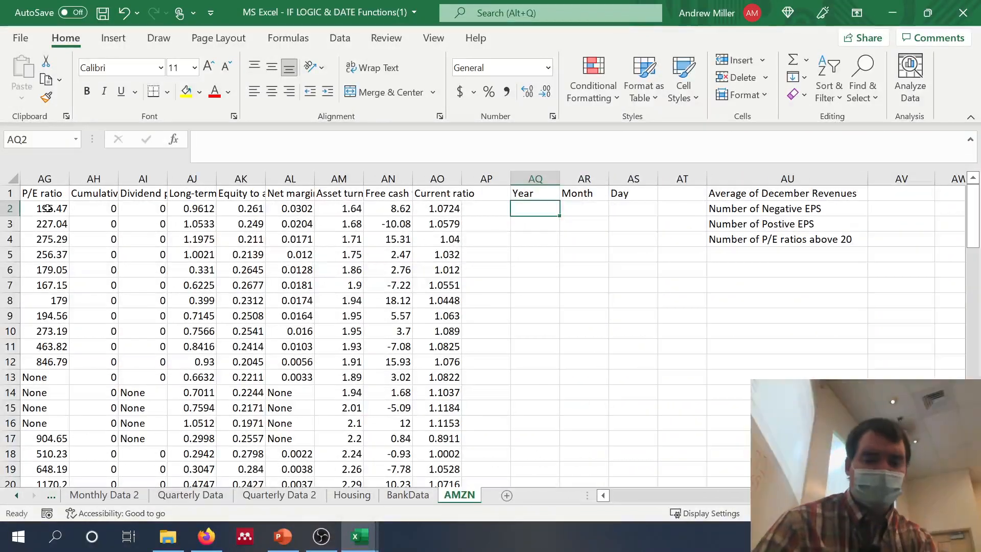
text(=year(A2))
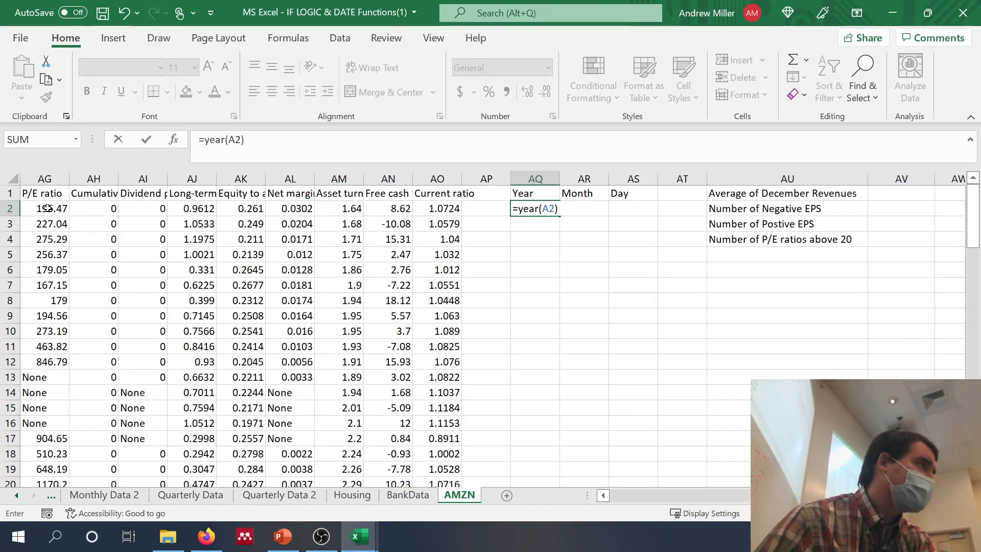
key(Return)
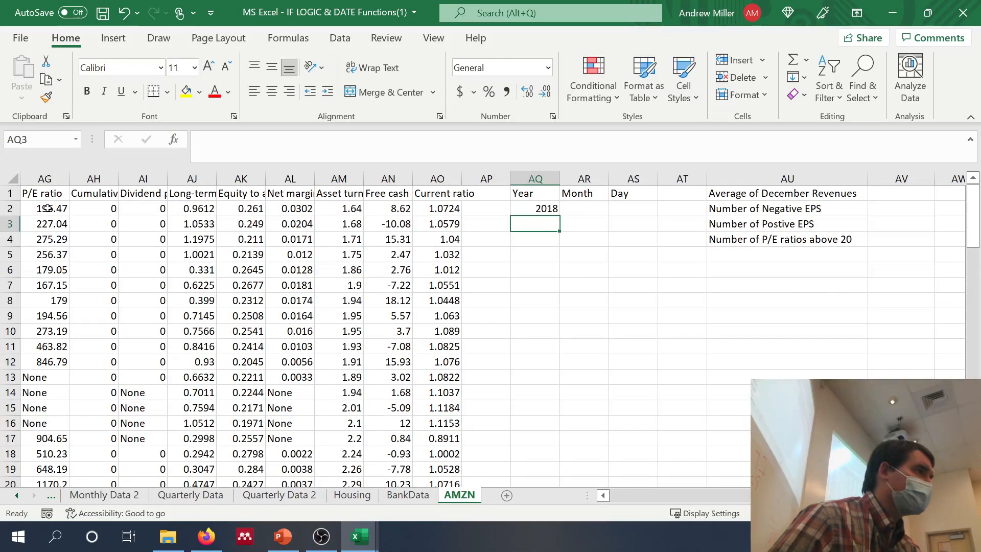
Enter =MONTH(A2) in the first Month cell AR2 and =DAY(A2) in the first Day cell AS2
click(593, 205)
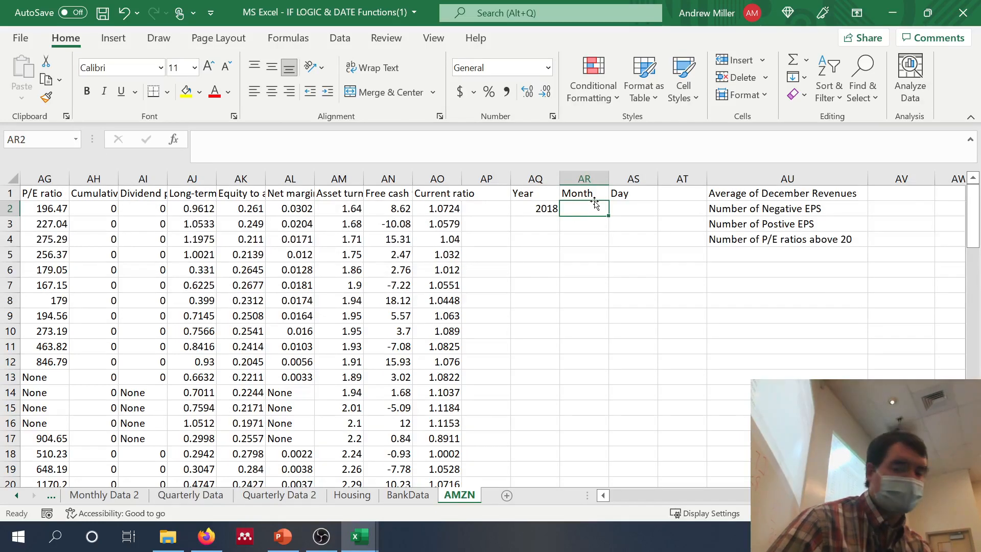
text(=month)
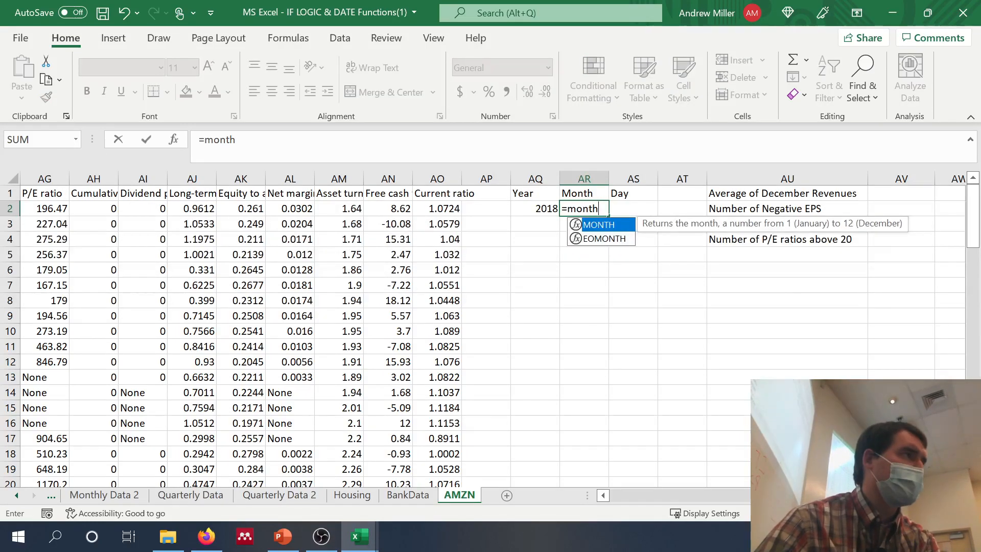
text((a2))
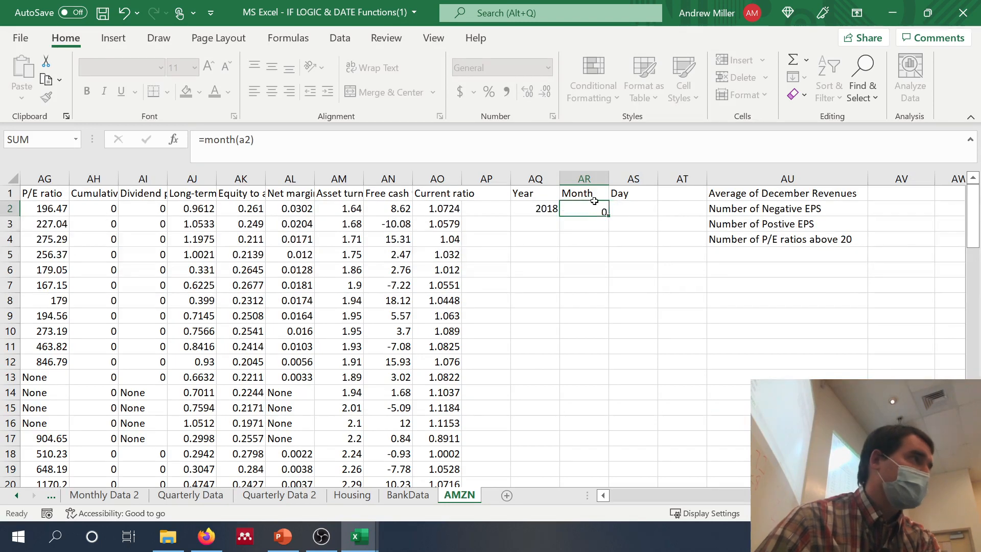
key(Return)
click(644, 211)
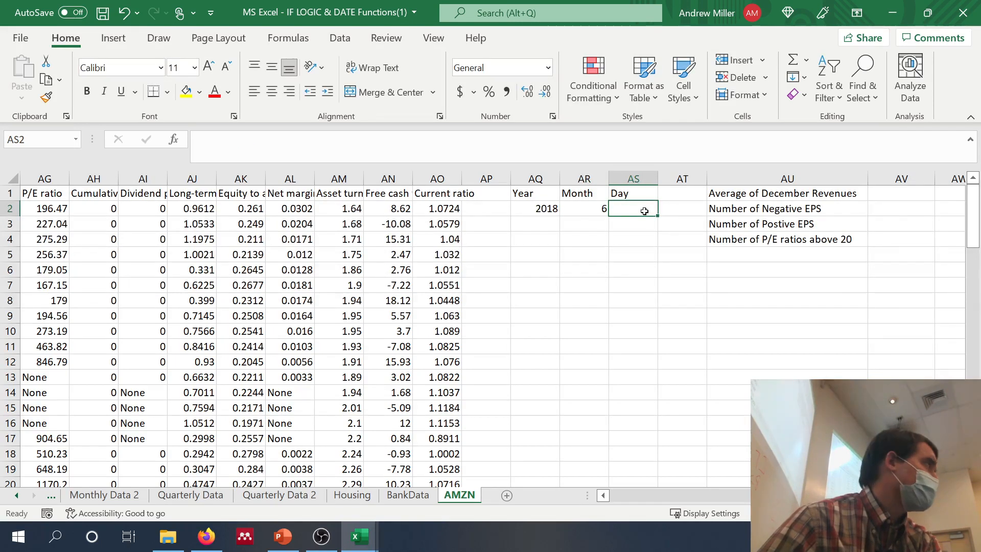
text(=day()
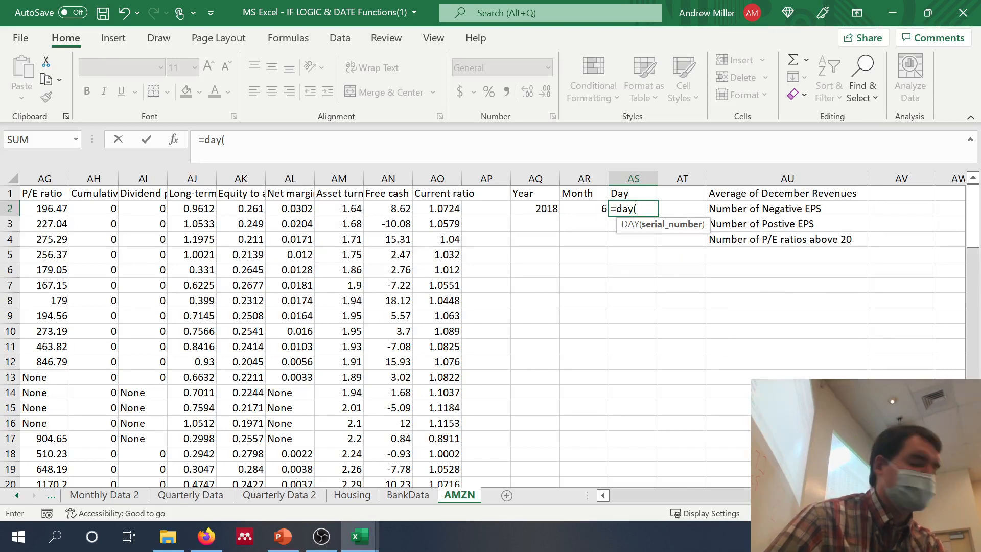
text(A2))
key(Return)
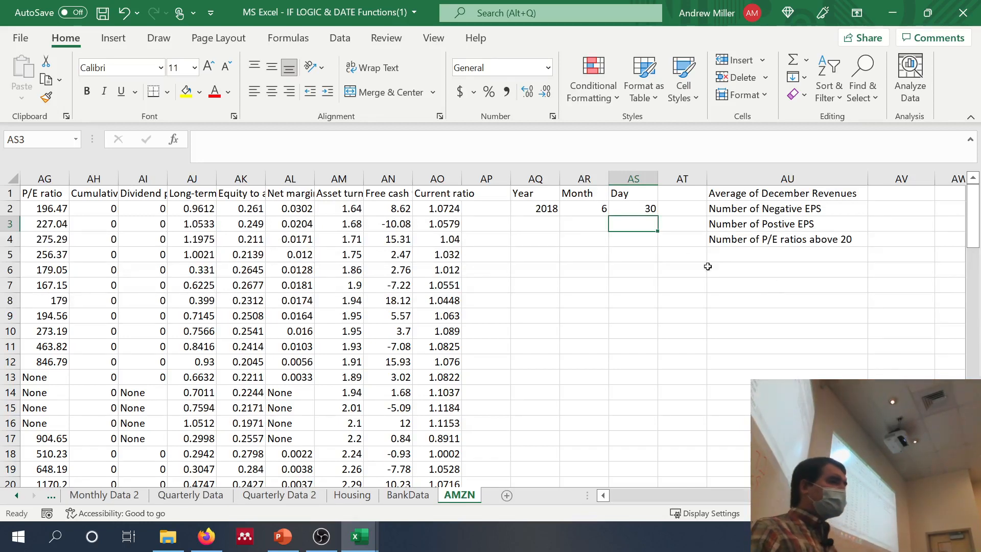
Fill the AQ2 Year formula down the column through row 86 and check the copied formula in AQ3
click(543, 206)
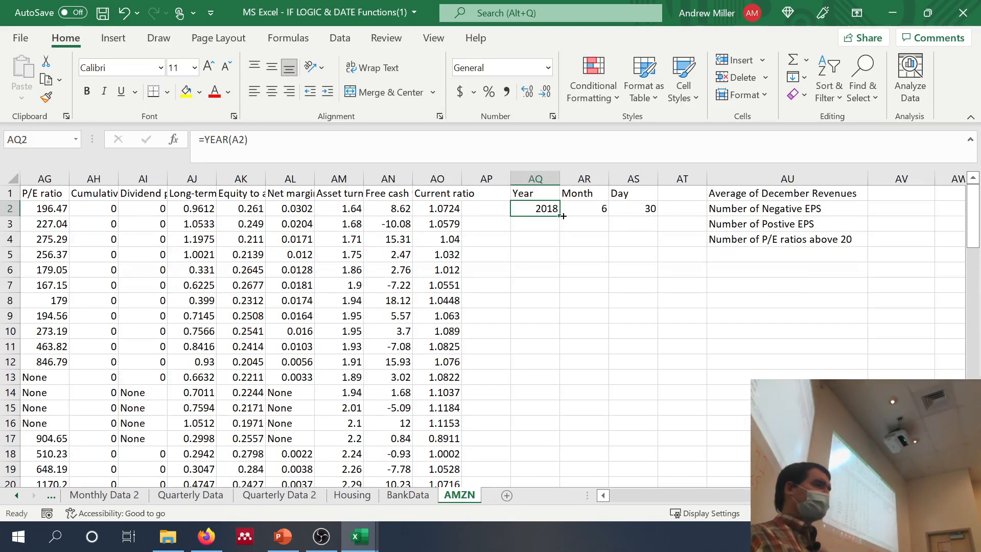
drag(560, 216, 550, 461)
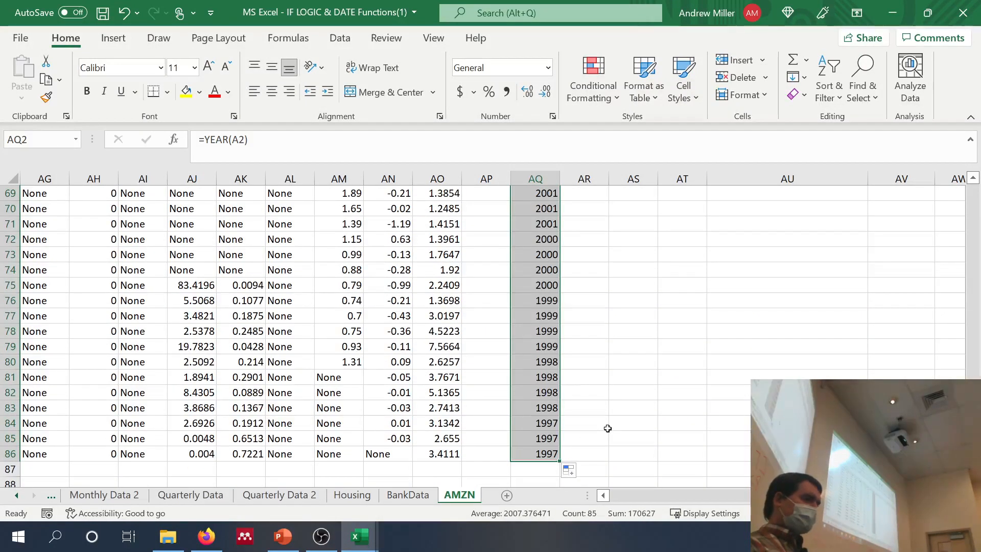
scroll(608, 428, up, 15)
scroll(608, 428, up, 8)
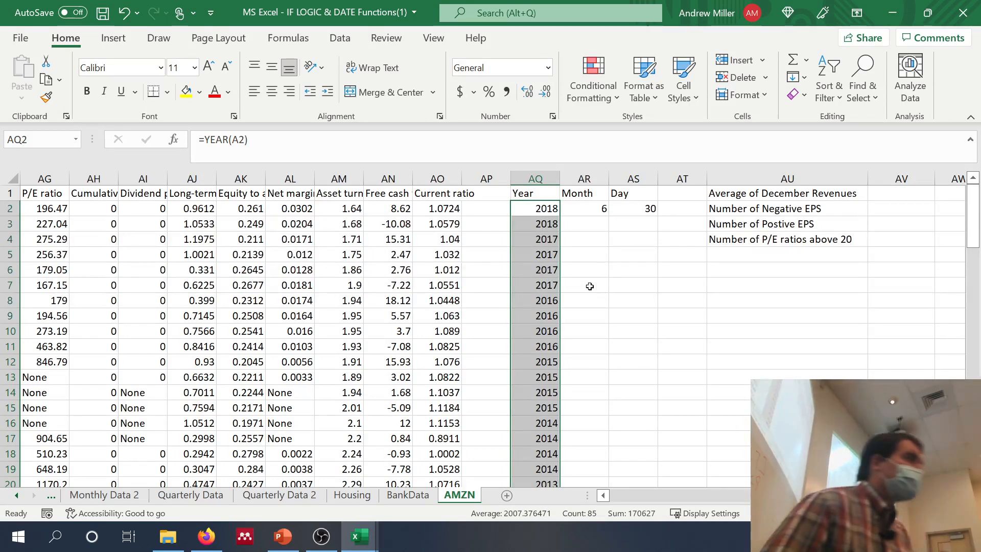
click(544, 223)
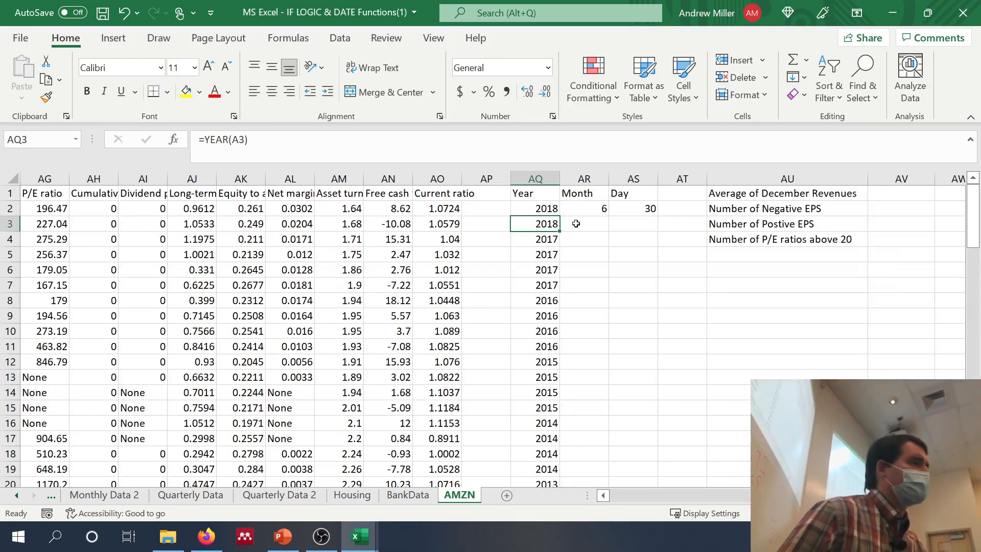
Fill the Month formula in AR2 and the Day formula in AS2 down through the last data row
click(584, 208)
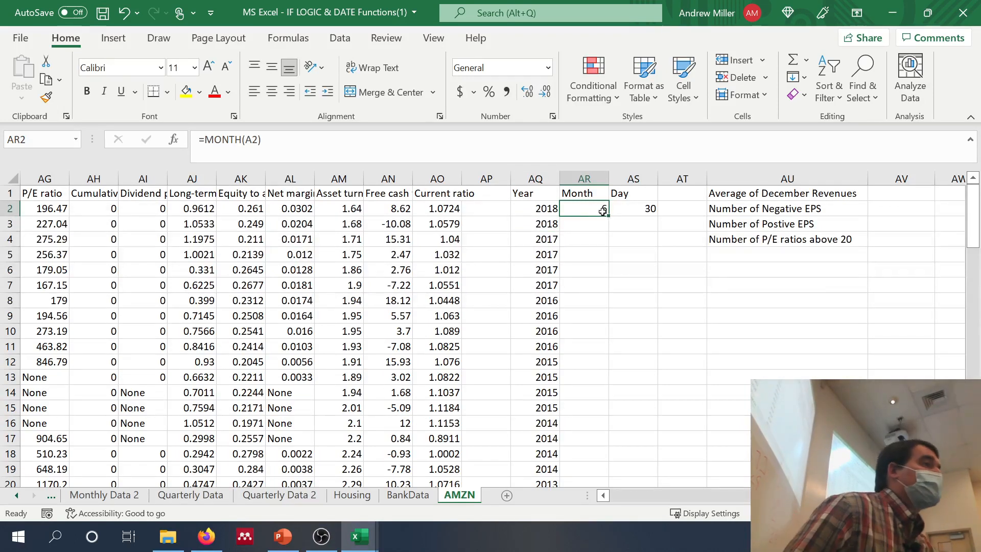
double_click(609, 216)
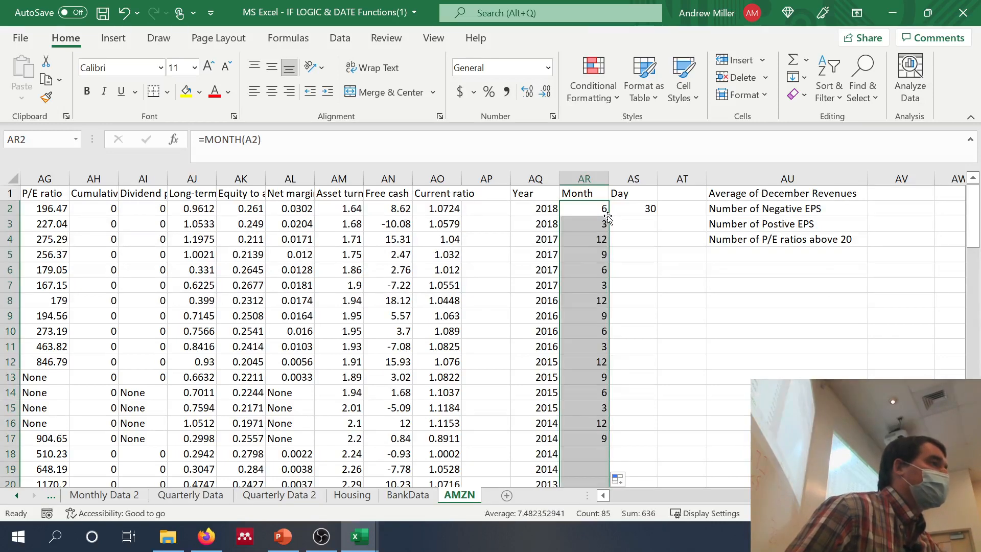
click(629, 209)
double_click(658, 217)
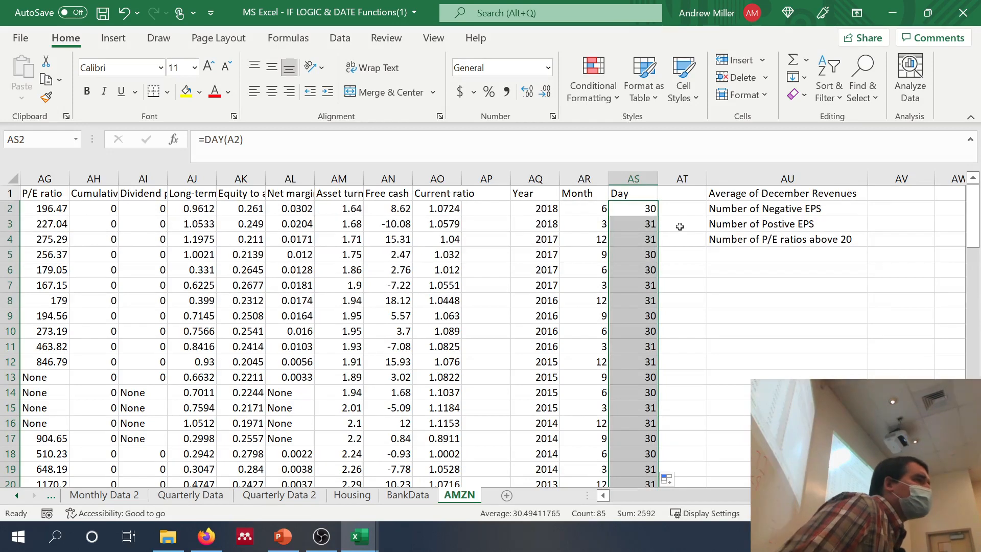
click(680, 226)
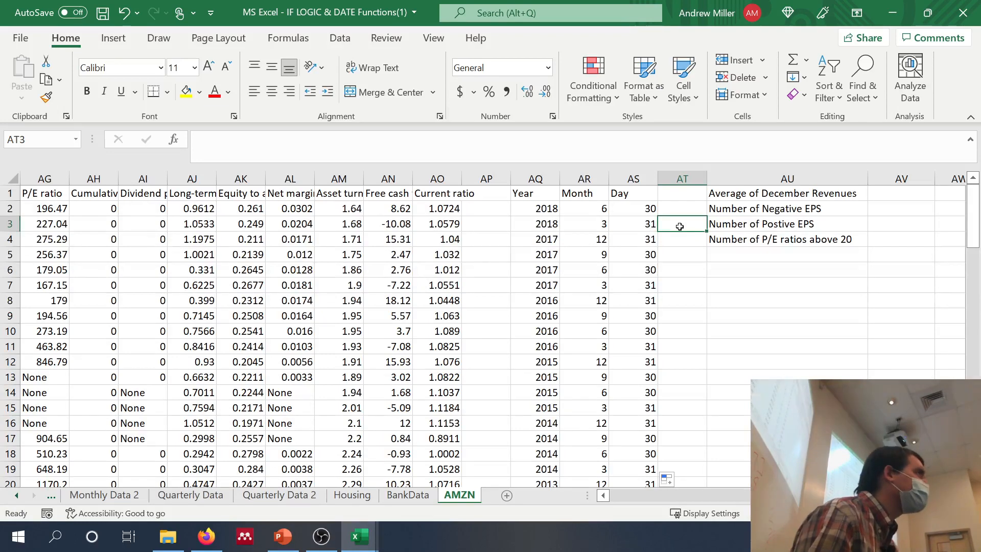
Start an AVERAGEIF formula in AV1 for the December revenues, with Month column AR:AR as the range and 12 as the criterion
click(894, 194)
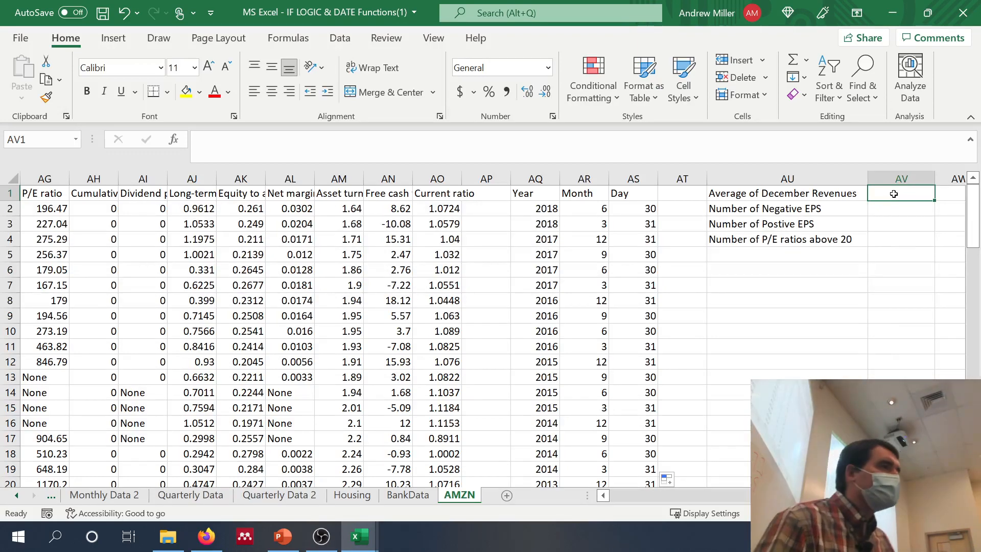
text(=av)
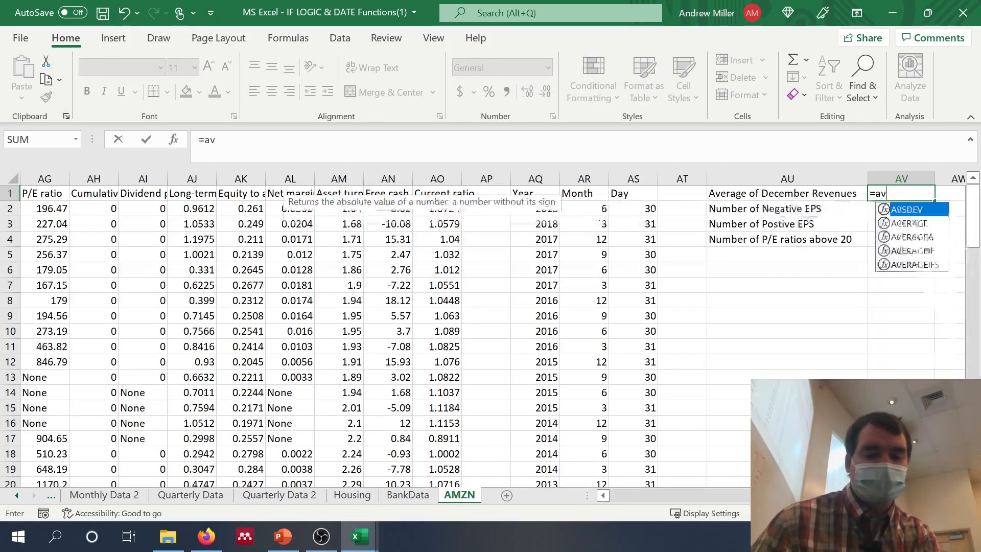
text(erageif()
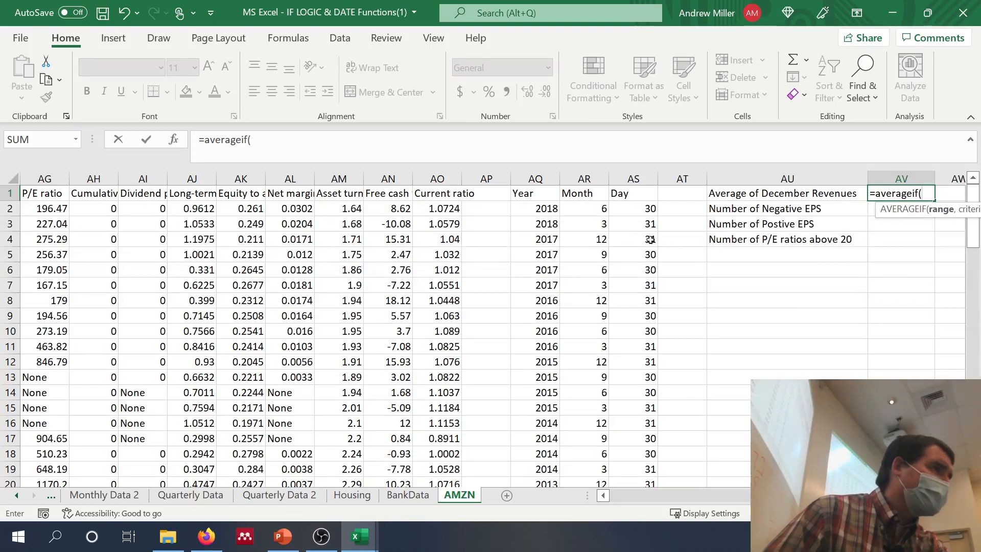
click(588, 176)
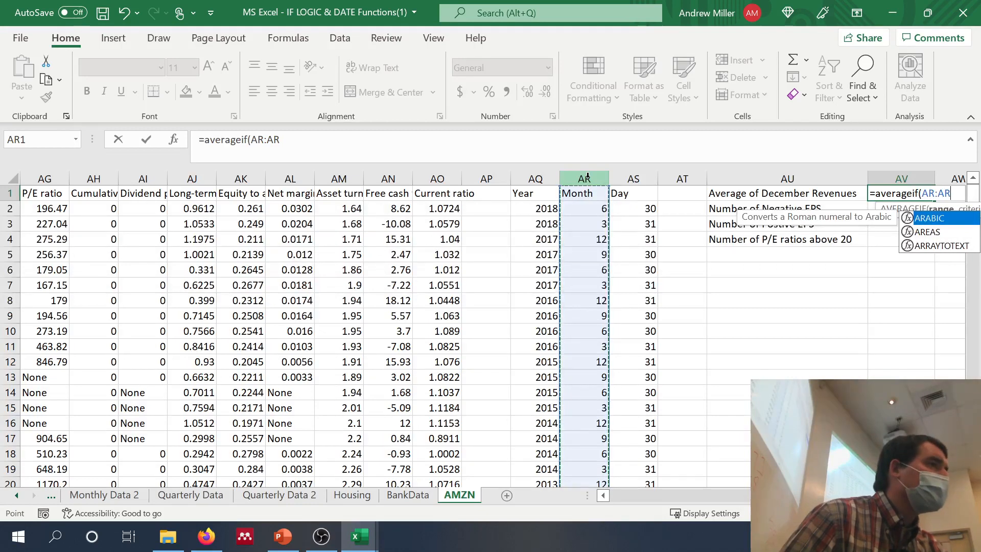
text(,)
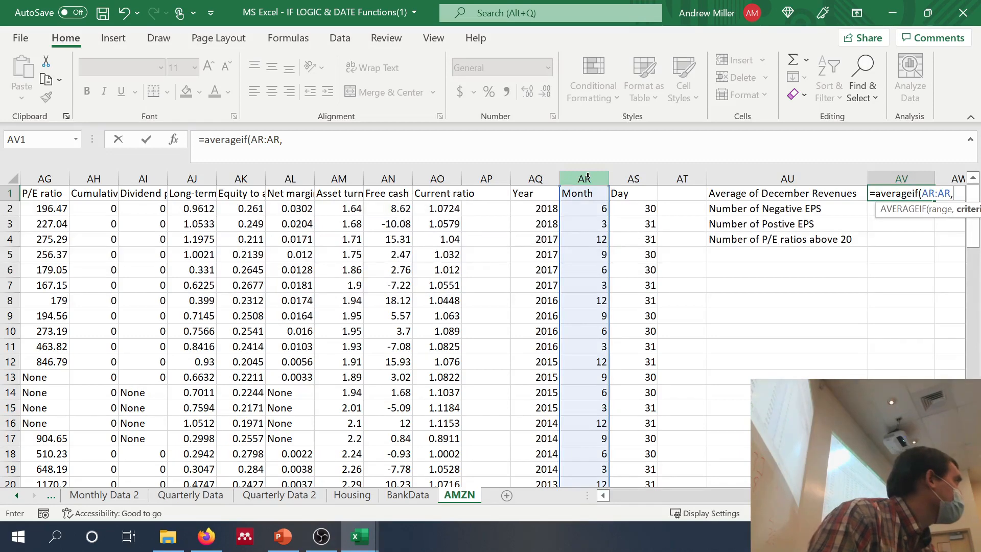
text(12)
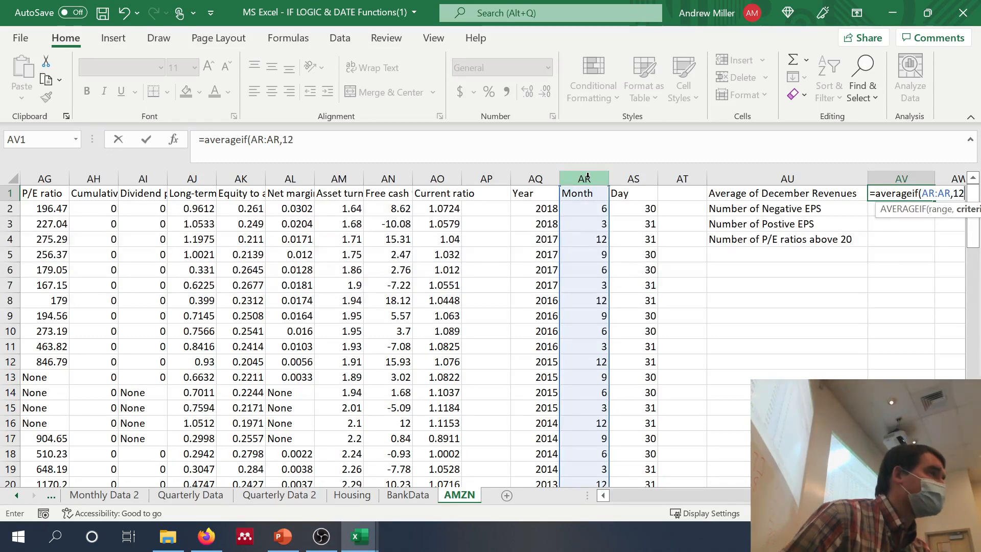
text(,)
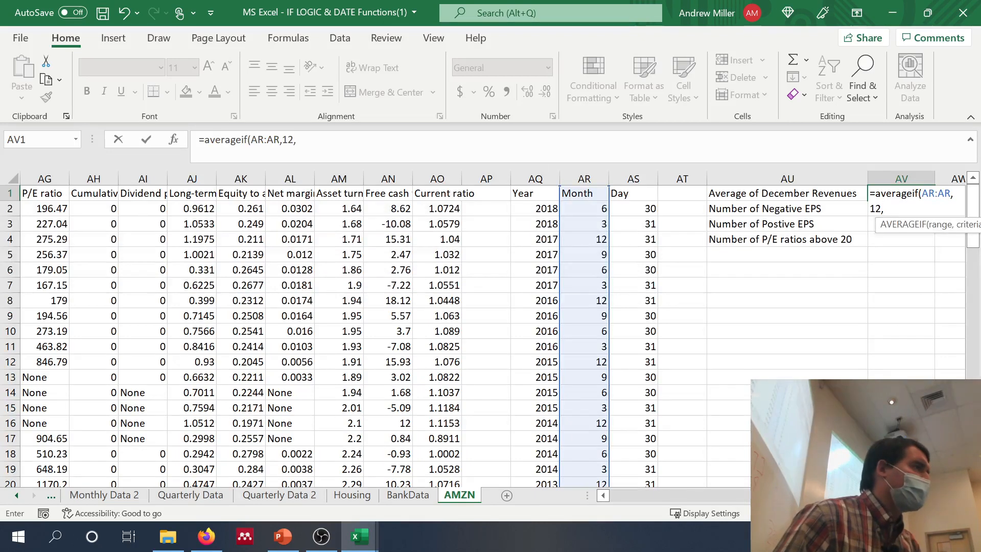
Complete the AV1 AVERAGEIF formula with the Revenue column N:N as the average range
click(296, 139)
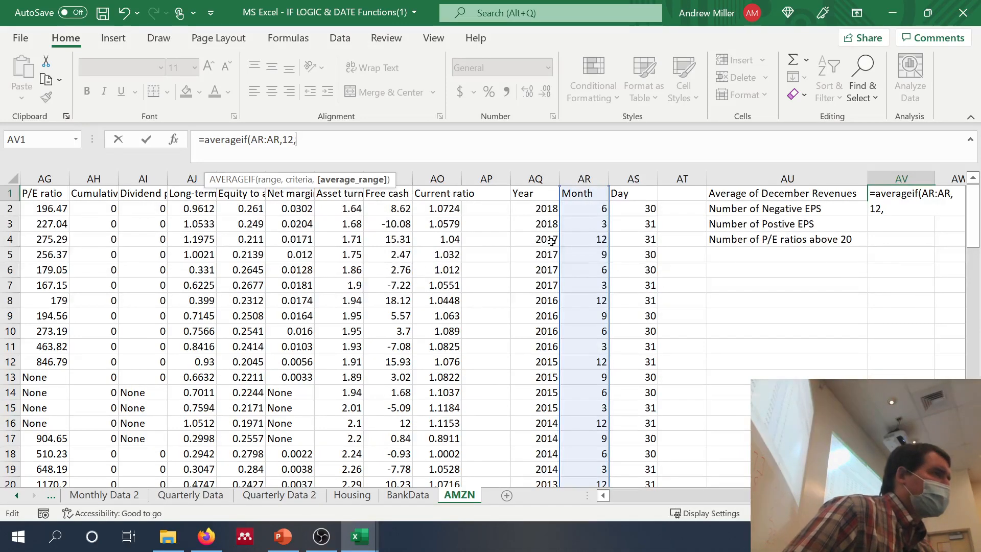
scroll(552, 241, left, 5)
scroll(552, 242, left, 6)
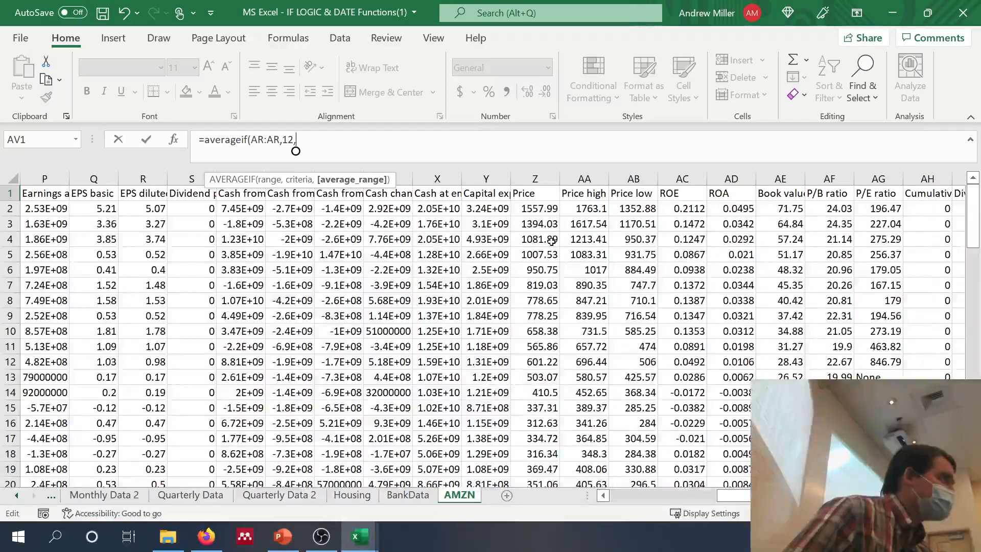
scroll(552, 242, left, 7)
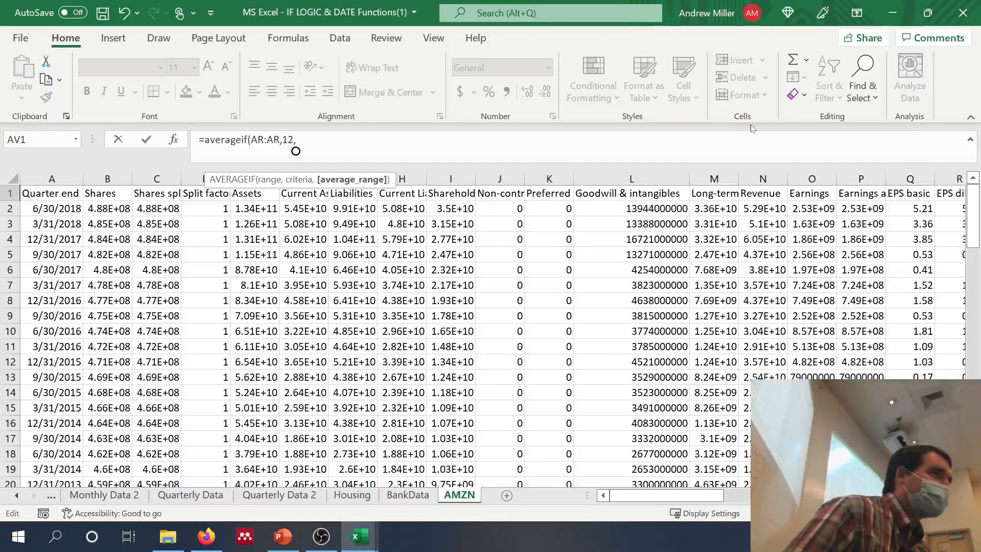
click(757, 170)
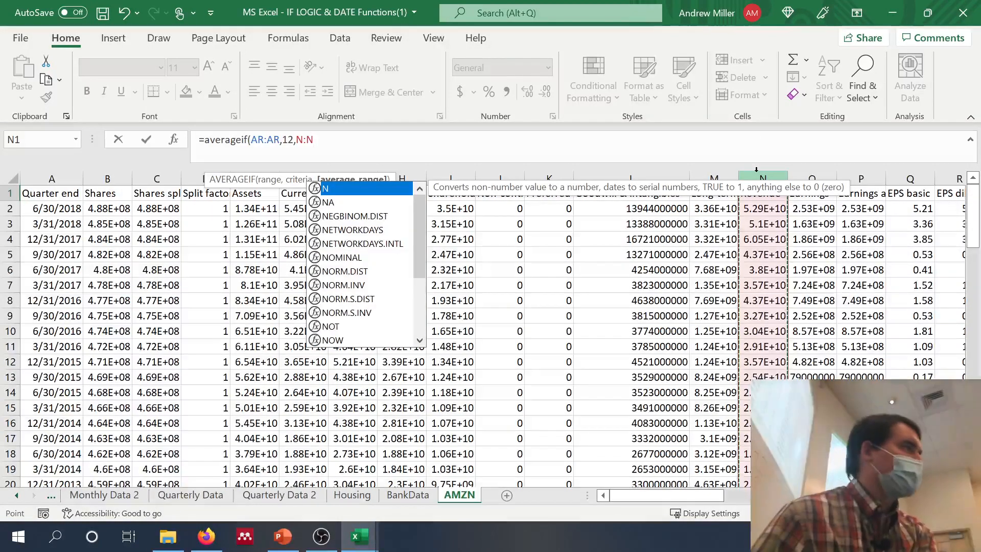
text())
key(Return)
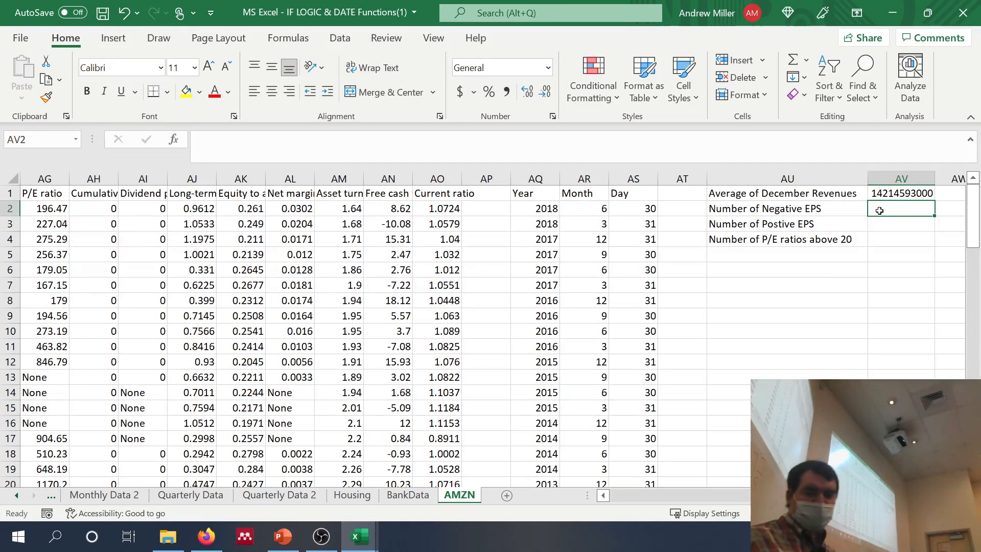
Count the negative EPS values in AV2 with COUNTIF on the EPS basic column Q:Q and the criterion "<0"
text(=)
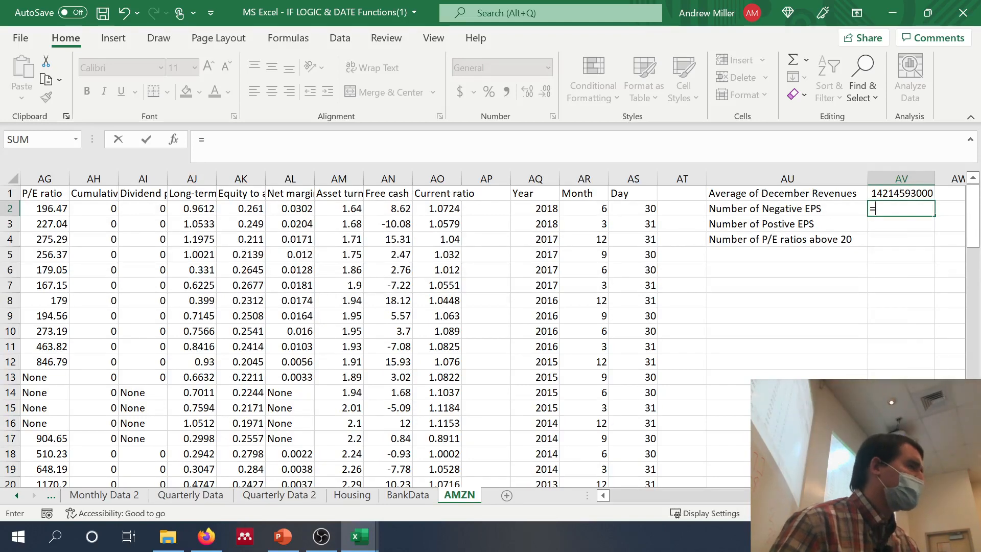
text(cou)
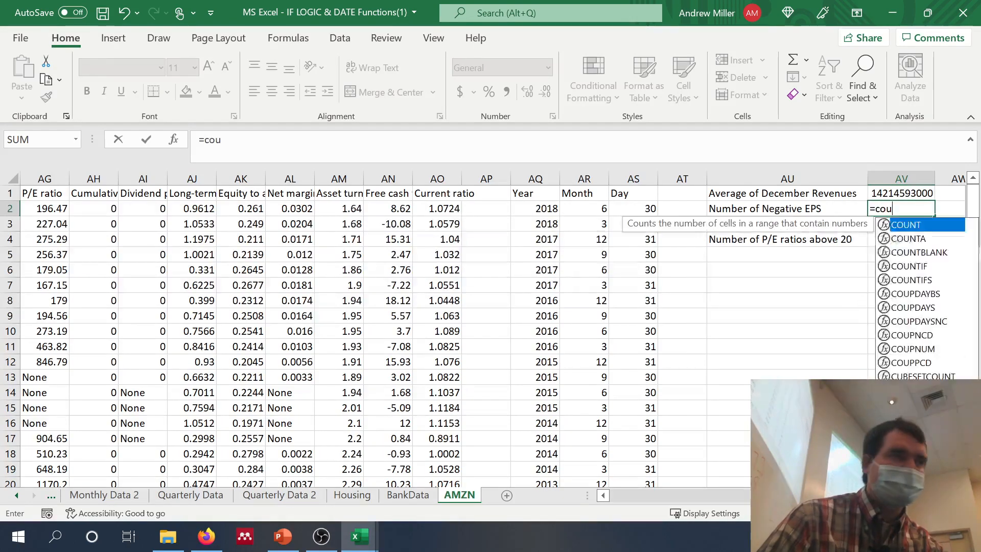
text(ntif()
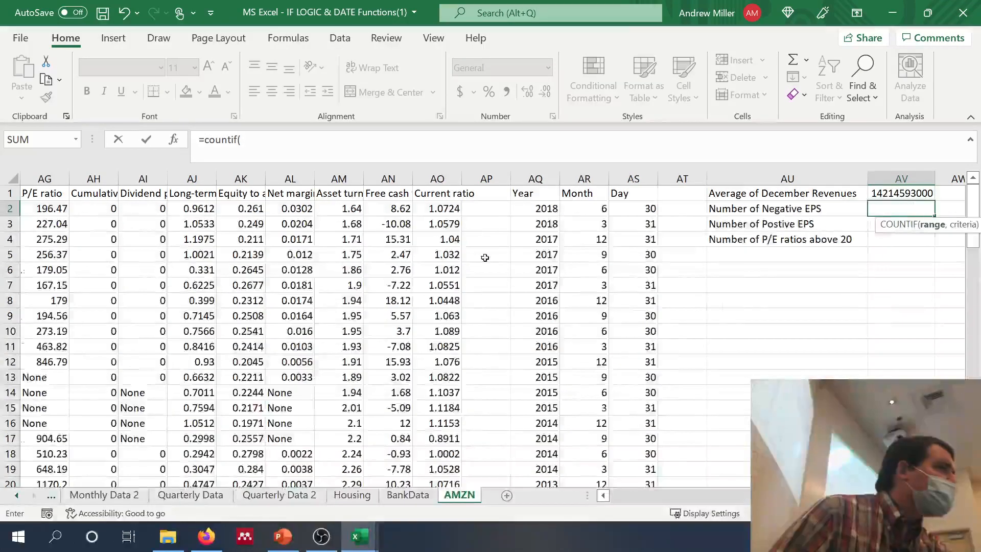
scroll(486, 258, left, 3)
scroll(485, 257, left, 3)
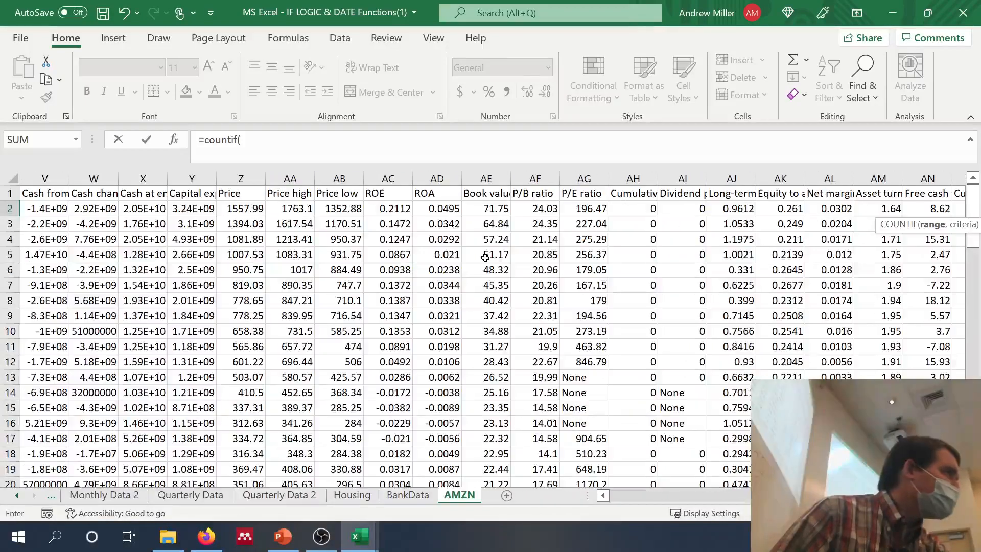
scroll(485, 258, left, 5)
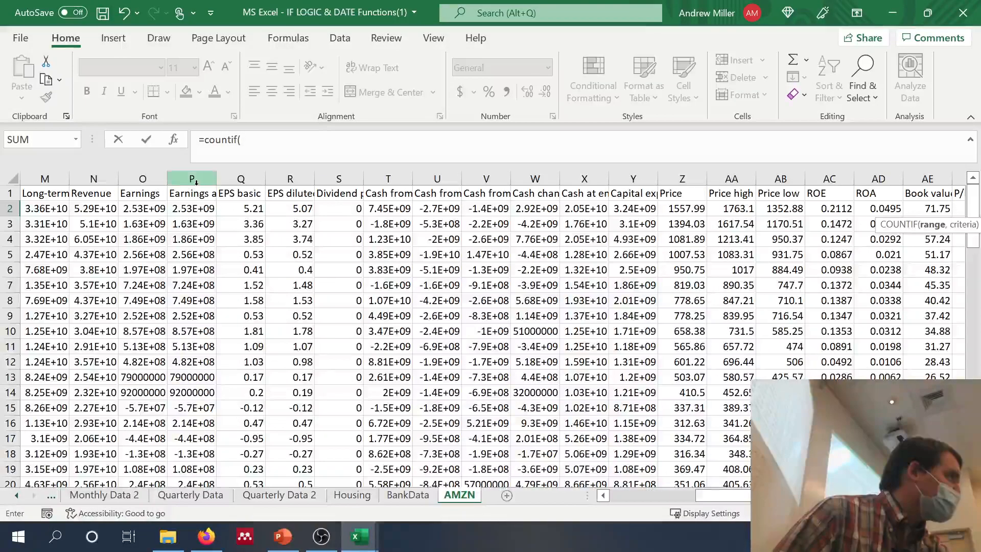
click(241, 179)
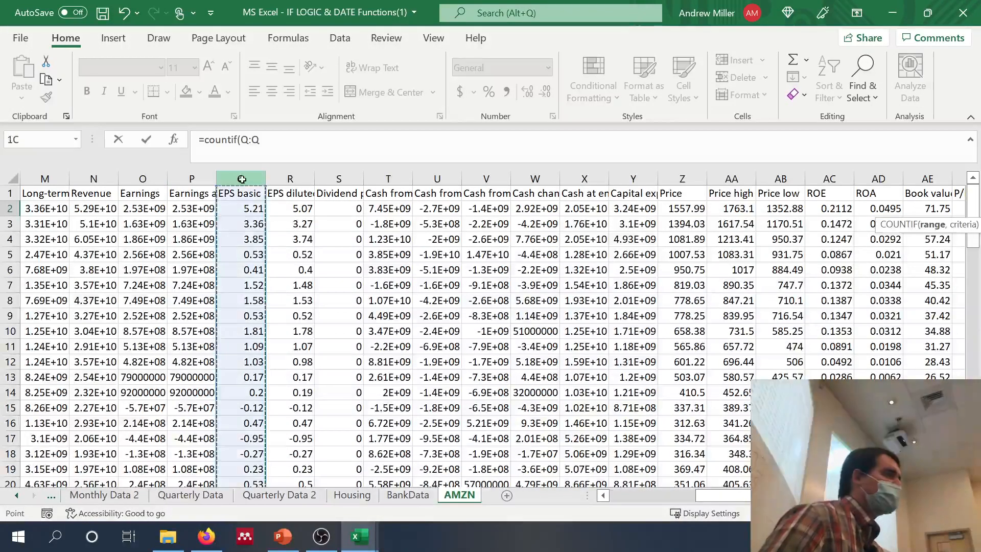
text(,)
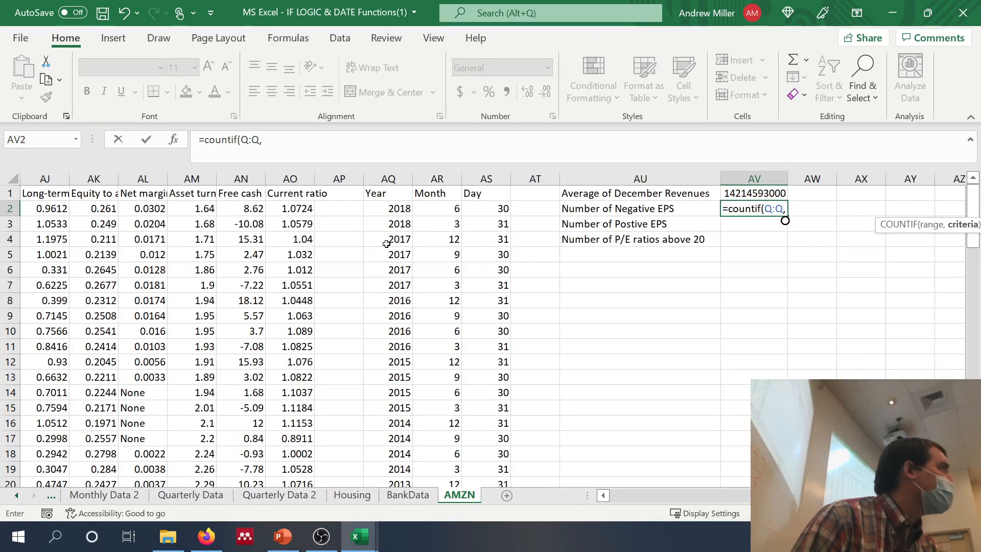
text("<0)
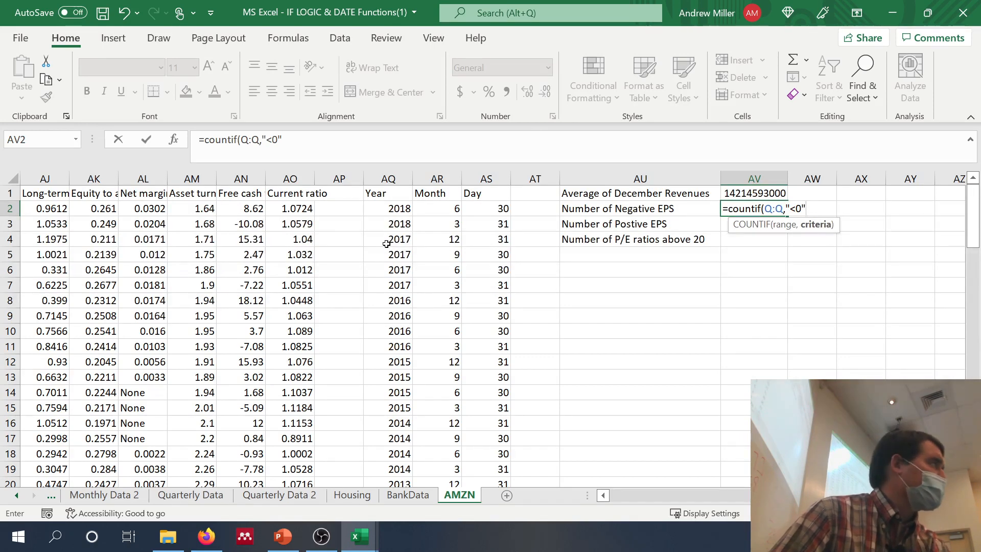
text("))
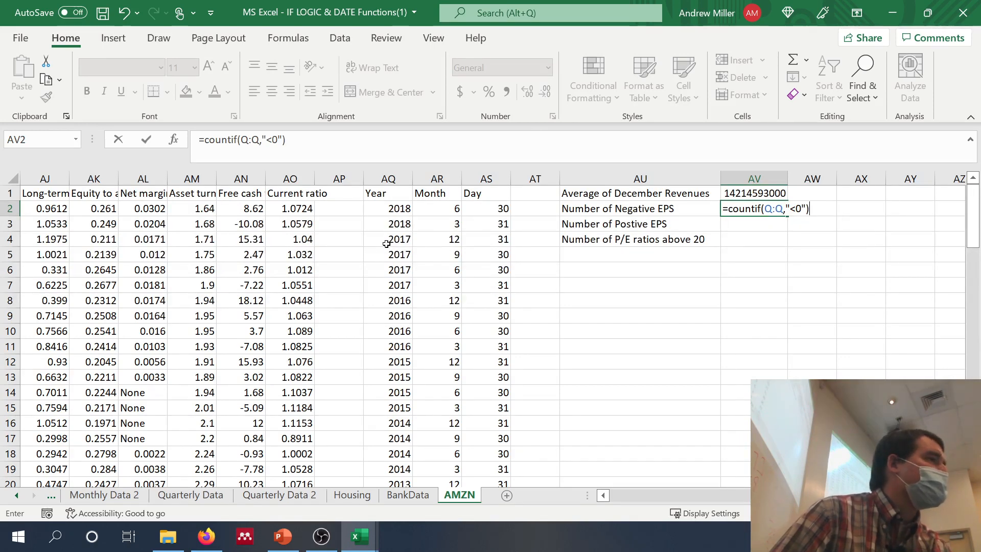
key(Return)
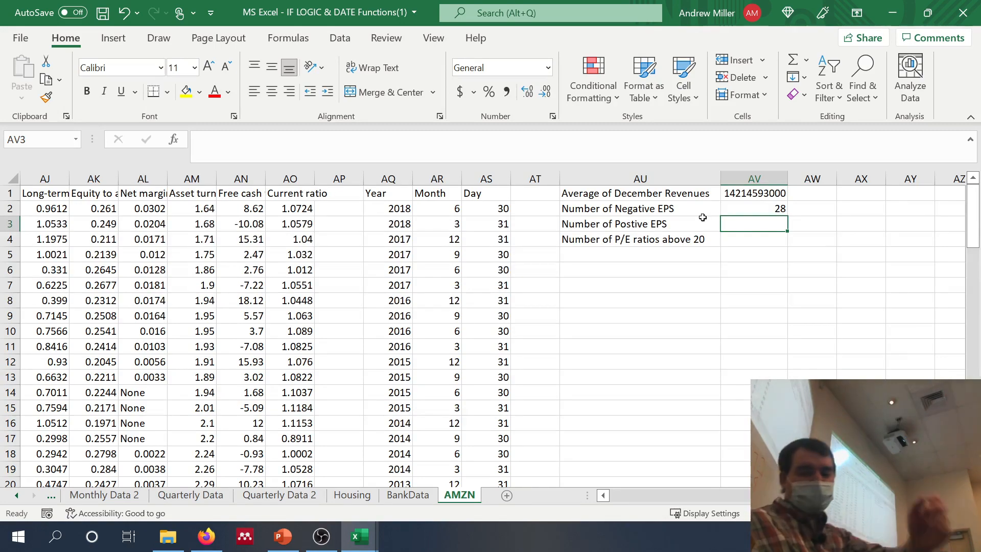
Count the positive EPS values in AV3 with COUNTIF on the EPS basic column Q:Q and the criterion ">0"
text(=countif()
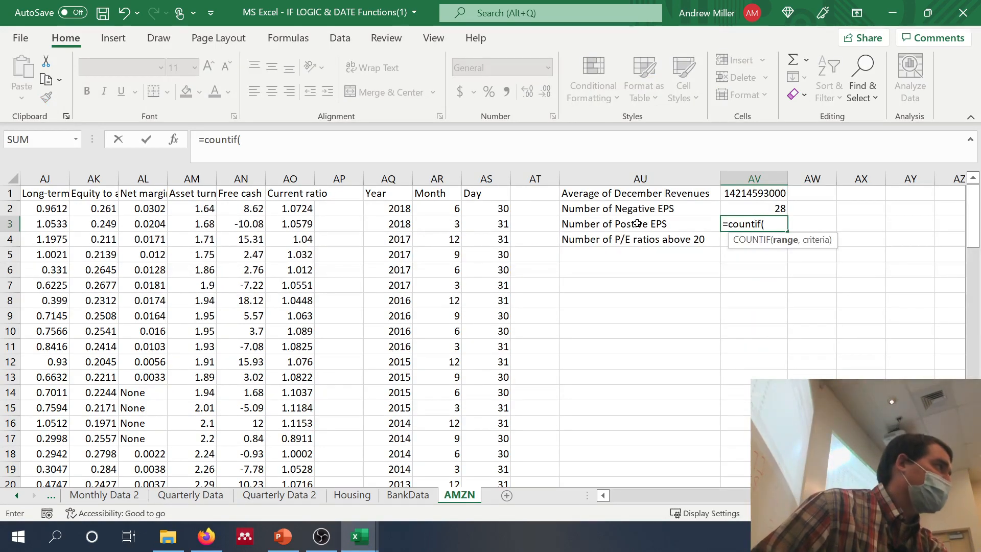
scroll(637, 224, left, 5)
scroll(638, 223, left, 6)
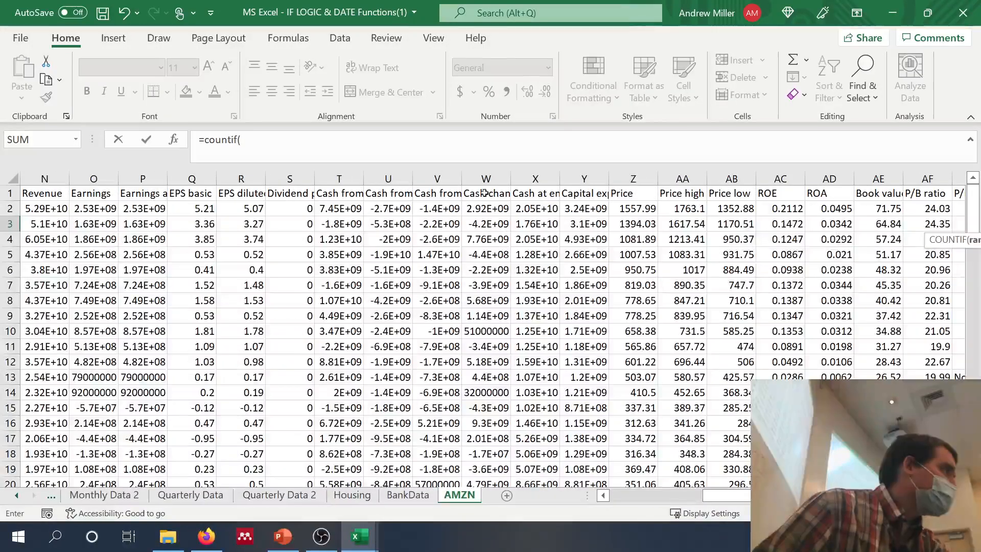
click(207, 177)
text(,">)
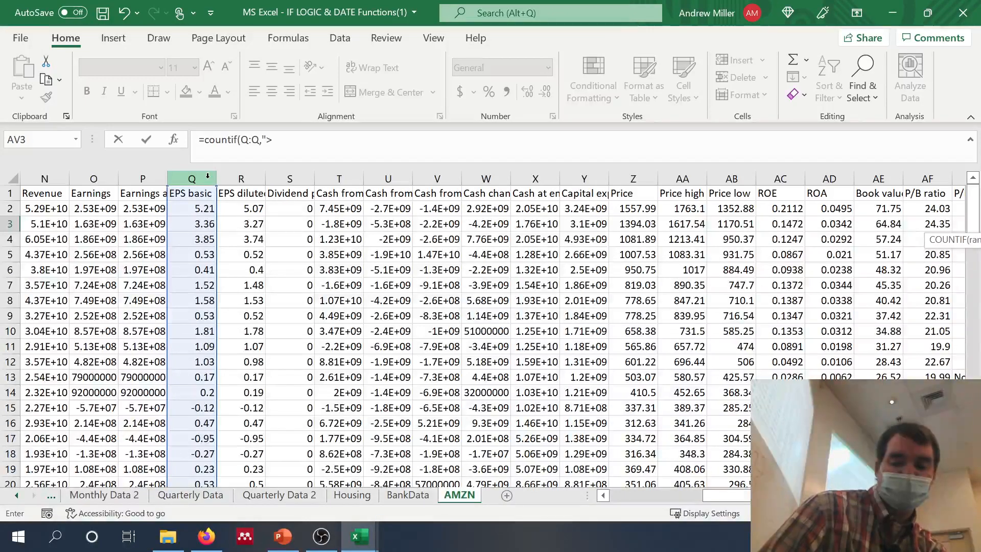
text(0"))
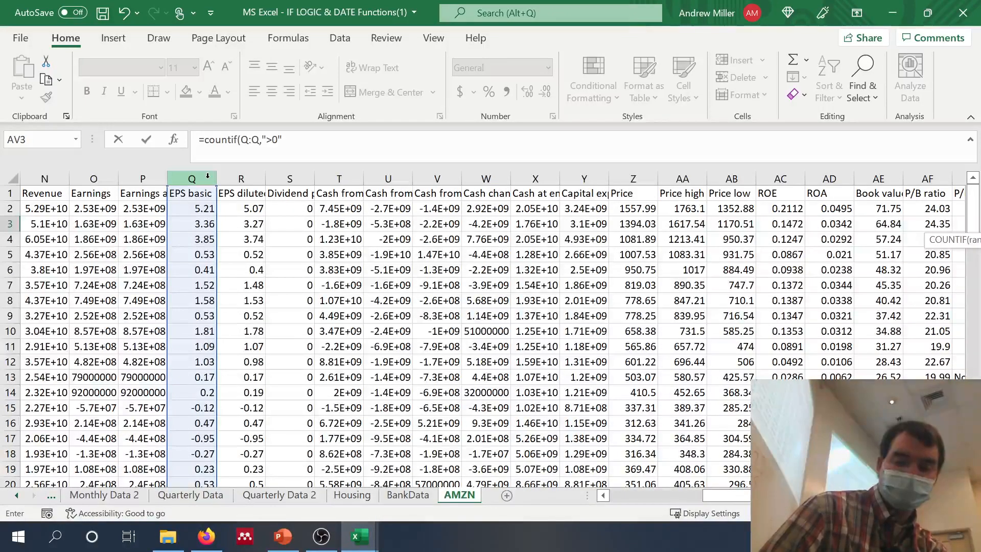
key(Return)
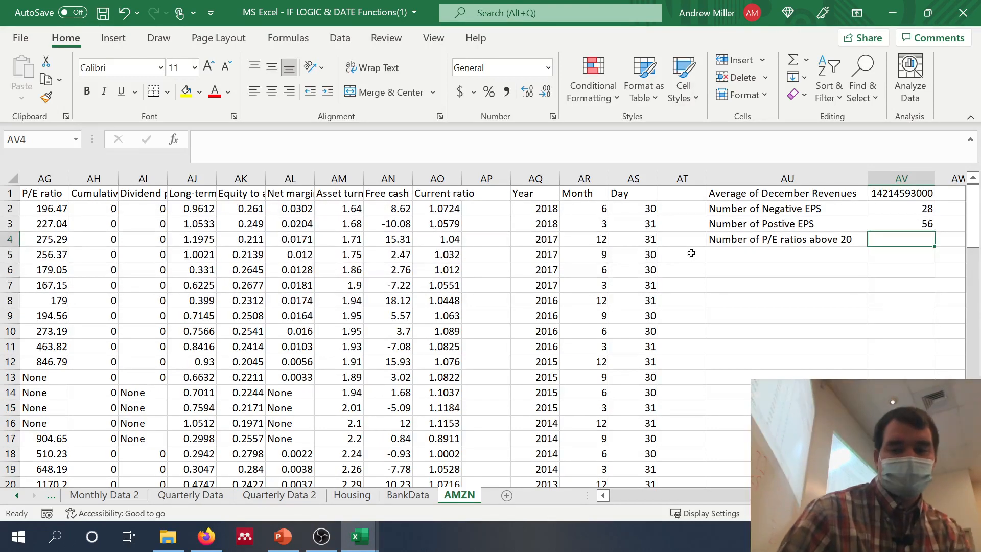
Count the P/E ratios above 20 in AV4 with COUNTIF on column AG:AG and the criterion ">20"
text(=)
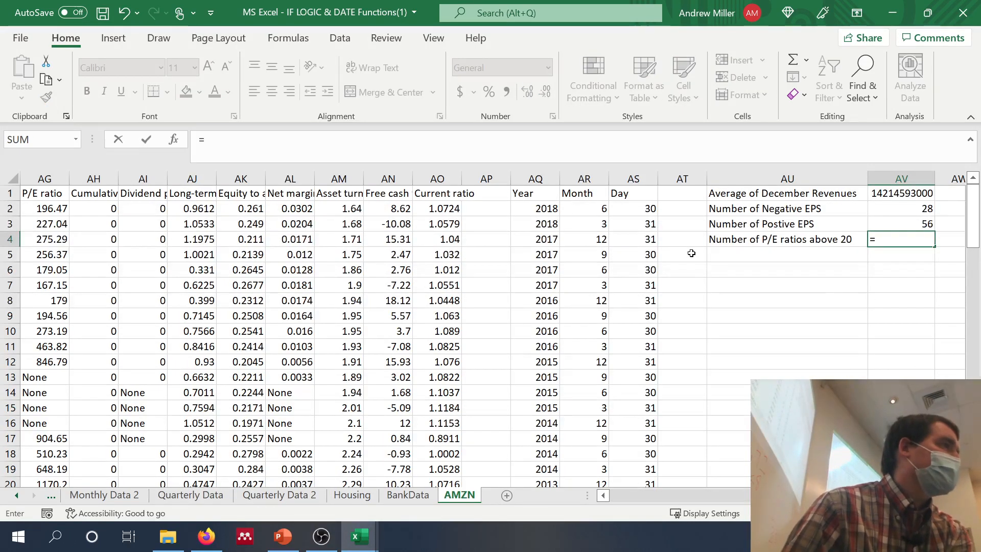
text(count)
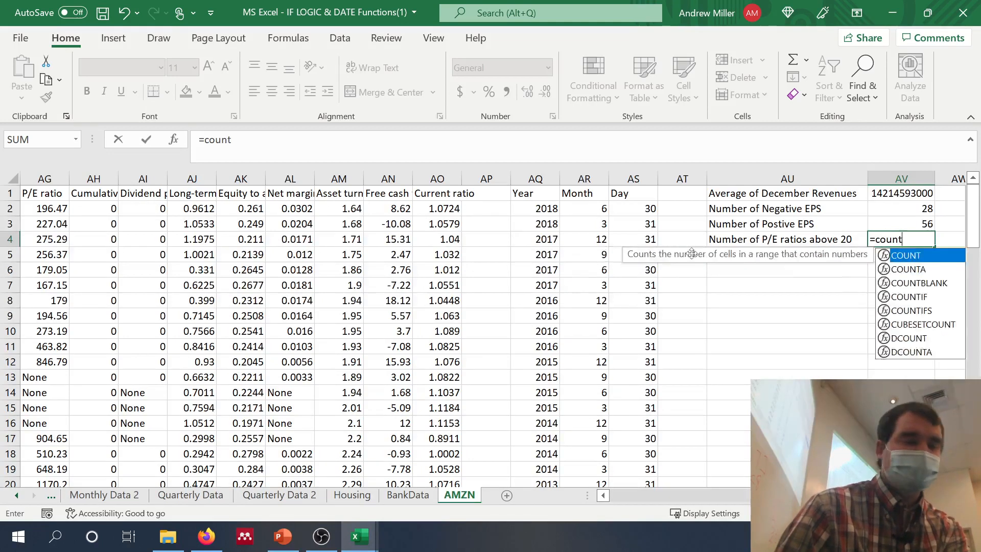
text(if()
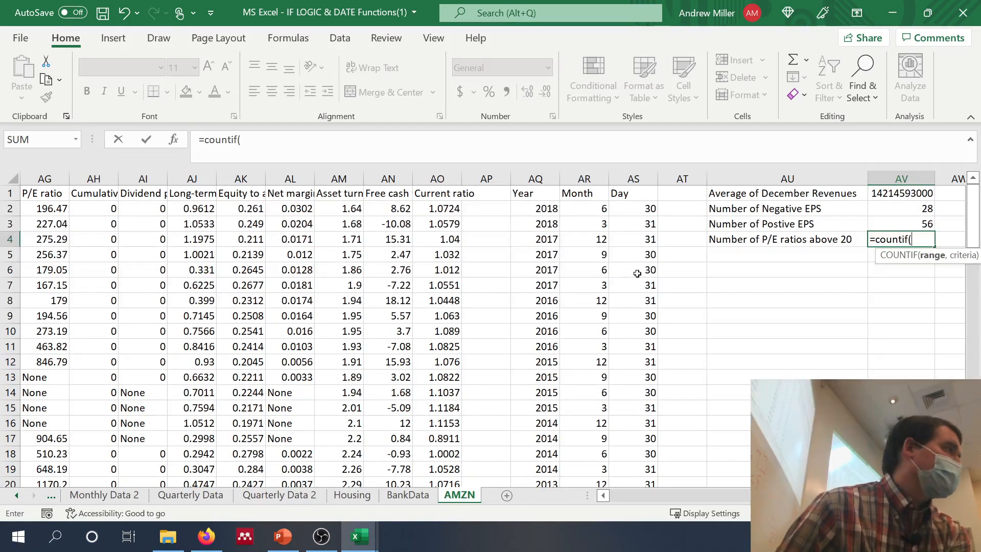
scroll(638, 272, left, 4)
scroll(638, 272, left, 2)
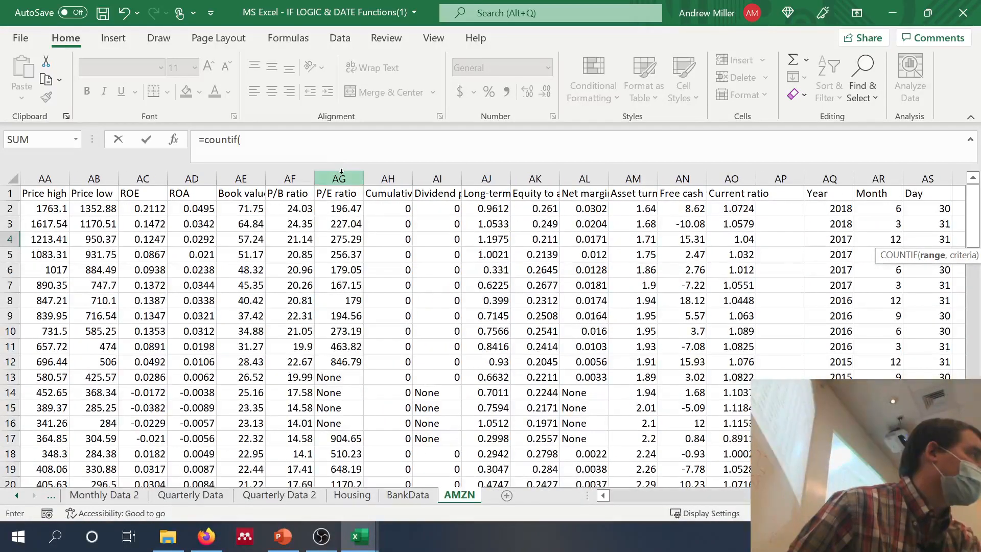
click(342, 174)
text(,)
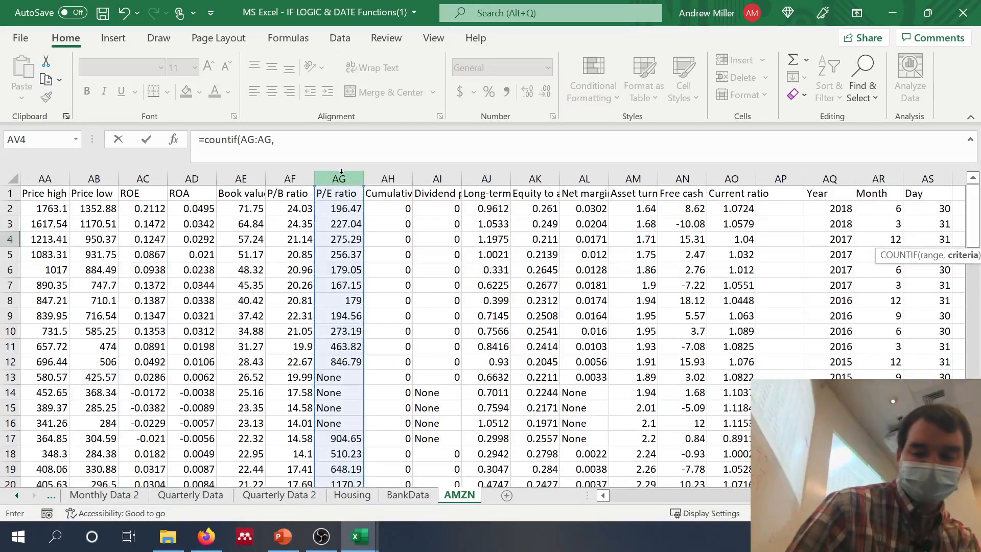
text(">)
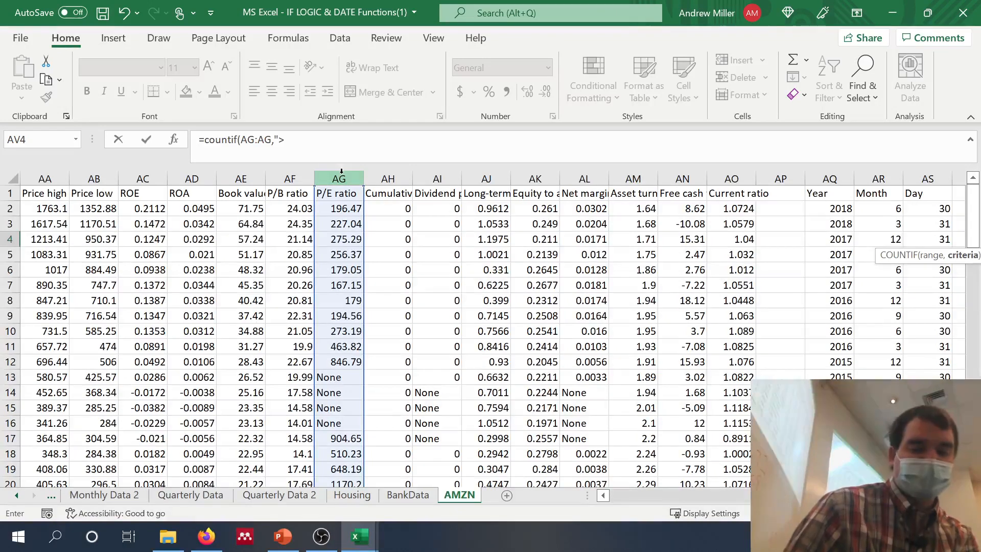
text(20")
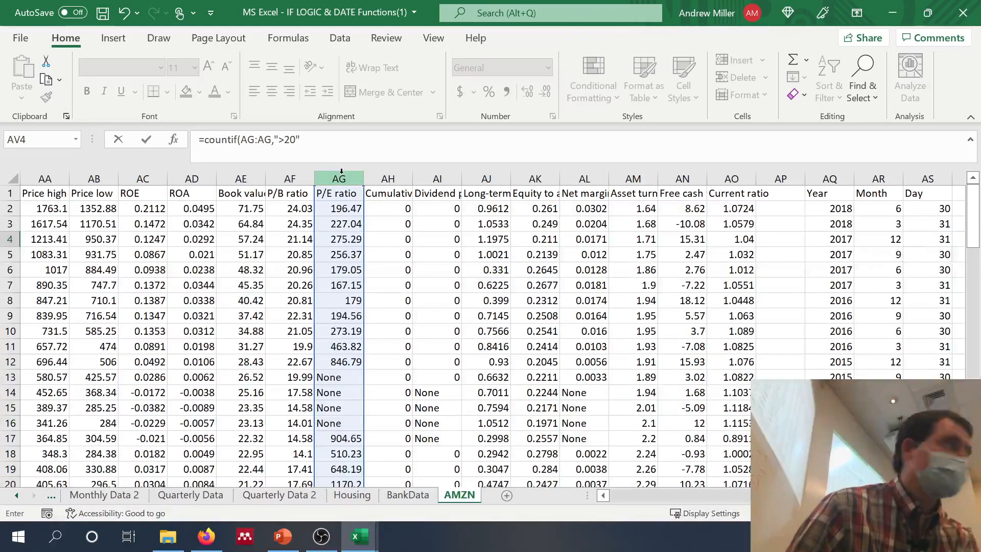
key(Return)
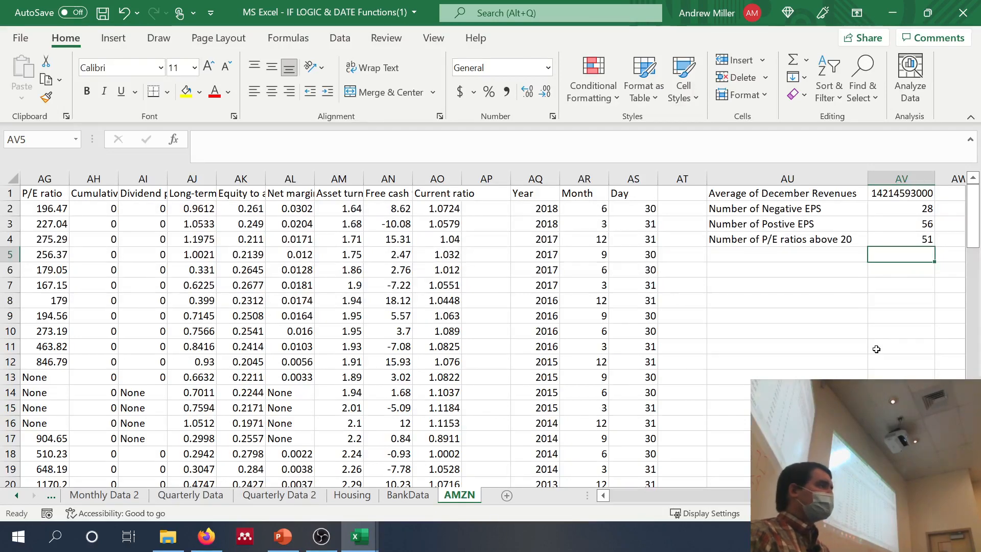
Review the range and criteria arguments of the COUNTIF formula in AV4 without changing it
click(916, 237)
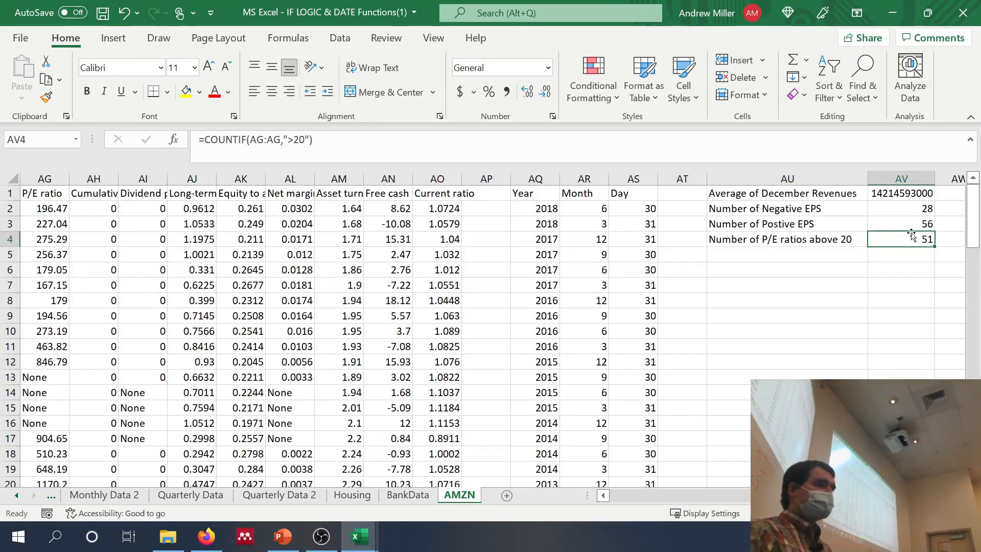
key(F2)
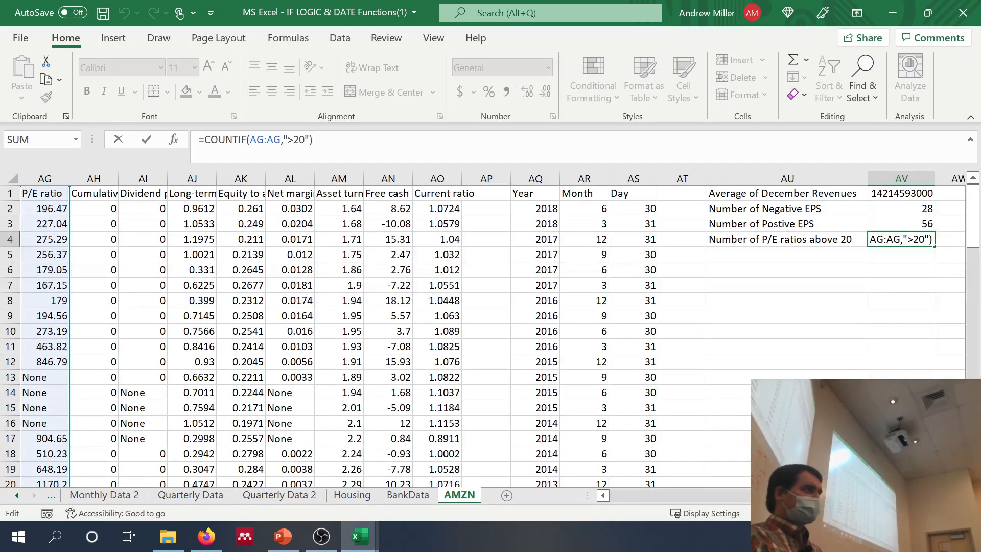
click(266, 139)
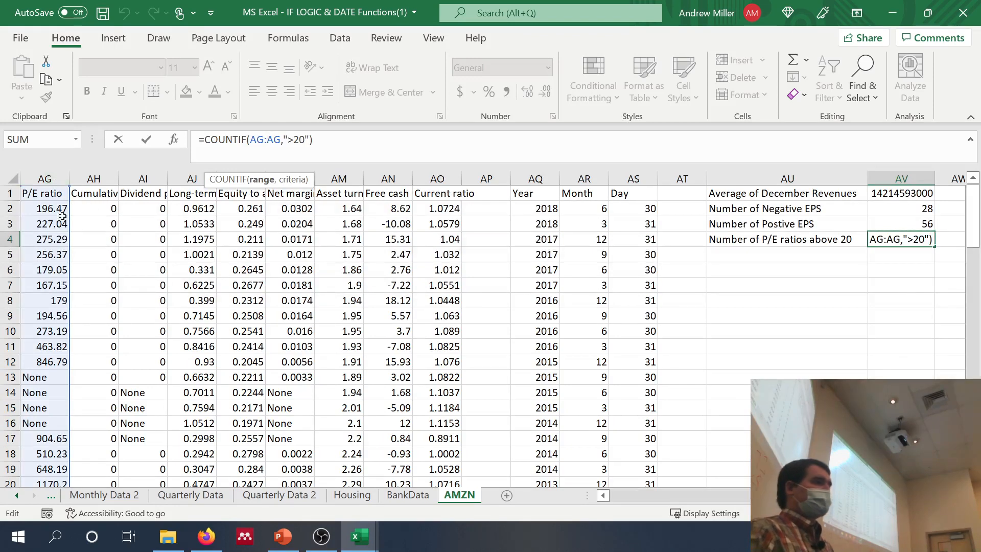
click(299, 140)
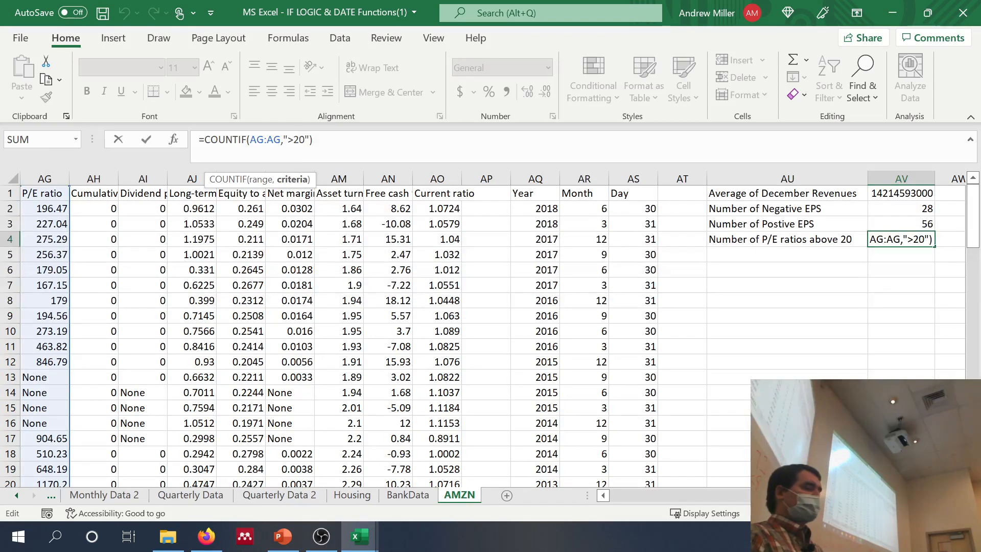
click(312, 140)
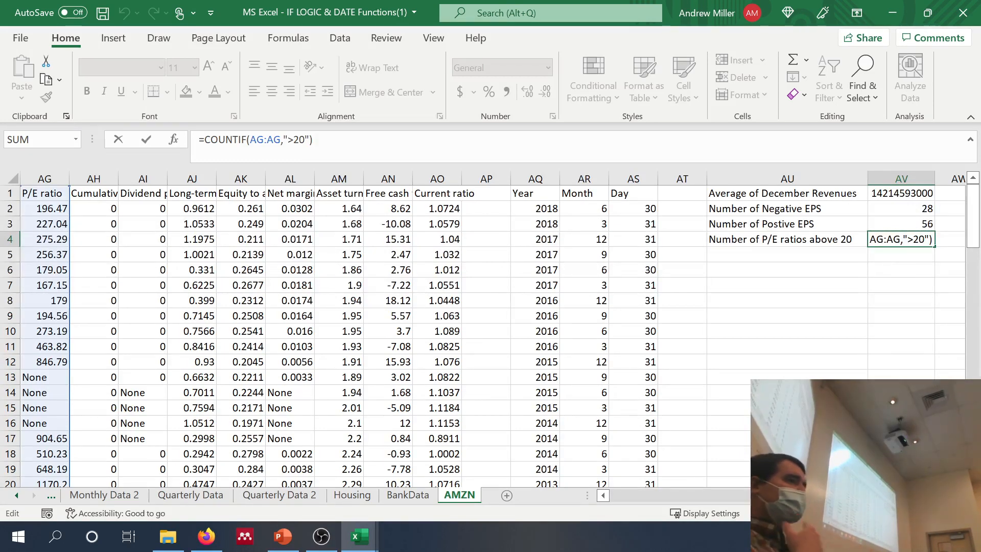
key(Return)
On the Housing sheet, calculate the most common house year in CJ1 with MODE on the Year Built column U:U, and move to CJ2
click(343, 496)
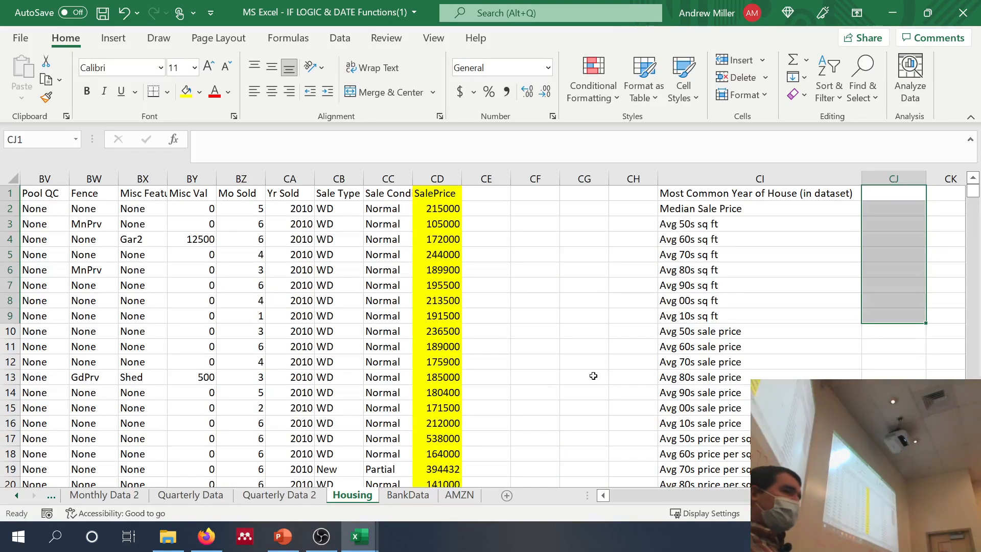
click(893, 189)
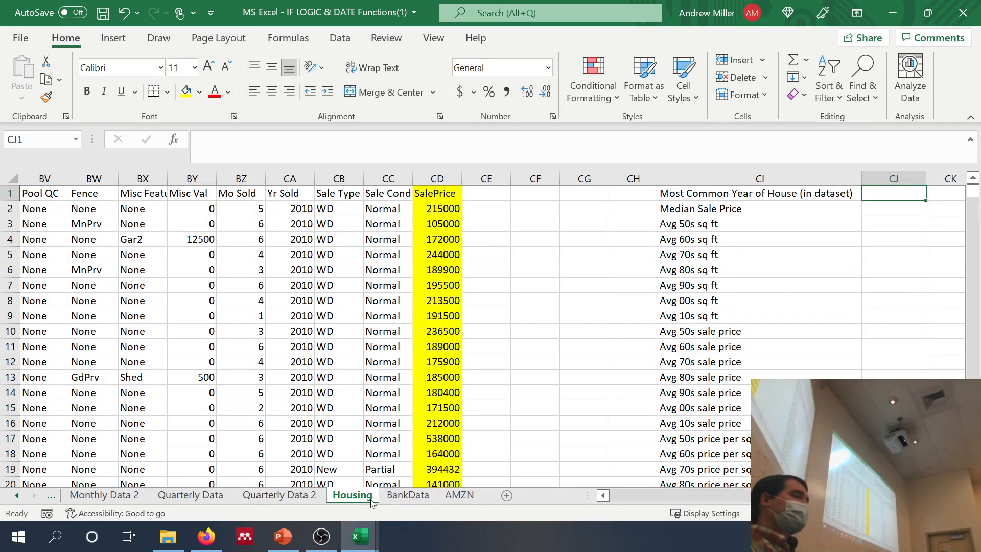
text(=)
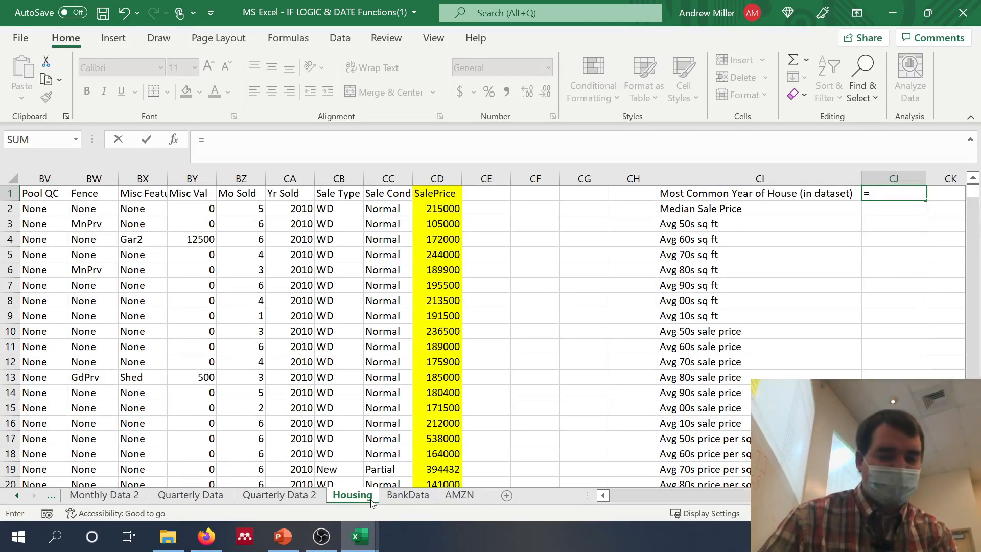
text(mode()
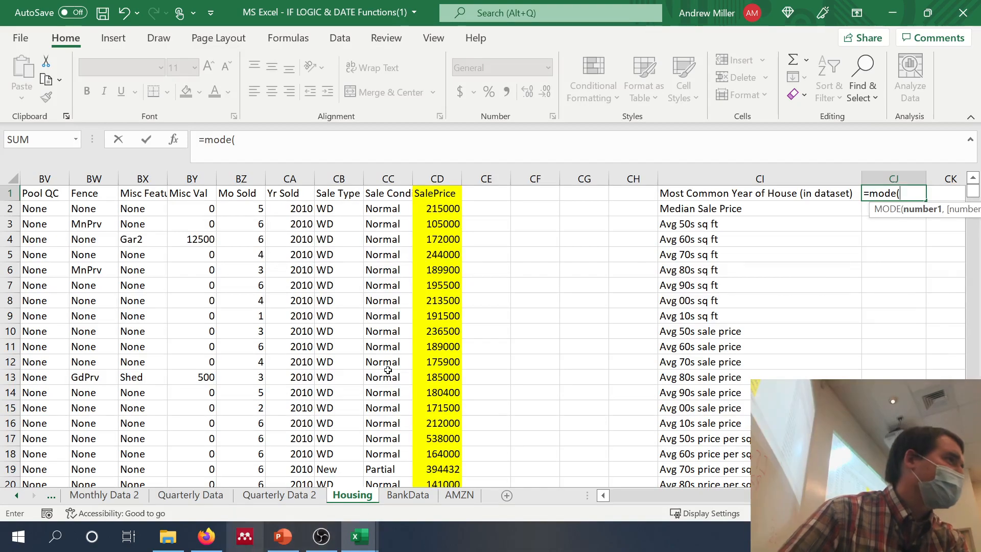
scroll(506, 333, left, 3)
scroll(506, 334, left, 10)
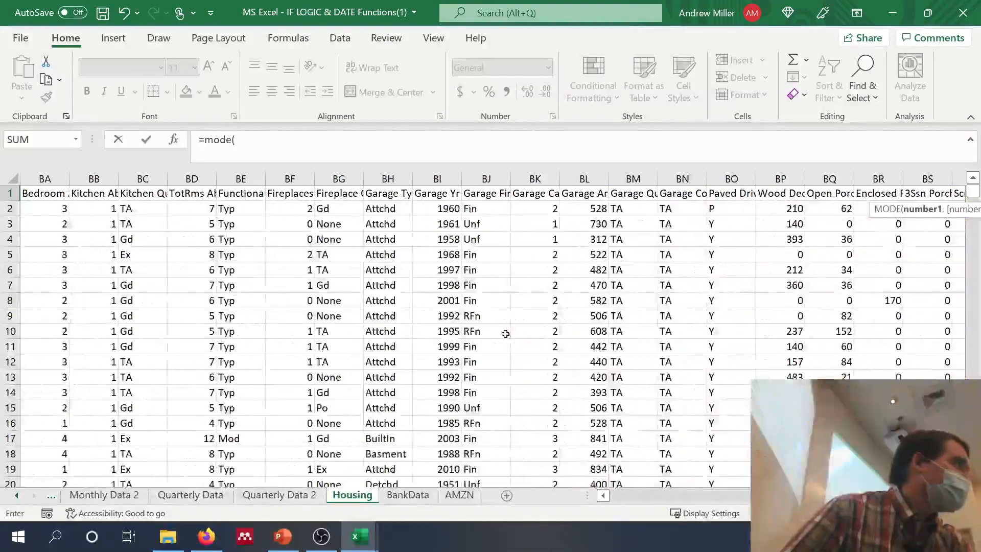
scroll(506, 333, left, 18)
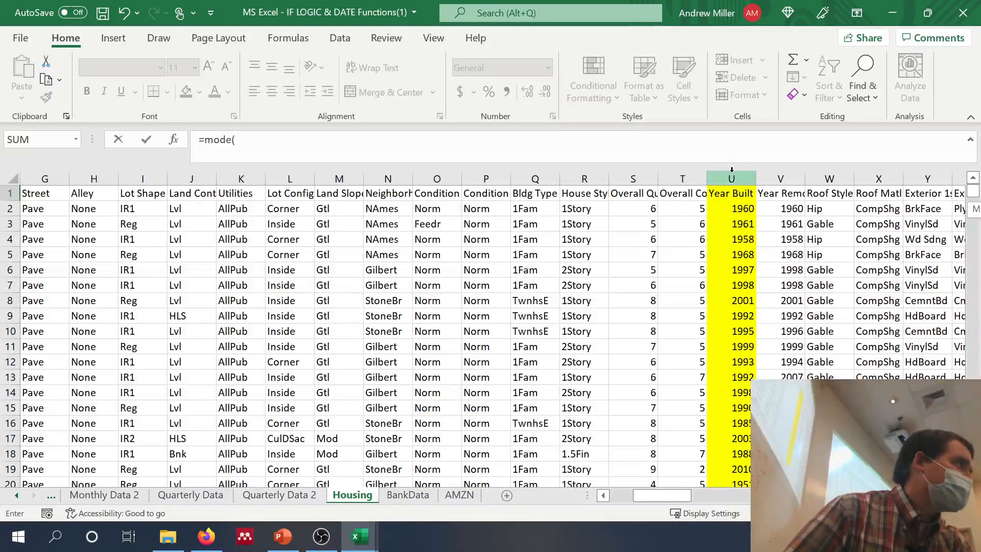
click(732, 170)
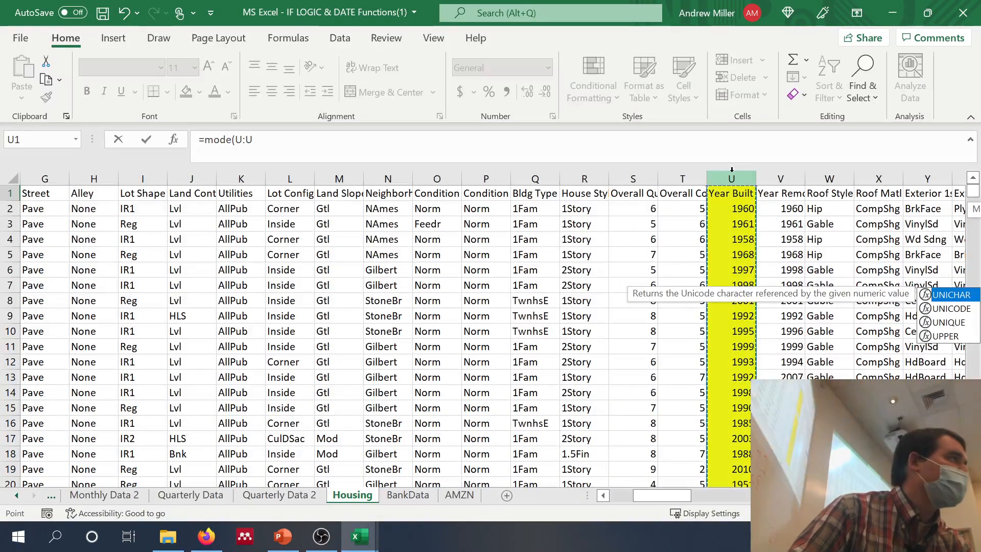
text())
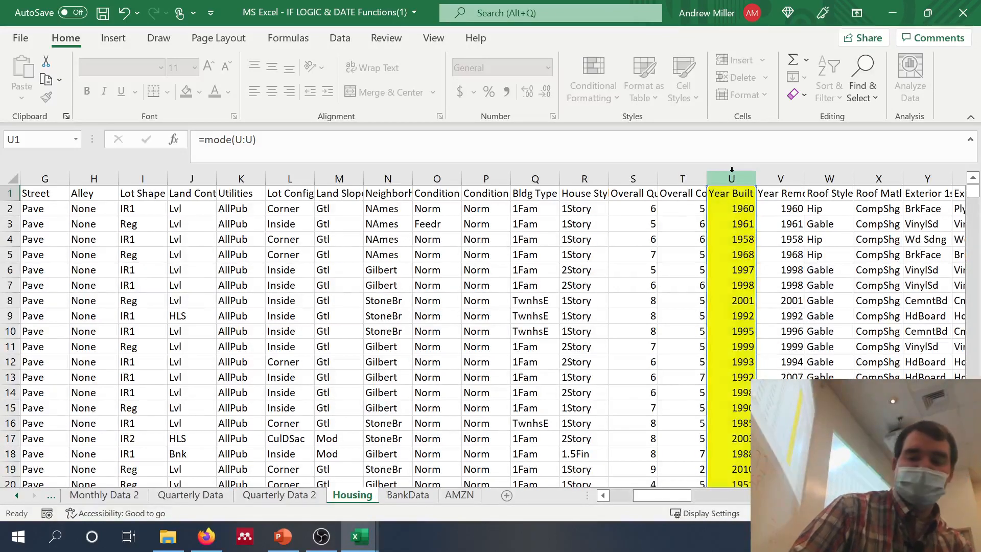
key(Return)
key(Return)
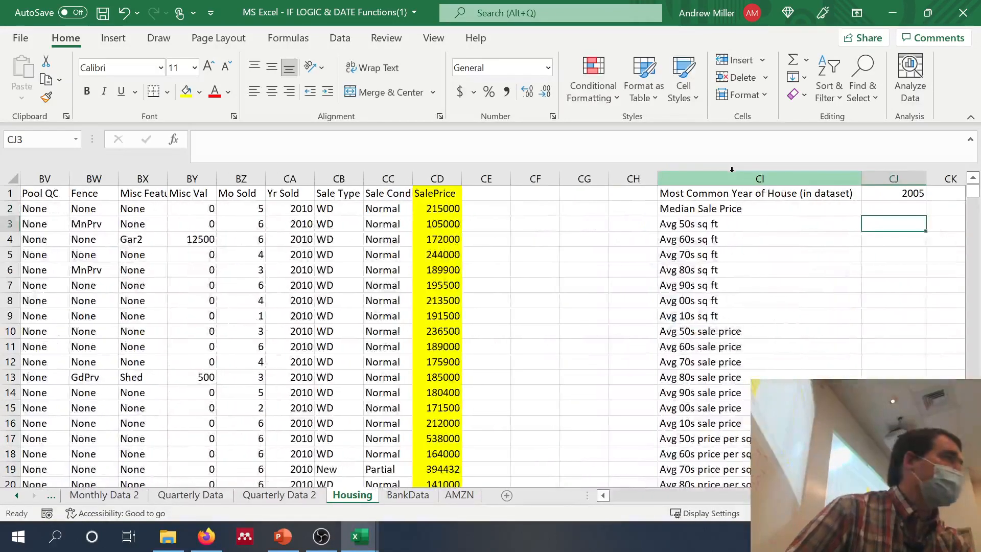
click(894, 211)
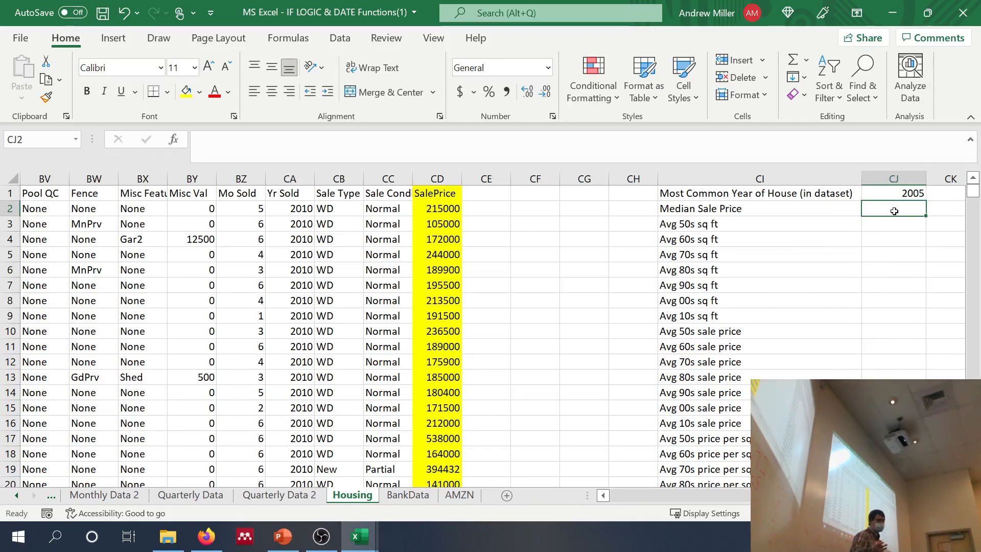
text(bbbbbbbbb)
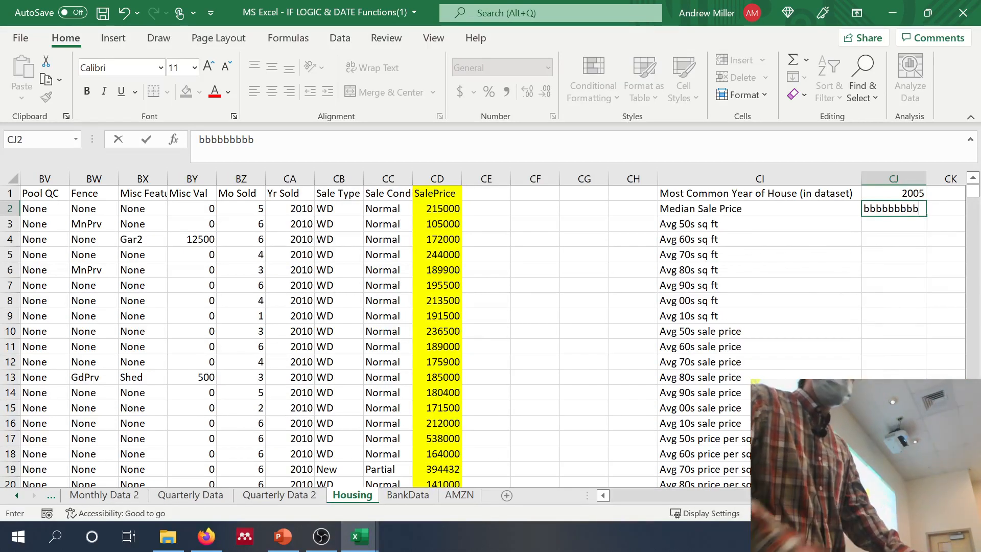
key(BackSpace)
key(BackSpace)
key(BackSpace)
key(BackSpace)
key(BackSpace)
key(BackSpace)
key(BackSpace)
key(BackSpace)
key(BackSpace)
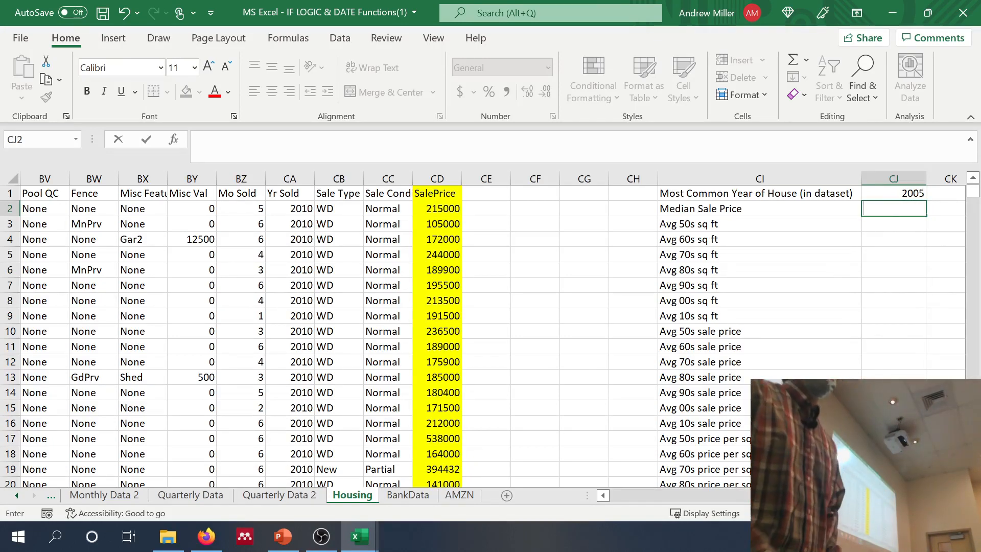
Calculate the median sale price in CJ2 with MEDIAN on the SalePrice column CD:CD
text(=)
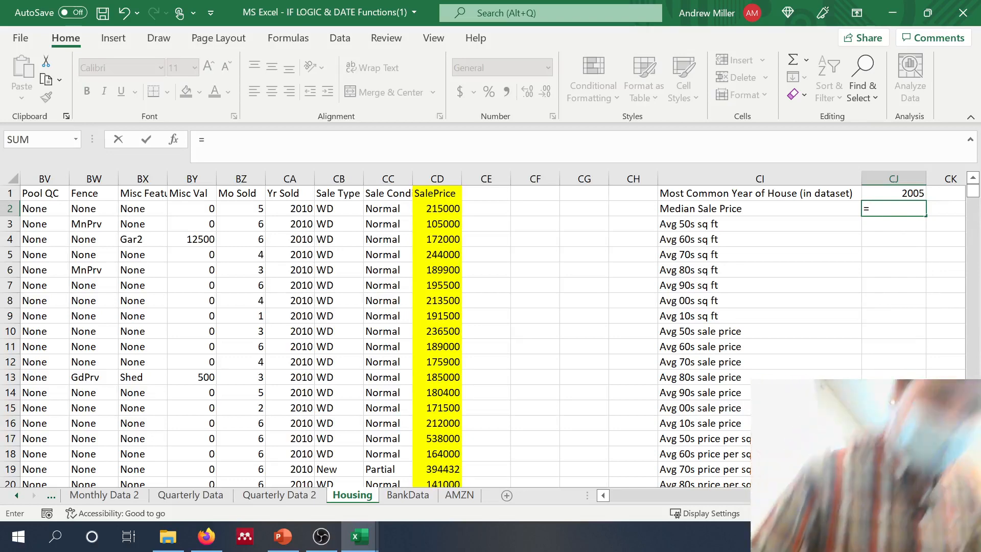
text(median()
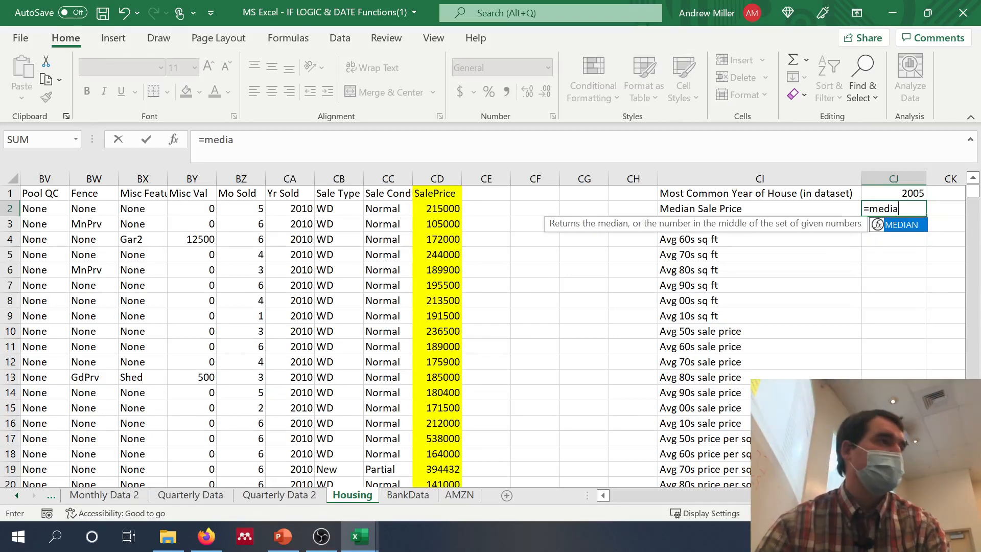
click(434, 178)
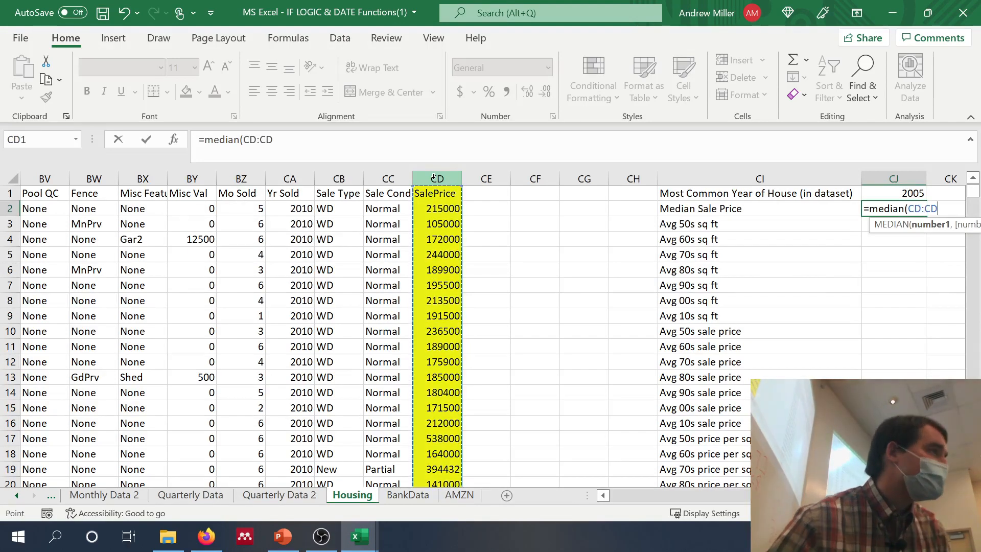
text())
key(Return)
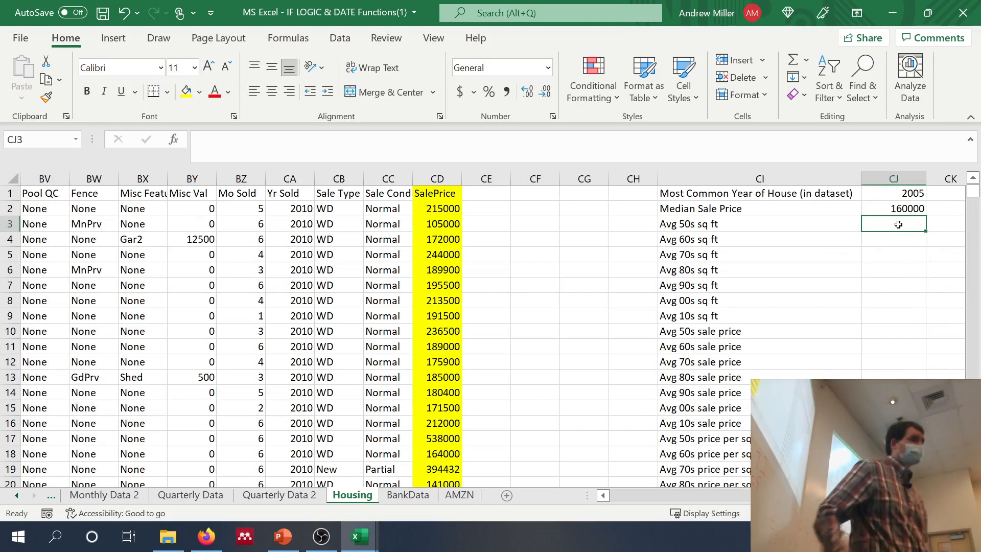
Begin an AVERAGEIFS formula in CJ3 for the 50s square footage, using the Gr Liv Area column AV:AV as the average range
text(=)
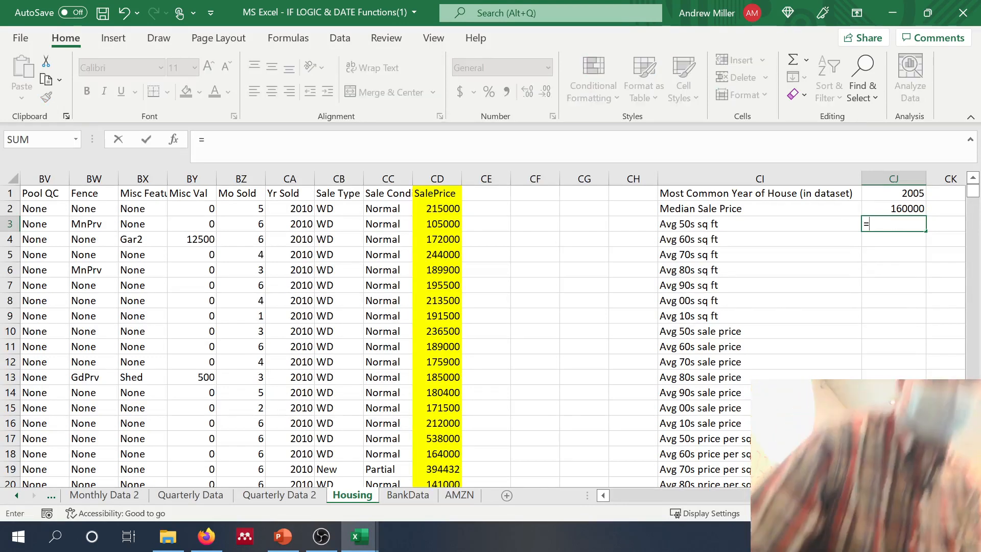
text(averageifs()
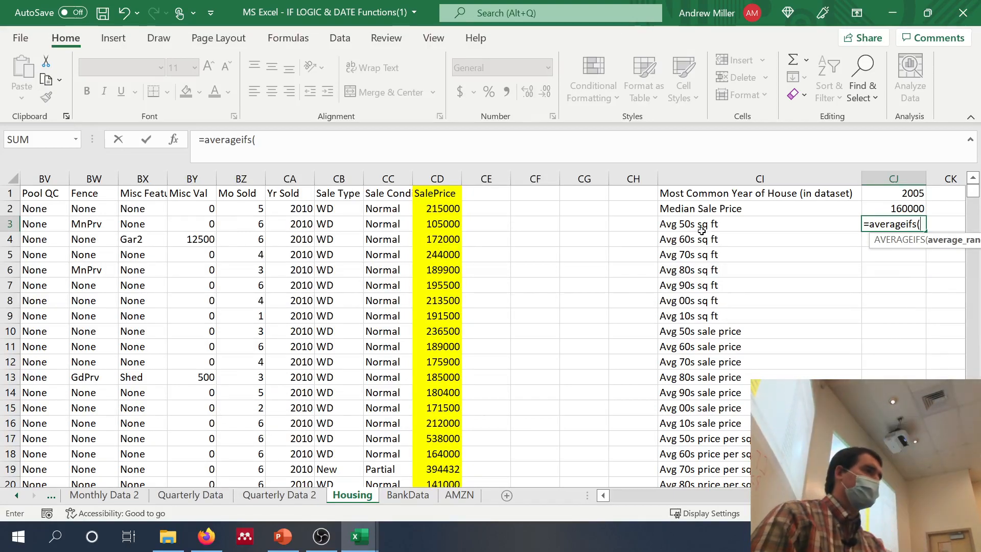
scroll(508, 294, left, 7)
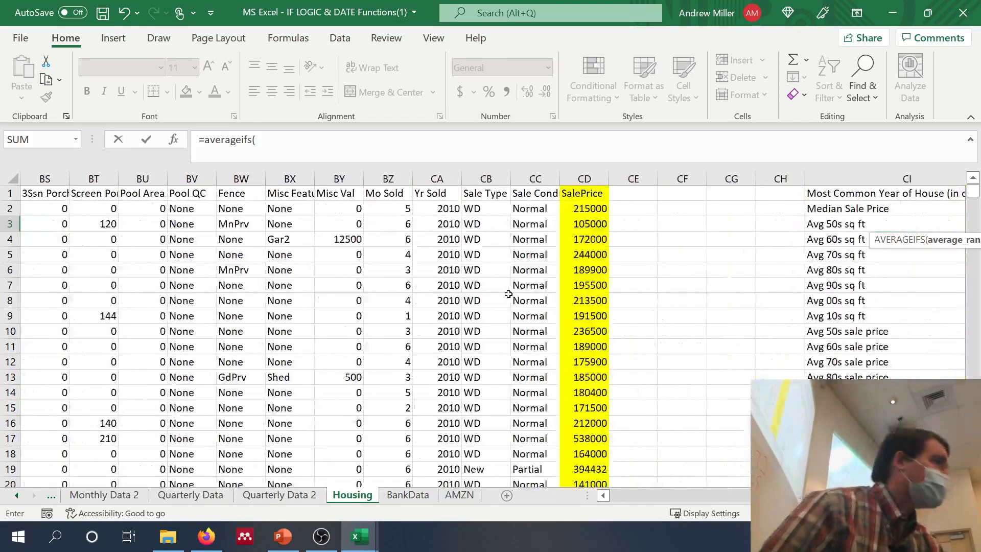
scroll(508, 294, left, 6)
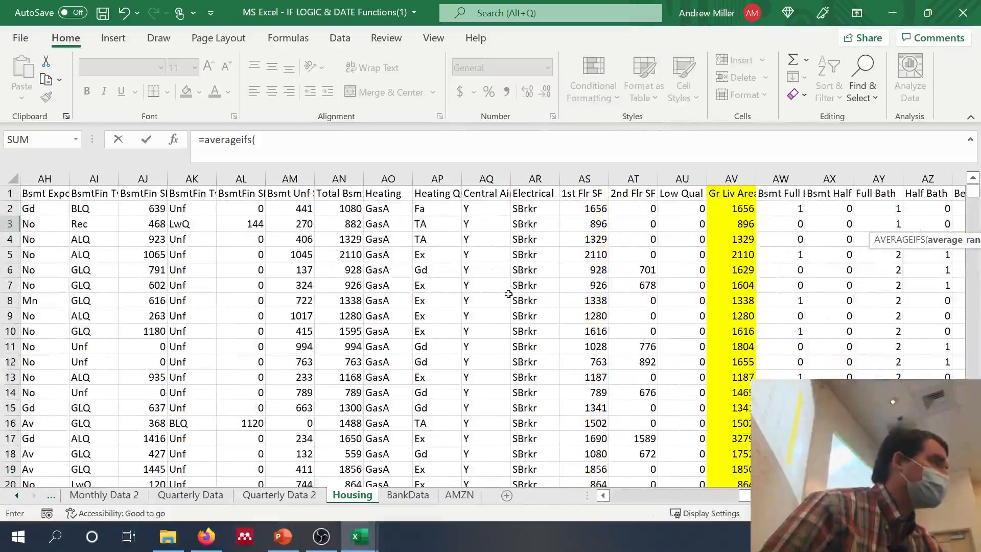
click(745, 171)
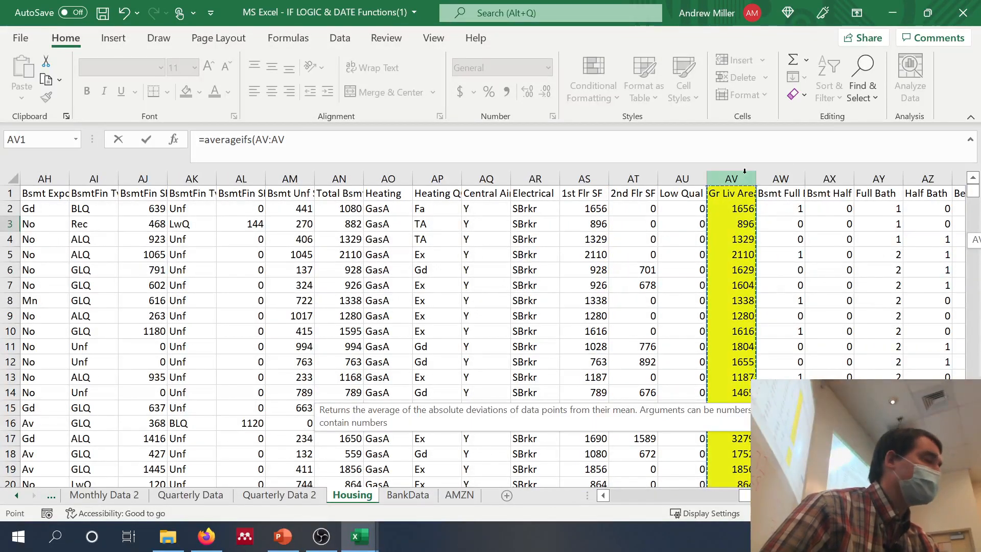
Add the first condition to the CJ3 AVERAGEIFS formula: Year Built column U:U with the criterion ">1949"
text(,)
scroll(732, 290, right, 9)
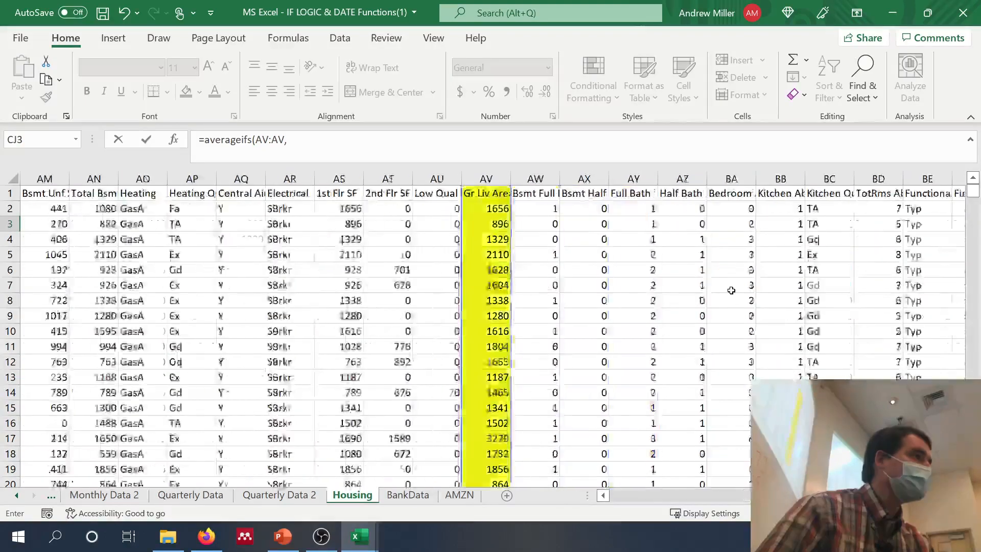
scroll(732, 290, right, 6)
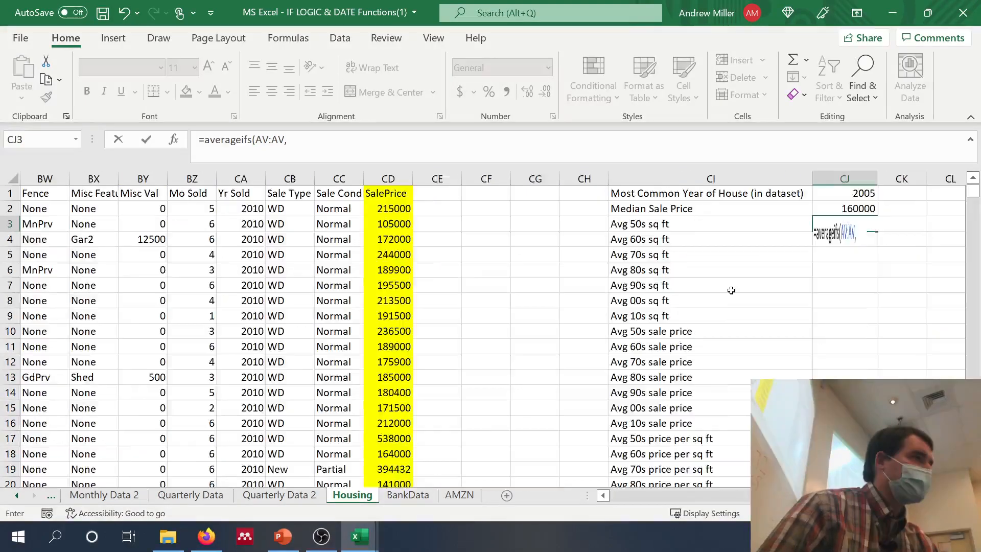
scroll(732, 290, left, 8)
scroll(732, 290, left, 12)
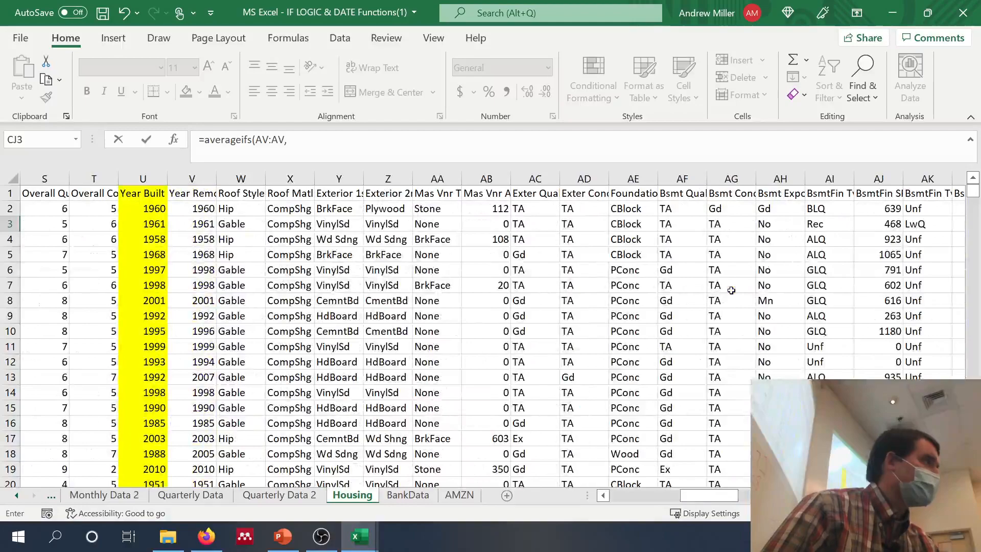
click(154, 174)
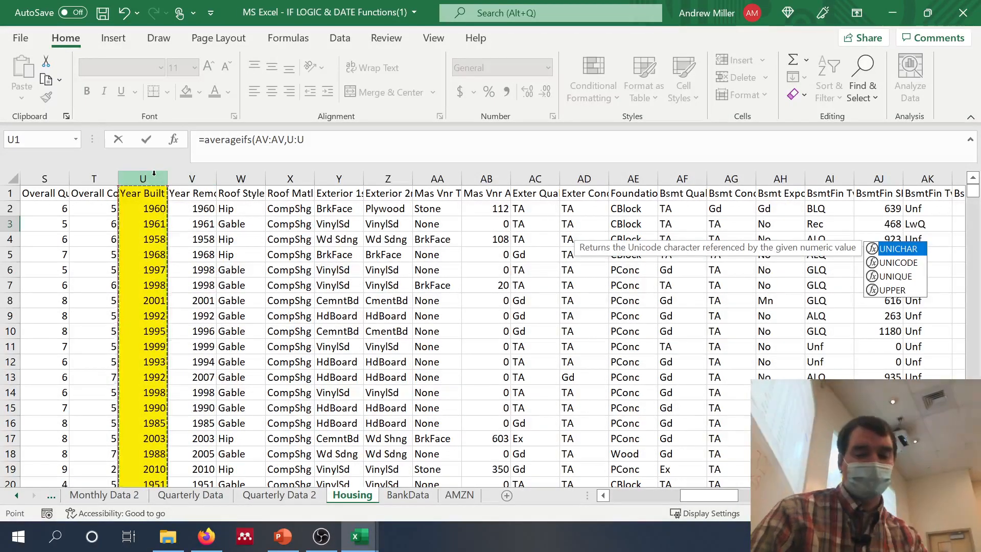
text(,)
scroll(362, 269, right, 18)
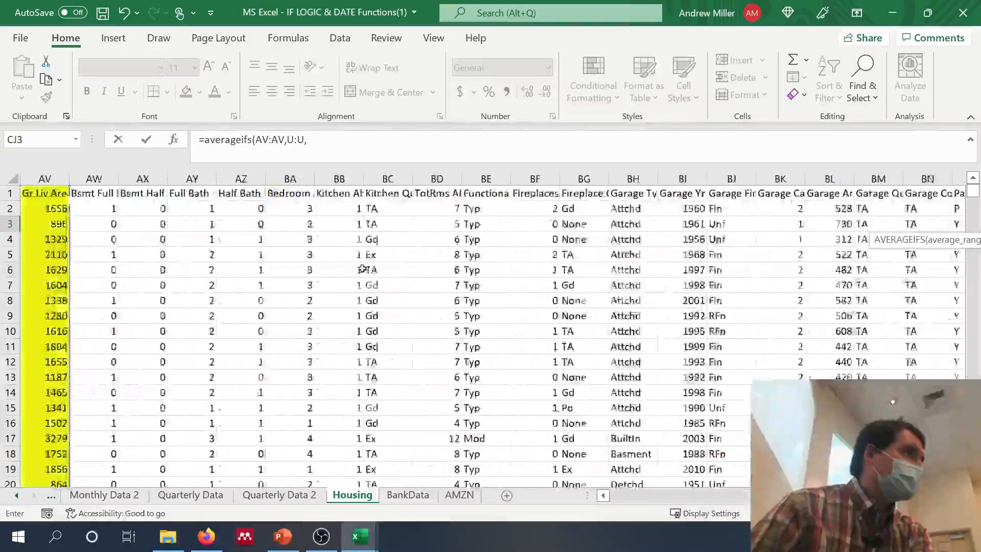
scroll(362, 269, right, 1)
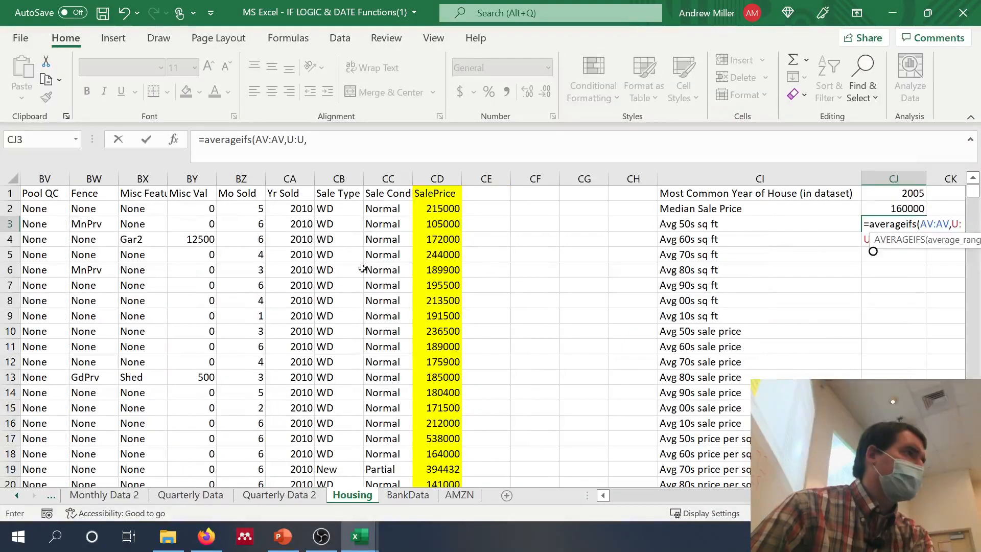
click(307, 140)
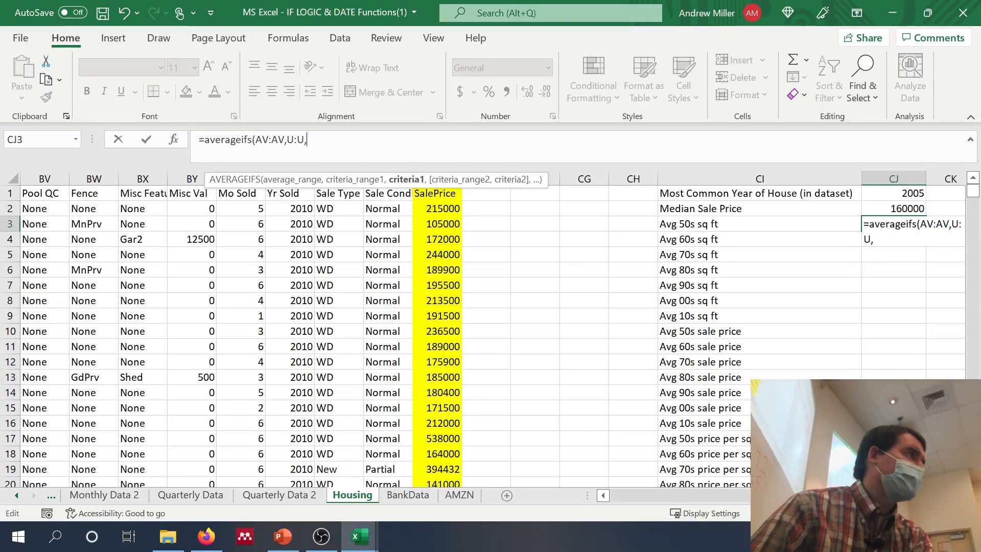
text(">)
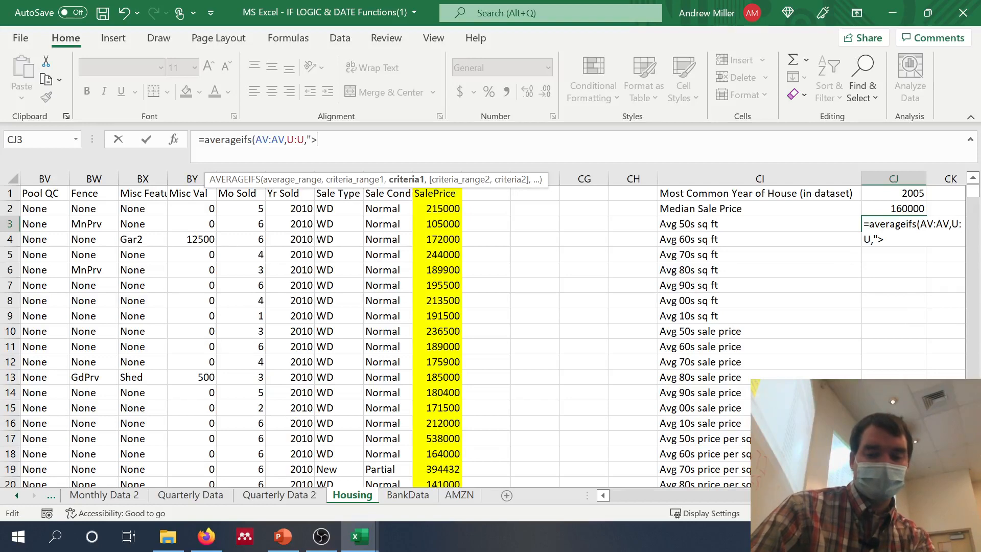
text(194)
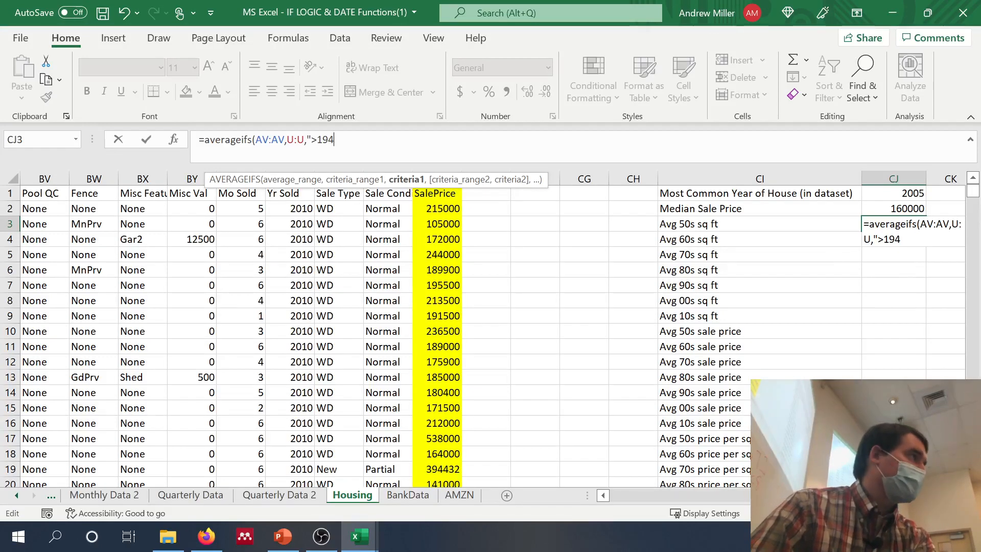
text(9",)
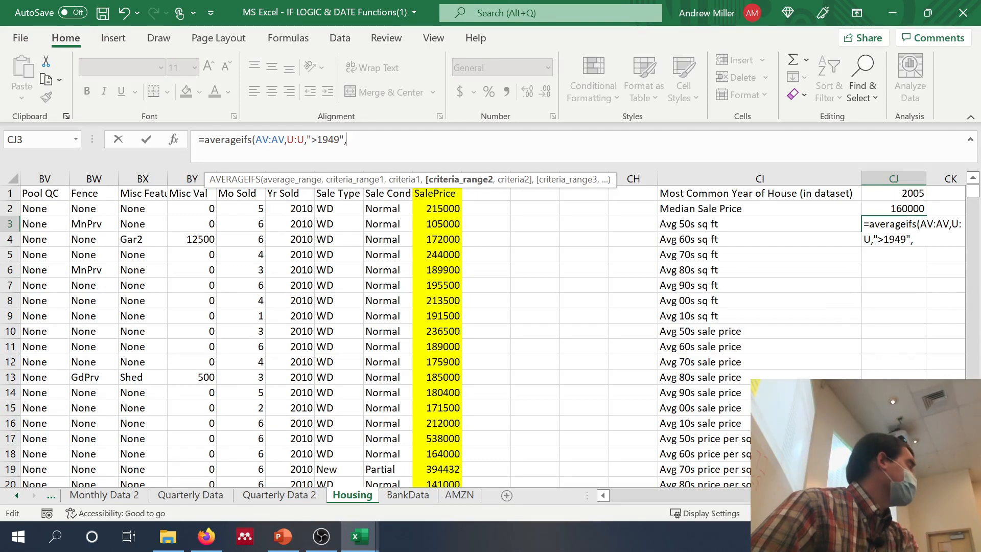
Complete the CJ3 AVERAGEIFS formula with a second condition: Year Built column U:U with the criterion "<1960"
text(U:)
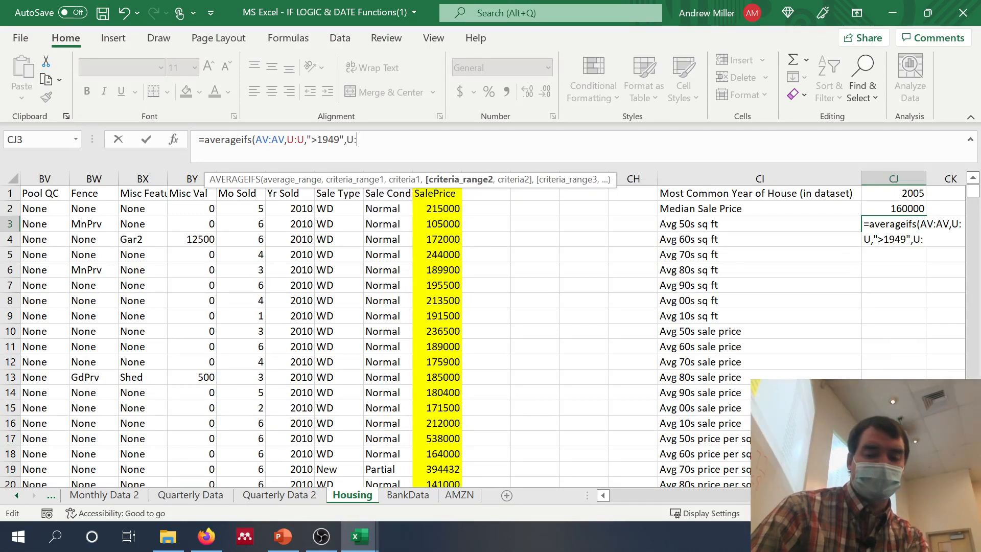
text(U)
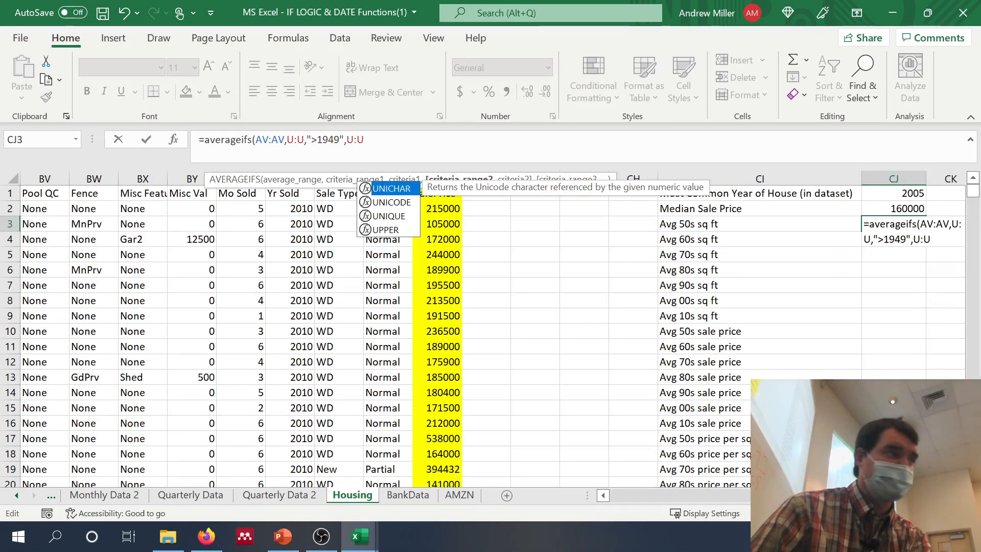
text(,)
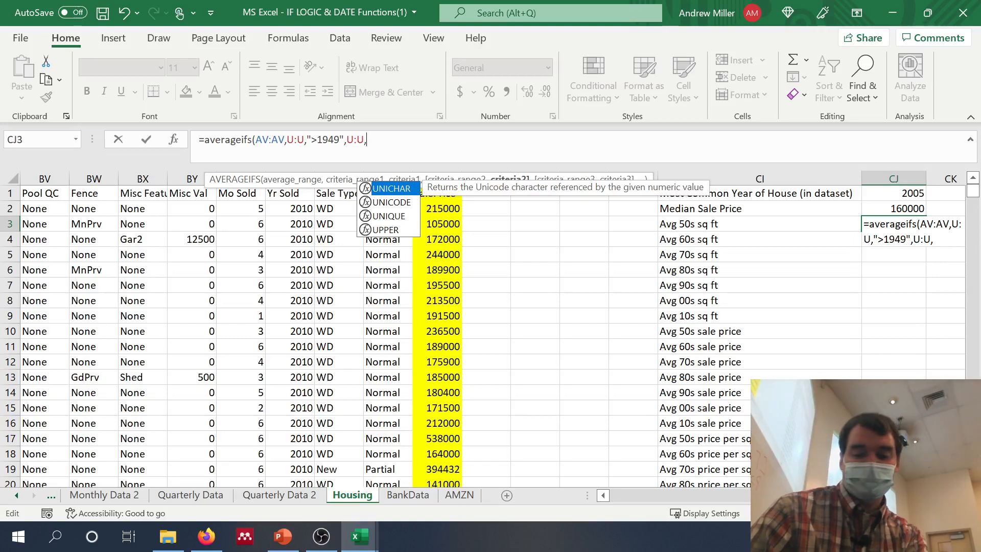
text("<196)
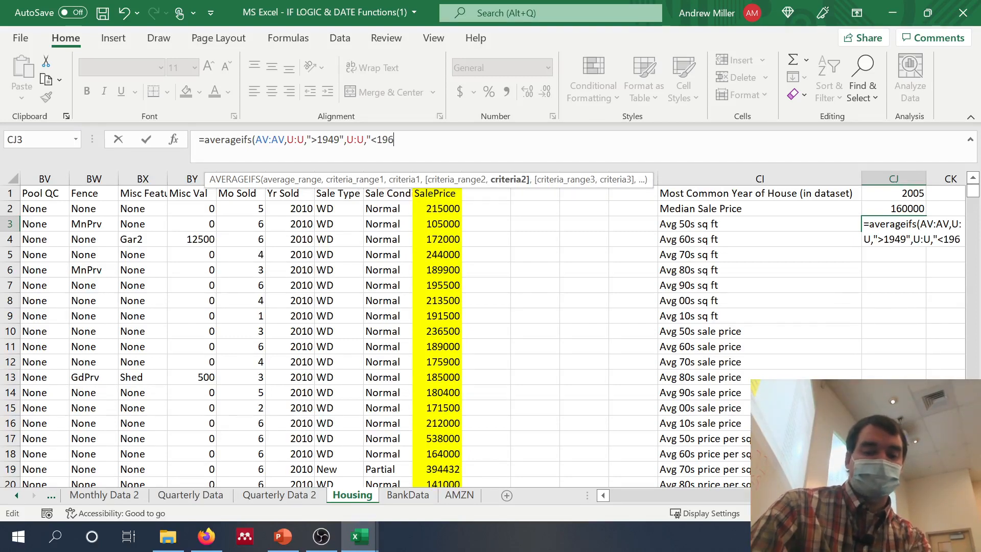
text(0")
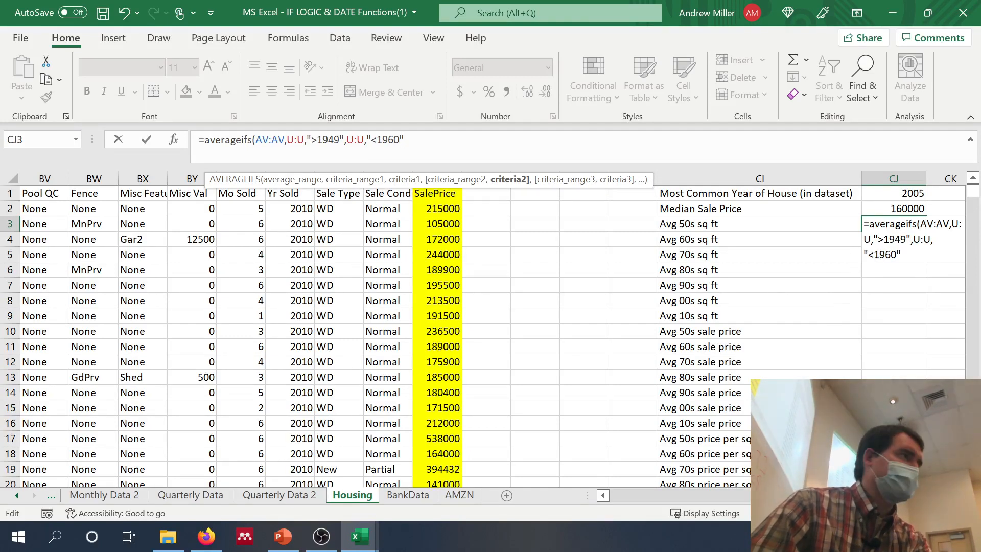
text())
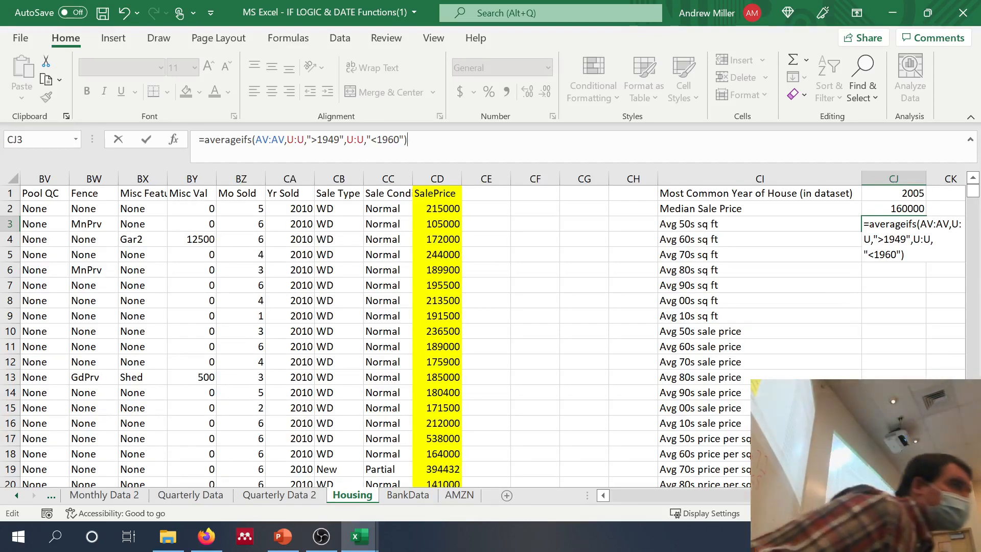
key(Return)
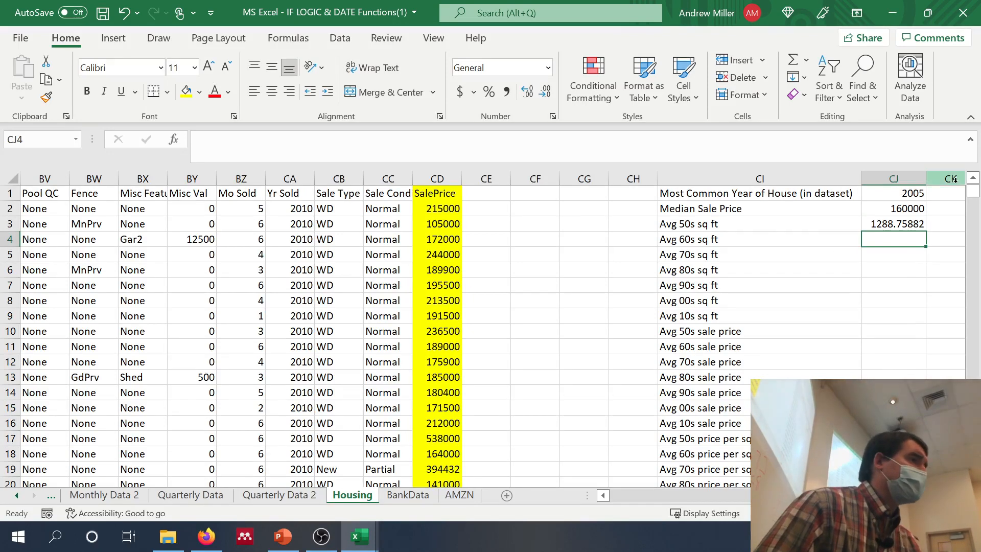
Copy the AVERAGEIFS formula text from CJ3 into CJ9, the 10s square footage cell, keeping the same column references
click(908, 225)
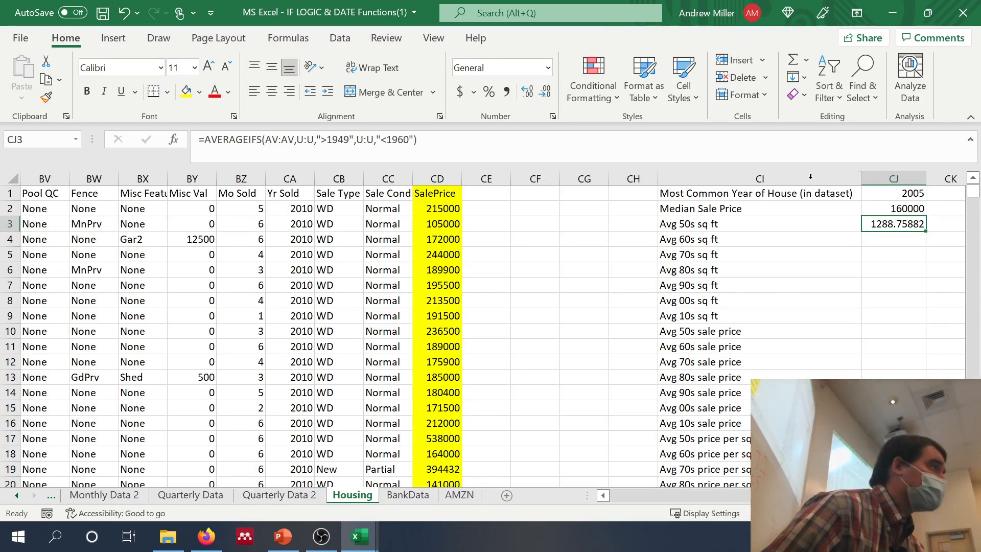
drag(741, 149, 198, 139)
key(ctrl+c)
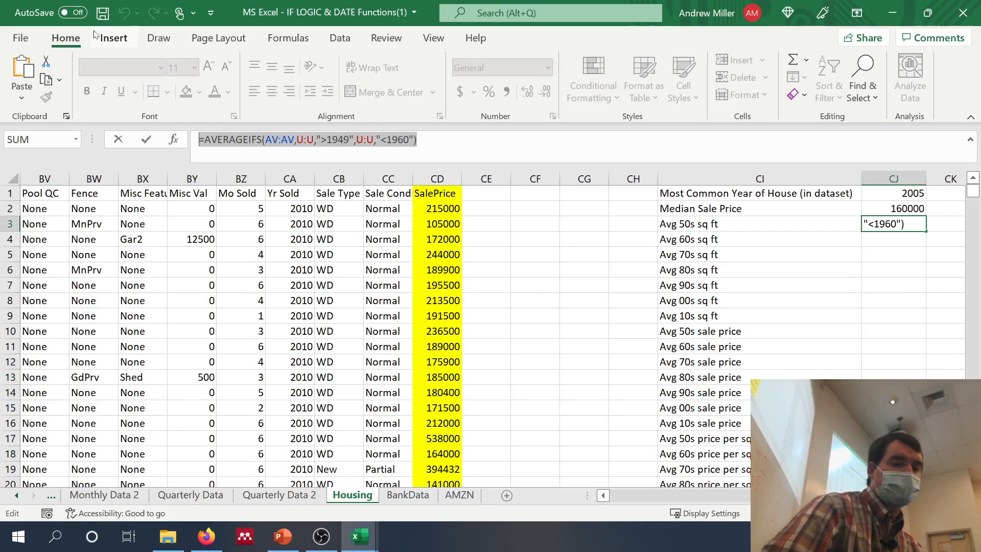
key(ctrl+Return)
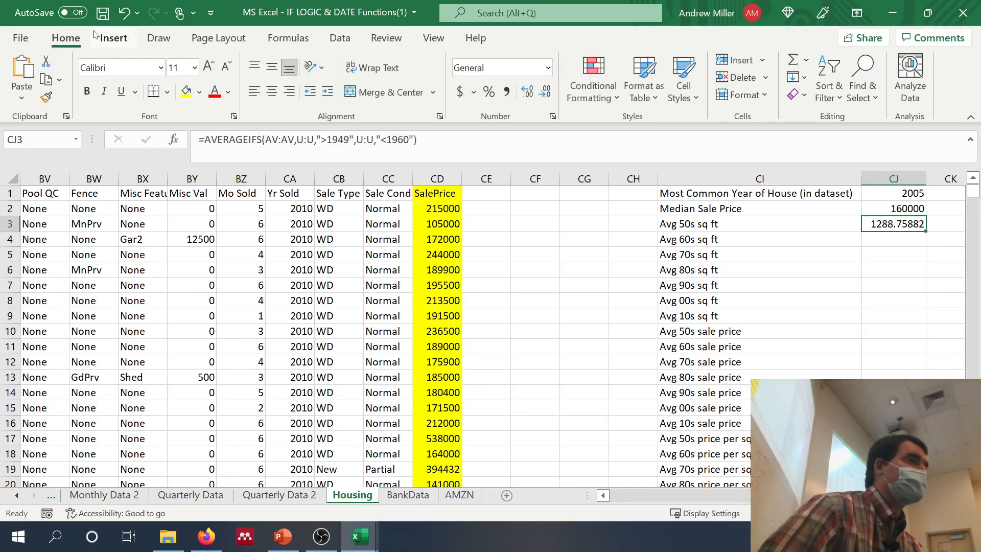
click(894, 320)
click(199, 140)
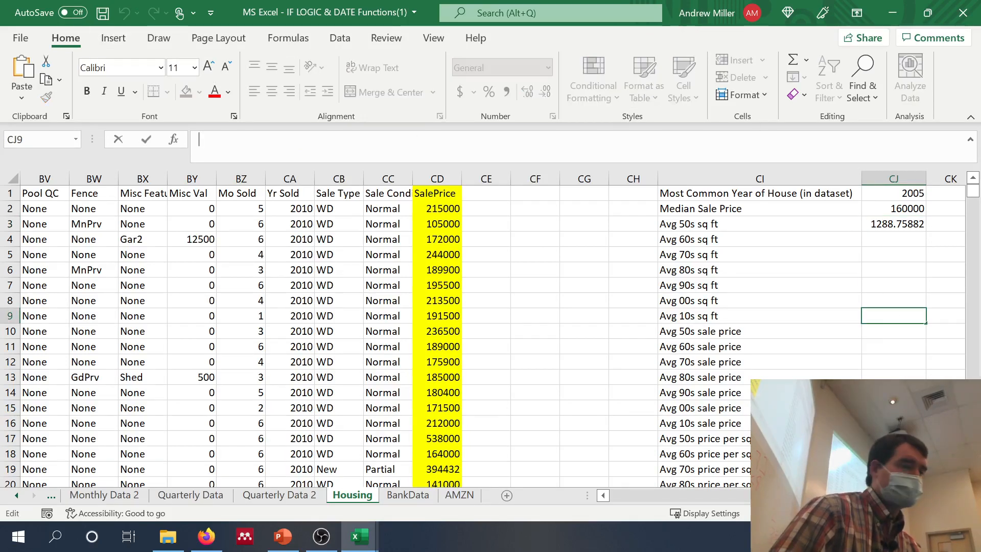
key(ctrl+v)
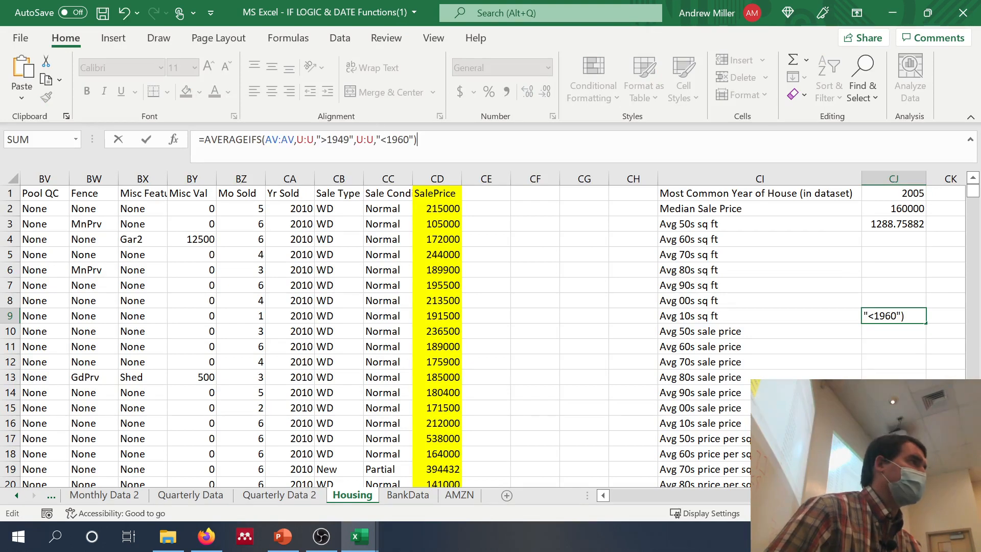
Change the year criteria in the CJ9 formula to ">2009" and "<2020" to calculate the 10s average square footage
drag(350, 140, 333, 139)
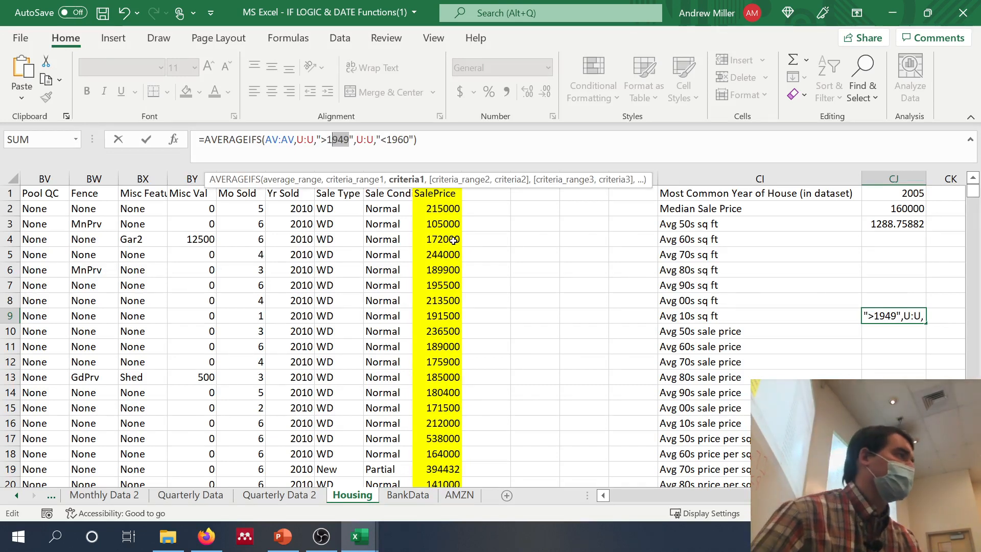
key(BackSpace)
key(BackSpace)
text(2009)
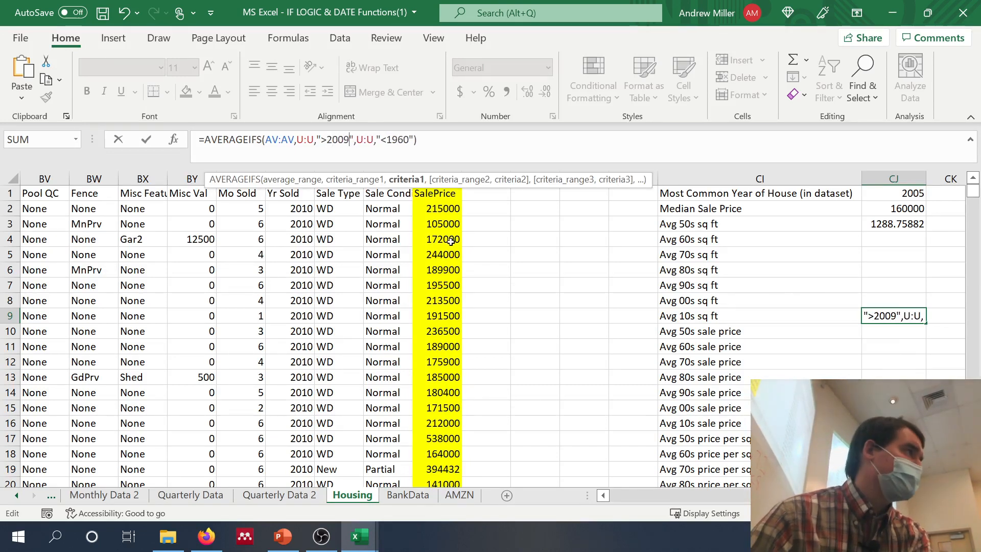
drag(410, 139, 386, 140)
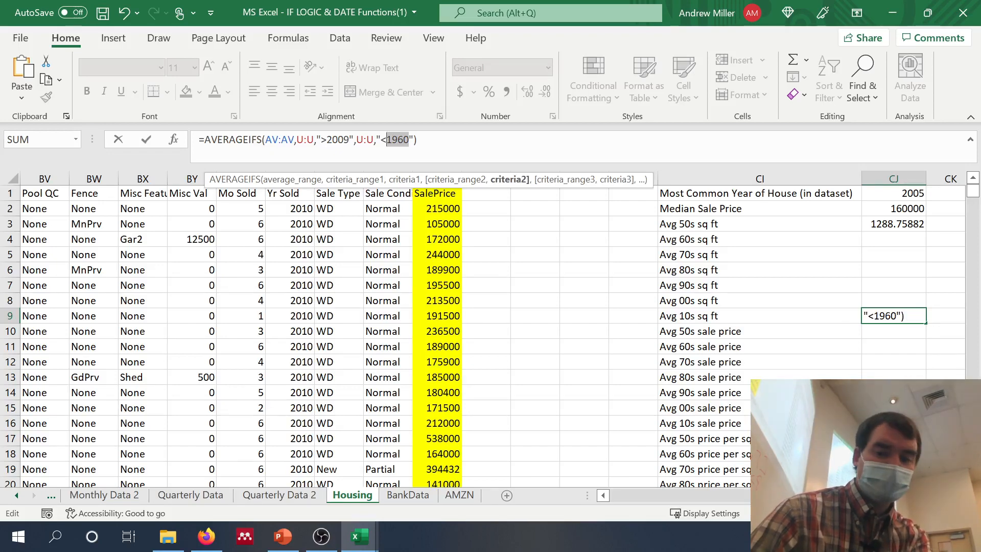
text(2020)
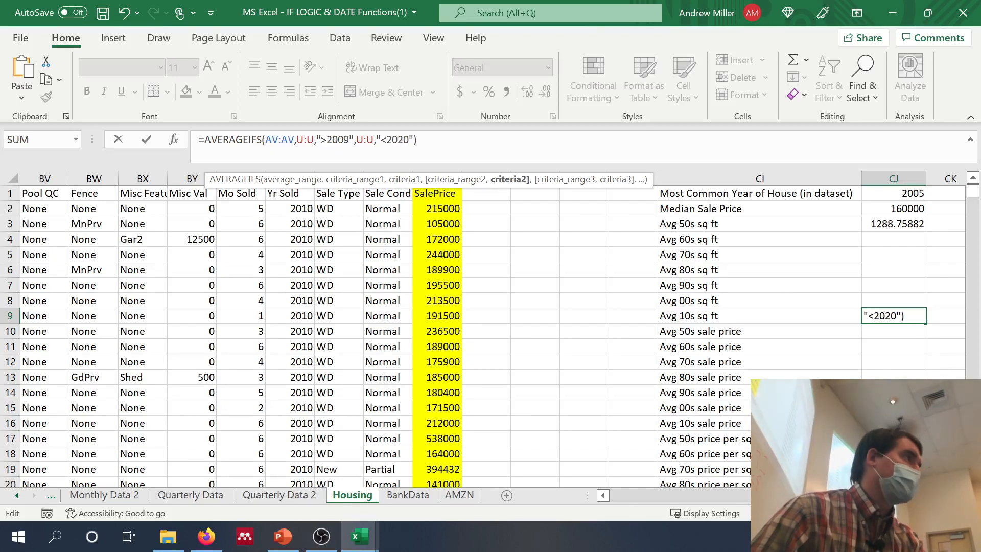
key(Return)
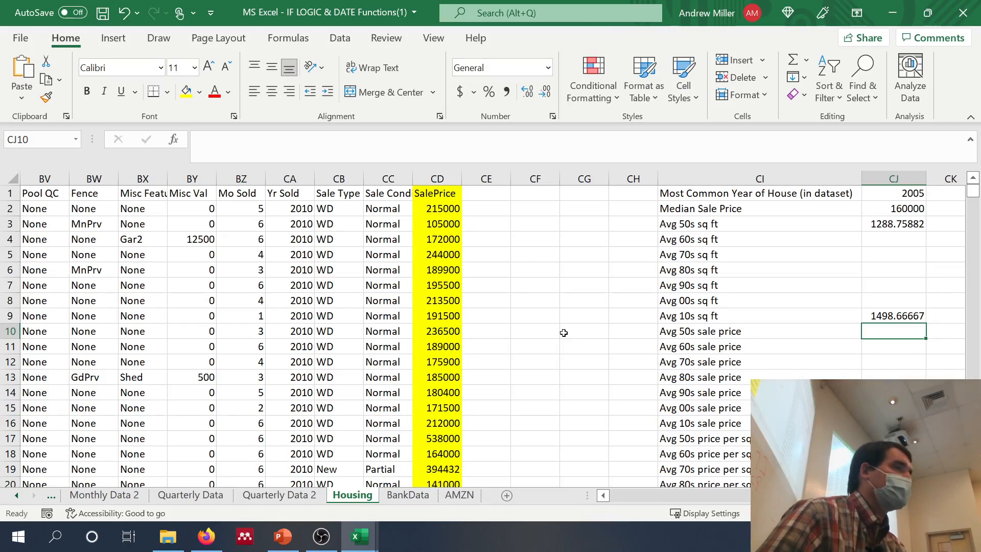
Open the AVERAGEIFS formula in CJ9 for editing to review its ranges and criteria
click(774, 346)
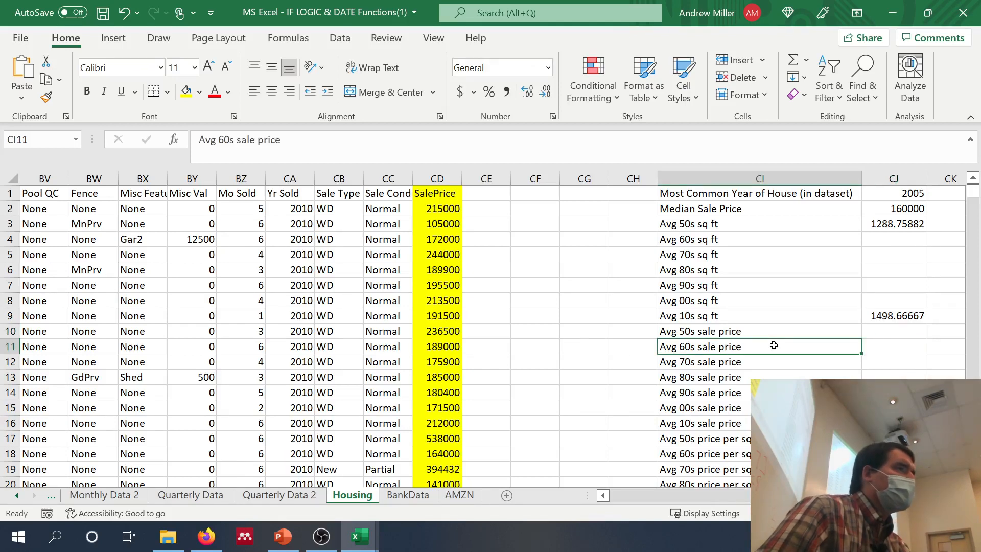
click(889, 315)
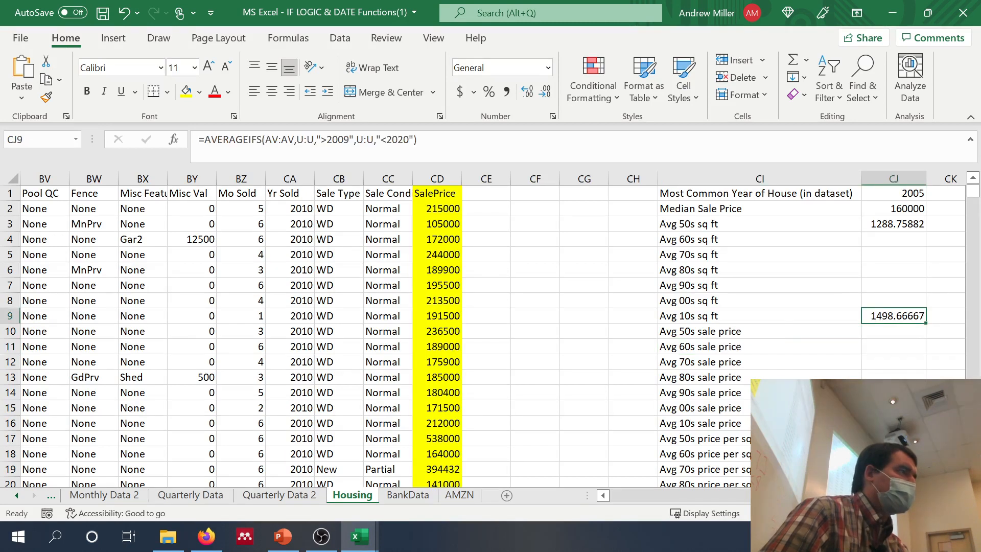
key(F2)
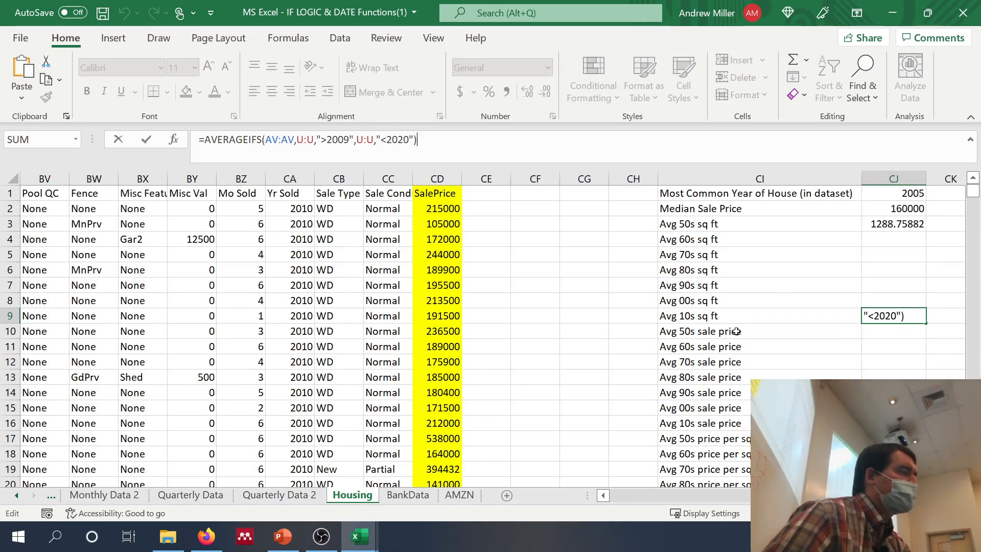
click(321, 536)
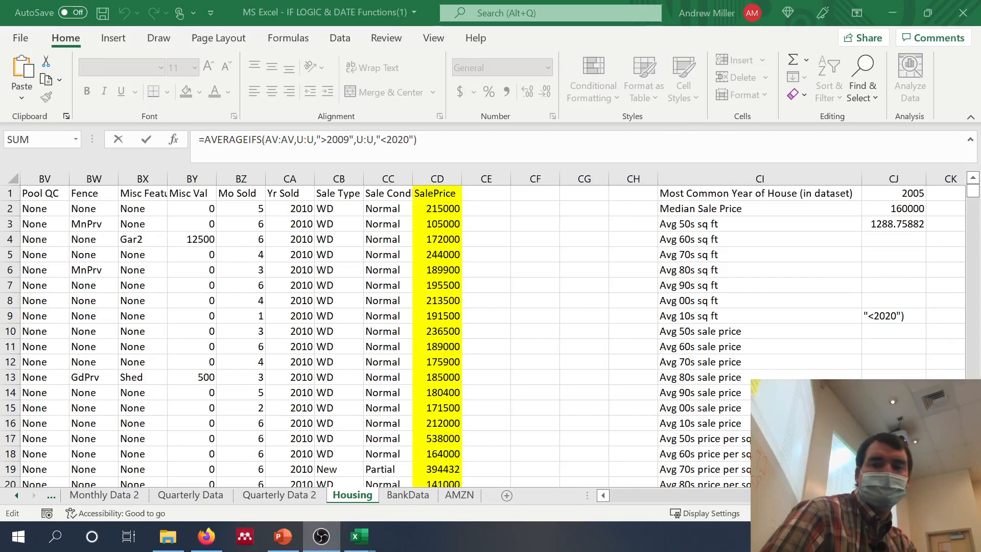